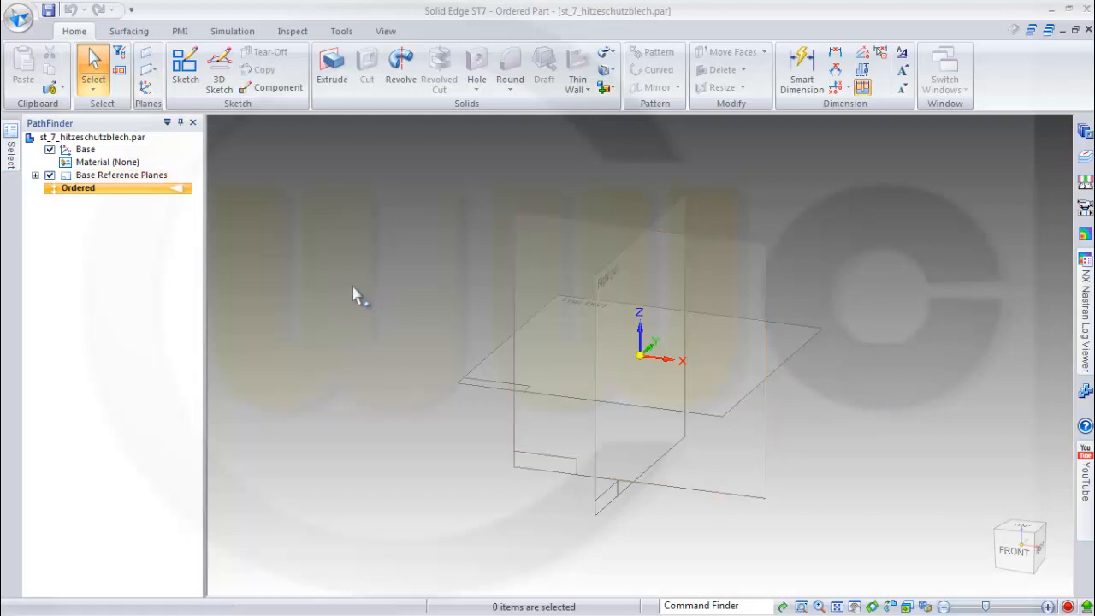
# Step: Create a reference plane parallel to the Front (xz) plane at 400 mm, offset behind it along positive Y
pyautogui.click(151, 72)
pyautogui.click(179, 89)
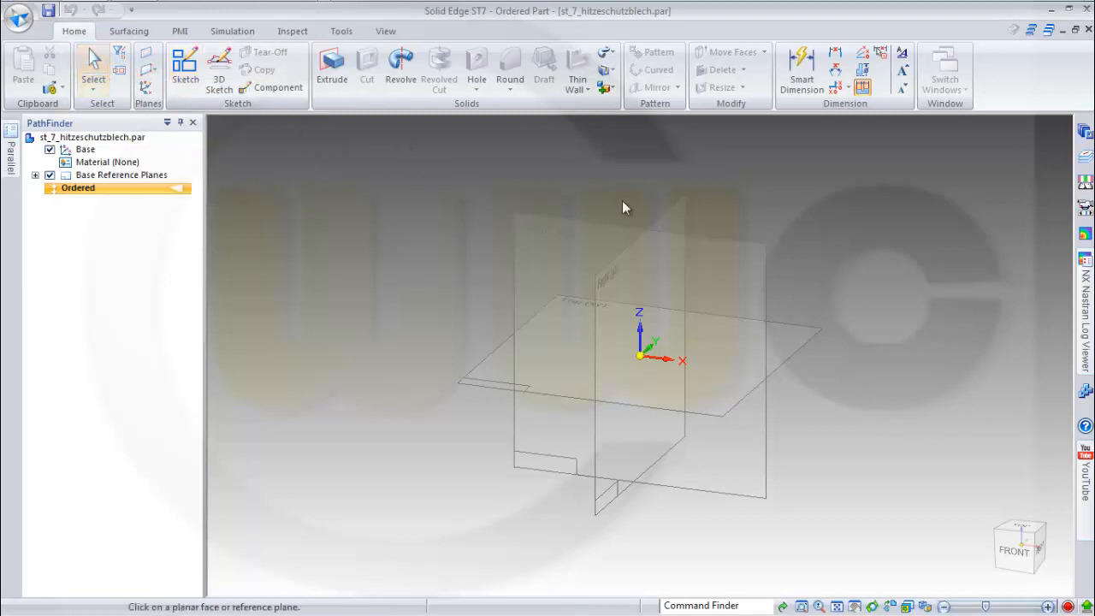
pyautogui.click(738, 243)
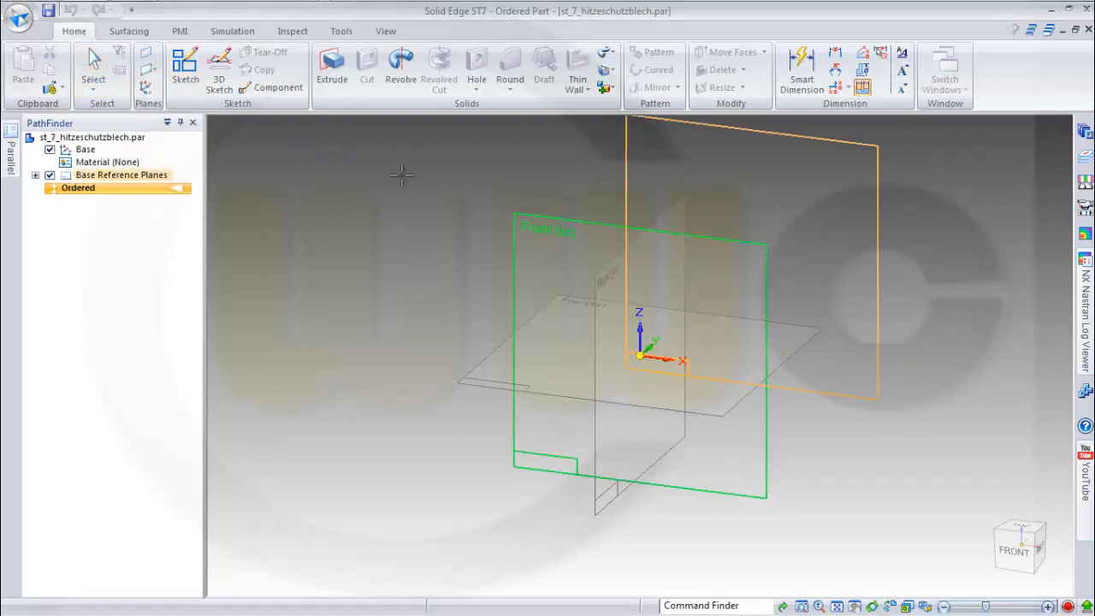
pyautogui.moveTo(14, 161)
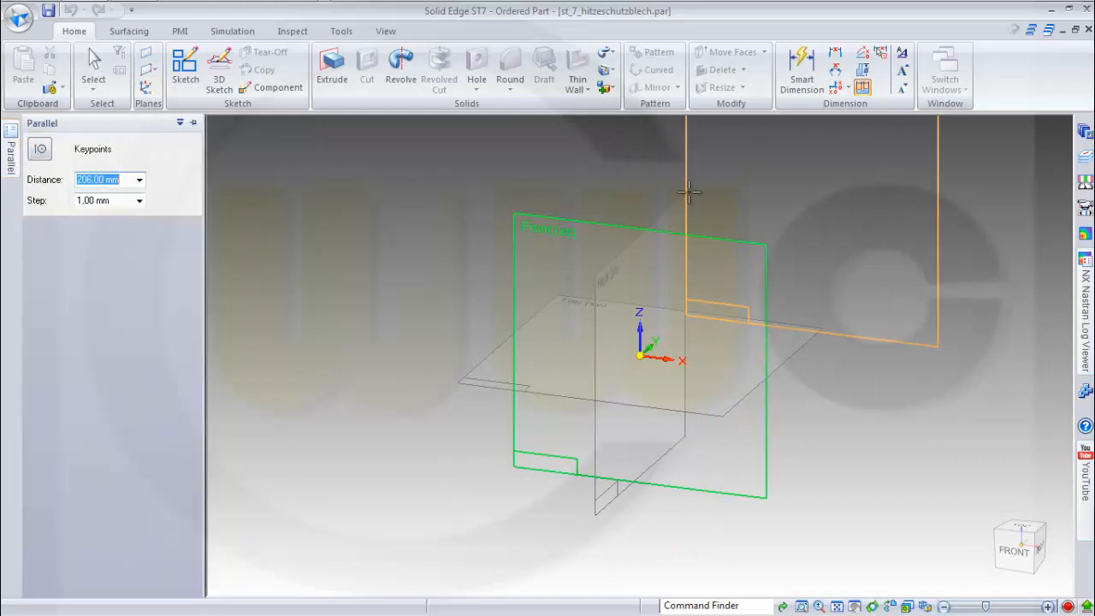
pyautogui.click(193, 122)
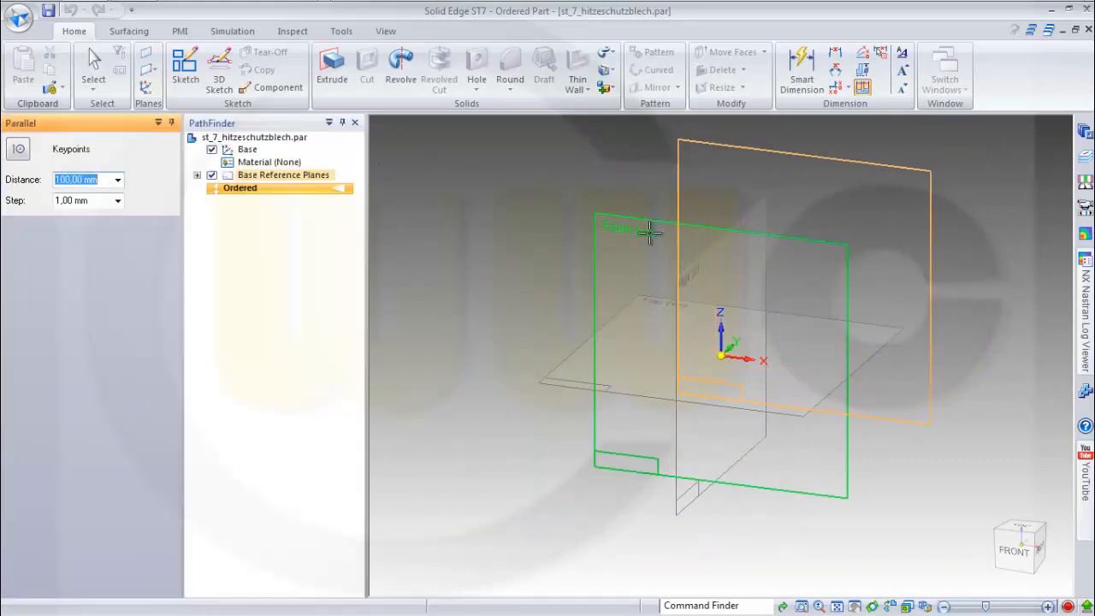
pyautogui.write('400')
pyautogui.press('Tab')
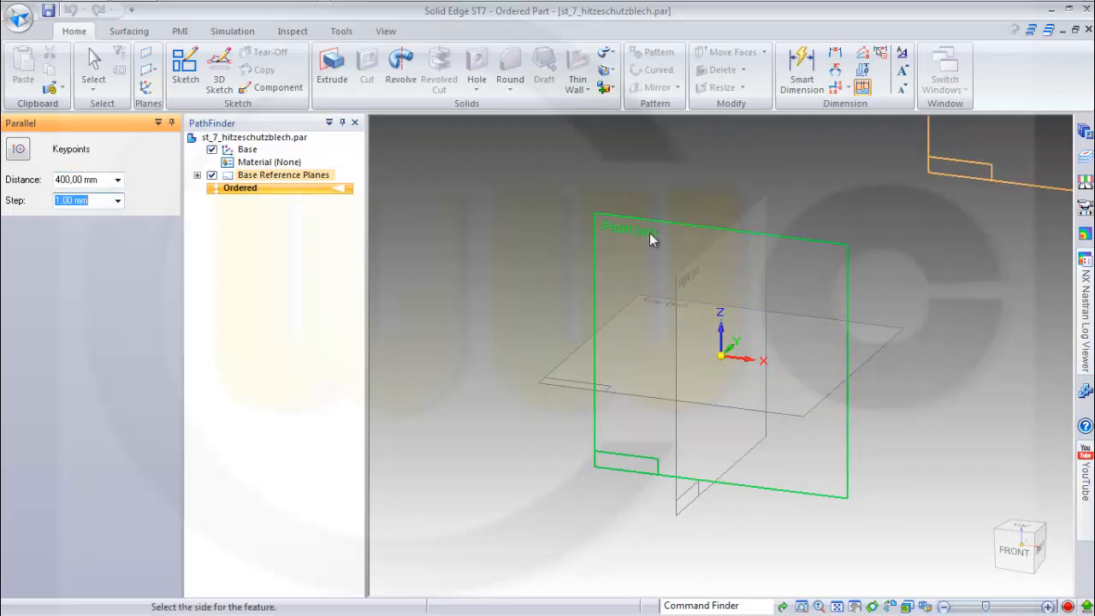
pyautogui.click(729, 180)
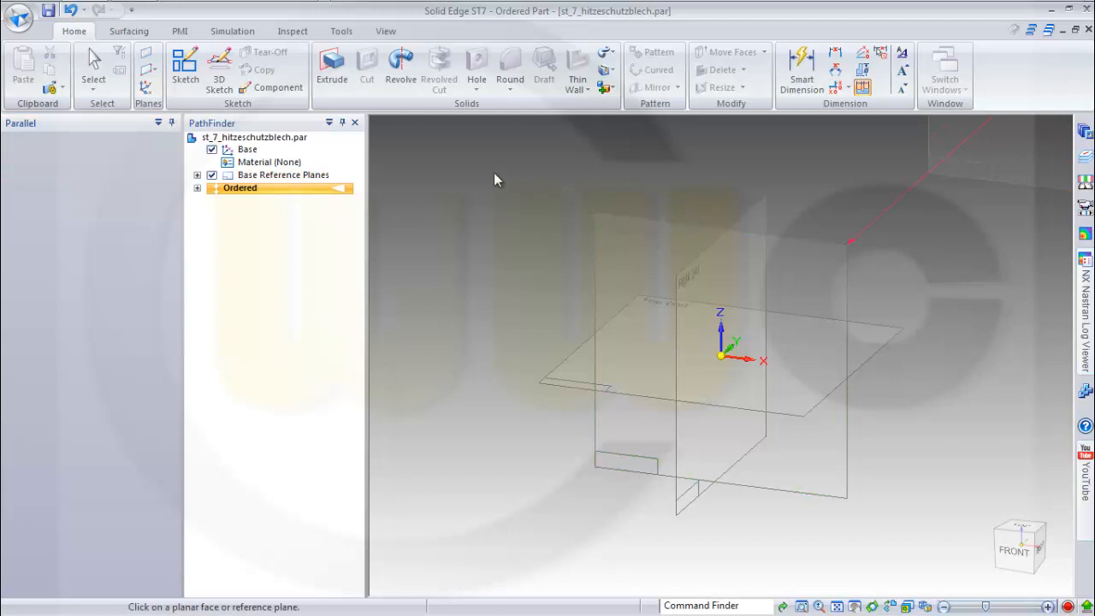
# Step: Create a second parallel reference plane 800 mm behind the Front (xz) plane
pyautogui.click(148, 70)
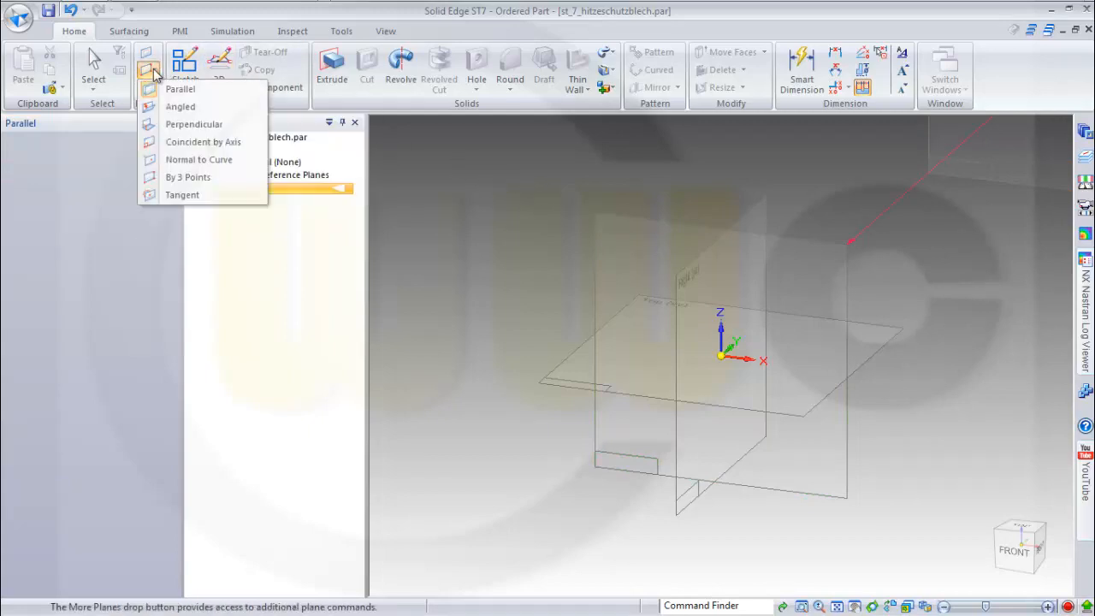
pyautogui.click(175, 90)
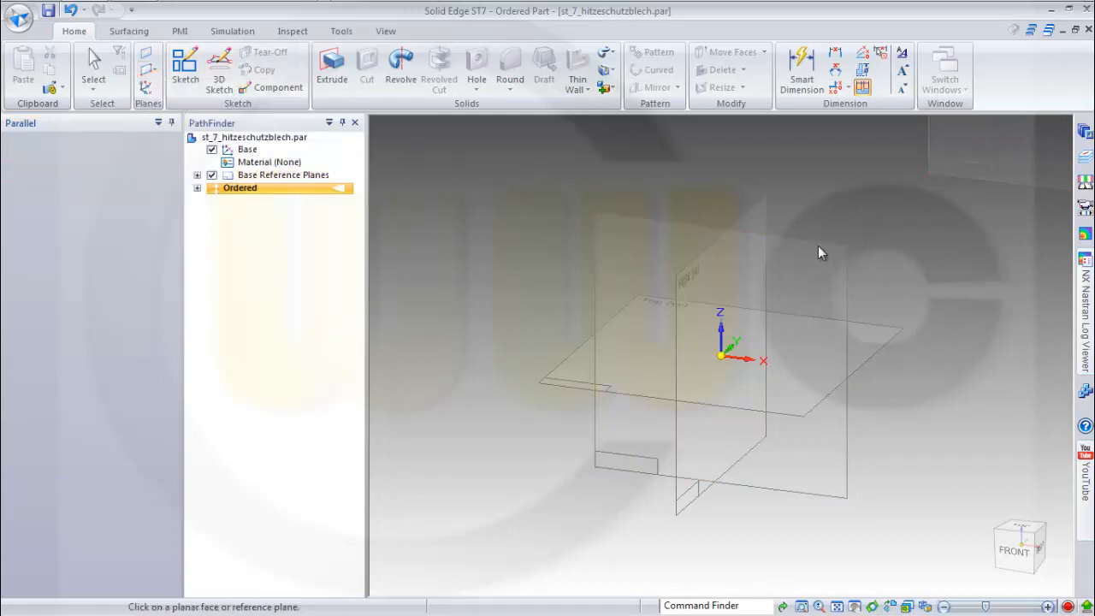
pyautogui.click(818, 245)
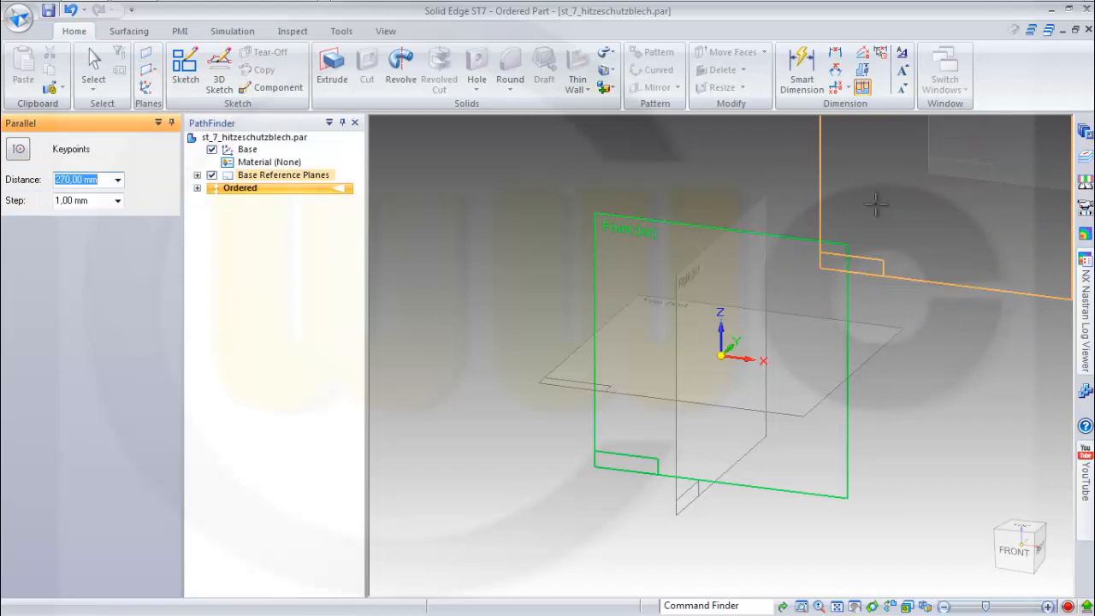
pyautogui.write('800')
pyautogui.press('Tab')
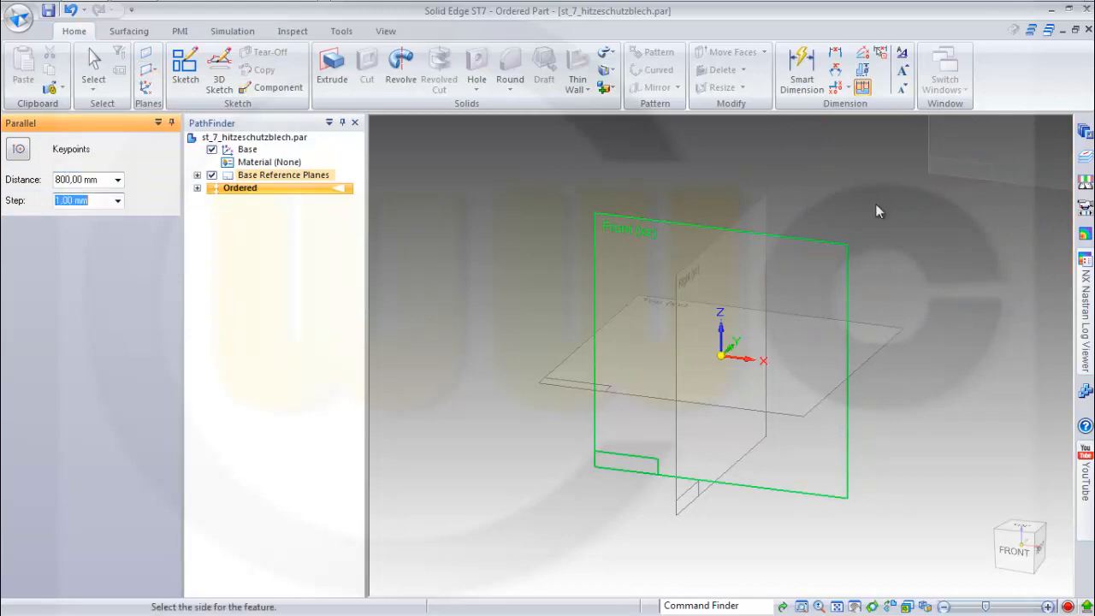
pyautogui.click(875, 204)
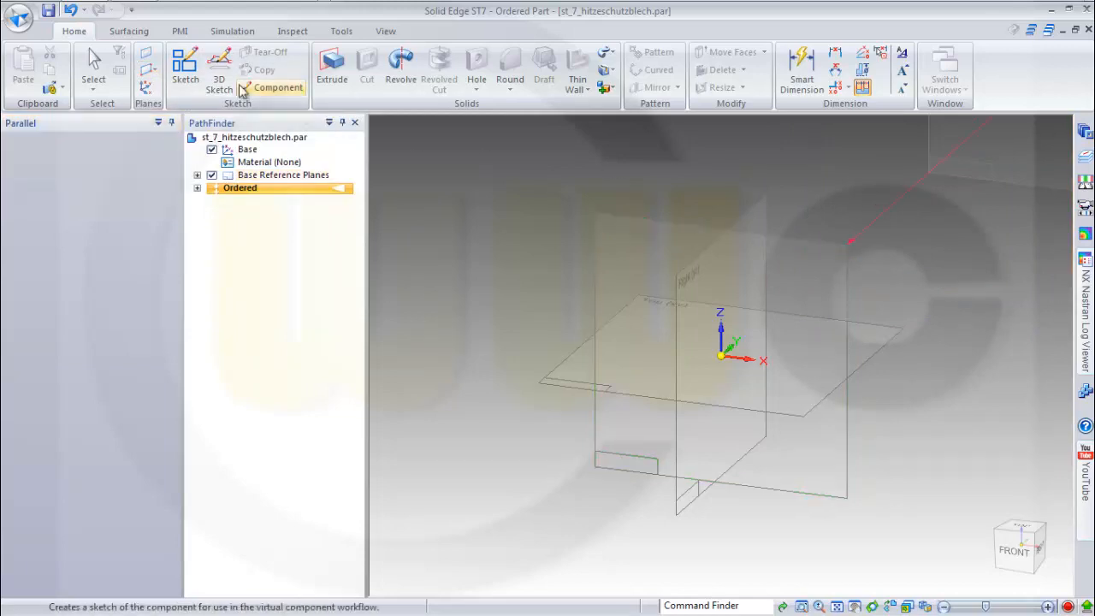
# Step: Create a third parallel reference plane 1000 mm behind the Front (xz) plane
pyautogui.click(148, 70)
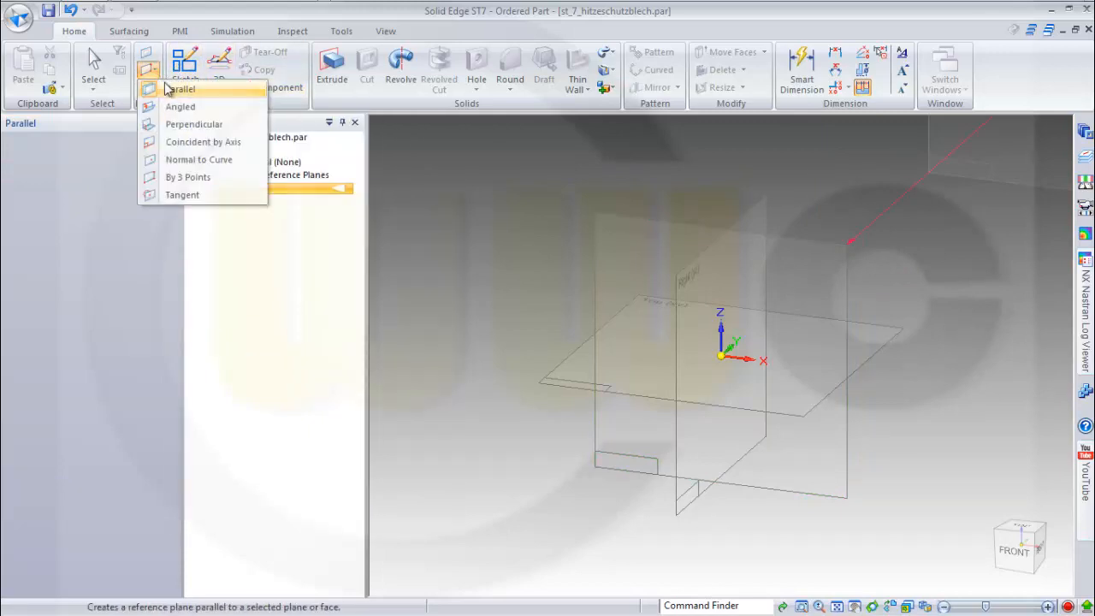
pyautogui.click(167, 89)
pyautogui.click(804, 243)
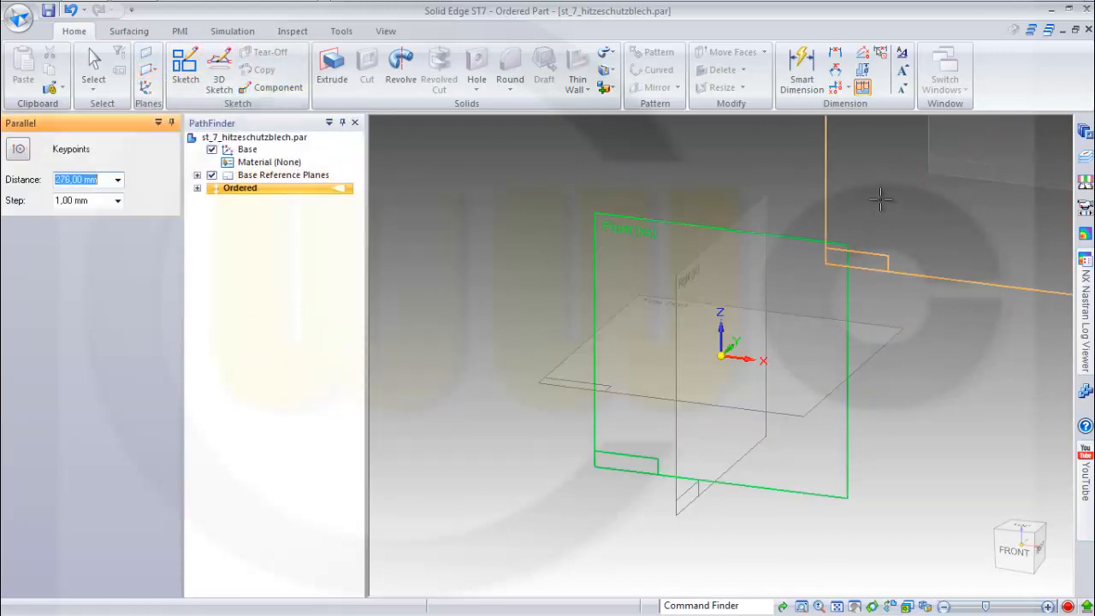
pyautogui.write('10')
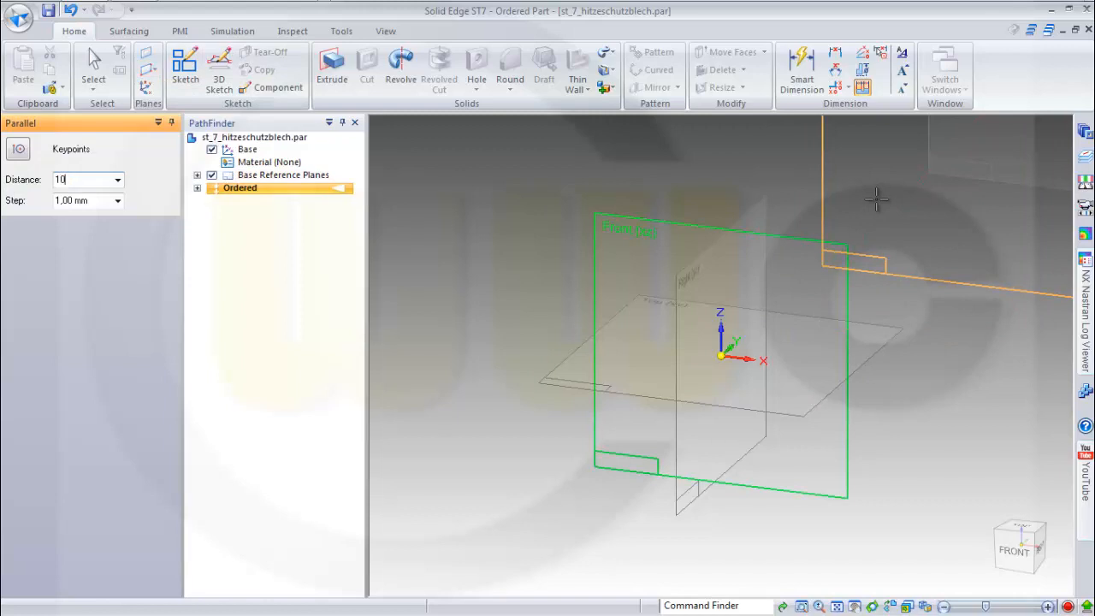
pyautogui.write('00')
pyautogui.press('Tab')
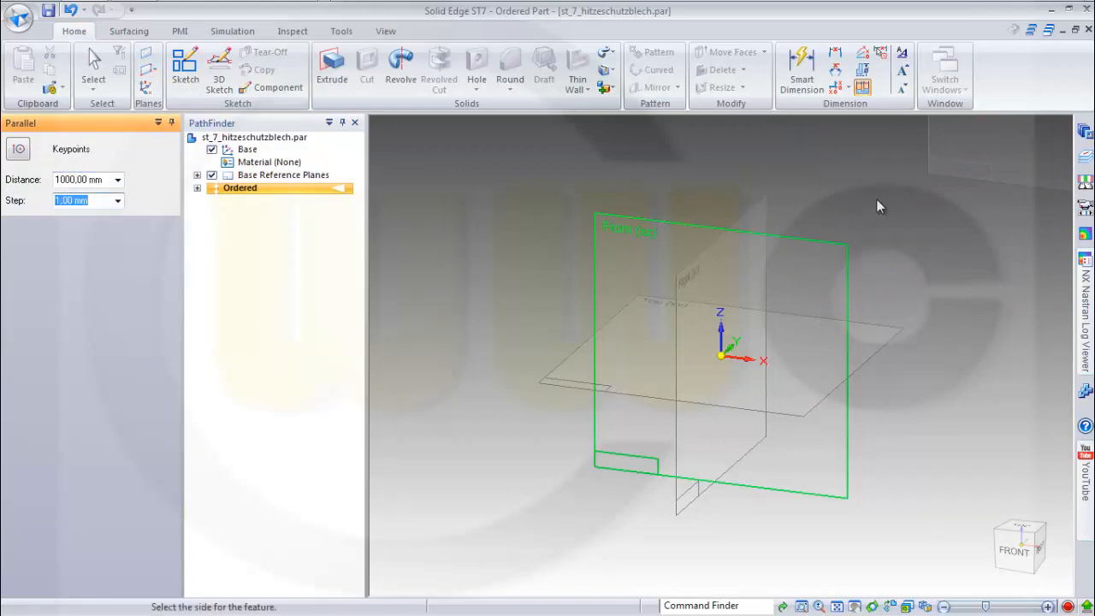
pyautogui.middleClick(876, 204)
pyautogui.middleClick(876, 205)
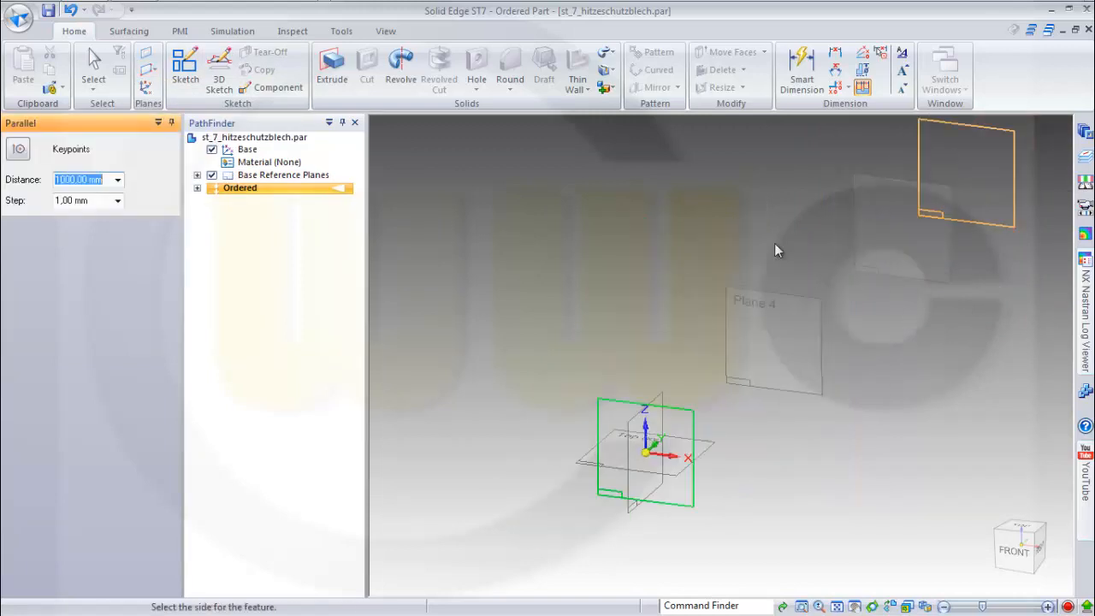
pyautogui.click(724, 219)
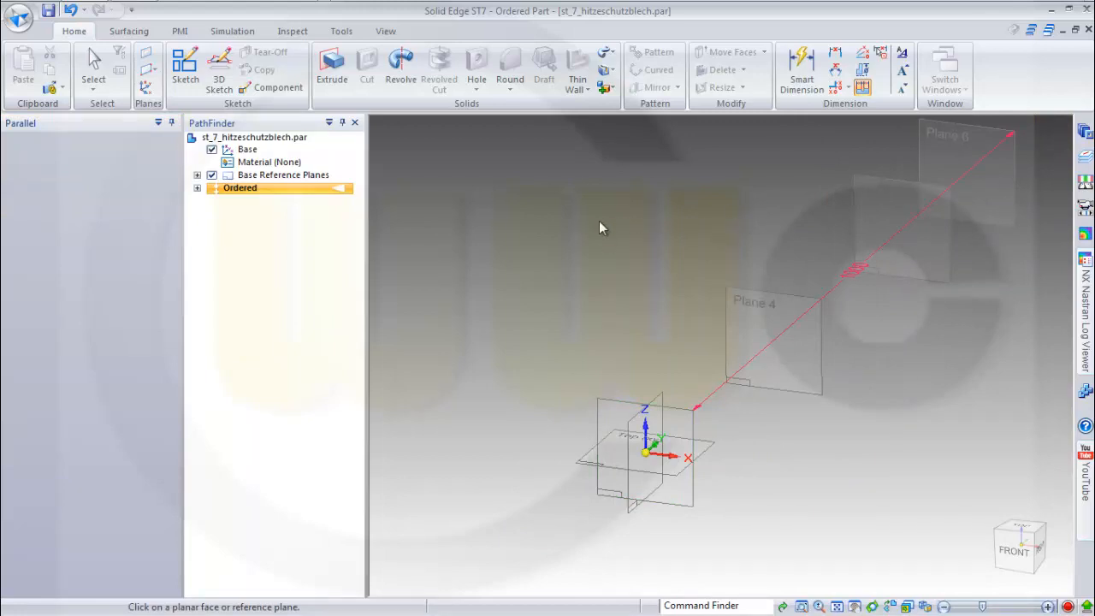
# Step: On the Front (xz) plane, sketch a horizontal line, a peak with about 46 mm and 51 mm sloped sides, and a second horizontal line level with the first
pyautogui.click(185, 67)
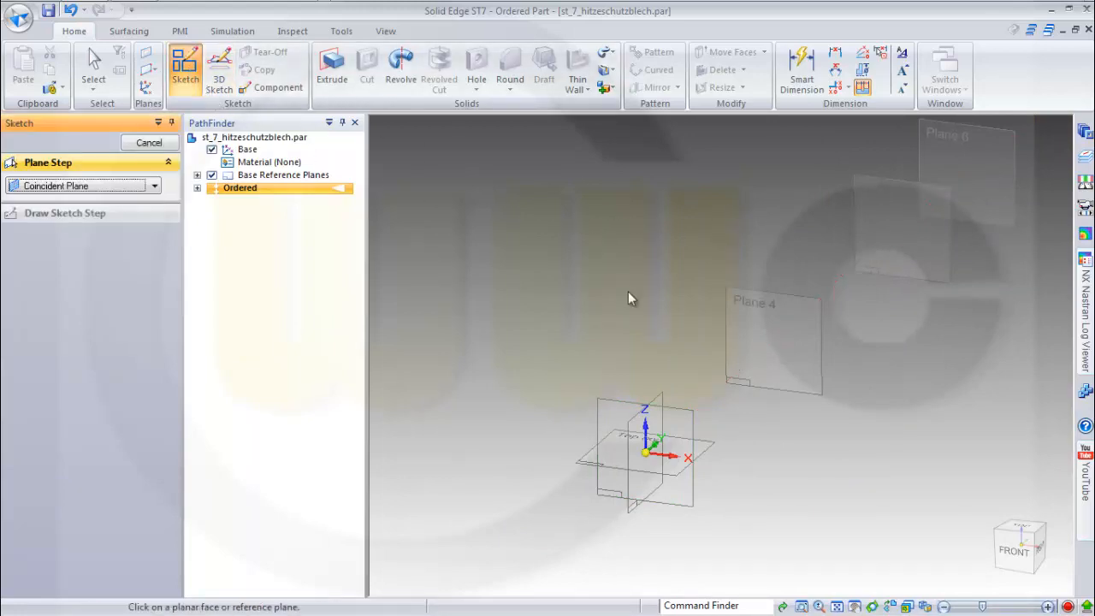
pyautogui.click(622, 406)
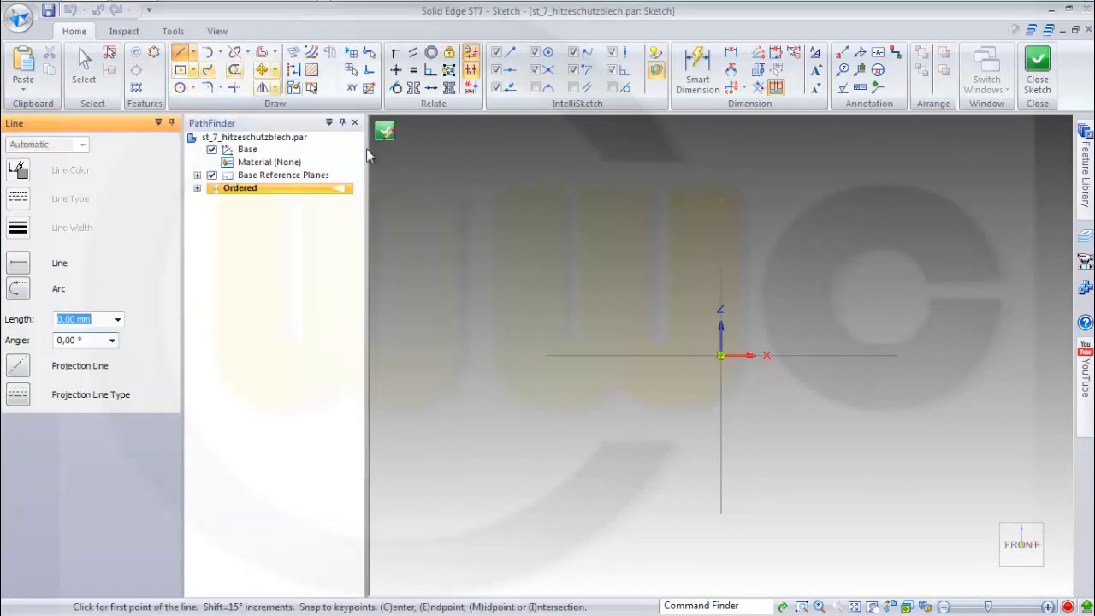
pyautogui.click(542, 320)
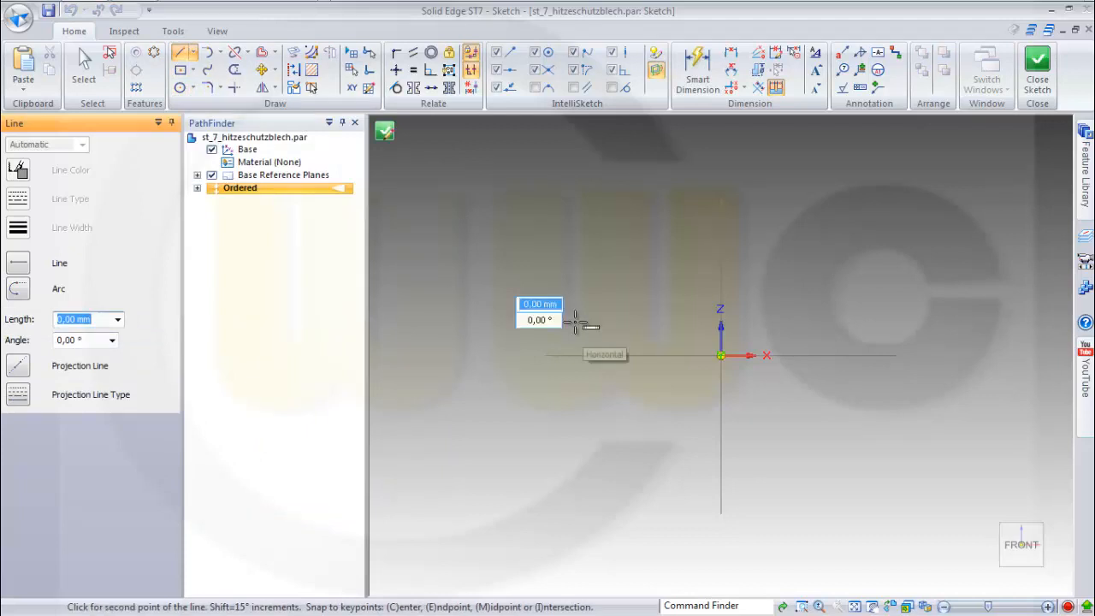
pyautogui.click(676, 320)
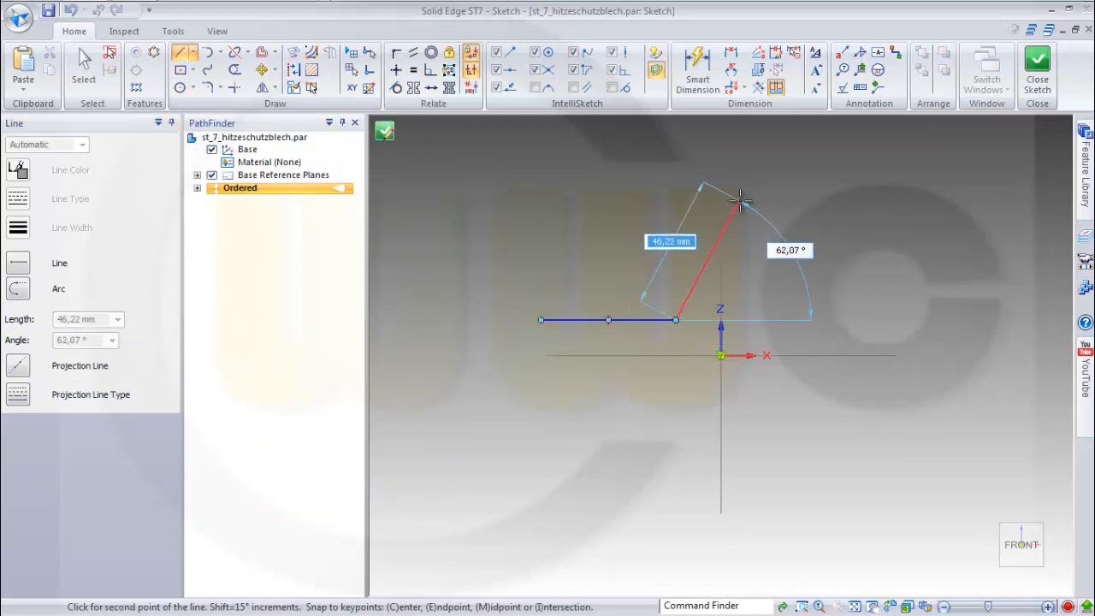
pyautogui.click(741, 200)
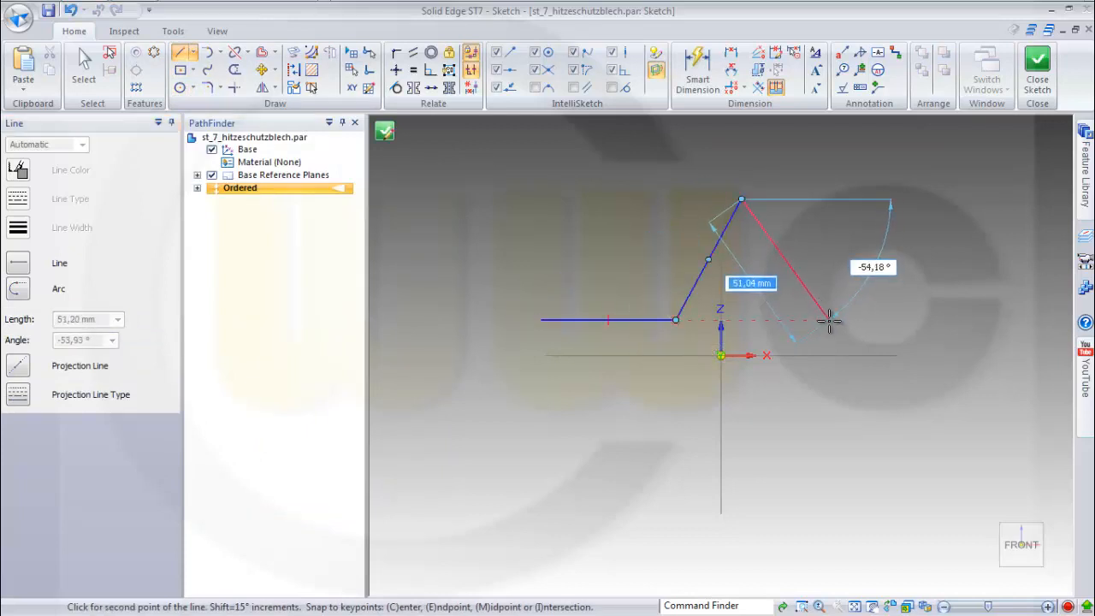
pyautogui.click(829, 320)
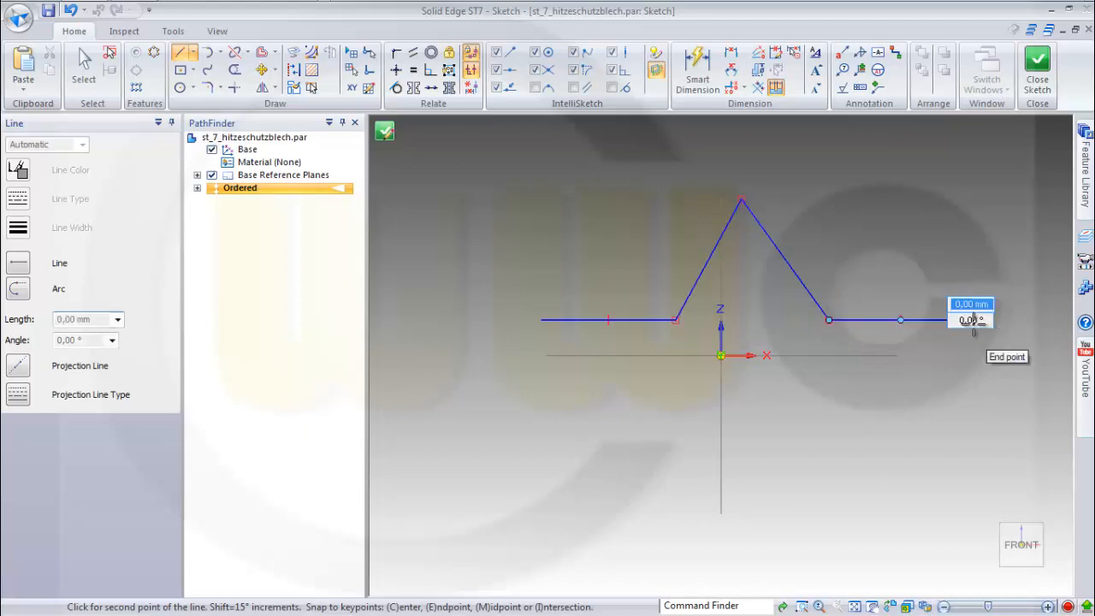
pyautogui.click(972, 324)
pyautogui.press('Escape')
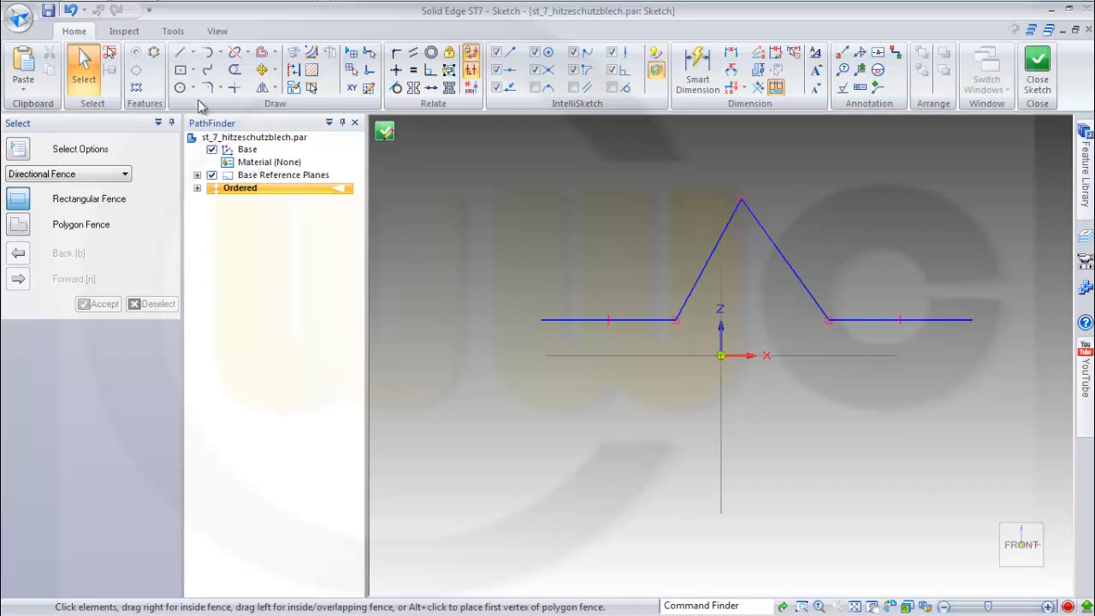
# Step: Place a sketch point between the lower corners of the peak, slightly above and beside the origin
pyautogui.click(193, 53)
pyautogui.click(208, 90)
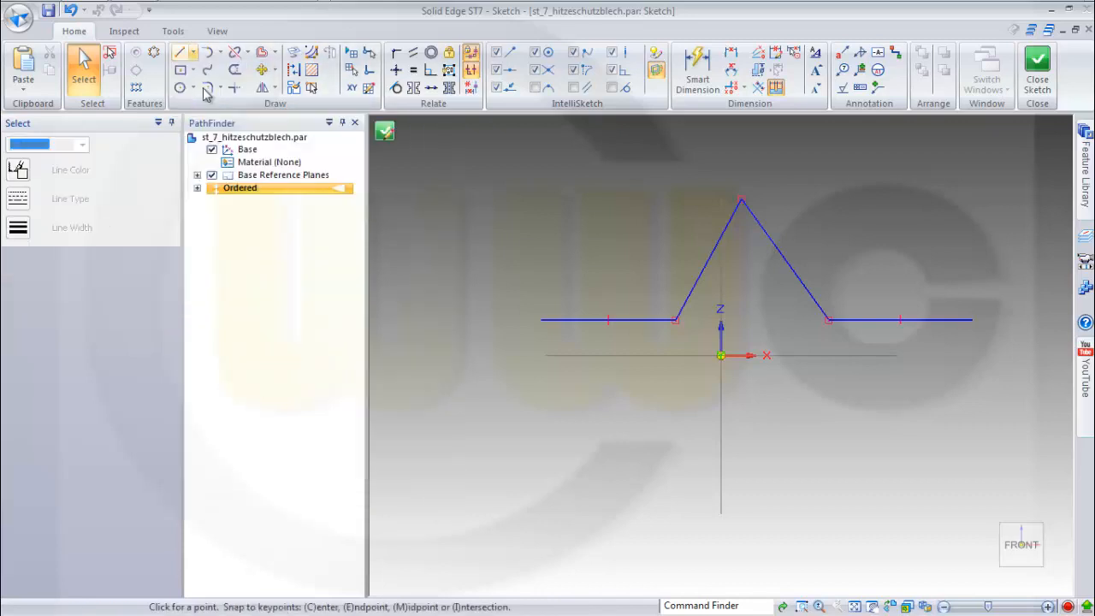
pyautogui.click(753, 317)
pyautogui.press('Escape')
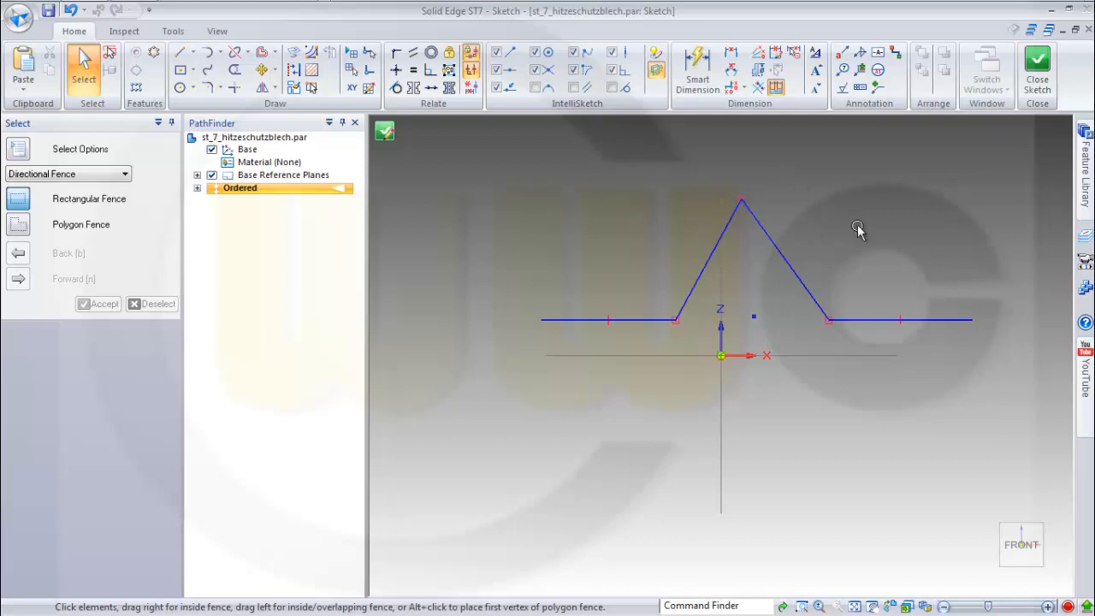
# Step: Align the sketch point horizontally with both horizontal lines of the profile using the Horizontal/Vertical relation
pyautogui.click(395, 72)
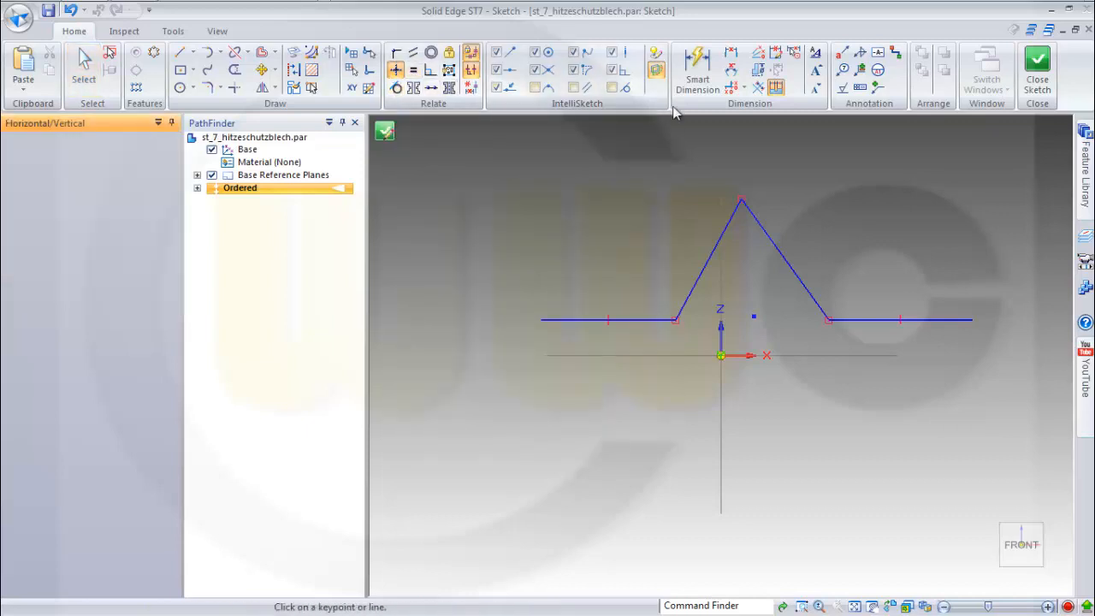
pyautogui.click(756, 318)
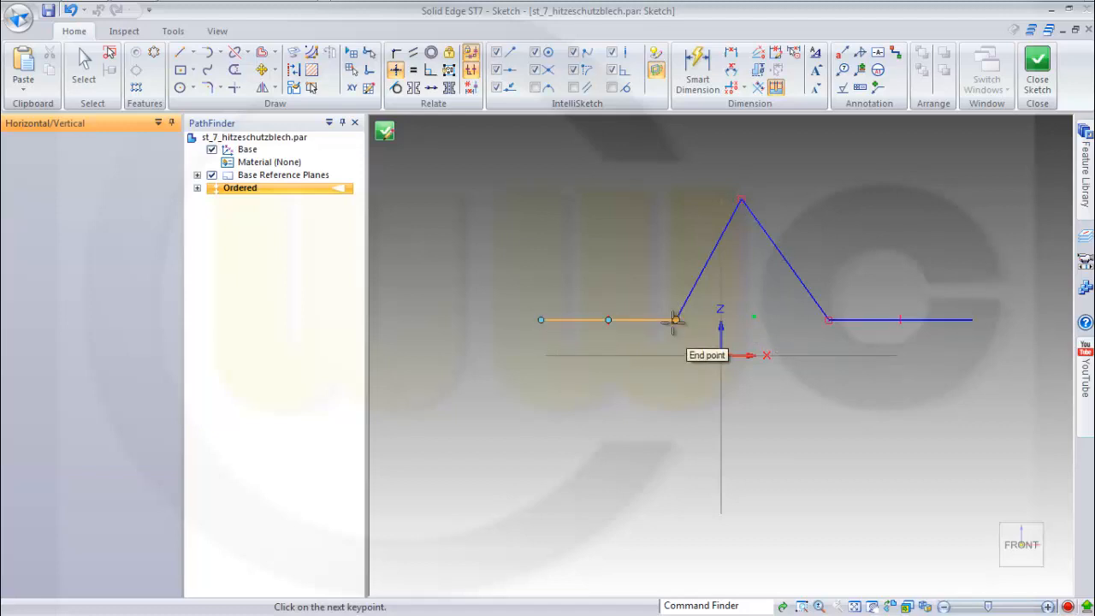
pyautogui.click(539, 319)
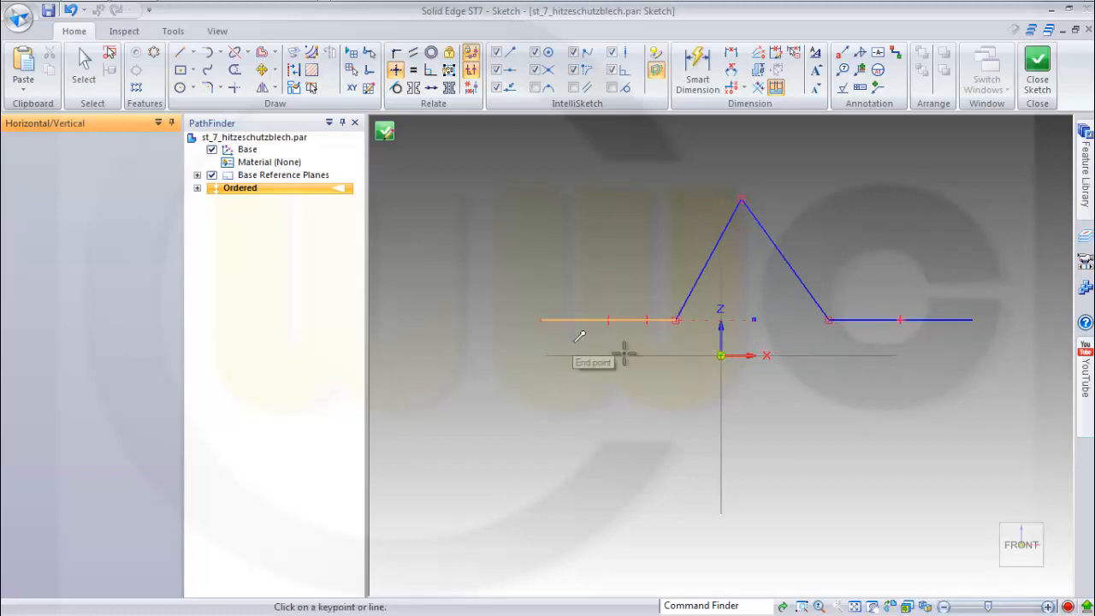
pyautogui.click(756, 319)
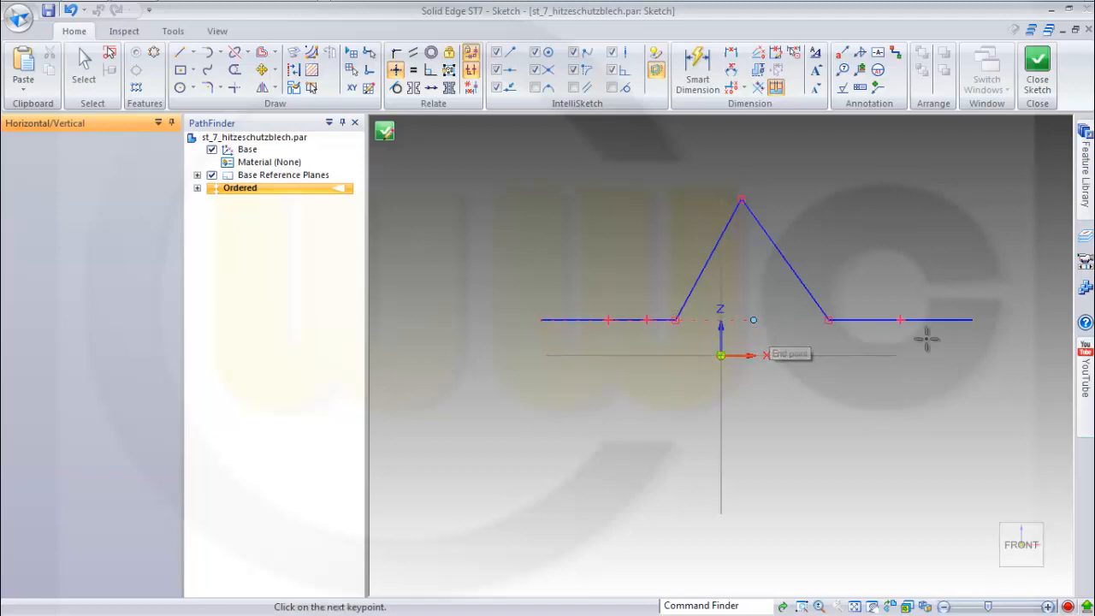
pyautogui.click(980, 343)
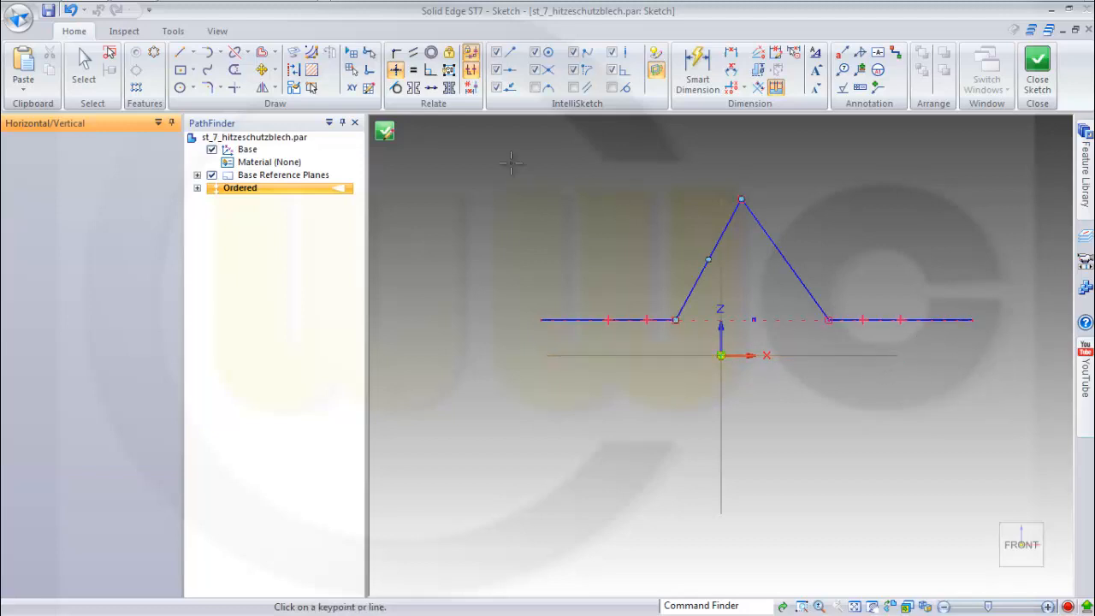
# Step: Make the two outer horizontal lines of the profile collinear
pyautogui.click(431, 89)
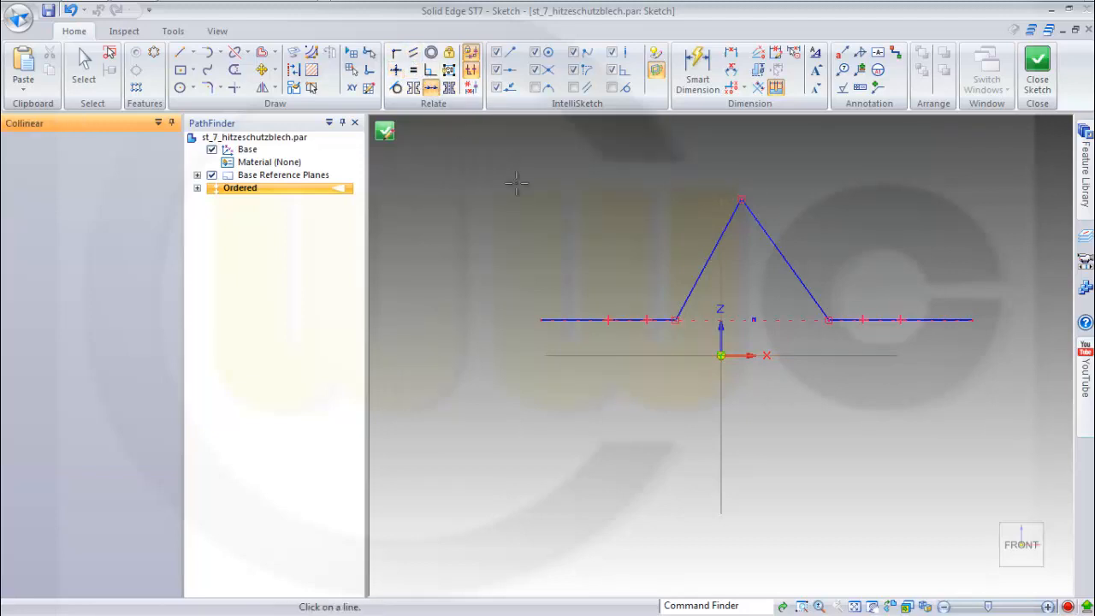
pyautogui.click(570, 318)
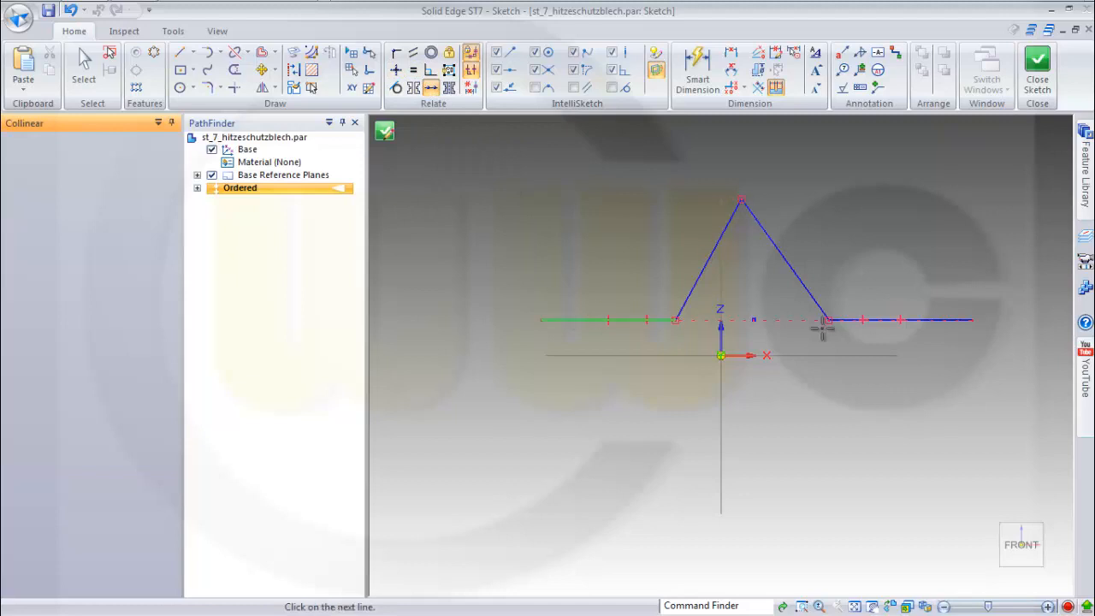
pyautogui.click(924, 319)
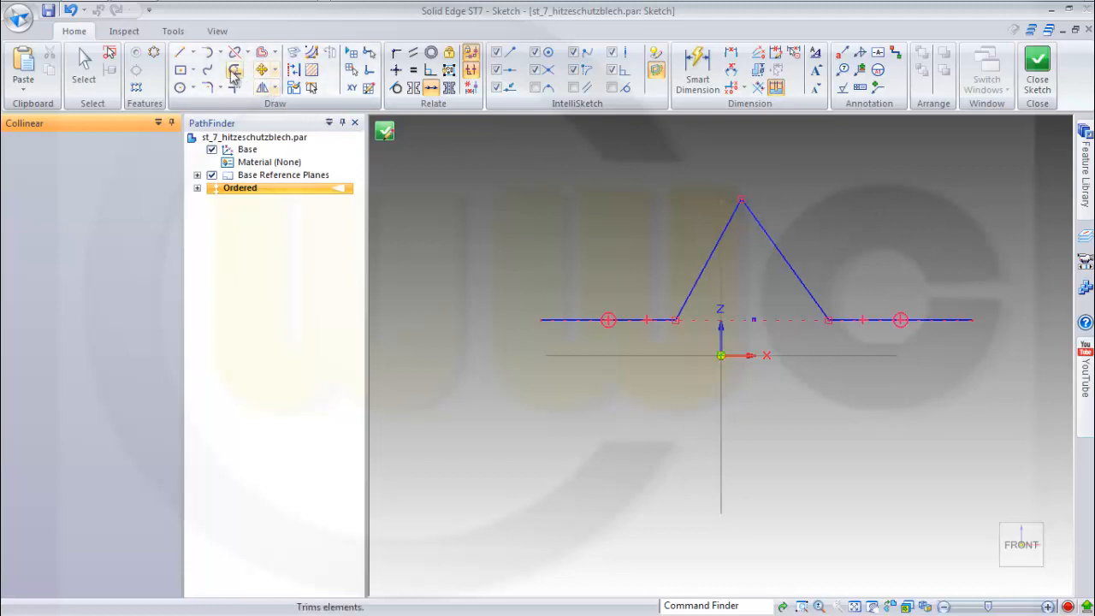
# Step: Fillet the two lower corners of the peak, with radii of about 28 mm at the left and 30 mm at the right
pyautogui.click(207, 87)
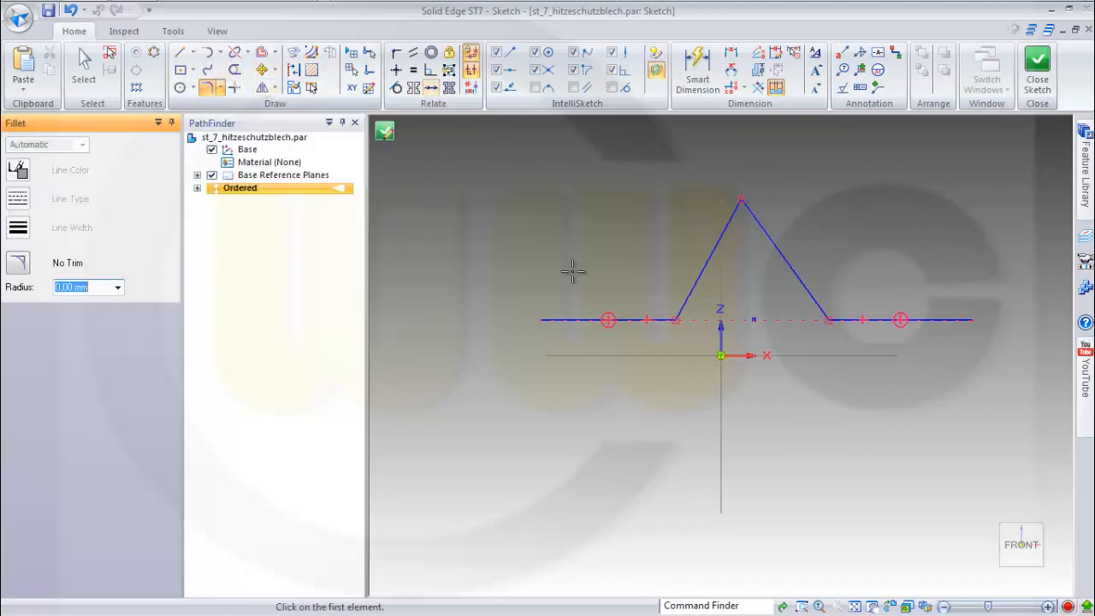
pyautogui.click(655, 320)
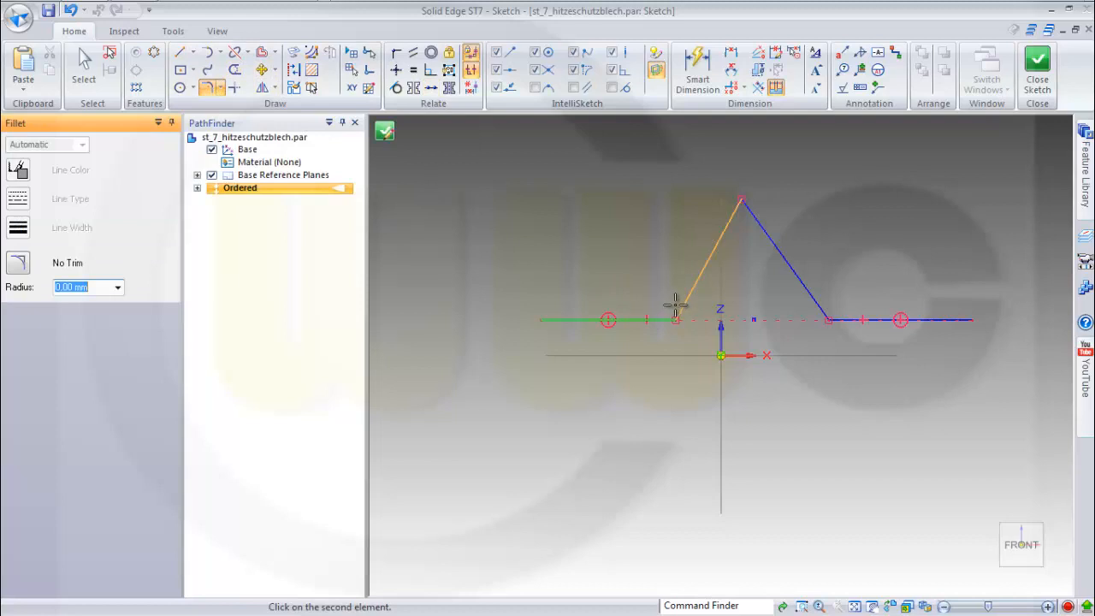
pyautogui.click(672, 306)
pyautogui.click(672, 310)
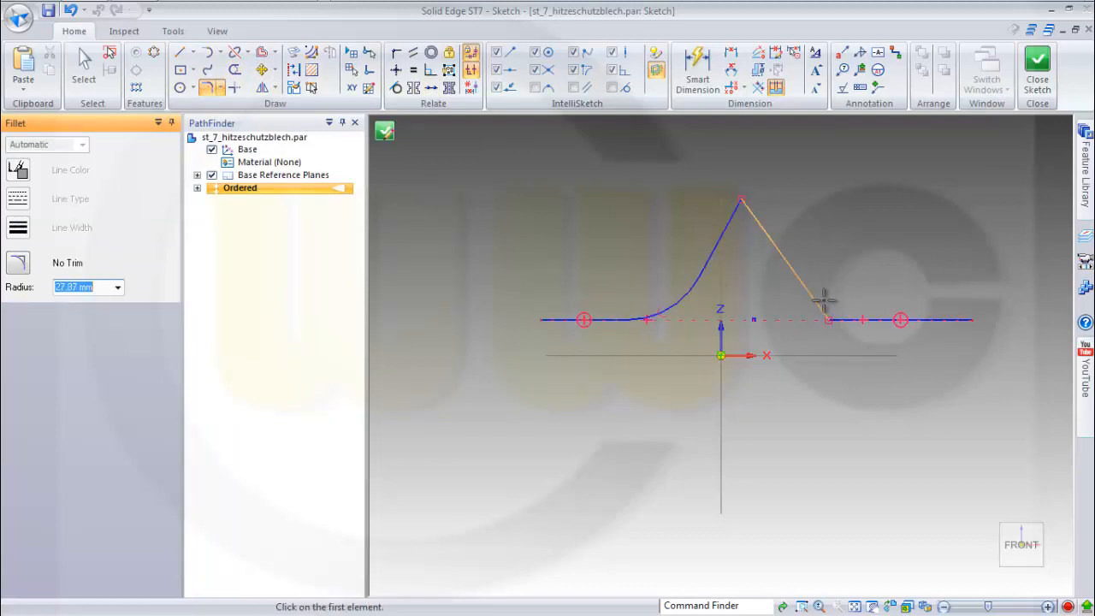
pyautogui.click(823, 302)
pyautogui.click(851, 315)
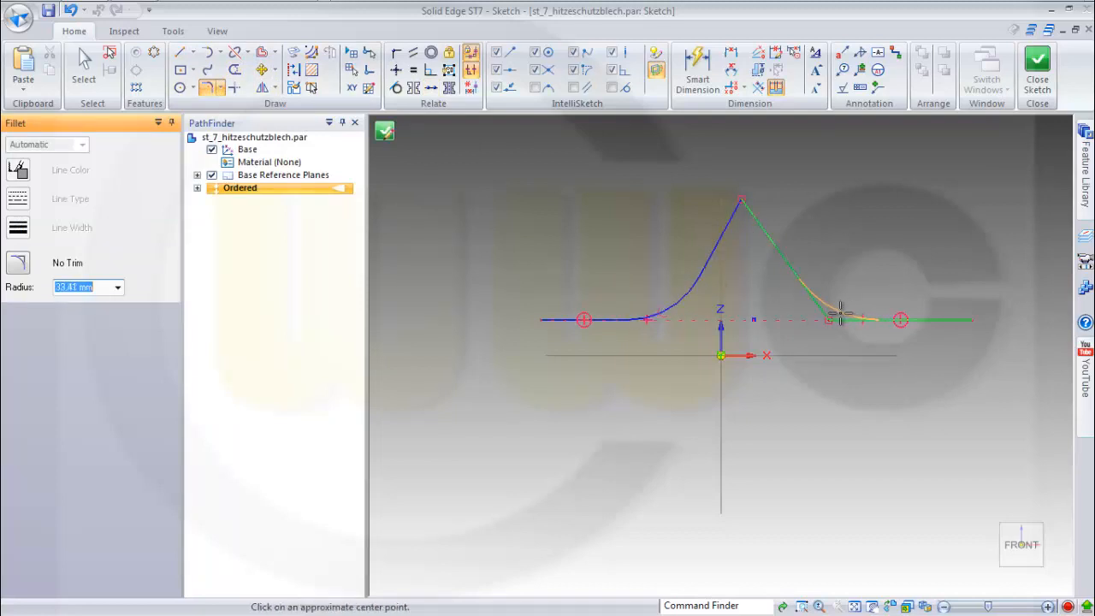
pyautogui.click(828, 300)
# Step: Round the top corner of the peak between both sloped lines with a fillet of about 11 mm radius
pyautogui.click(735, 226)
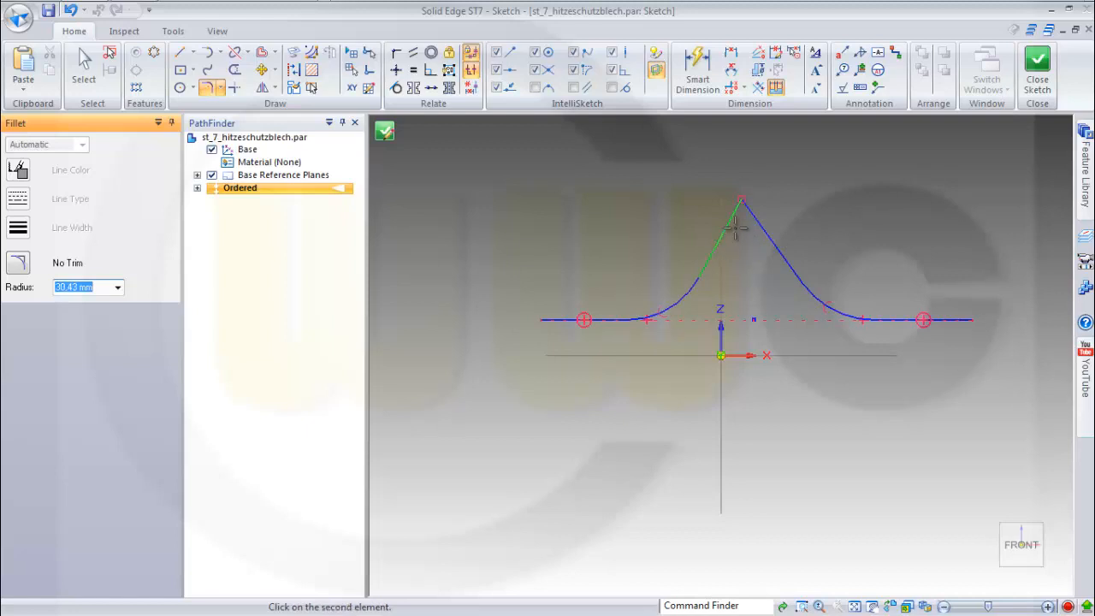
pyautogui.click(747, 226)
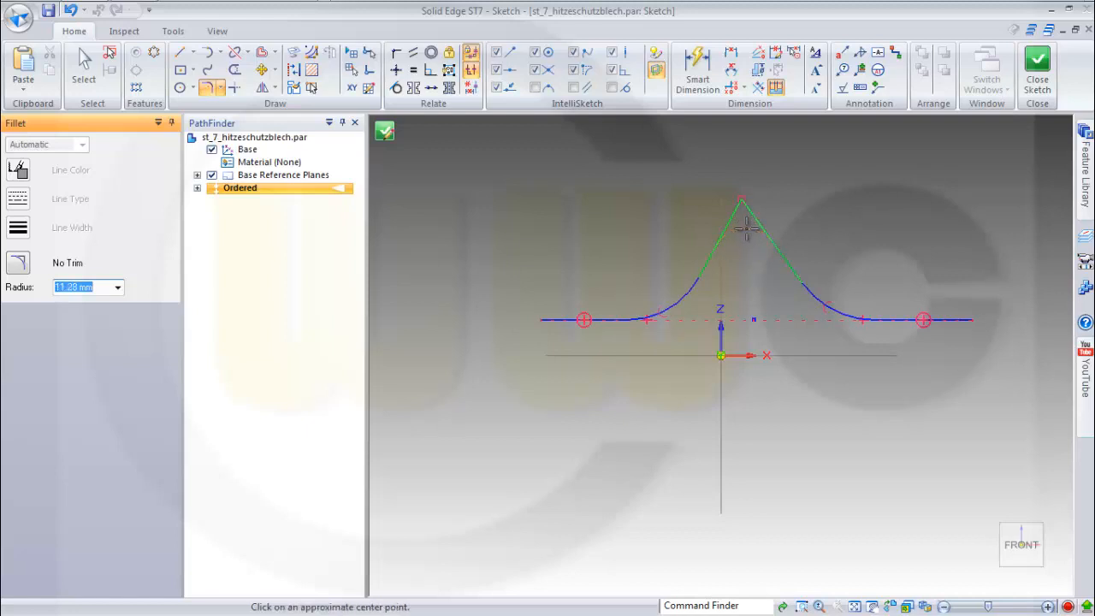
pyautogui.click(746, 226)
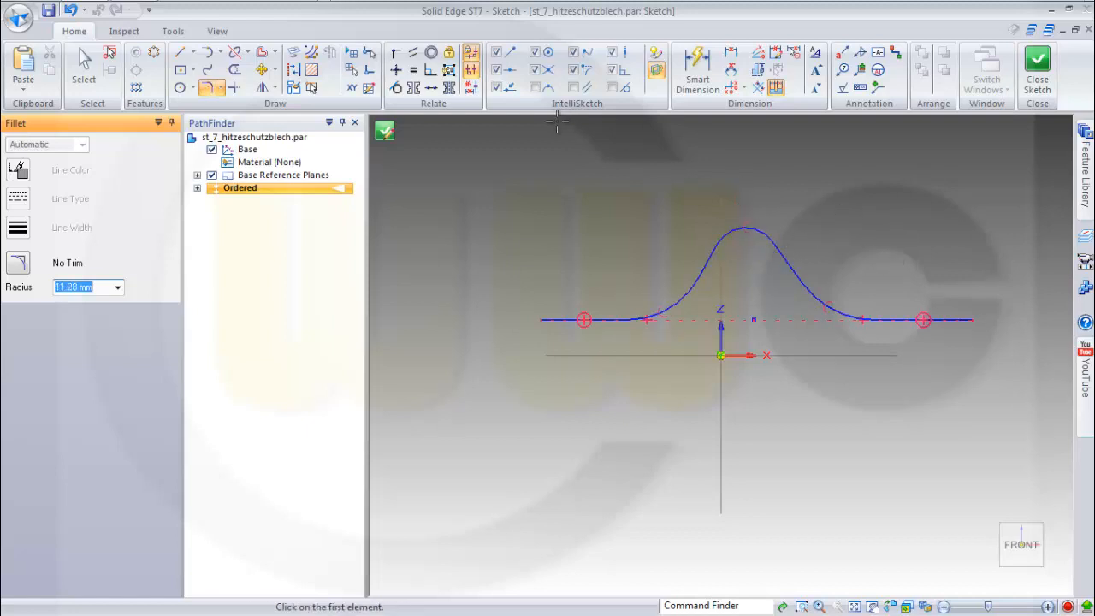
# Step: Align the centre of the peak arc vertically with the sketch point using the Horizontal/Vertical relation
pyautogui.click(396, 70)
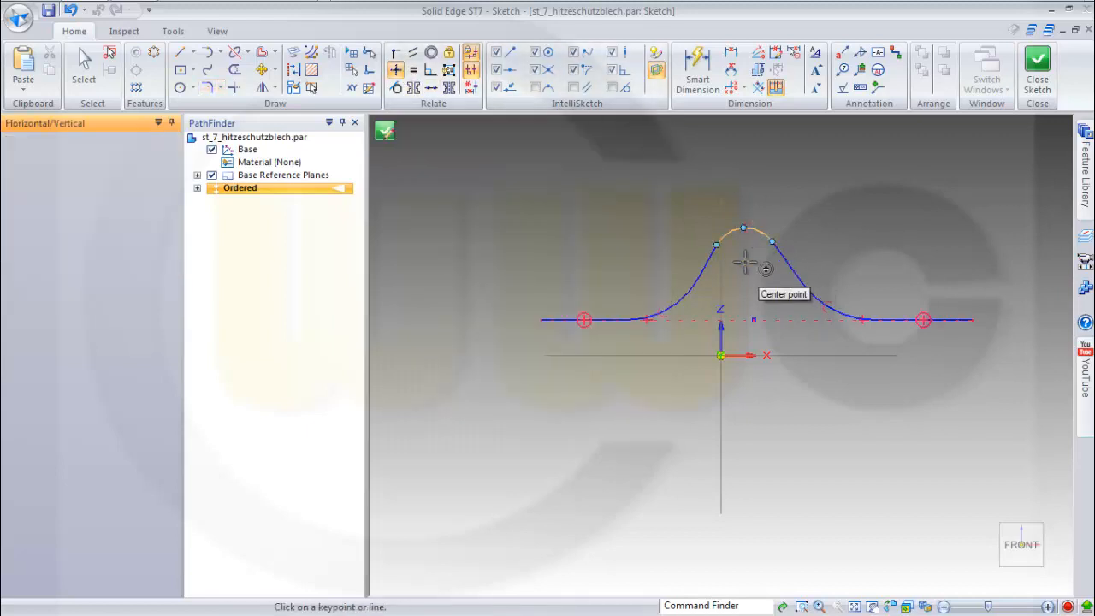
pyautogui.click(746, 264)
pyautogui.click(754, 319)
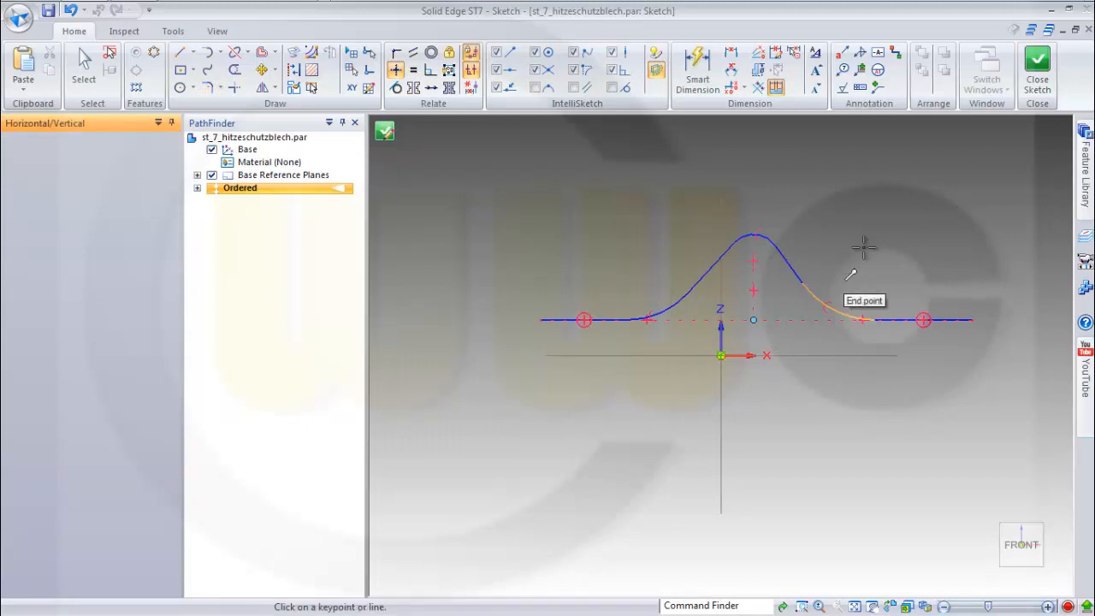
# Step: Dimension the horizontal distances from the profile's left and right outer endpoints to the sketch point, with both dimensions in line below the profile
pyautogui.click(699, 70)
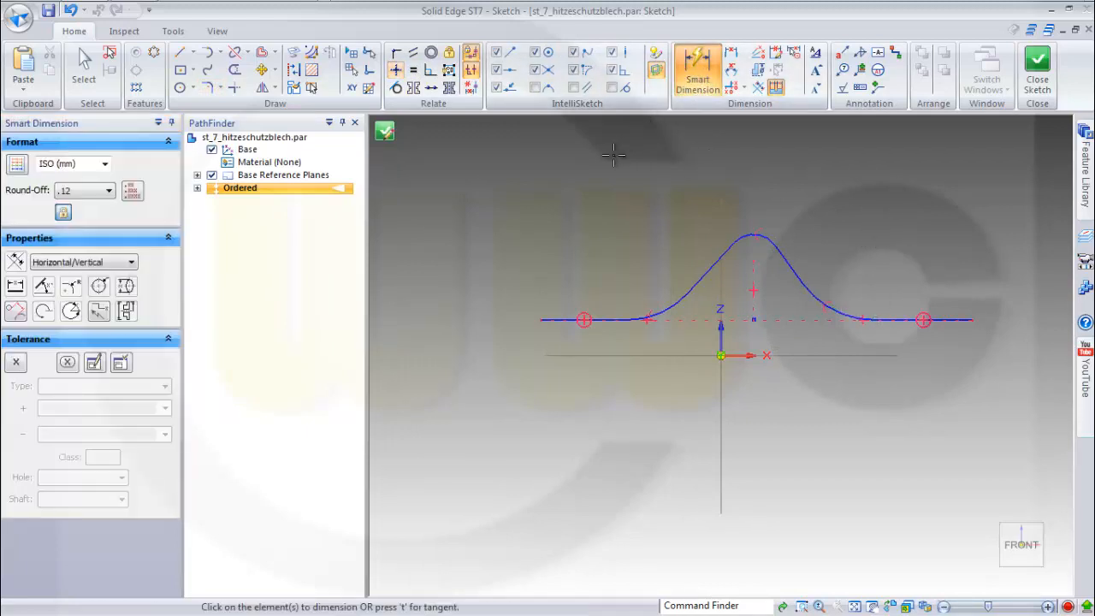
pyautogui.click(539, 320)
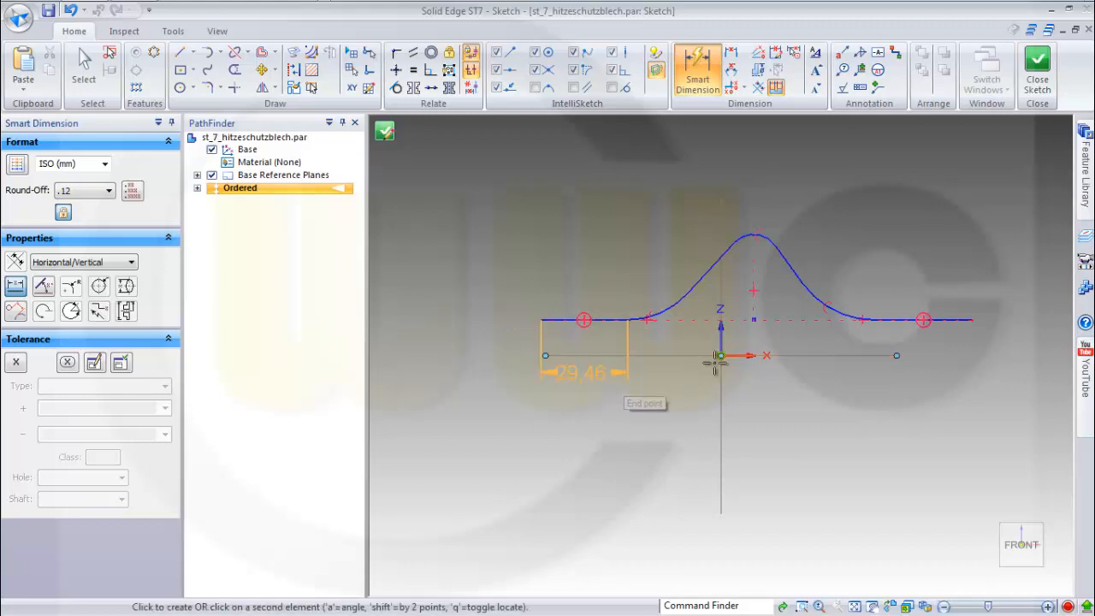
pyautogui.click(753, 320)
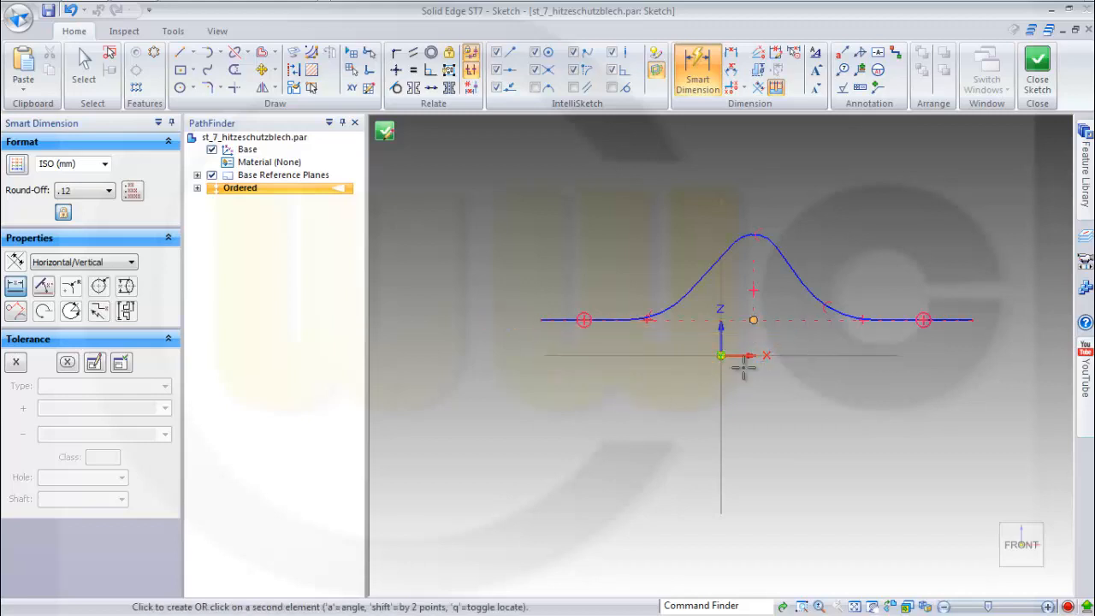
pyautogui.click(721, 414)
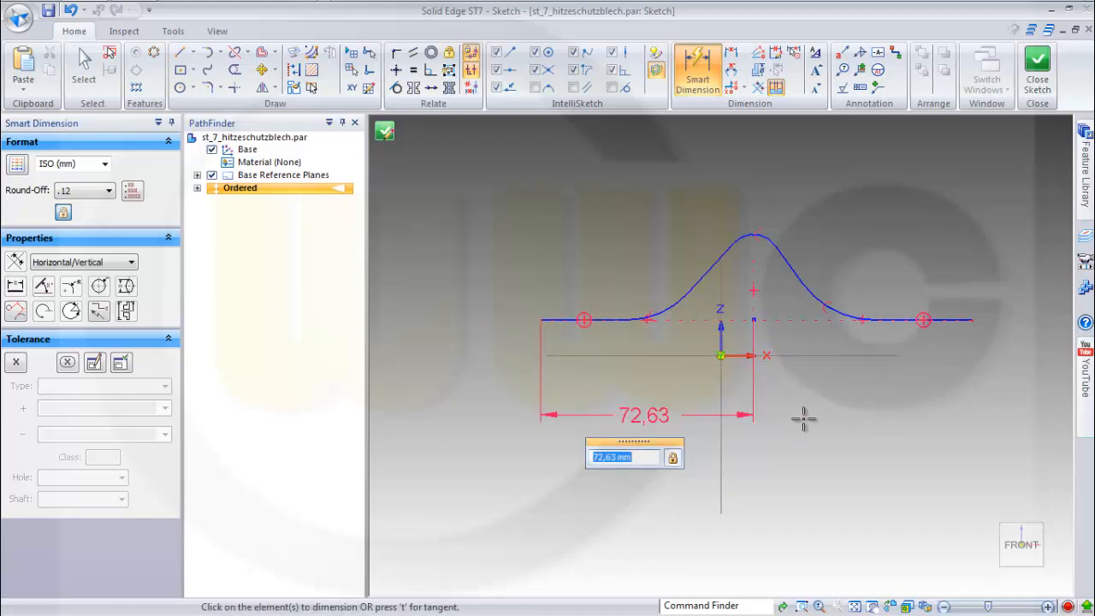
pyautogui.click(976, 320)
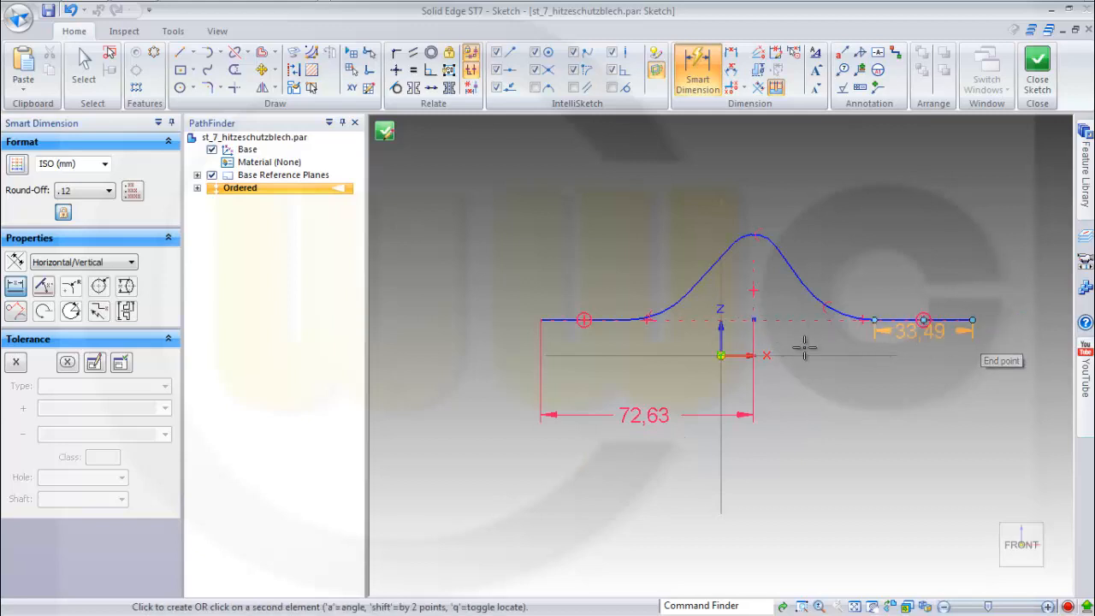
pyautogui.click(753, 321)
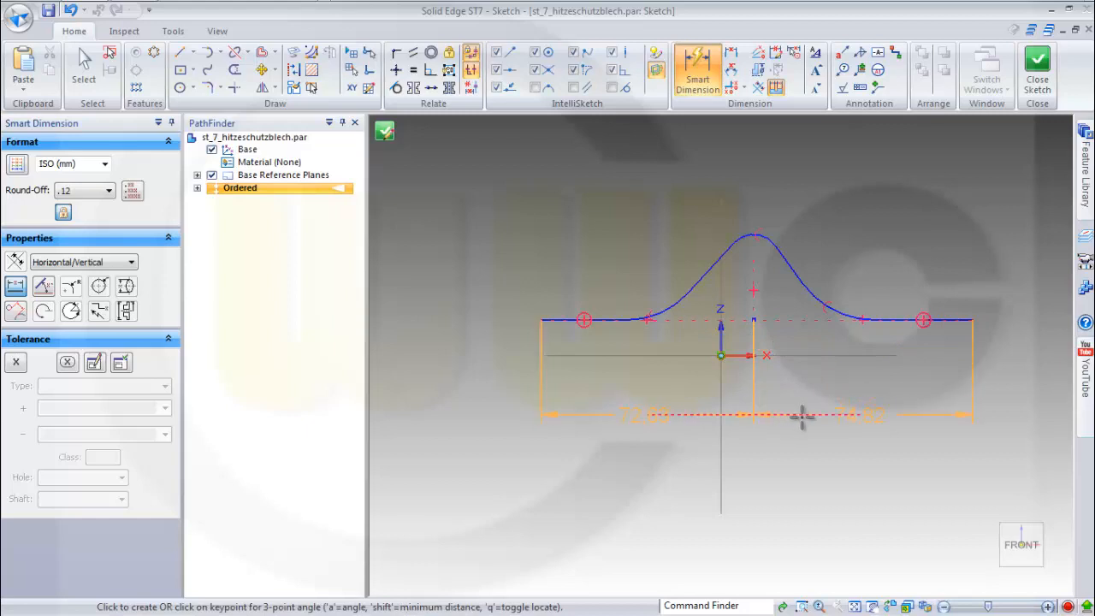
pyautogui.click(805, 417)
pyautogui.press('Return')
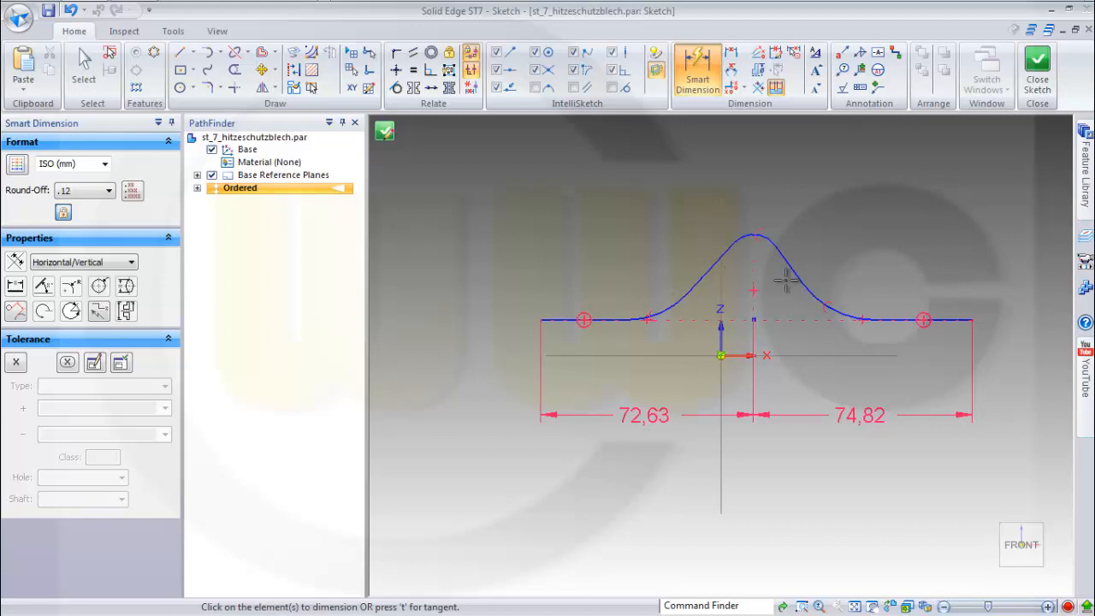
# Step: Dimension the radii of the left and right lower fillets and of the arc at the peak
pyautogui.click(673, 306)
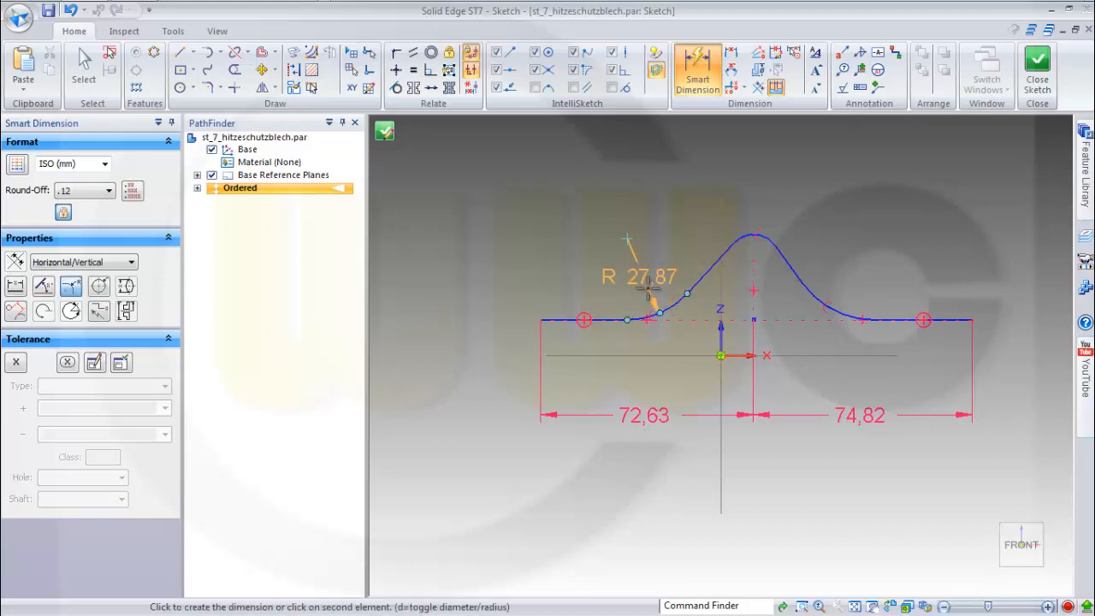
pyautogui.click(663, 275)
pyautogui.press('Return')
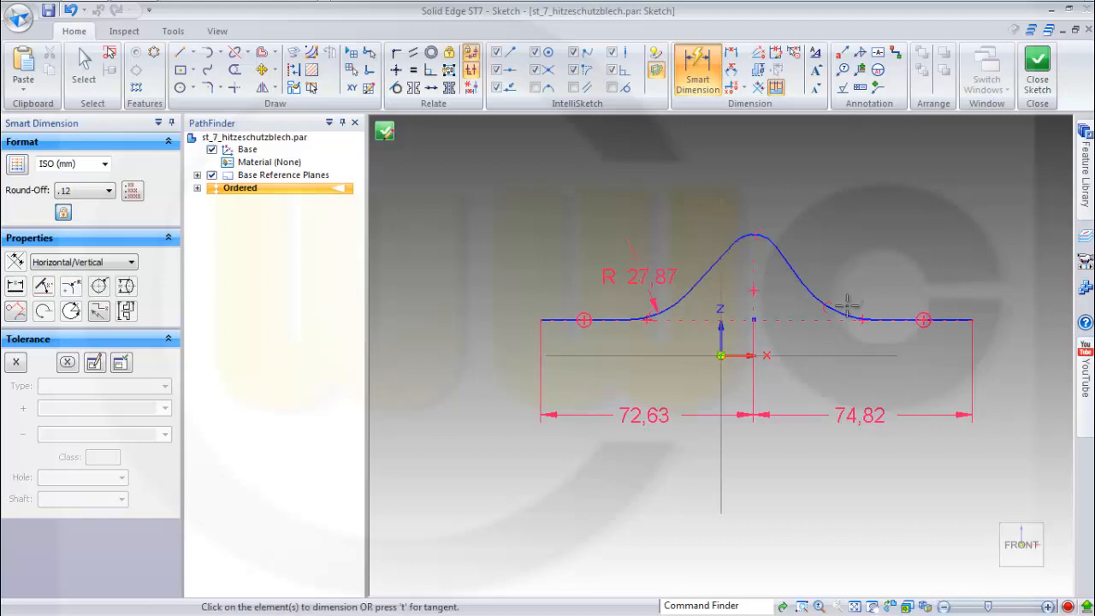
pyautogui.click(841, 309)
pyautogui.click(854, 308)
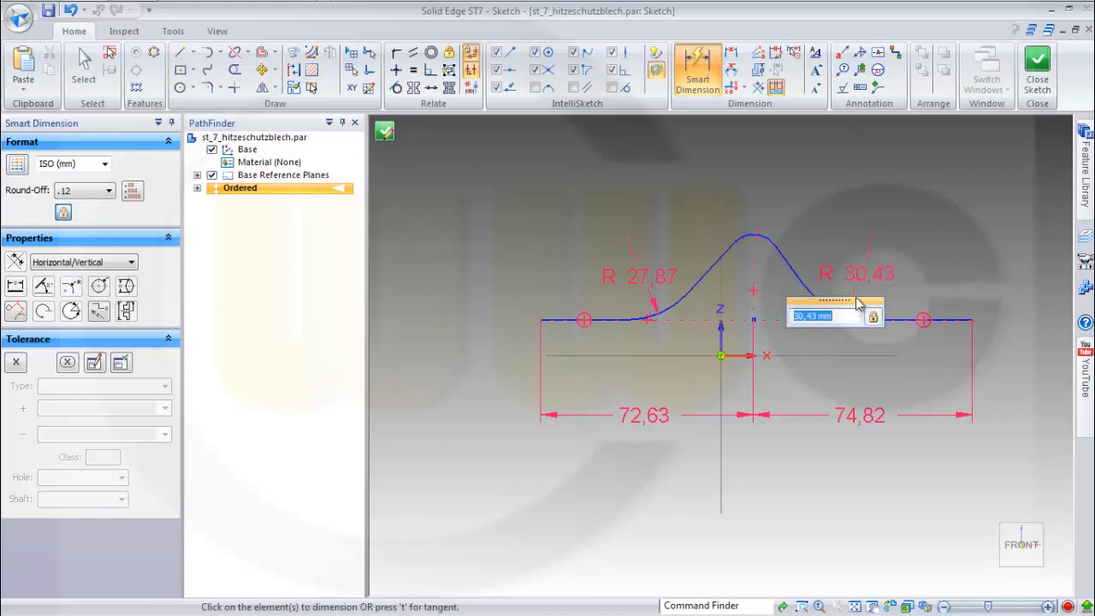
pyautogui.press('Return')
pyautogui.click(769, 241)
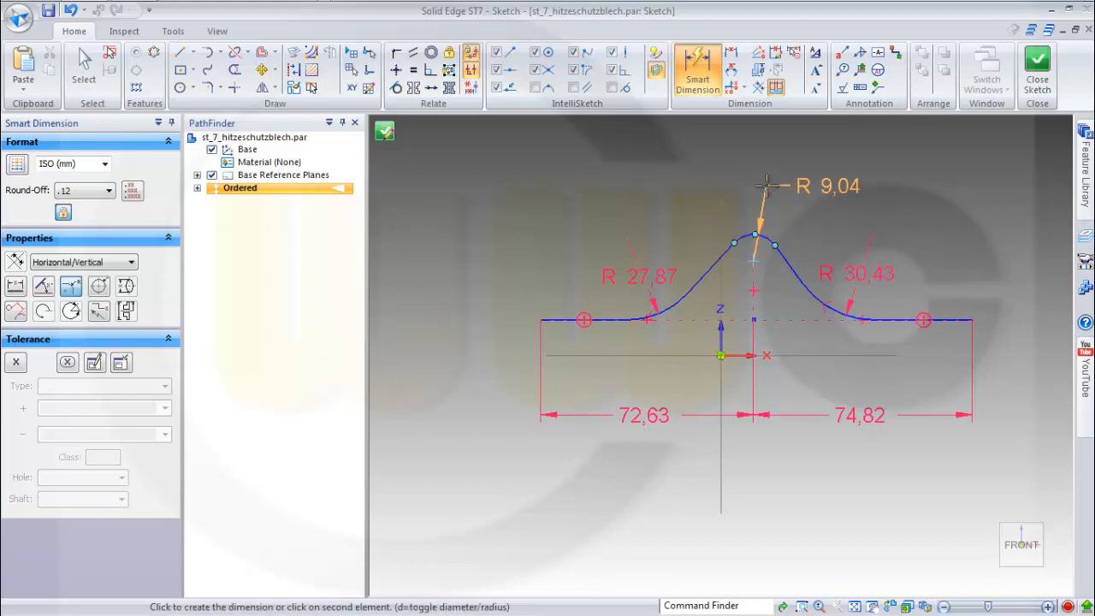
pyautogui.click(767, 185)
pyautogui.press('Return')
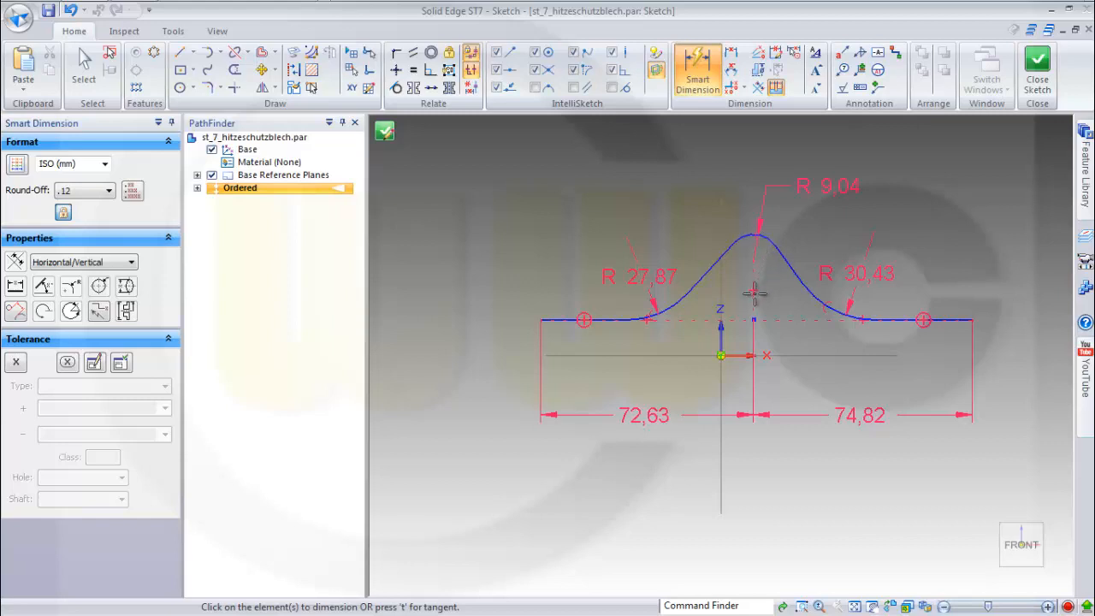
# Step: Dimension the vertical distance between the peak arc's centre and the sketch point, placing it beside the right end of the profile
pyautogui.click(766, 237)
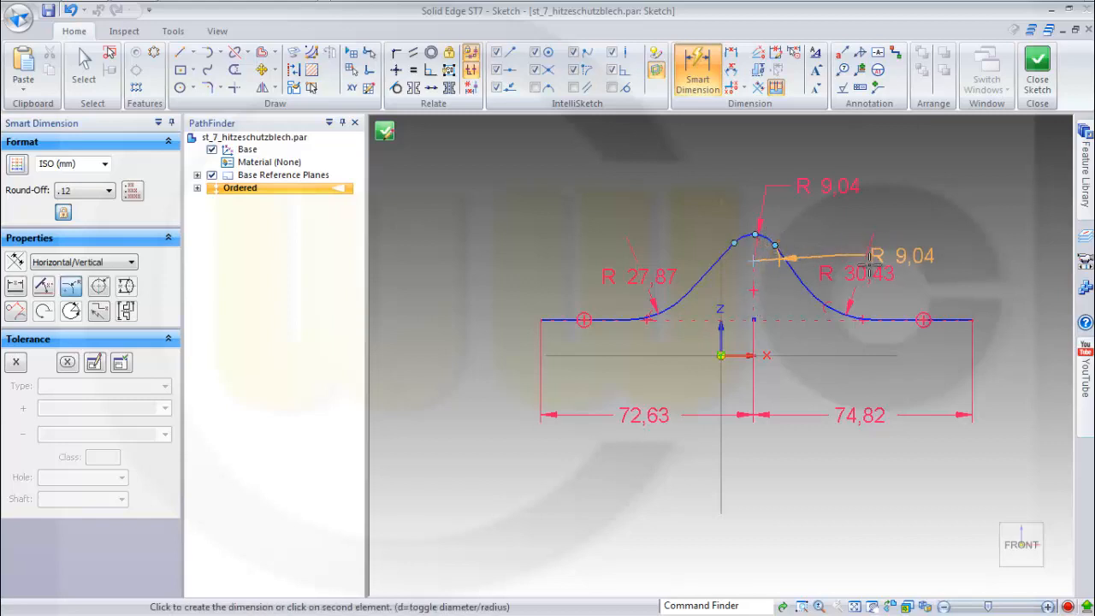
pyautogui.click(752, 320)
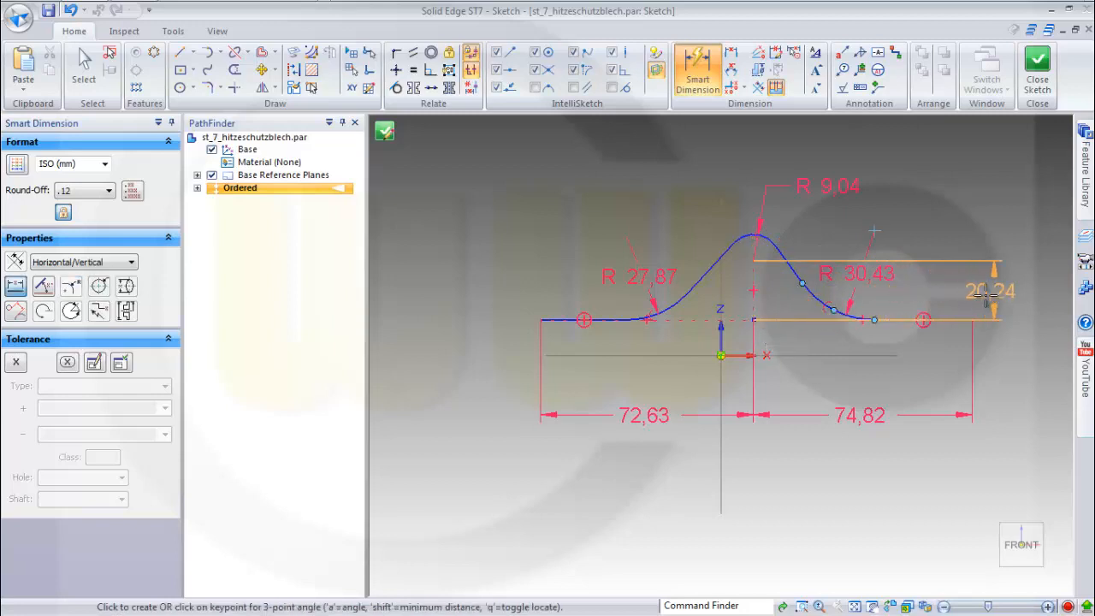
pyautogui.click(967, 292)
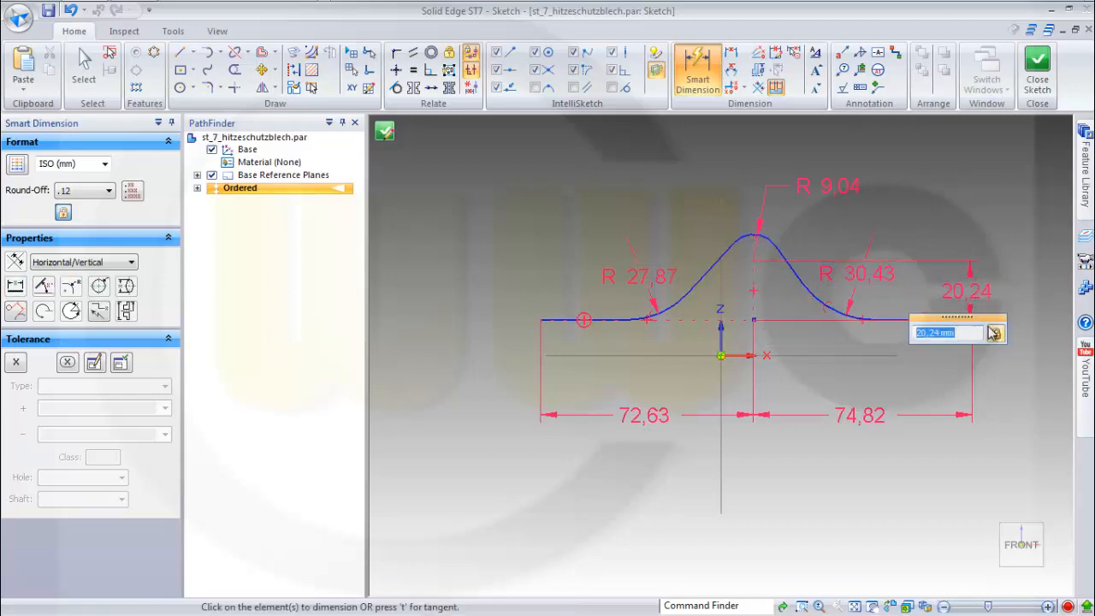
pyautogui.click(1015, 340)
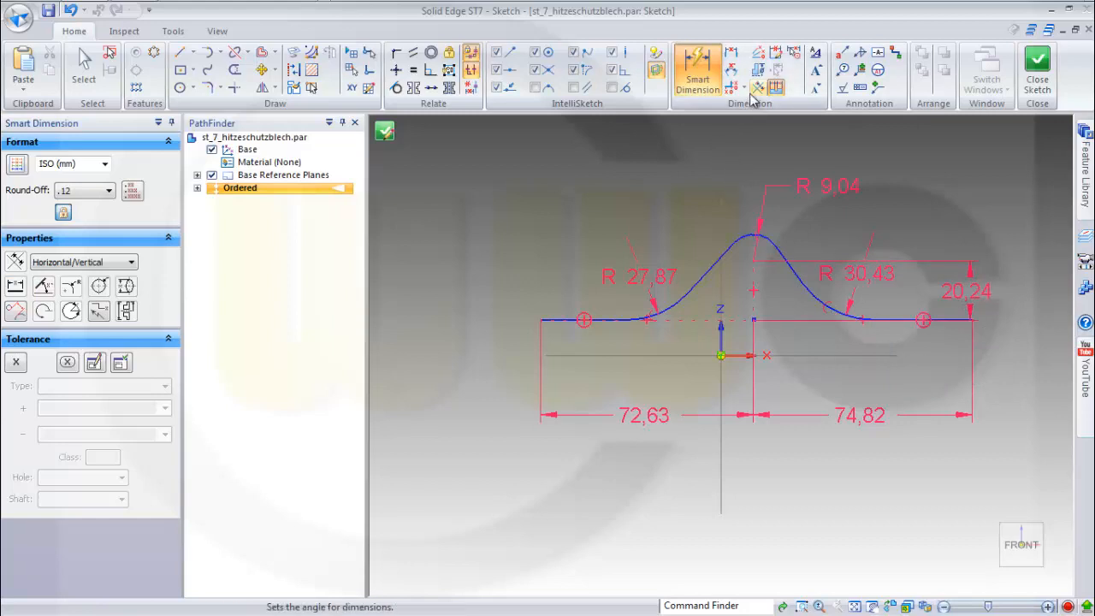
# Step: Dimension the angle between the left sloped line and the left horizontal line with Angle Between
pyautogui.click(732, 70)
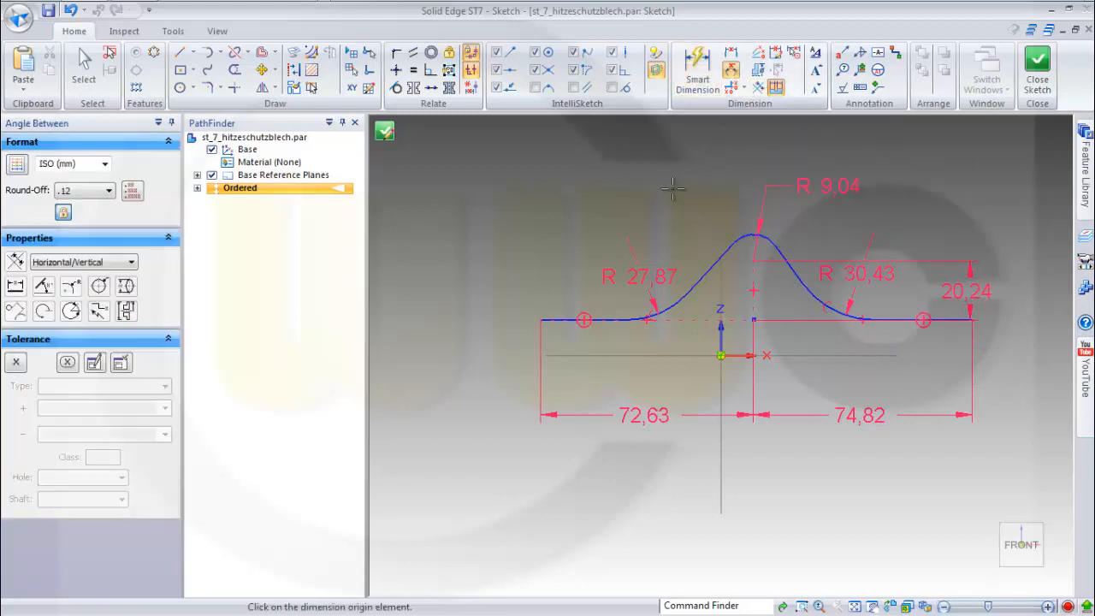
pyautogui.click(698, 271)
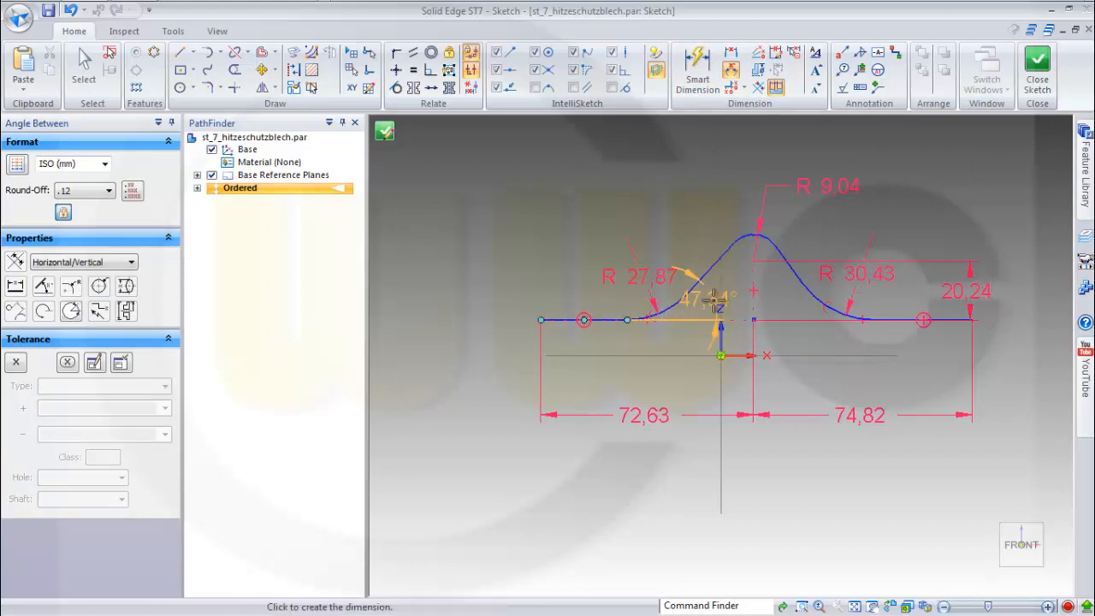
pyautogui.click(713, 298)
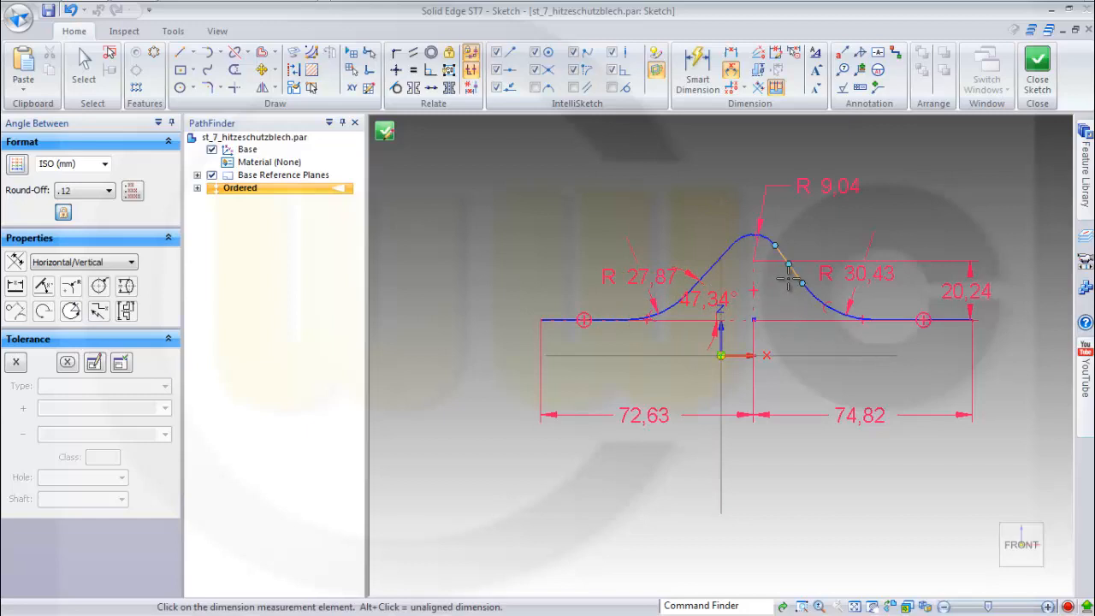
# Step: Try to add an angle dimension to the right sloped line without restarting the command, and undo the attempt
pyautogui.click(789, 278)
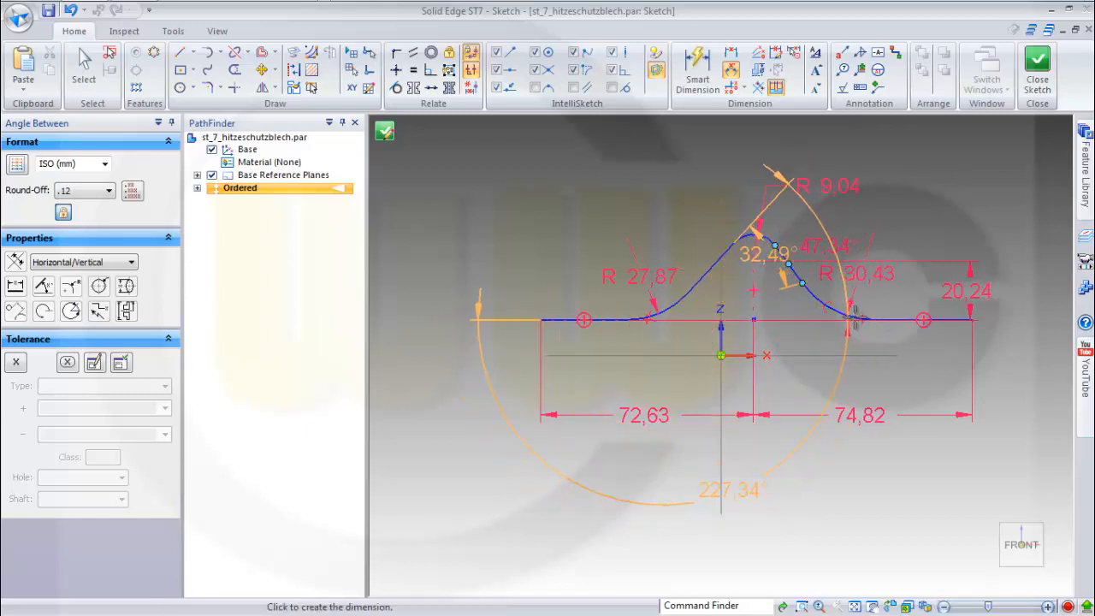
pyautogui.press('Escape')
pyautogui.click(732, 71)
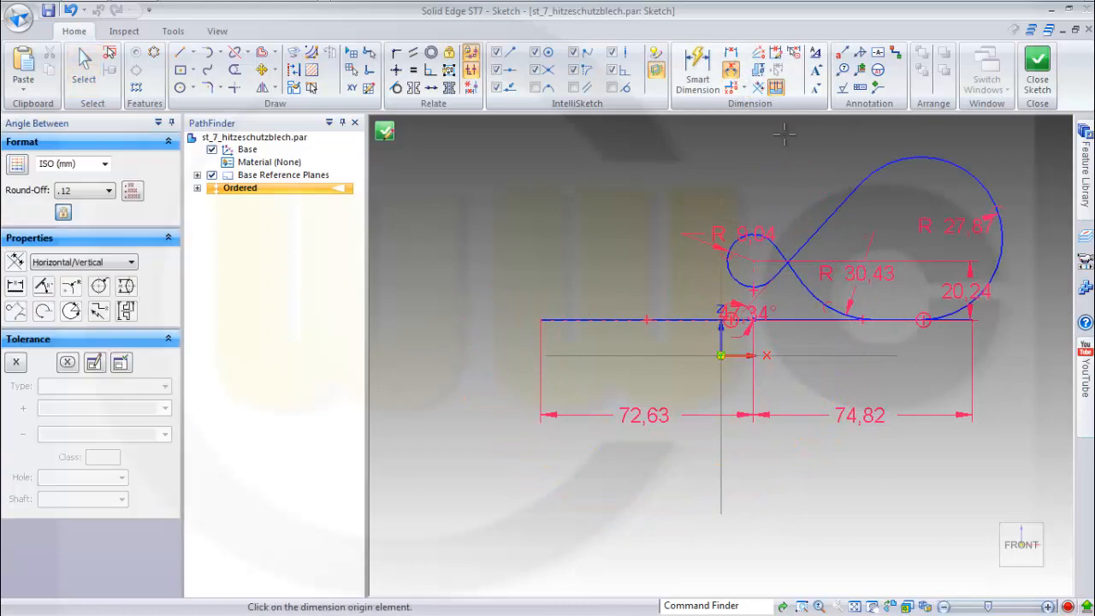
pyautogui.press('Escape')
pyautogui.hotkey('ctrl', 'z')
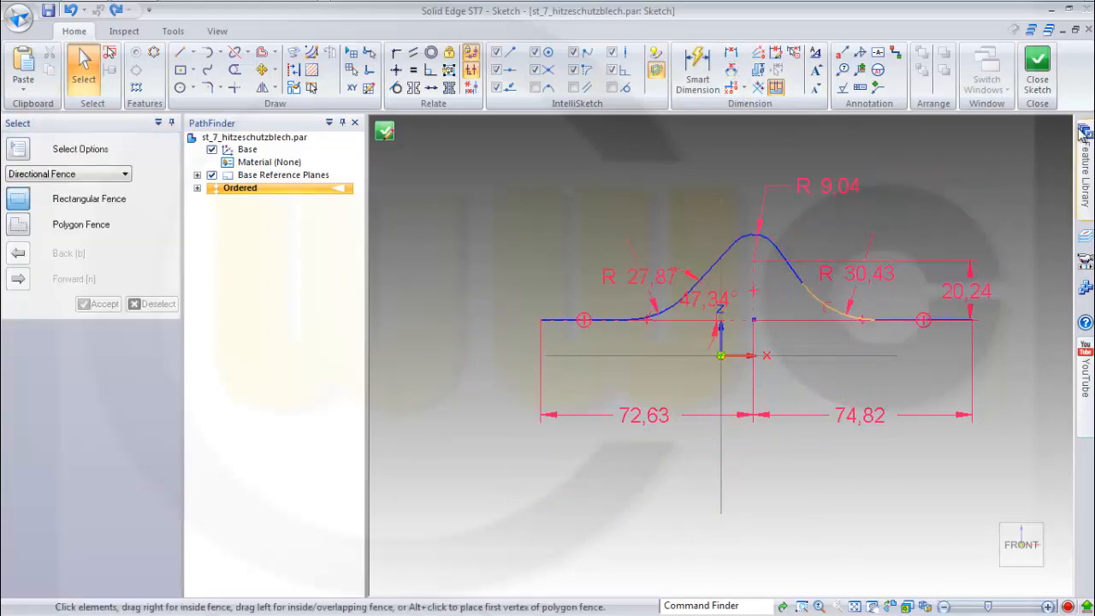
# Step: Dimension the angle between the right horizontal line and the right sloped line, placing it inside the peak
pyautogui.click(732, 72)
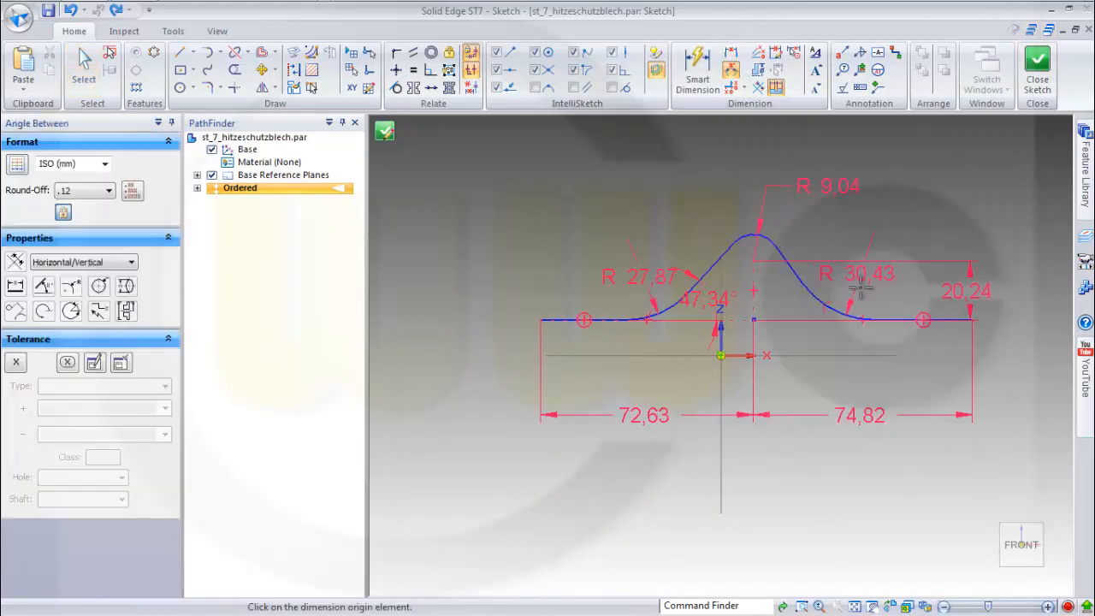
pyautogui.click(900, 315)
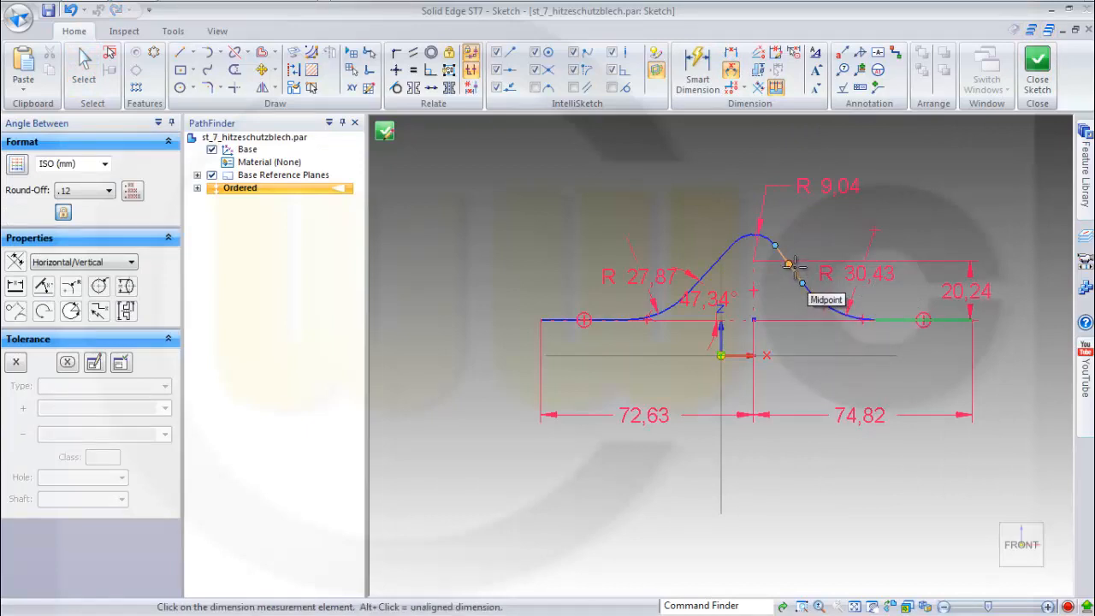
pyautogui.click(794, 267)
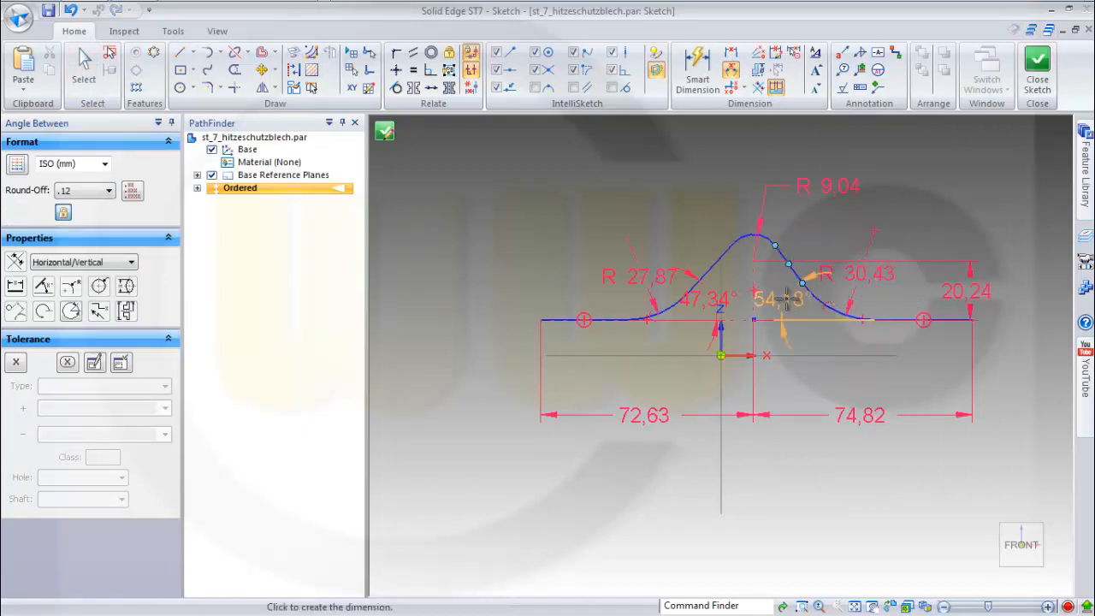
pyautogui.click(781, 296)
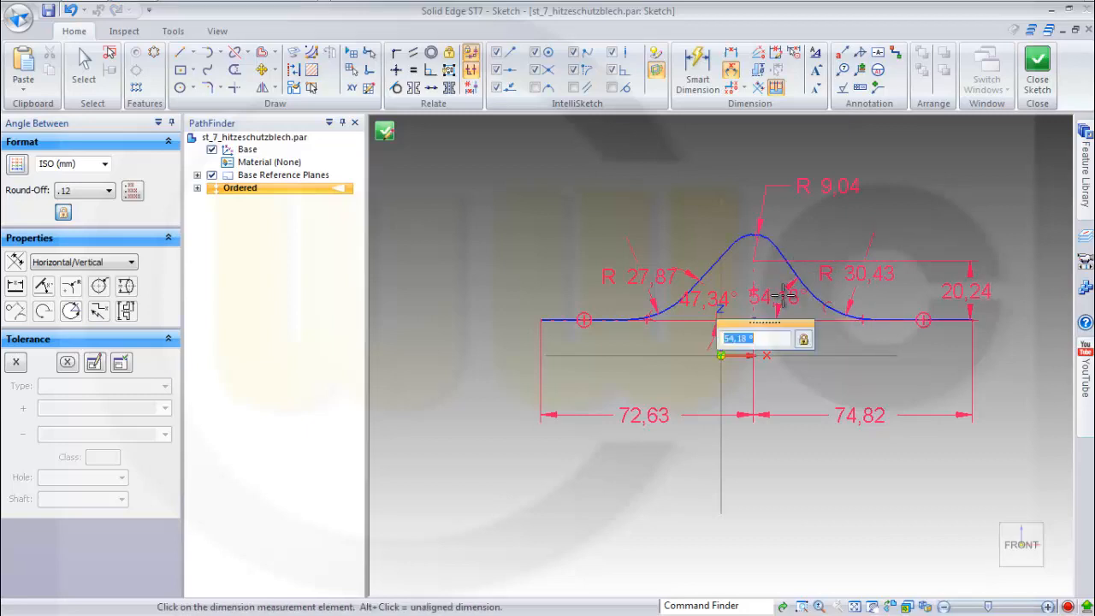
# Step: Connect the sketch point on the profile's baseline to the origin
pyautogui.click(874, 208)
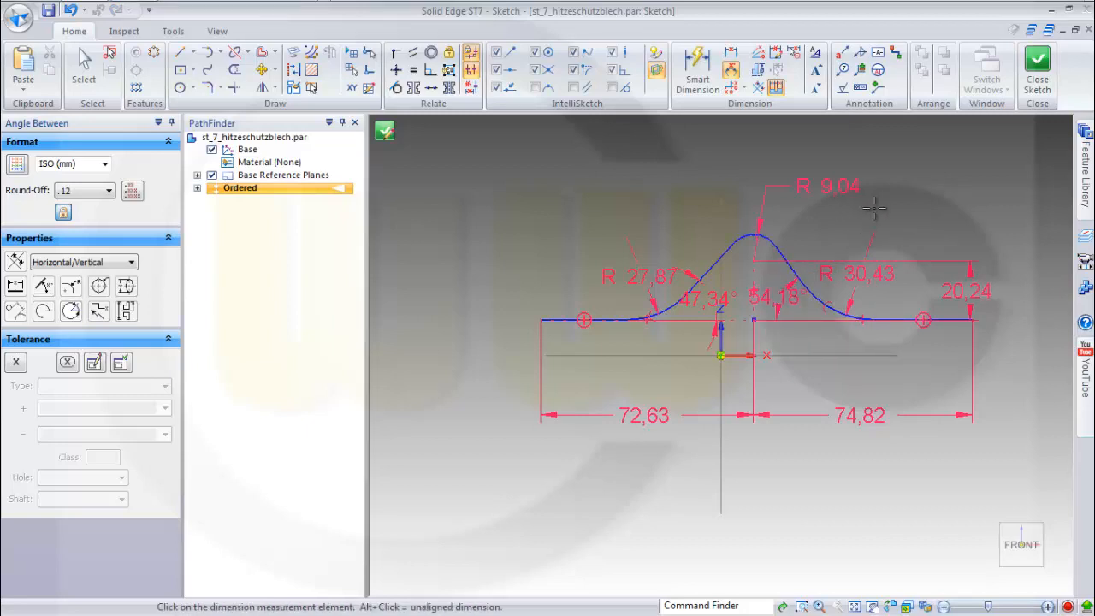
pyautogui.click(396, 52)
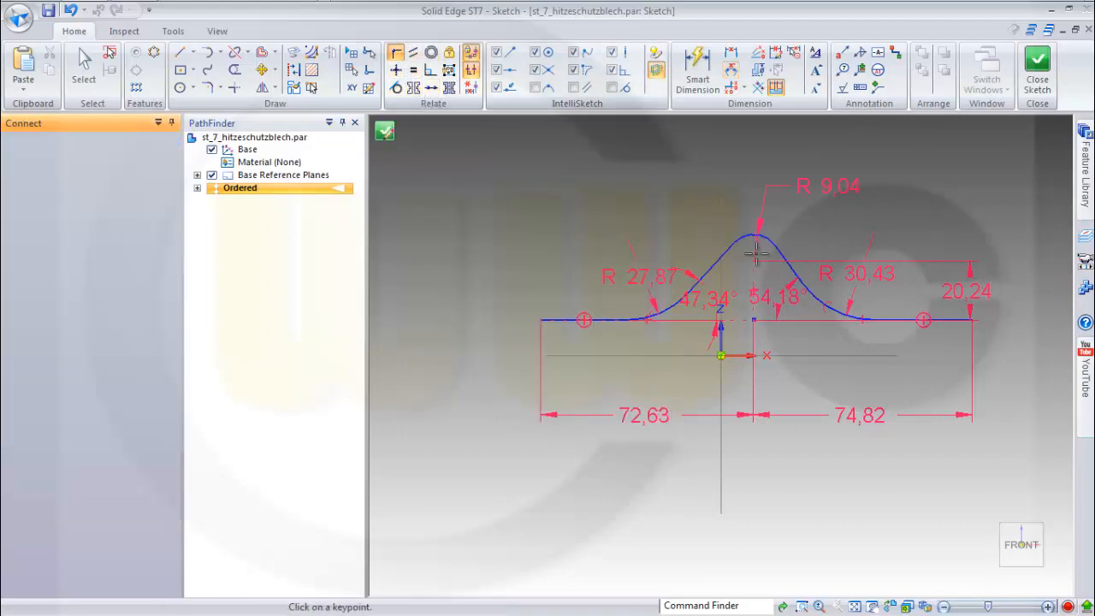
pyautogui.click(754, 318)
pyautogui.click(720, 354)
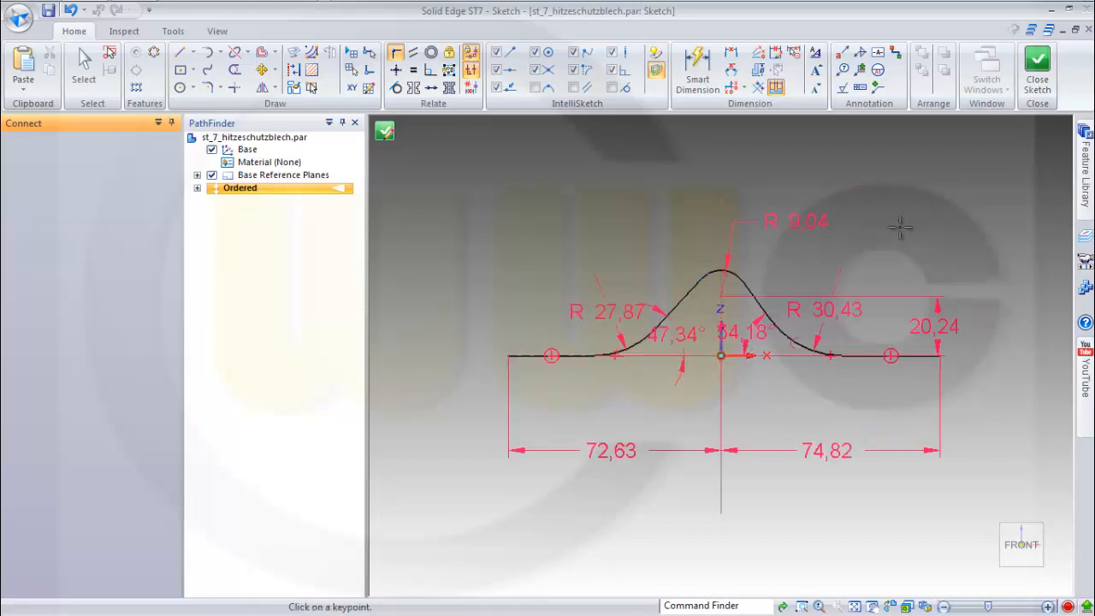
pyautogui.press('Escape')
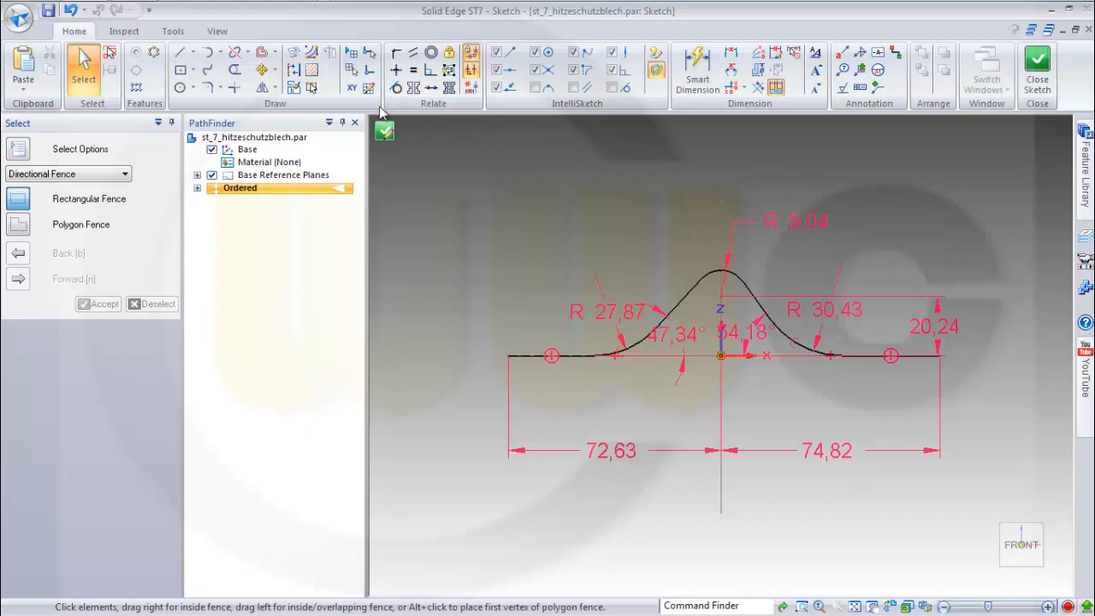
# Step: Set the angles of both sloped lines to 60° in the Variable Table
pyautogui.click(174, 34)
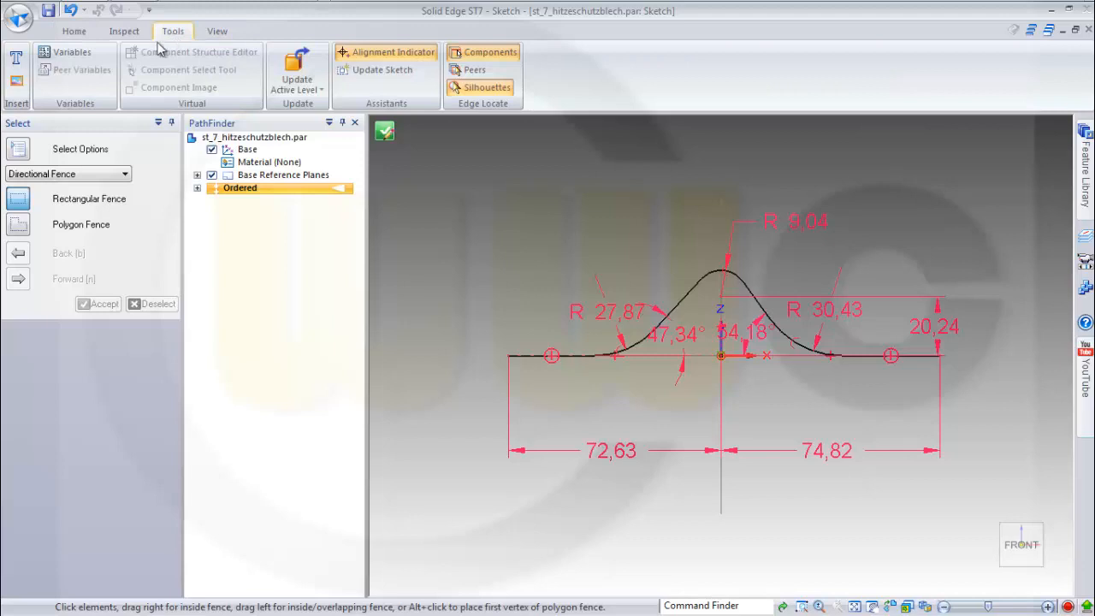
pyautogui.click(72, 52)
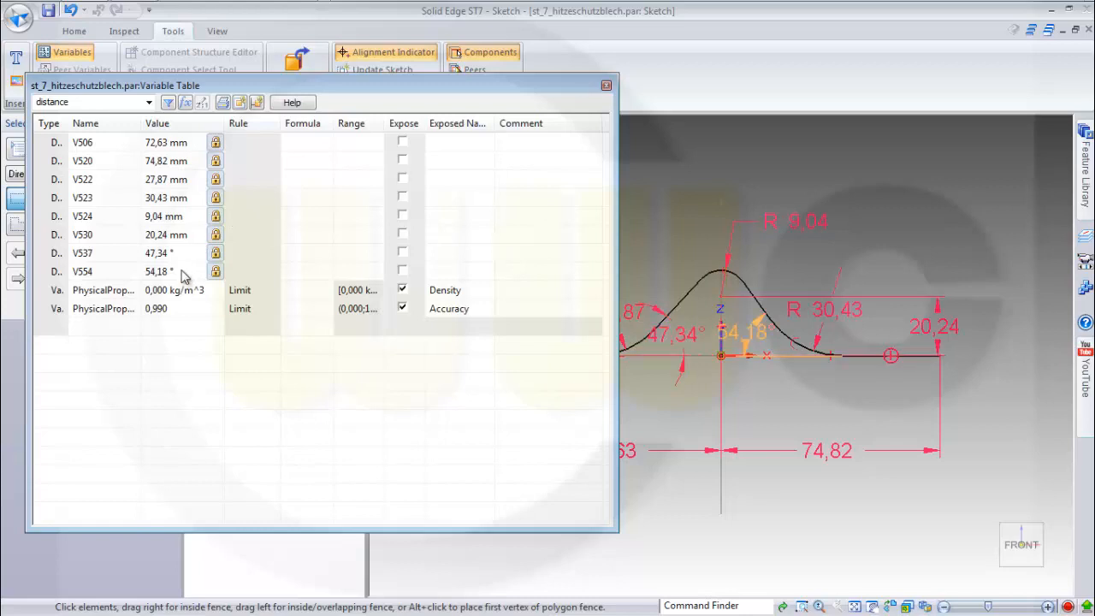
pyautogui.click(182, 272)
pyautogui.write('60')
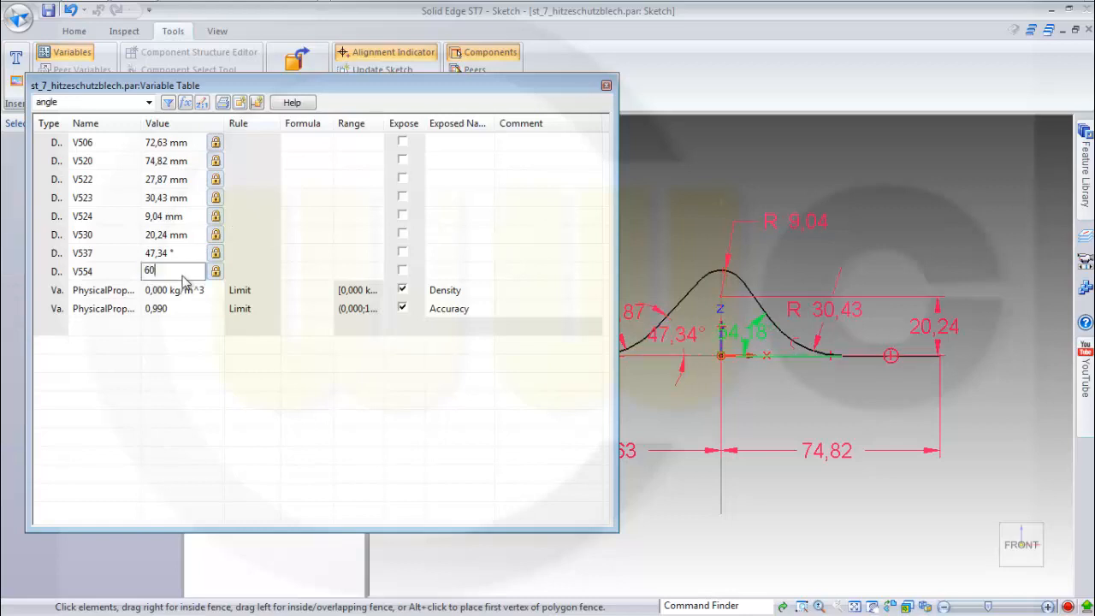
pyautogui.press('Return')
pyautogui.click(174, 255)
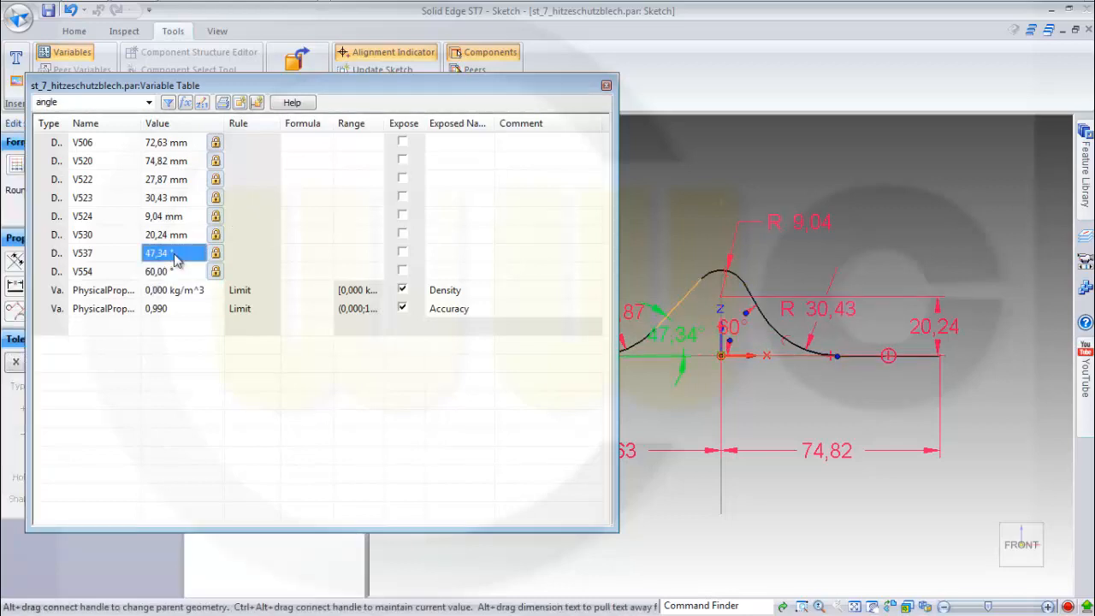
pyautogui.write('60')
pyautogui.press('Return')
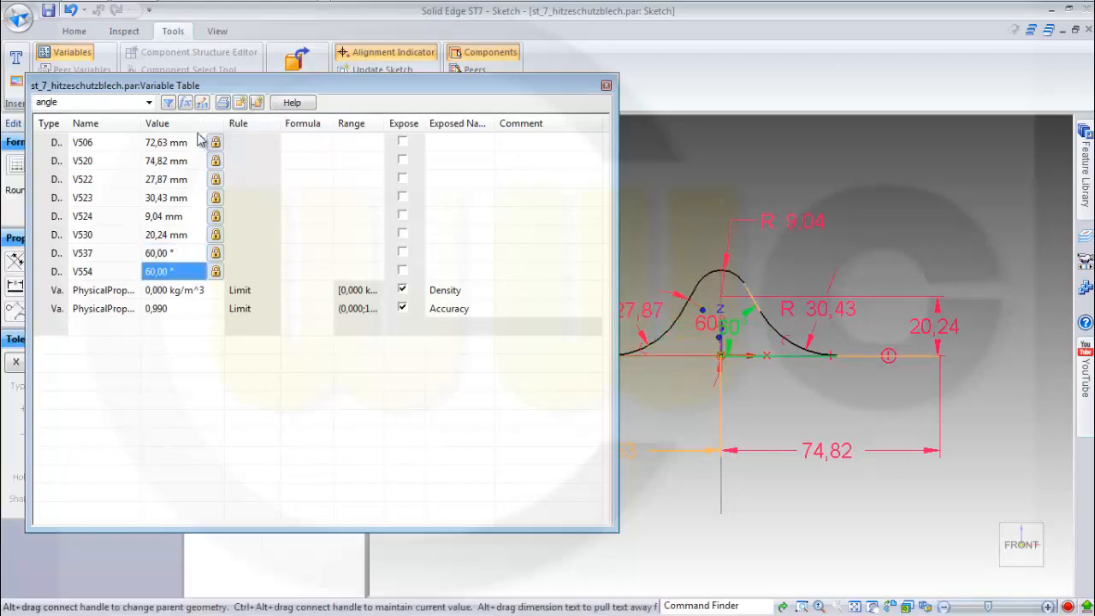
# Step: Set the horizontal distances from the origin to both ends of the profile to 500 mm each
pyautogui.click(177, 143)
pyautogui.write('5')
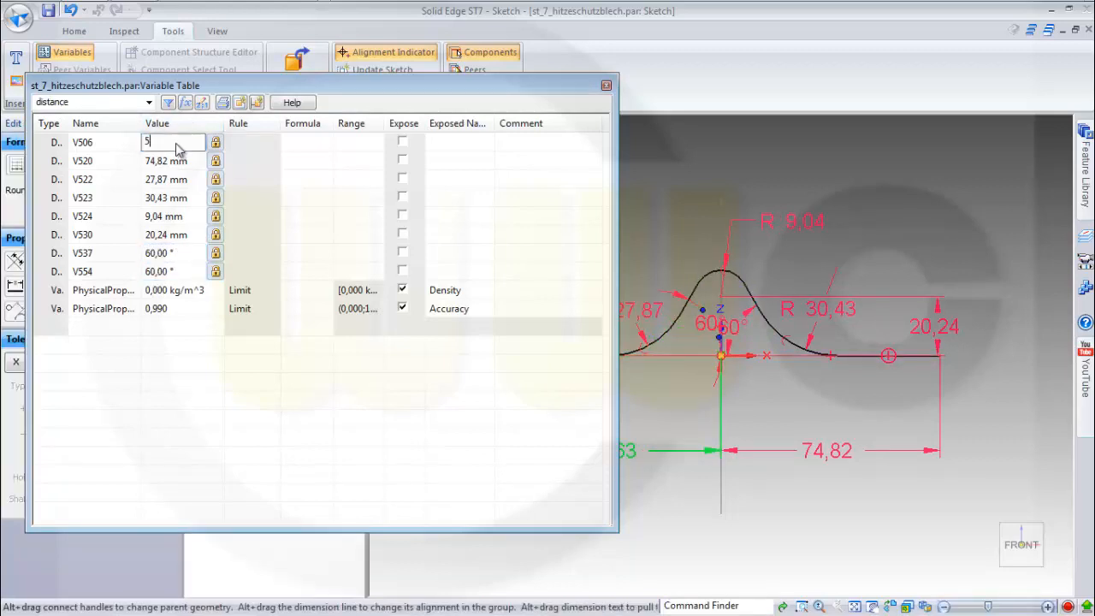
pyautogui.write('00')
pyautogui.press('Return')
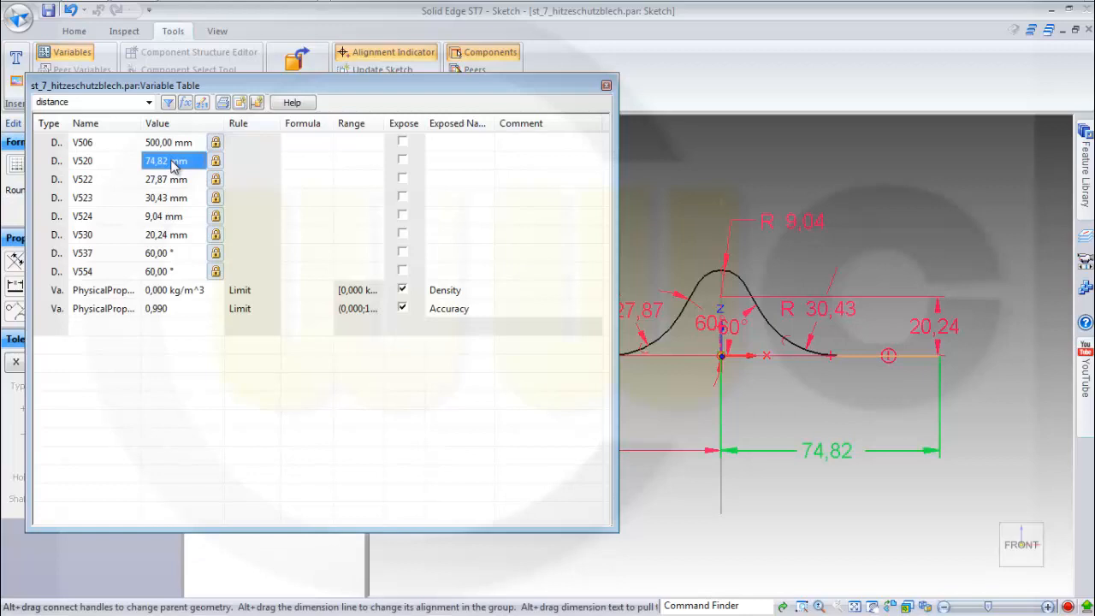
pyautogui.write('500')
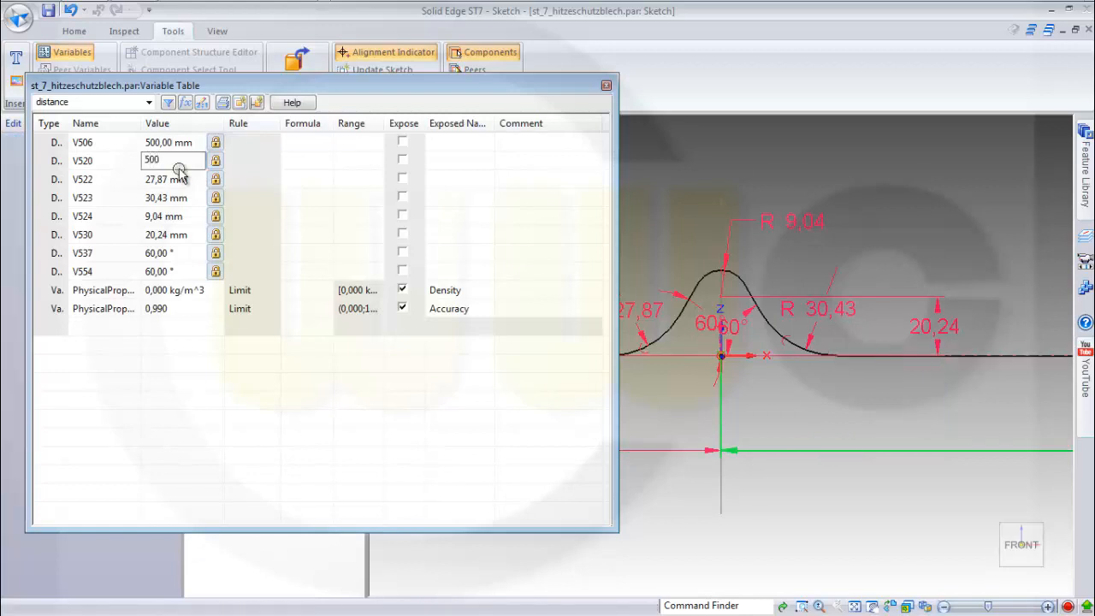
pyautogui.press('Return')
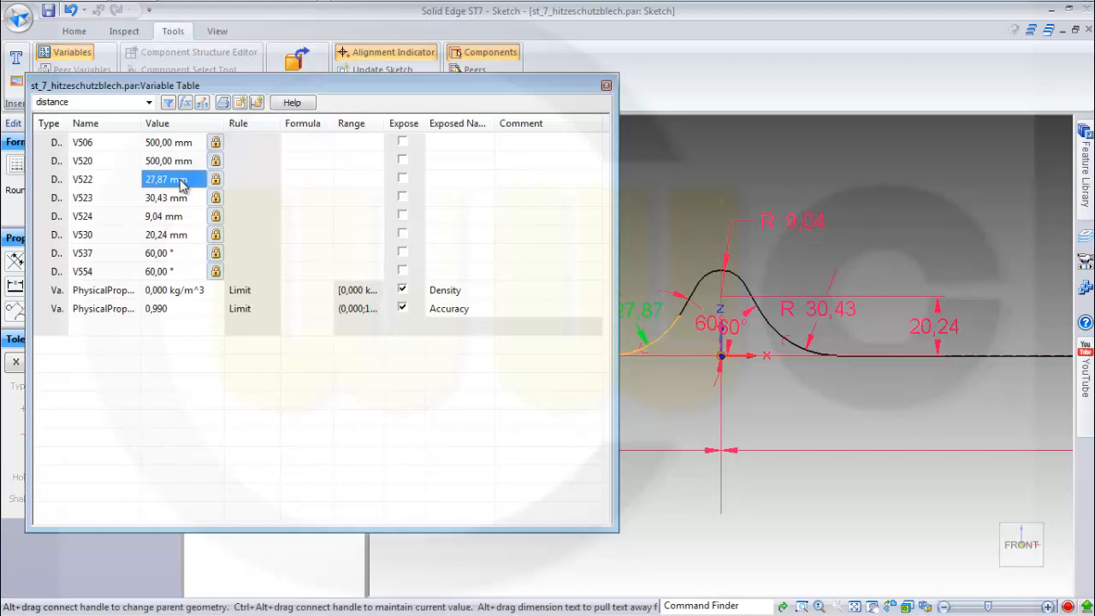
# Step: Set the radii of the two lower transition arcs to 30 mm each
pyautogui.write('30')
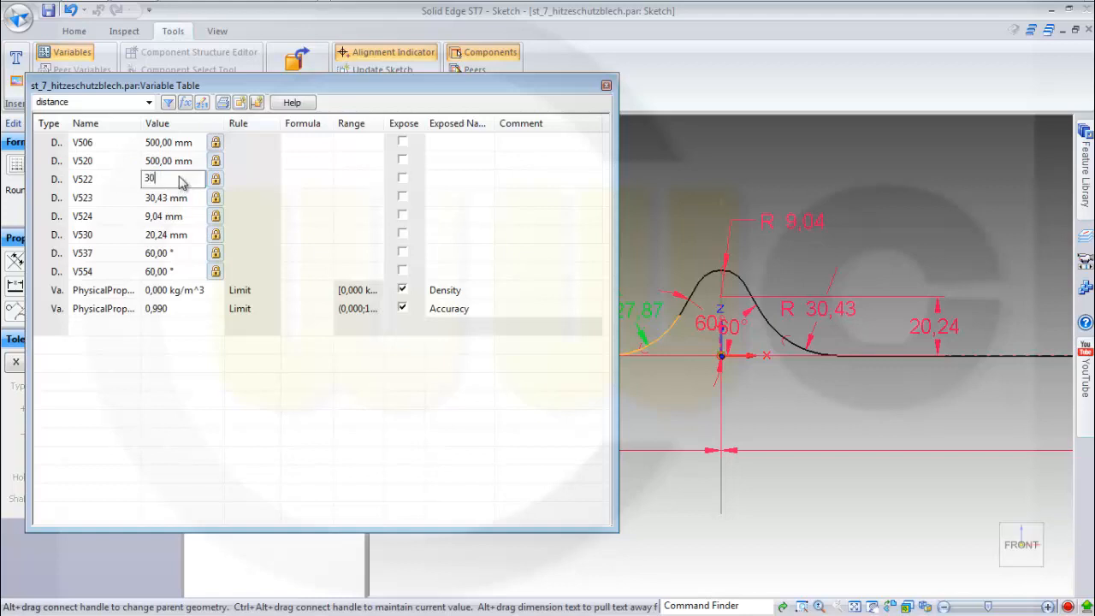
pyautogui.press('Return')
pyautogui.write('30')
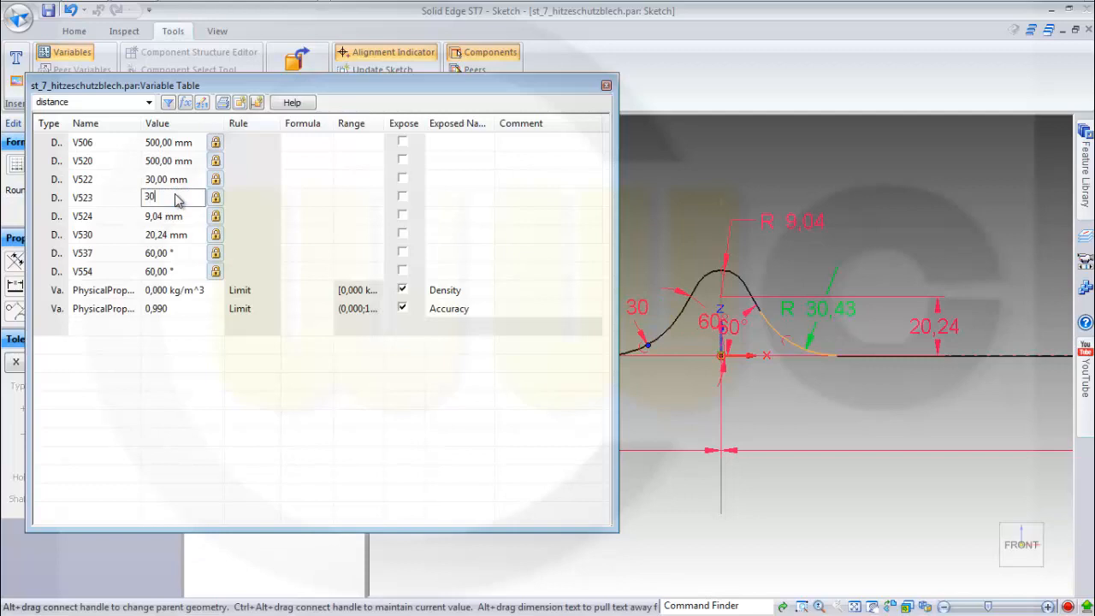
pyautogui.press('Return')
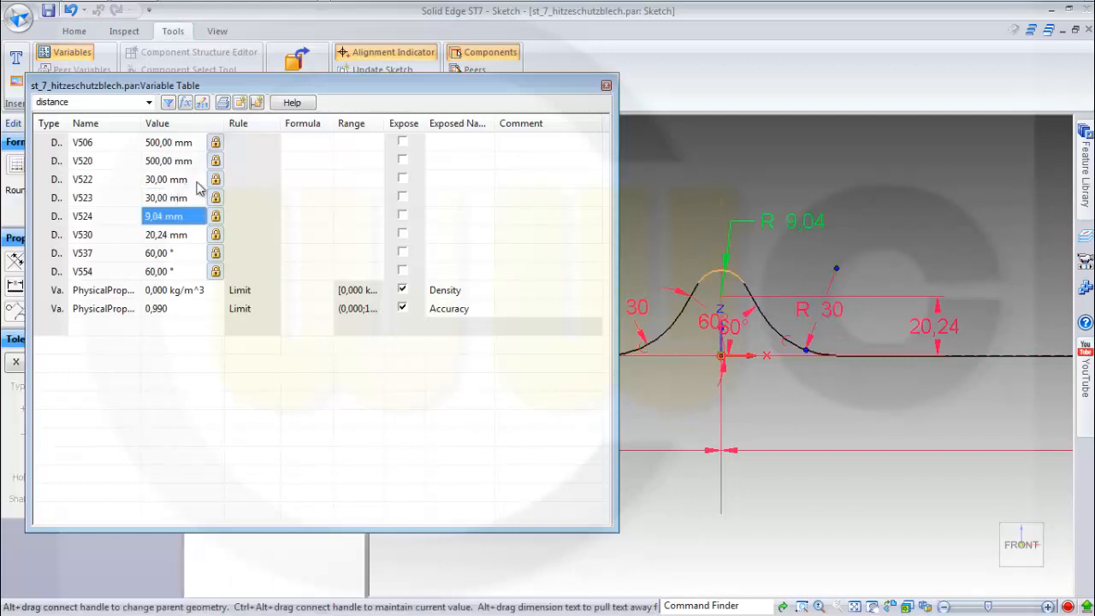
# Step: Set the peak arc's radius and its centre's height above the baseline to 200 mm each, and close the Variable Table
pyautogui.click(181, 235)
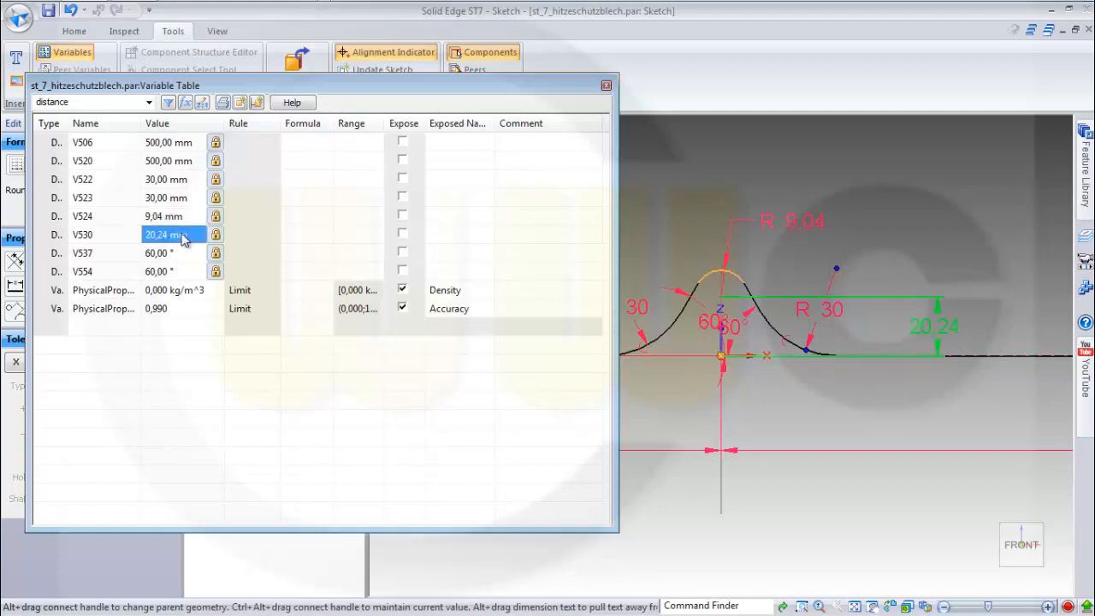
pyautogui.click(181, 217)
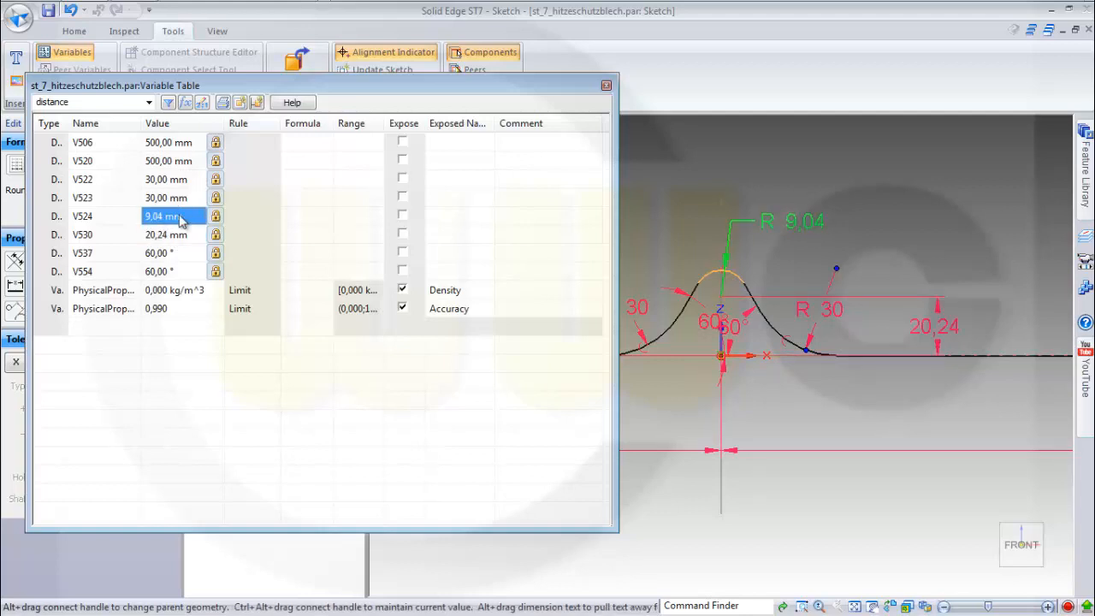
pyautogui.write('200')
pyautogui.press('Return')
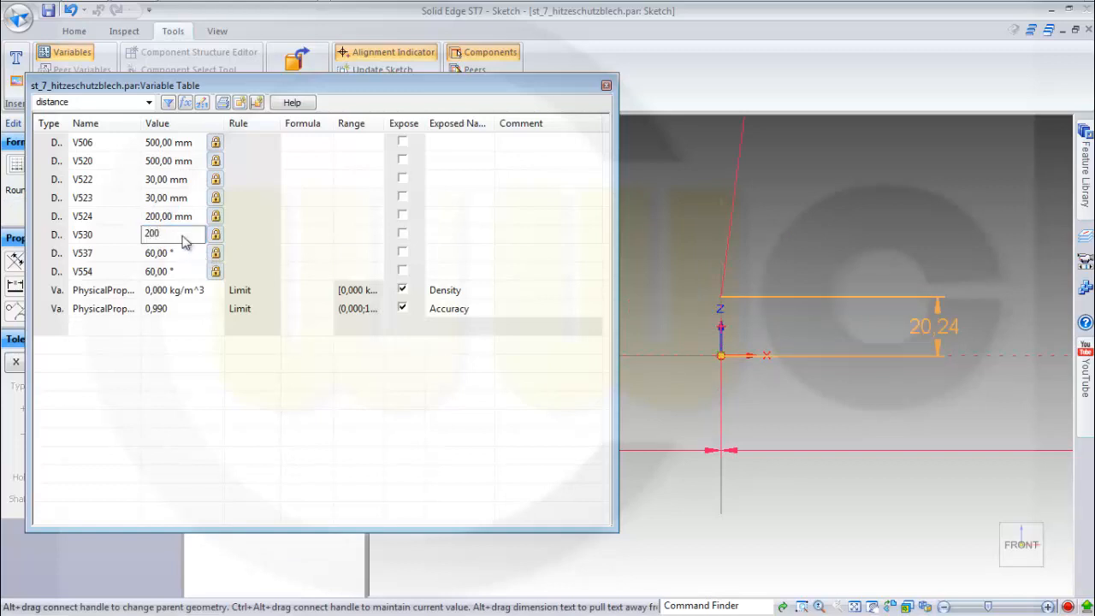
pyautogui.press('Return')
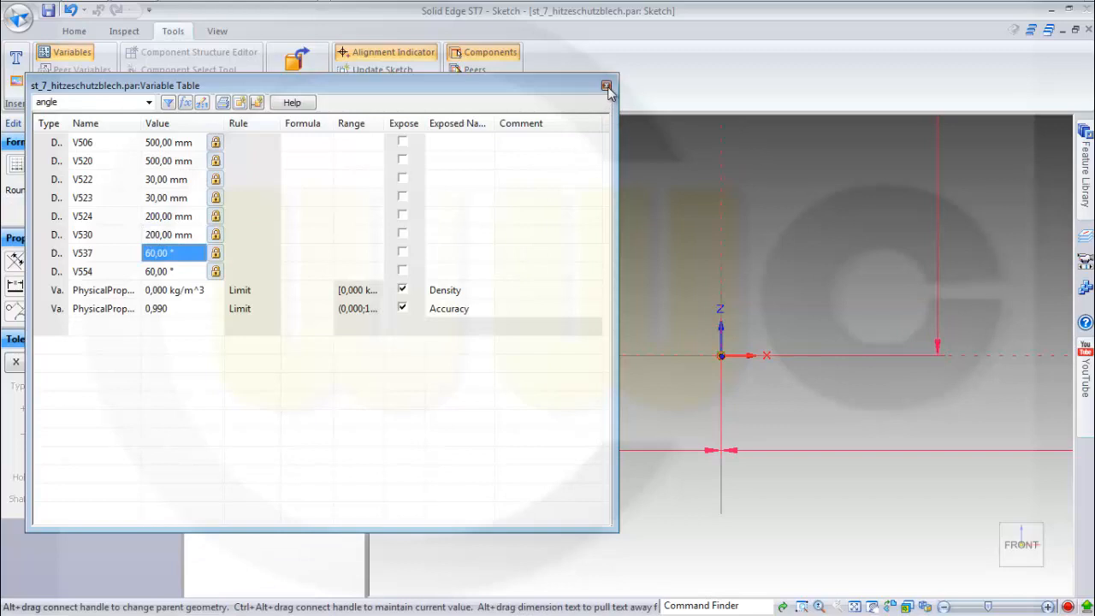
pyautogui.click(606, 85)
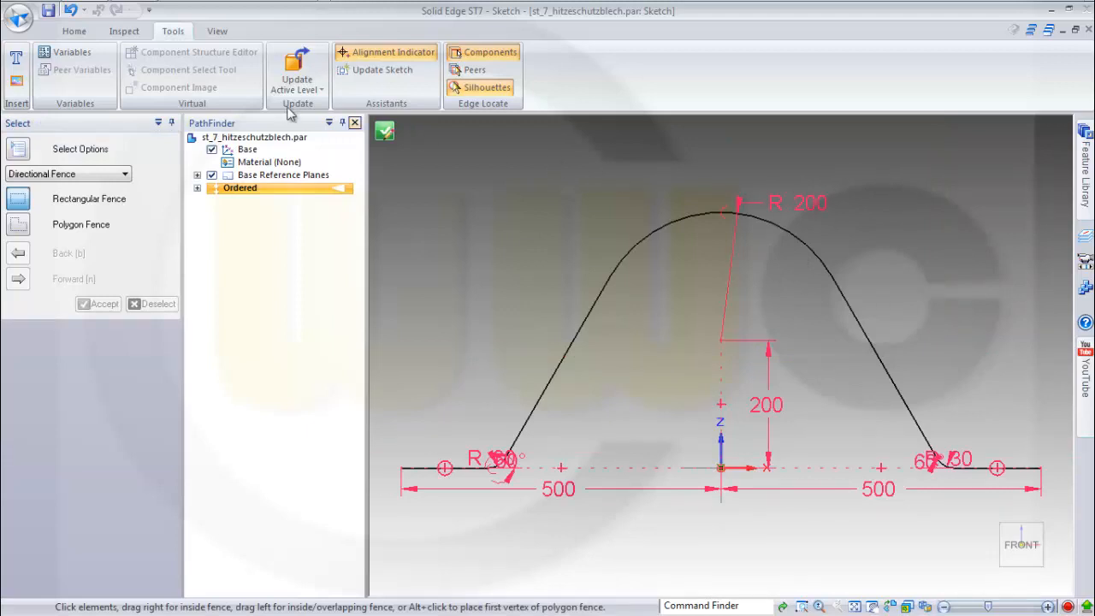
# Step: Select the entire profile with all its dimensions and relations, and copy it
pyautogui.click(74, 31)
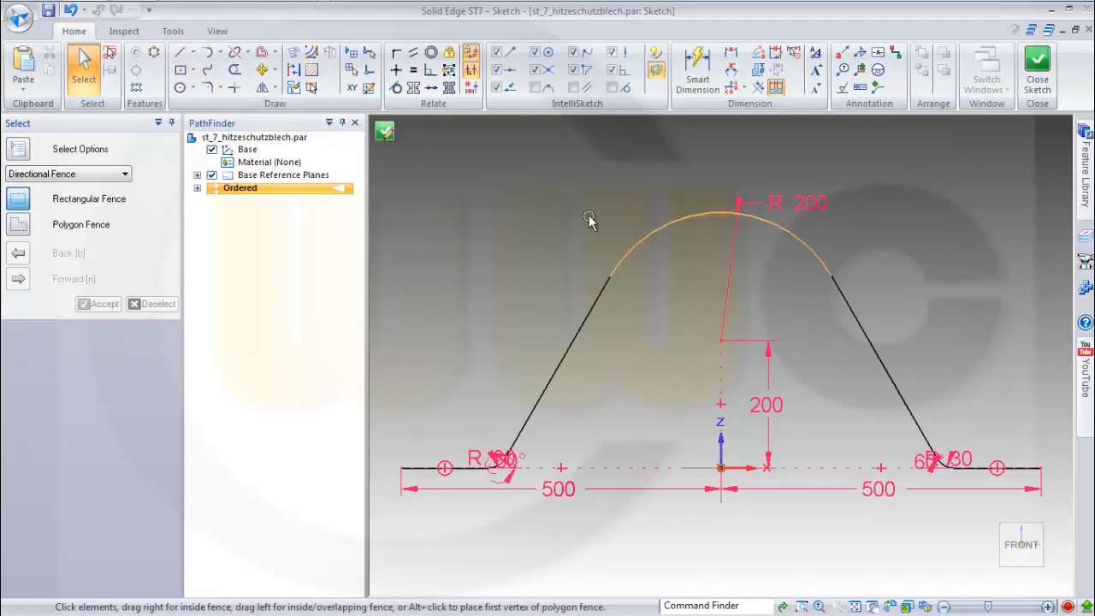
pyautogui.scroll(-1, 796, 500)
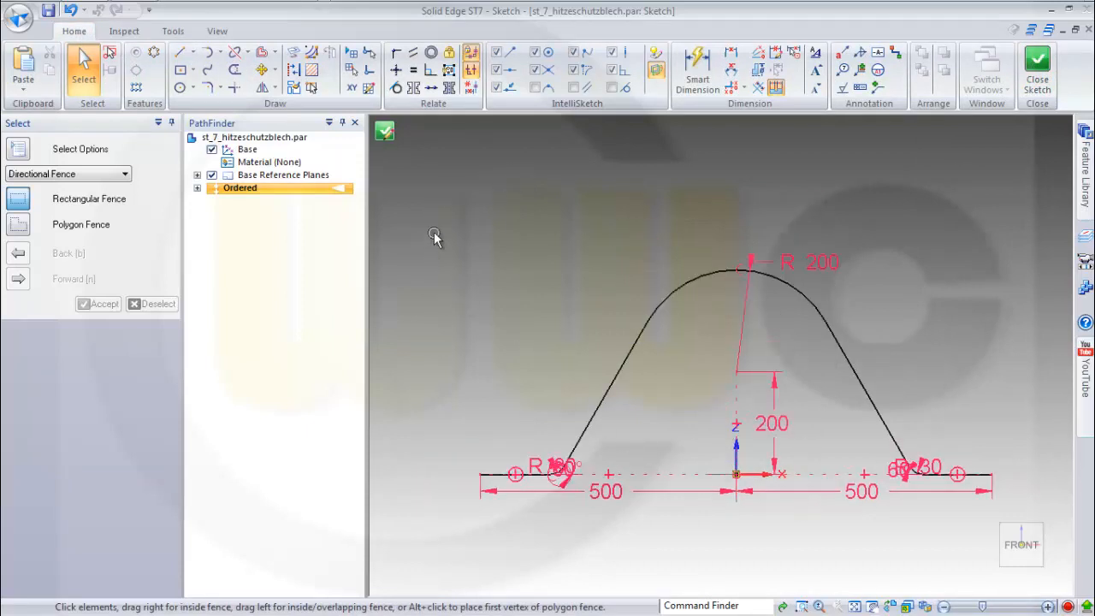
pyautogui.moveTo(411, 200)
pyautogui.mouseDown()
pyautogui.moveTo(849, 385)
pyautogui.moveTo(1047, 517)
pyautogui.mouseUp()
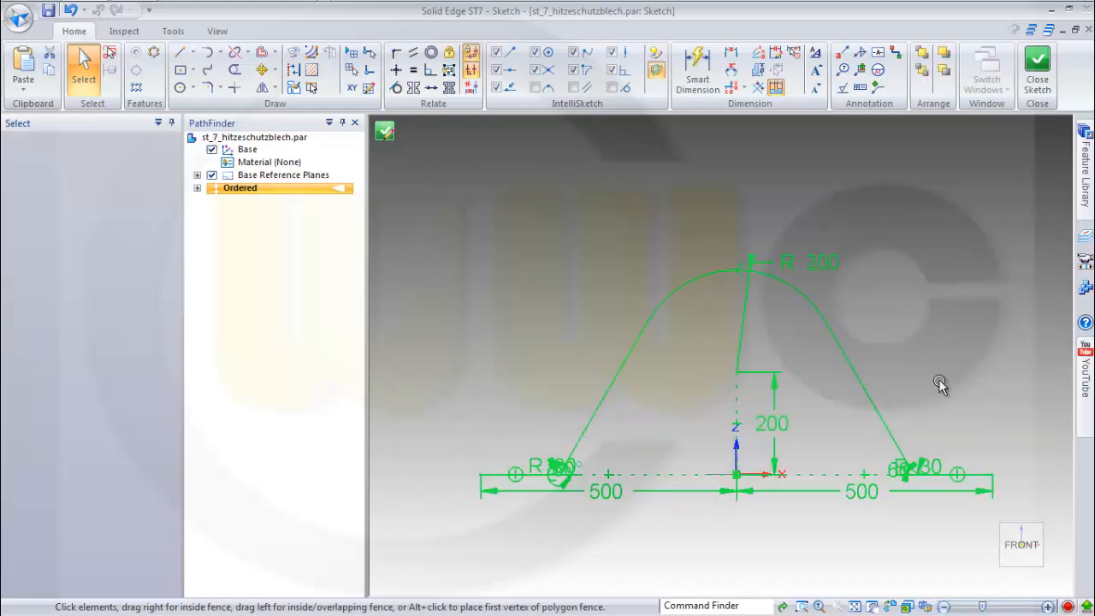
# Step: Close the profile sketch and finish it with its default name
pyautogui.click(1037, 70)
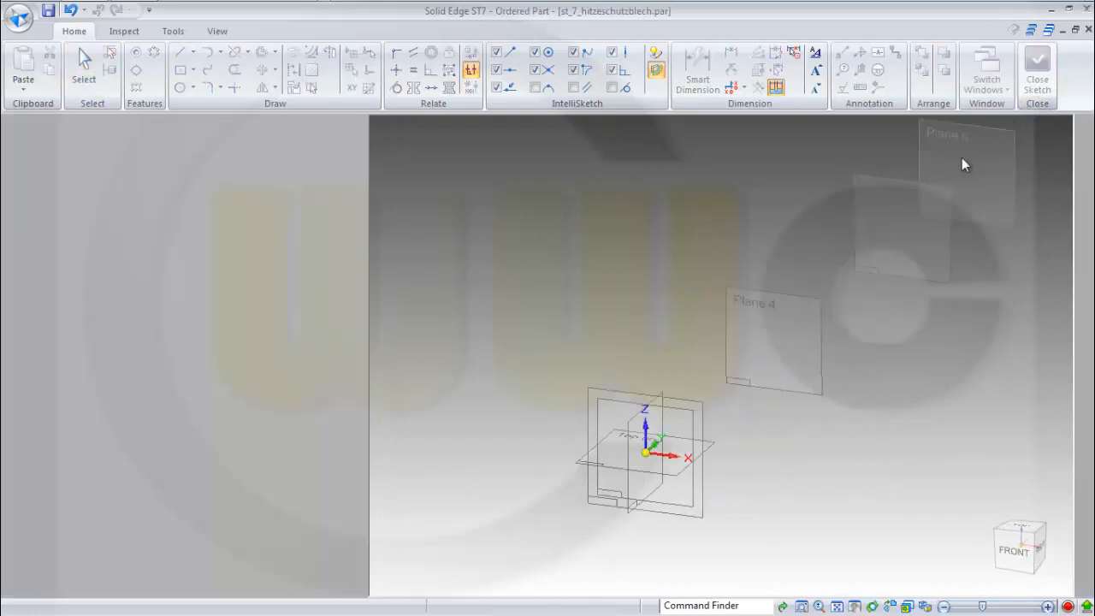
pyautogui.scroll(-3, 847, 261)
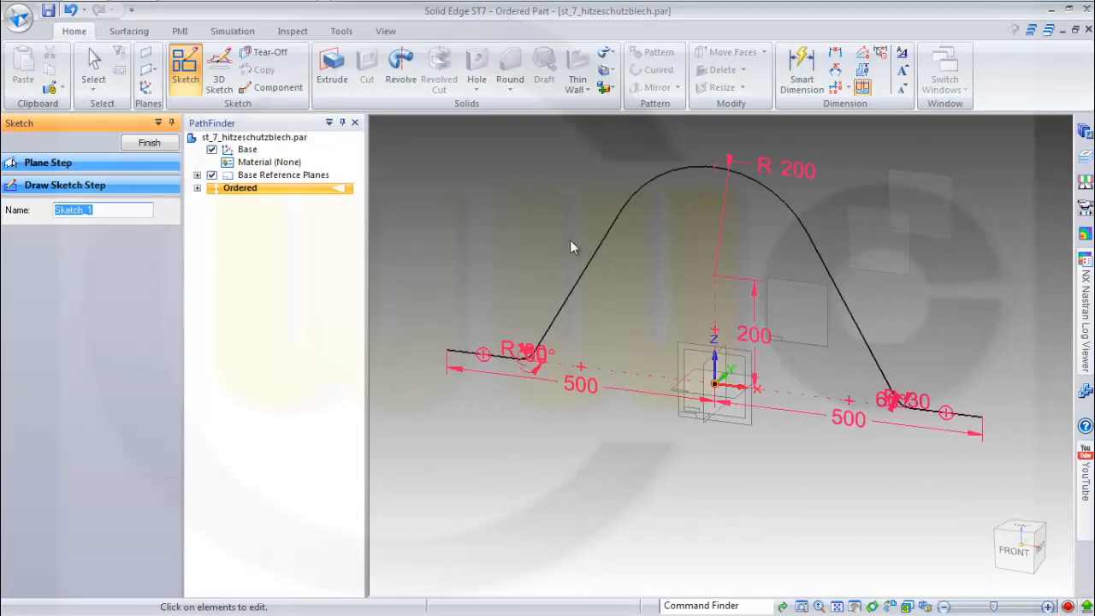
pyautogui.click(151, 142)
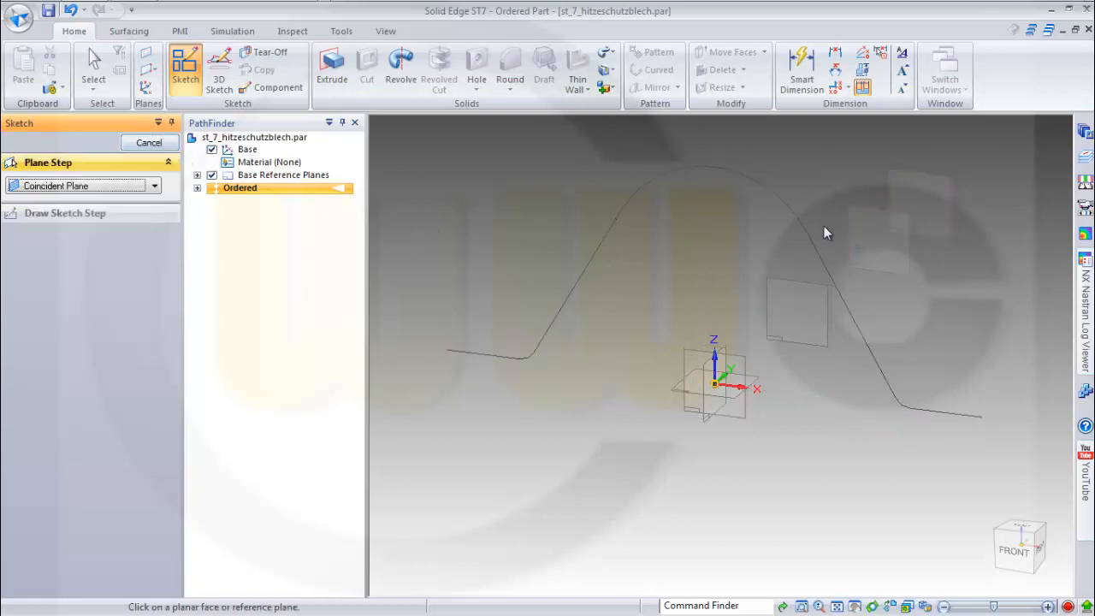
# Step: Start a new sketch on Plane 4, the nearest parallel plane behind the front plane
pyautogui.moveTo(819, 229)
pyautogui.keyDown('shift'); pyautogui.mouseDown(button='middle')
pyautogui.moveTo(728, 347)
pyautogui.moveTo(735, 342)
pyautogui.mouseUp(button='middle'); pyautogui.keyUp('shift')
pyautogui.click(190, 66)
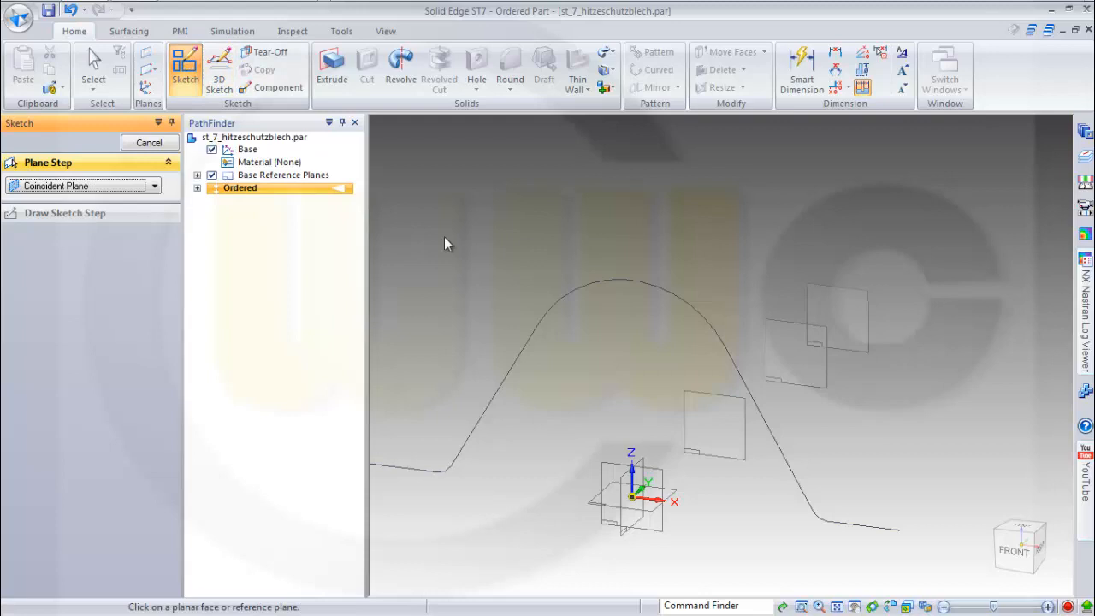
pyautogui.click(704, 394)
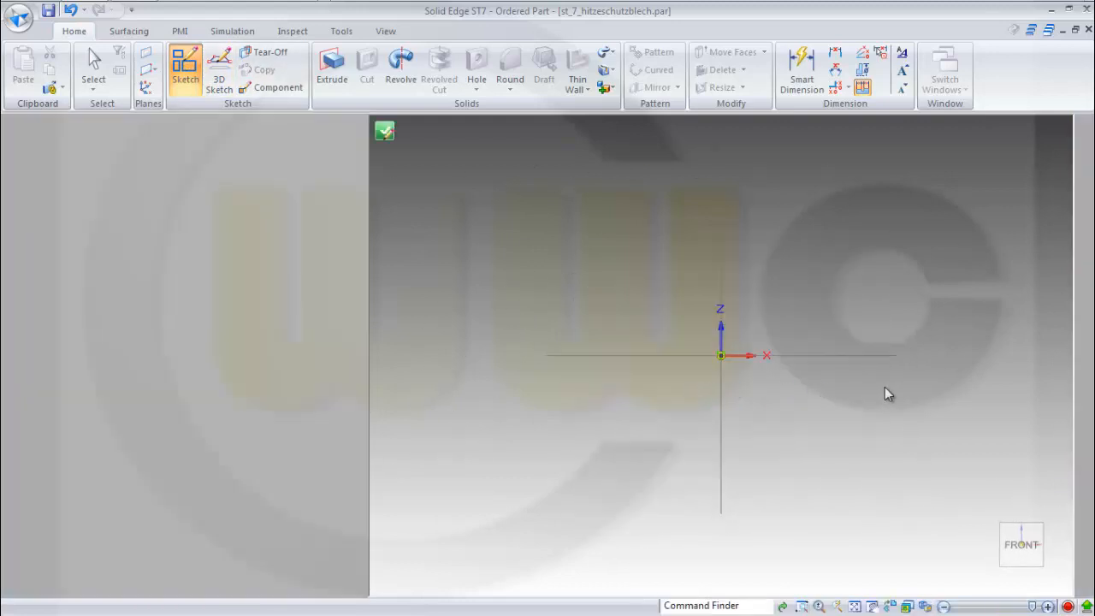
# Step: Paste one copy of the profile into the sketch and connect its baseline point to the origin
pyautogui.hotkey('ctrl', 'v')
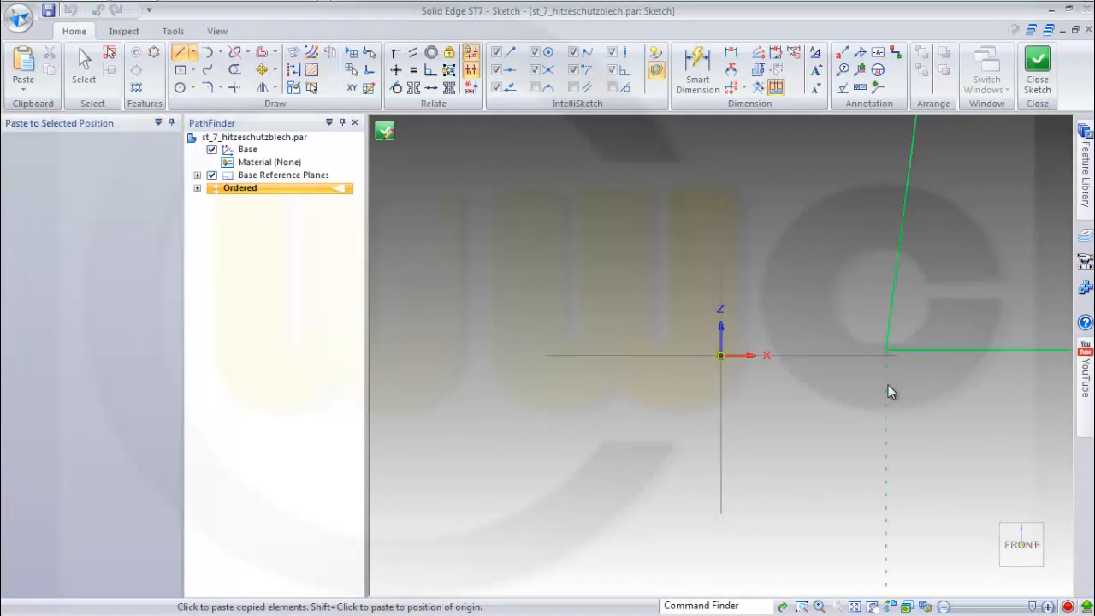
pyautogui.scroll(-3, 842, 373)
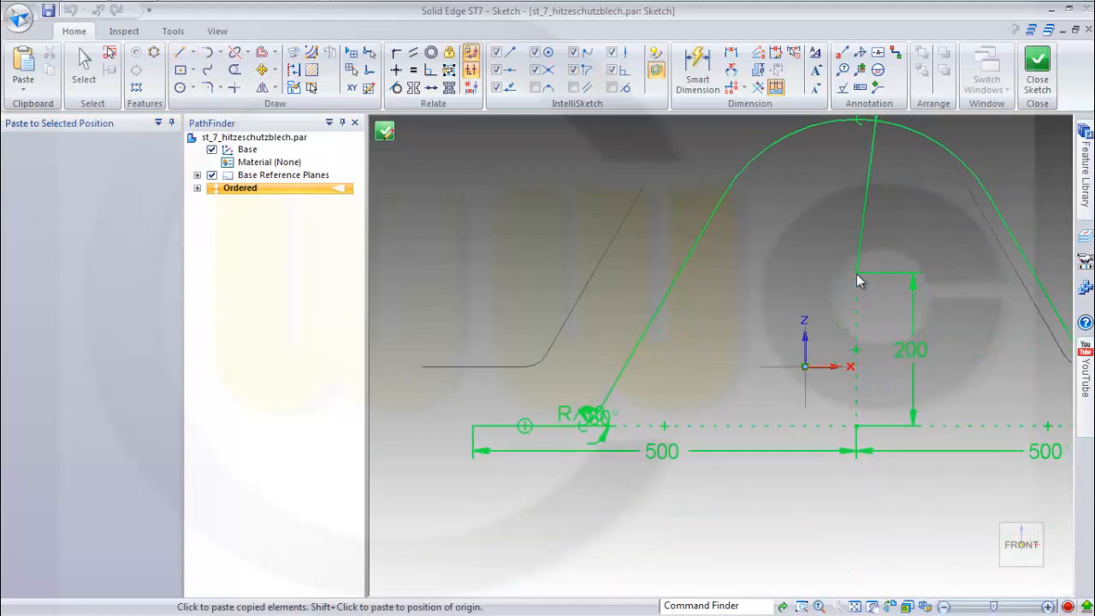
pyautogui.click(864, 261)
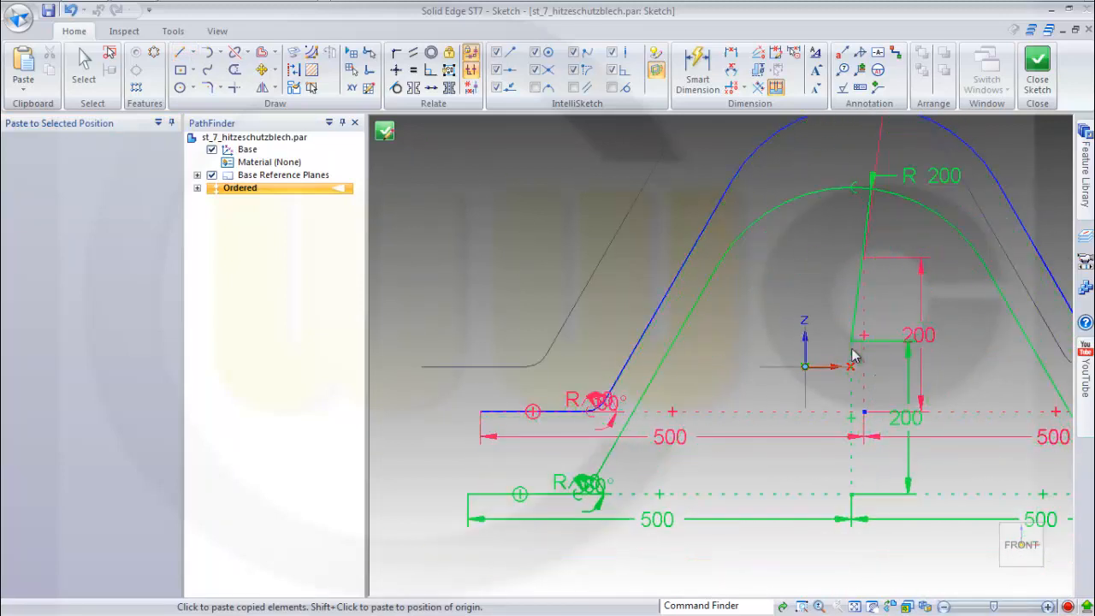
pyautogui.press('Escape')
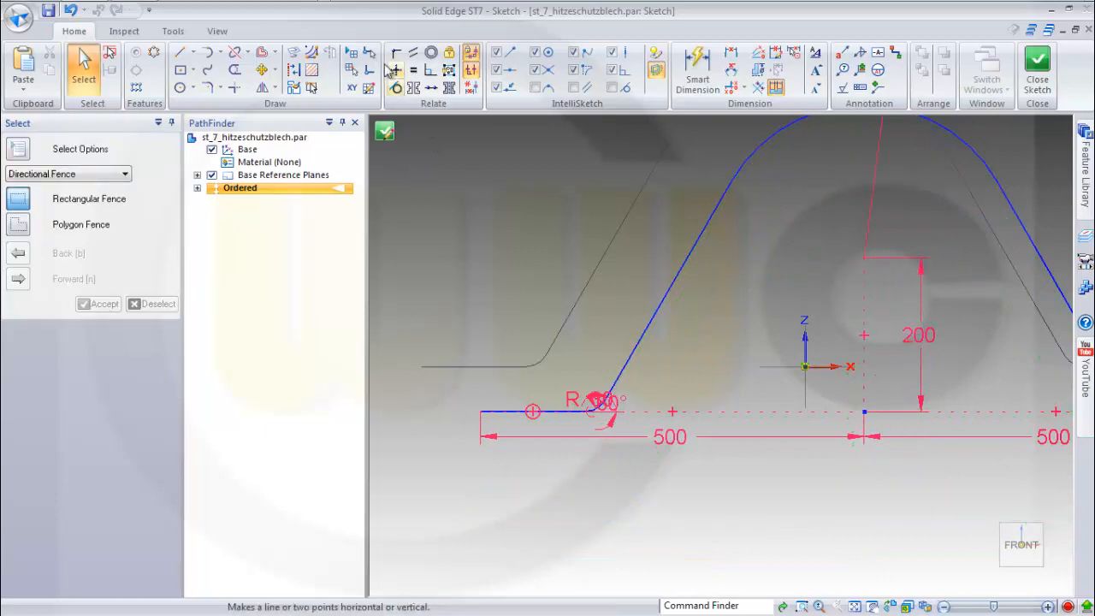
pyautogui.click(396, 56)
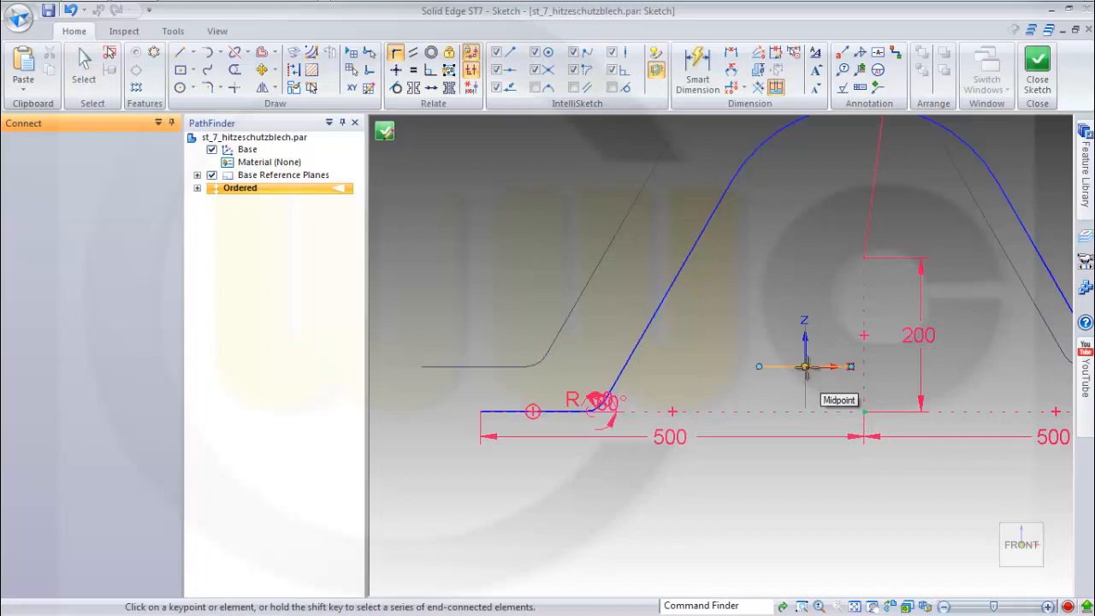
pyautogui.click(805, 367)
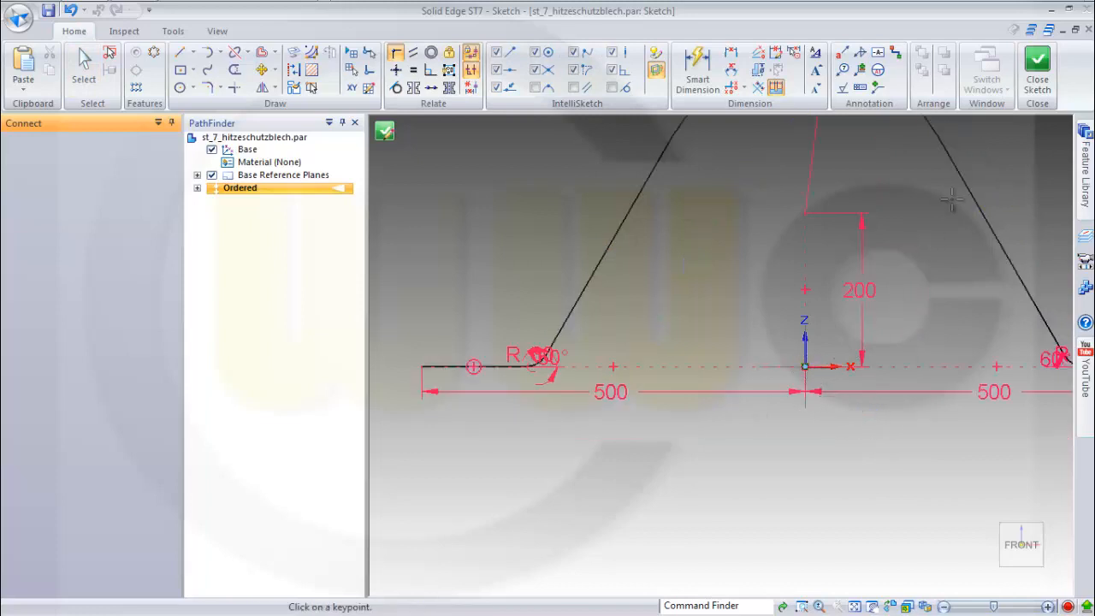
# Step: Finish the sketch on Plane 4 with its default name and start a new sketch on the next plane behind it
pyautogui.click(1034, 86)
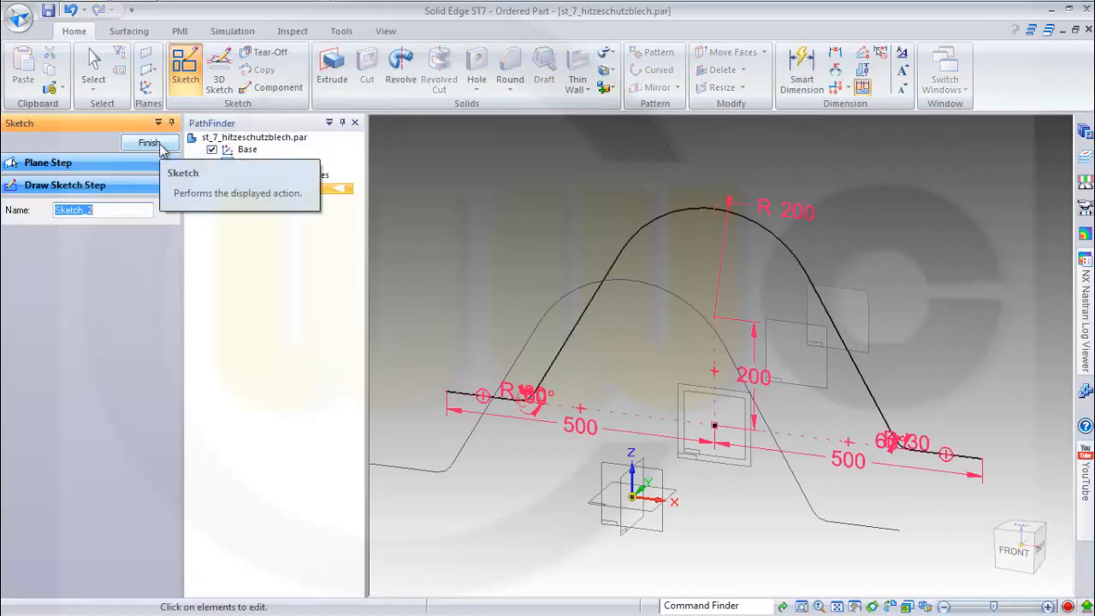
pyautogui.click(158, 143)
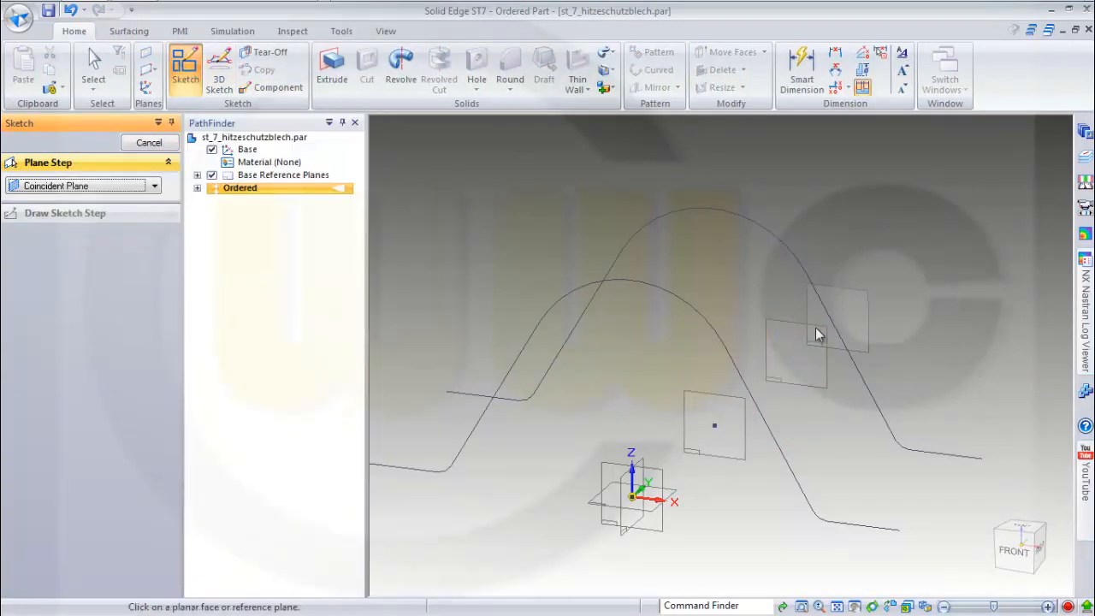
pyautogui.click(795, 326)
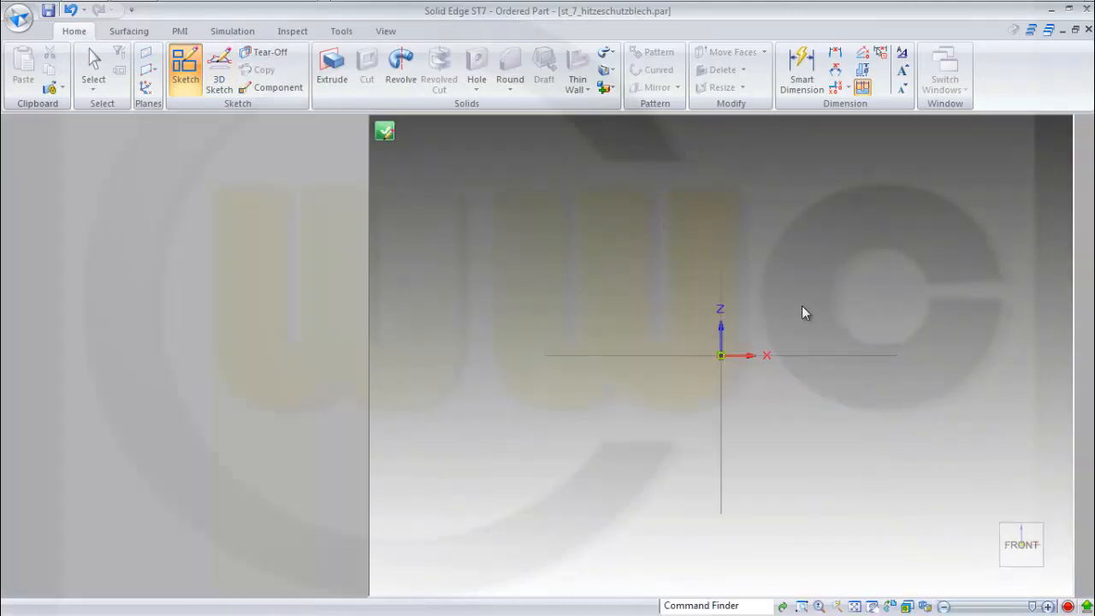
# Step: Paste one copy of the bump profile into the sketch and connect its baseline midpoint to the origin
pyautogui.hotkey('ctrl', 'v')
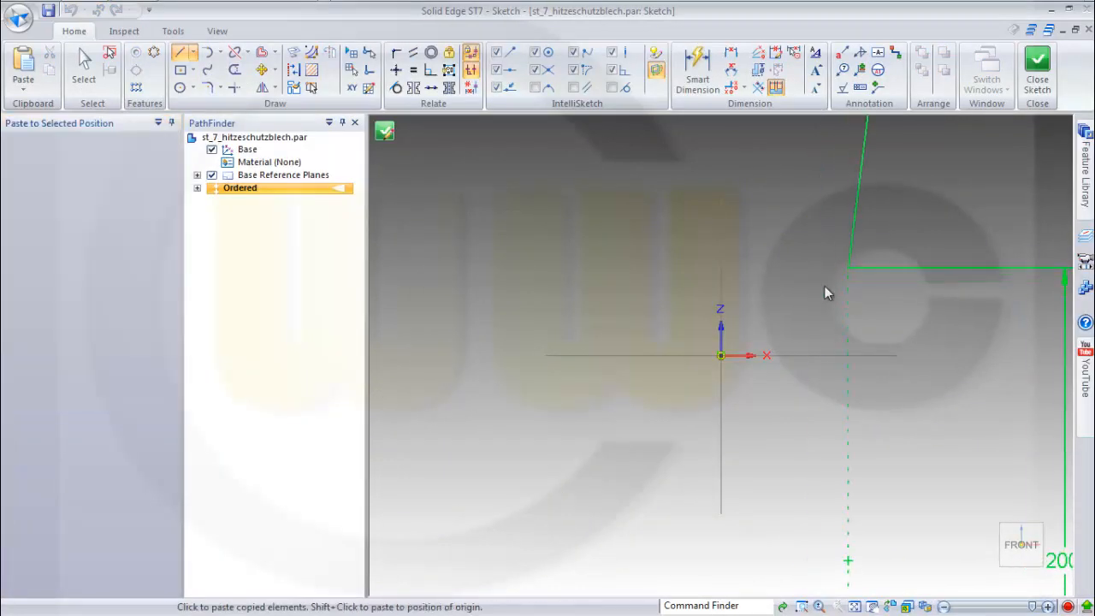
pyautogui.scroll(1, 759, 287)
pyautogui.scroll(-4, 753, 330)
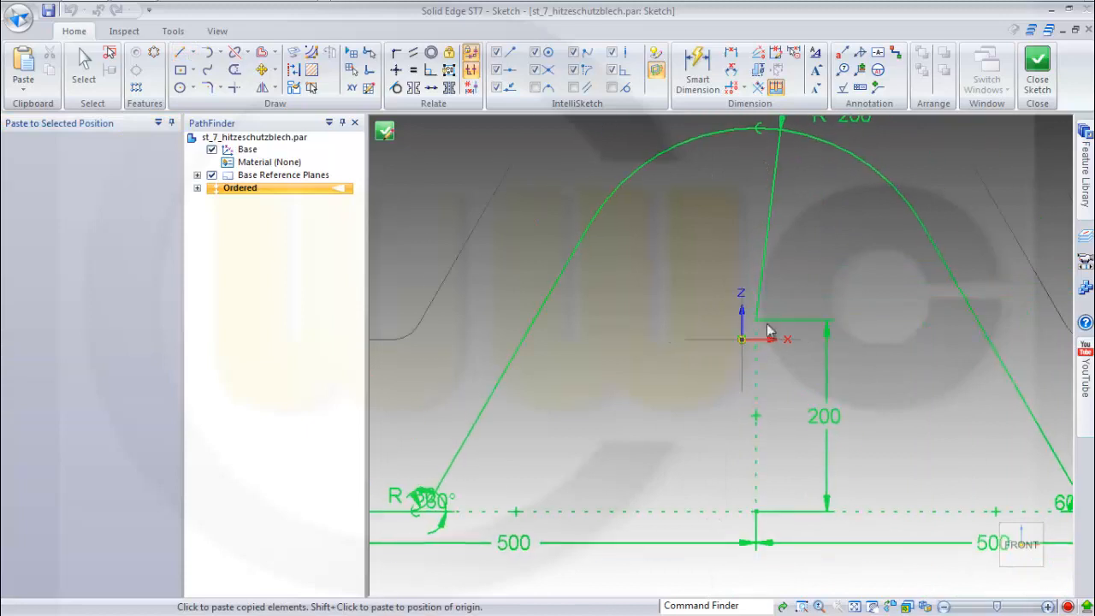
pyautogui.click(788, 290)
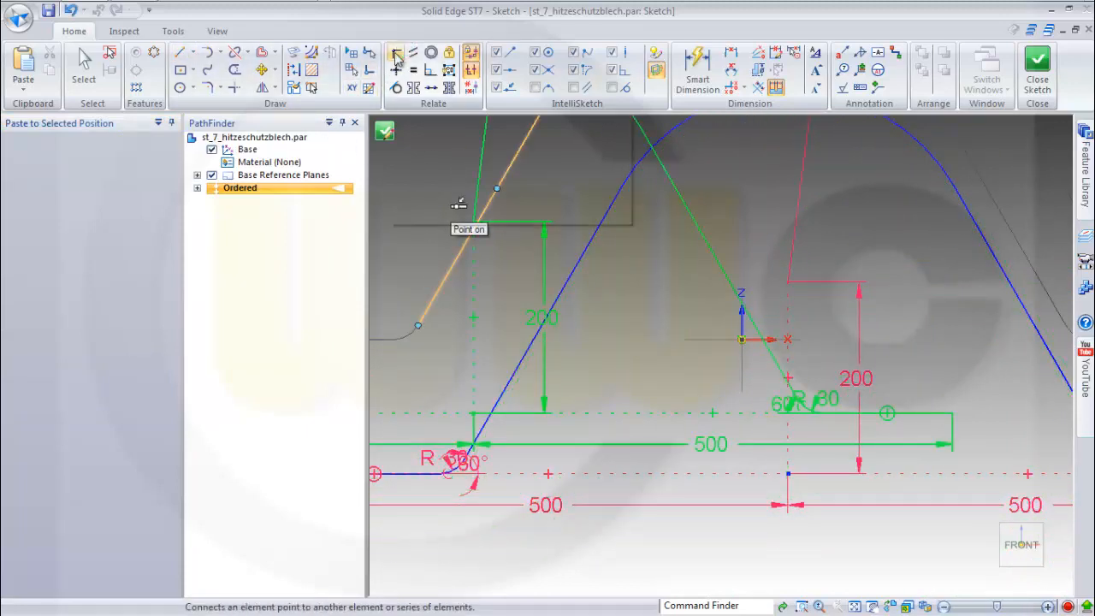
pyautogui.click(396, 52)
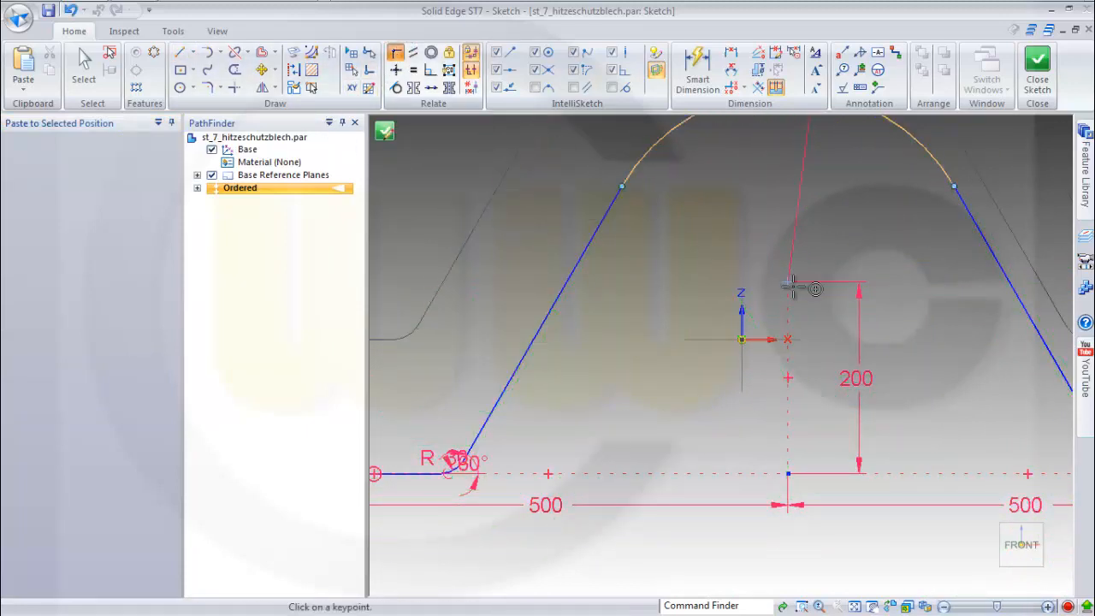
pyautogui.click(741, 340)
pyautogui.click(788, 473)
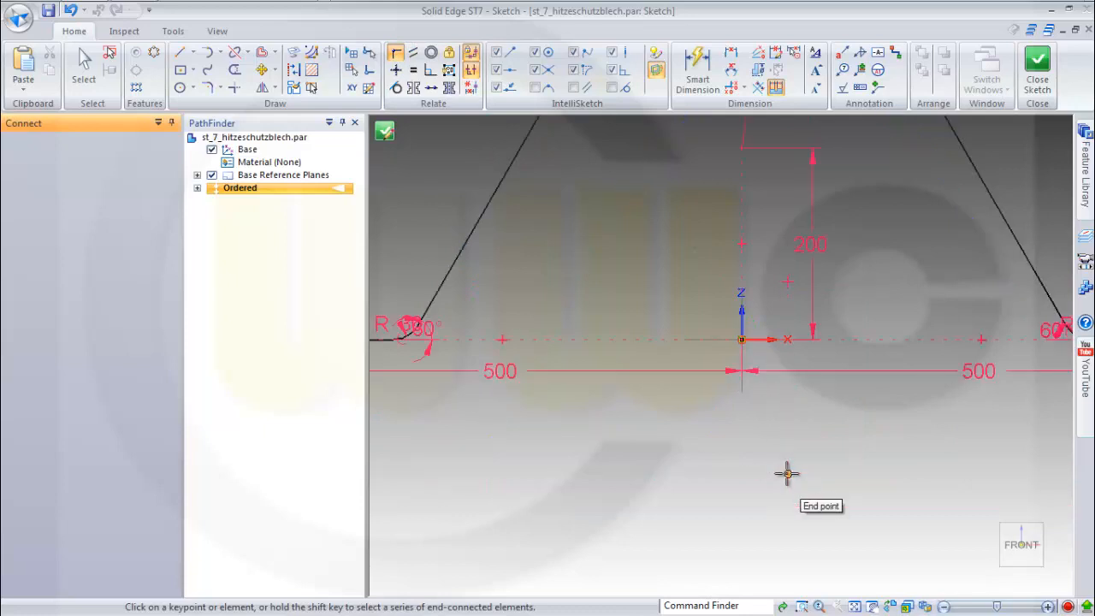
# Step: Finish this profile sketch with its default name and start a new sketch on the rearmost parallel plane
pyautogui.click(1037, 71)
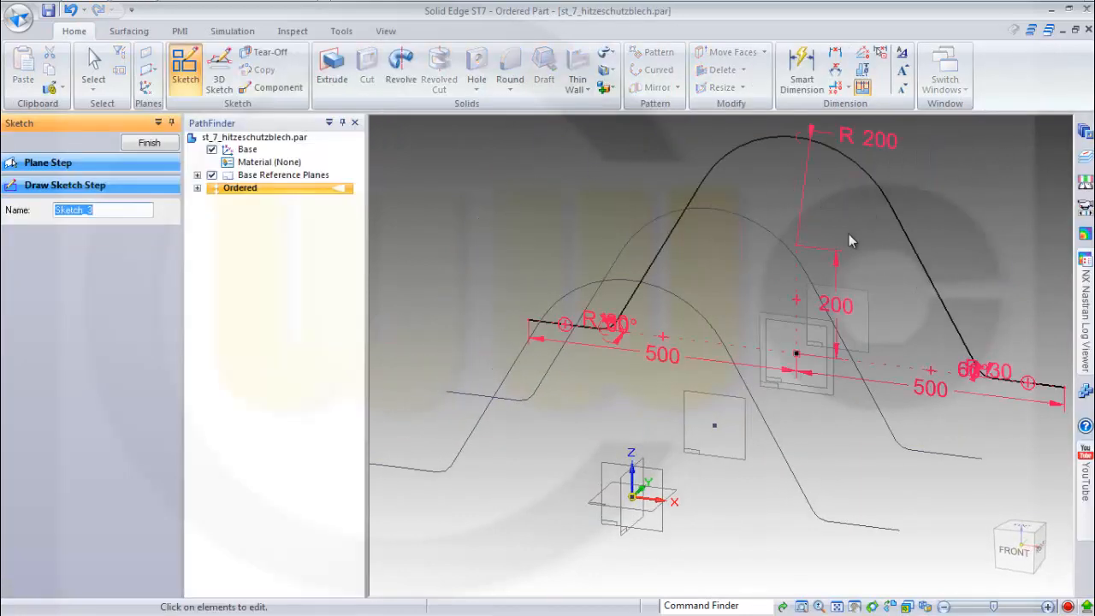
pyautogui.click(148, 143)
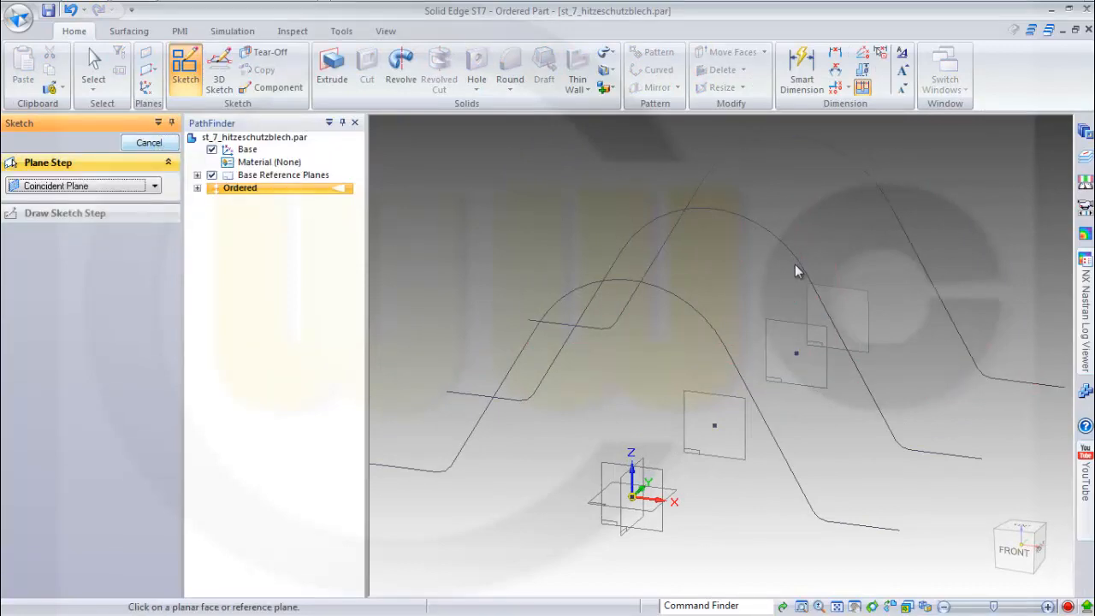
pyautogui.click(838, 295)
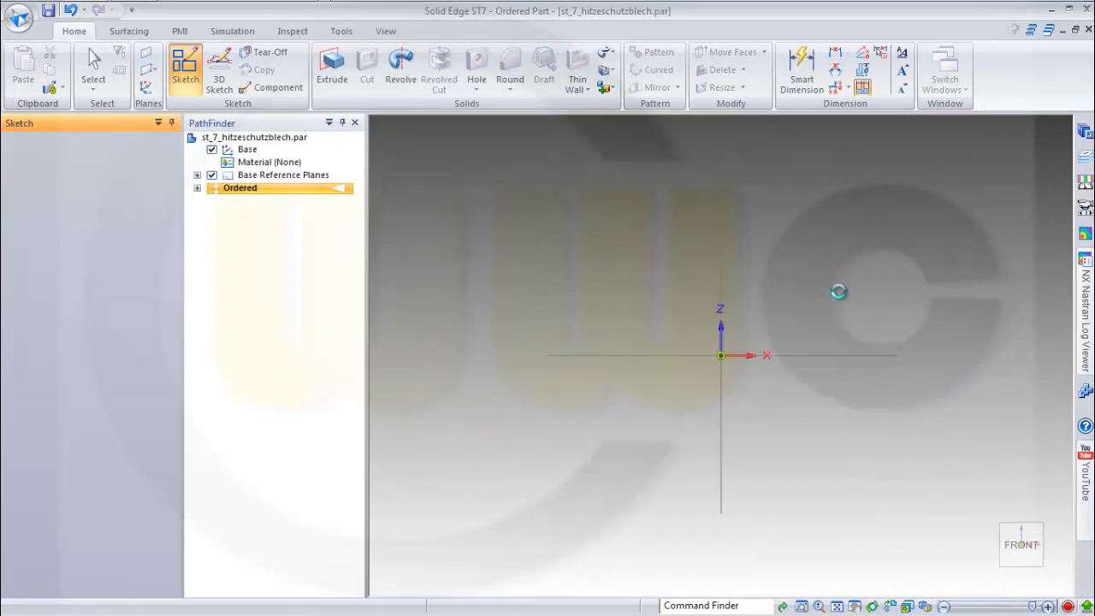
# Step: Paste the copied profile into the rearmost plane's sketch and connect its baseline midpoint to the sketch origin
pyautogui.hotkey('ctrl', 'v')
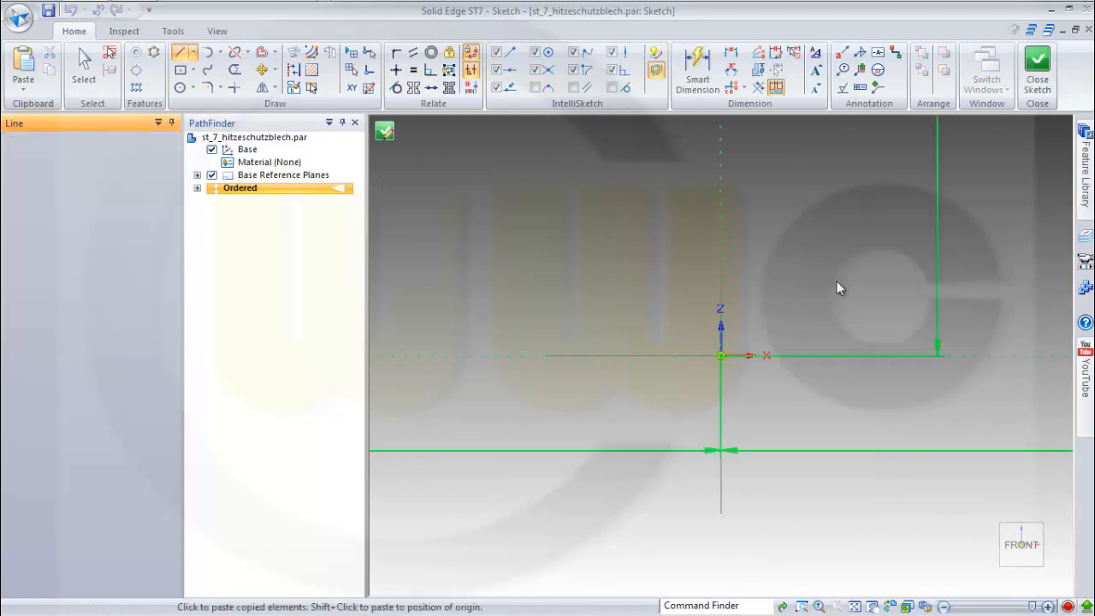
pyautogui.scroll(-4, 815, 325)
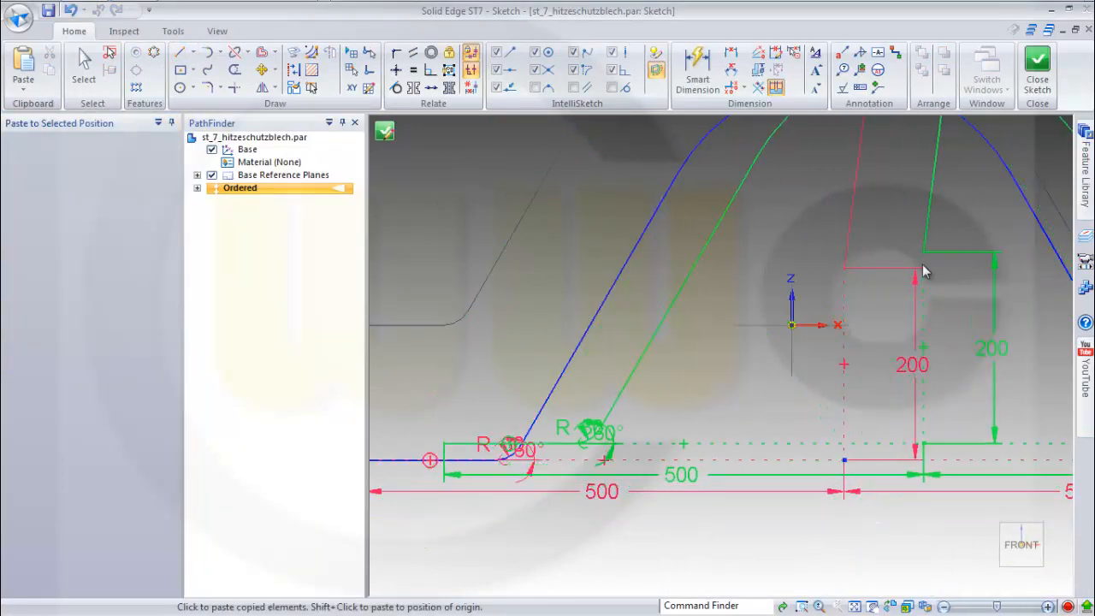
pyautogui.click(912, 261)
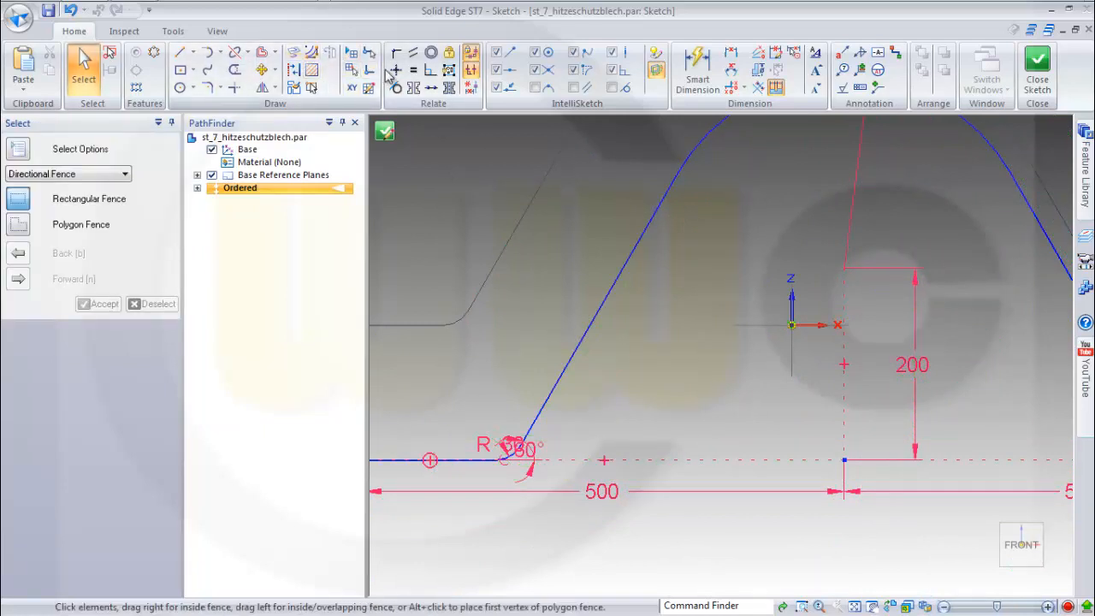
pyautogui.click(396, 53)
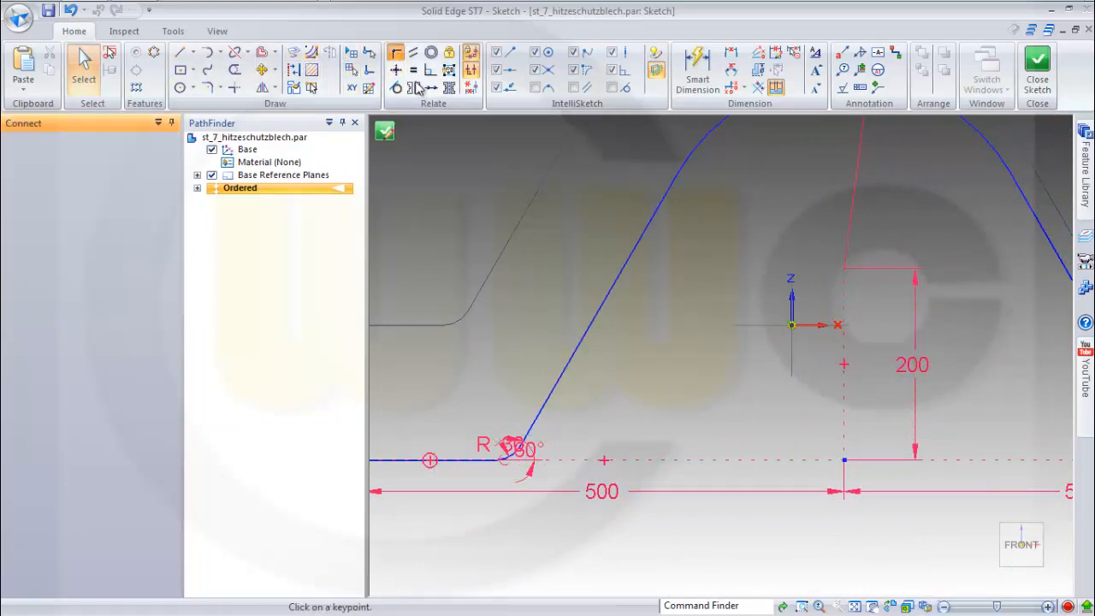
pyautogui.click(844, 460)
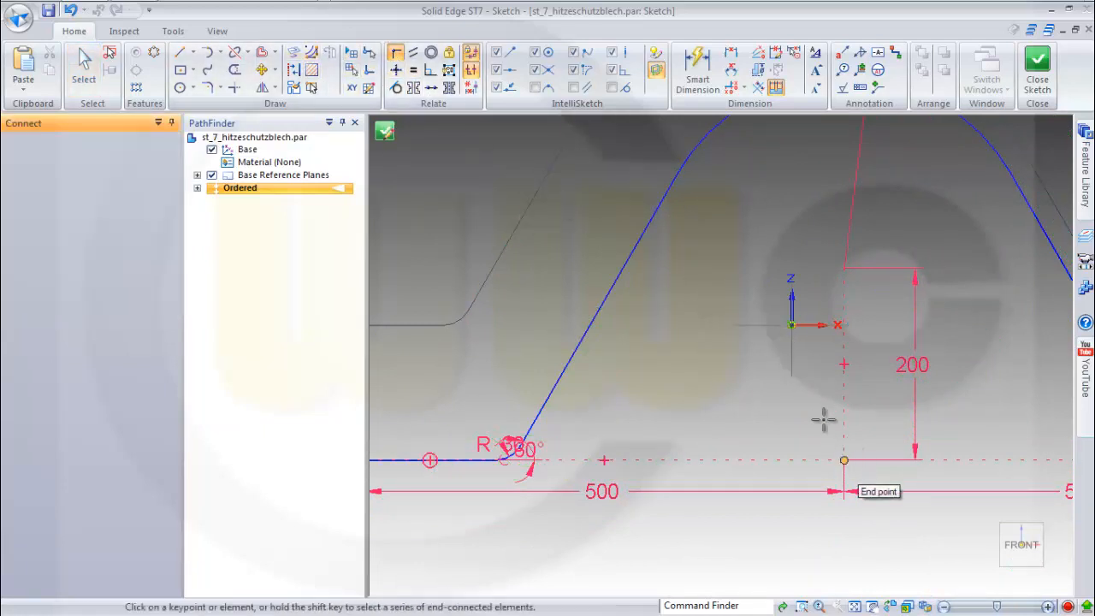
pyautogui.click(792, 325)
# Step: Close the sketch on the rearmost plane and finish it with its default name
pyautogui.click(1039, 72)
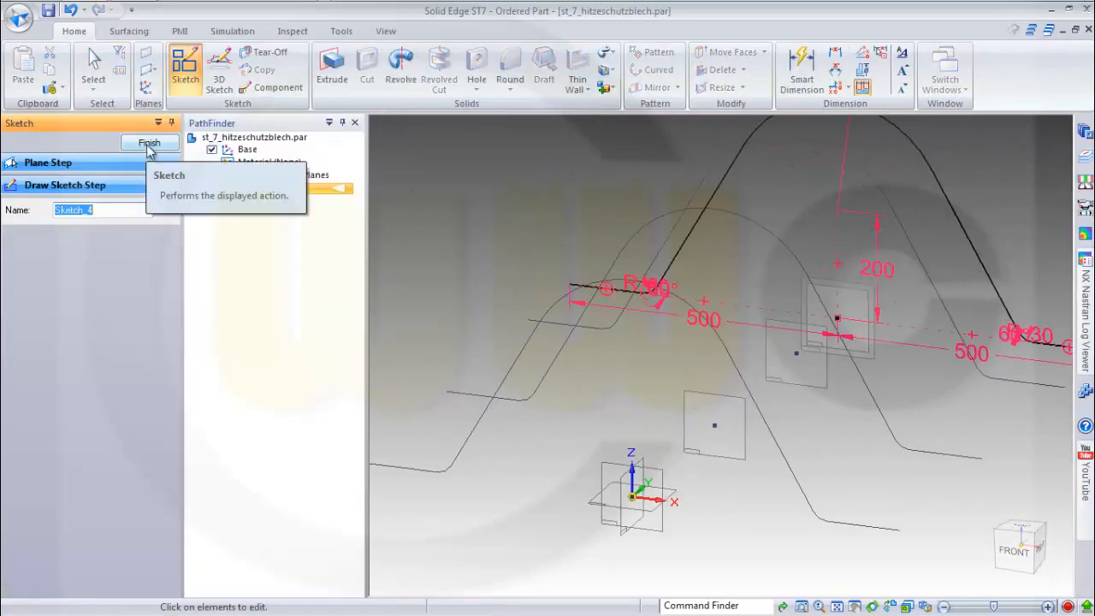
pyautogui.click(163, 145)
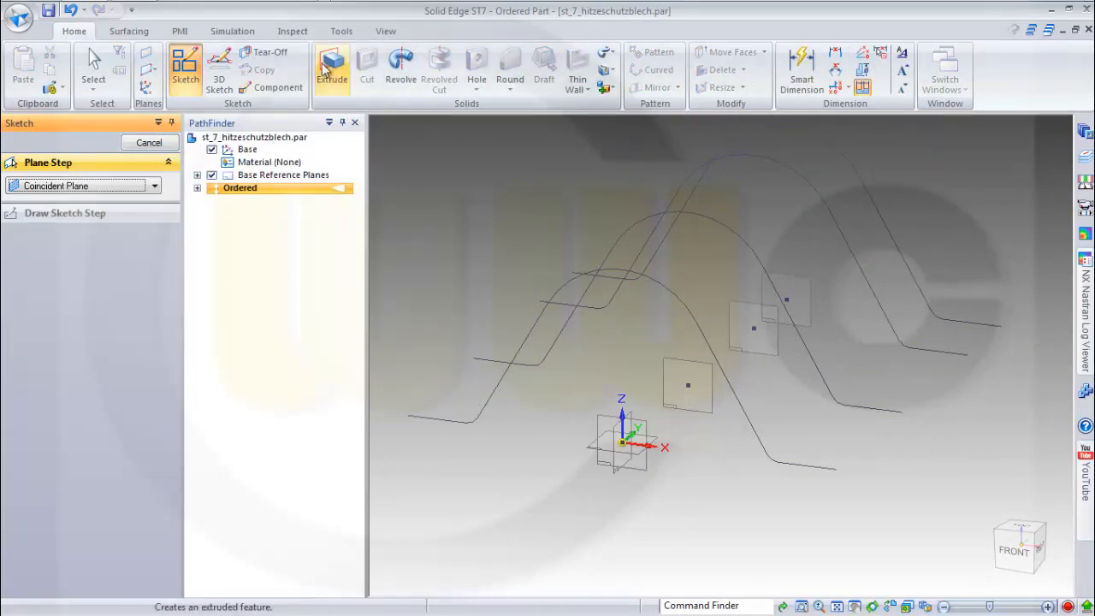
pyautogui.scroll(-1, 571, 189)
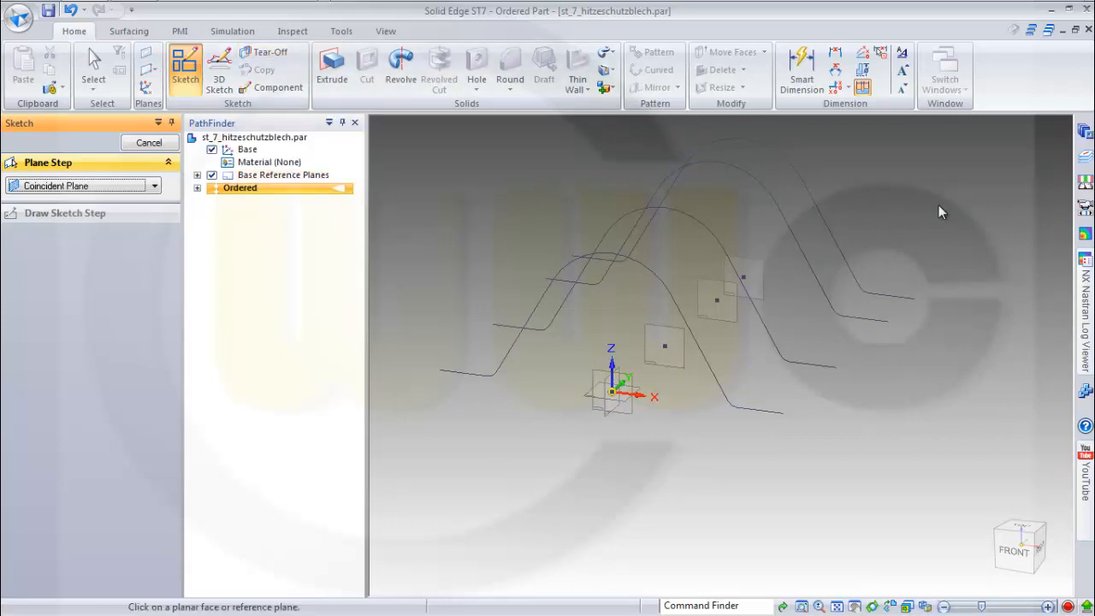
pyautogui.scroll(-1, 939, 204)
pyautogui.moveTo(929, 198); pyautogui.dragTo(924, 200, button='middle')
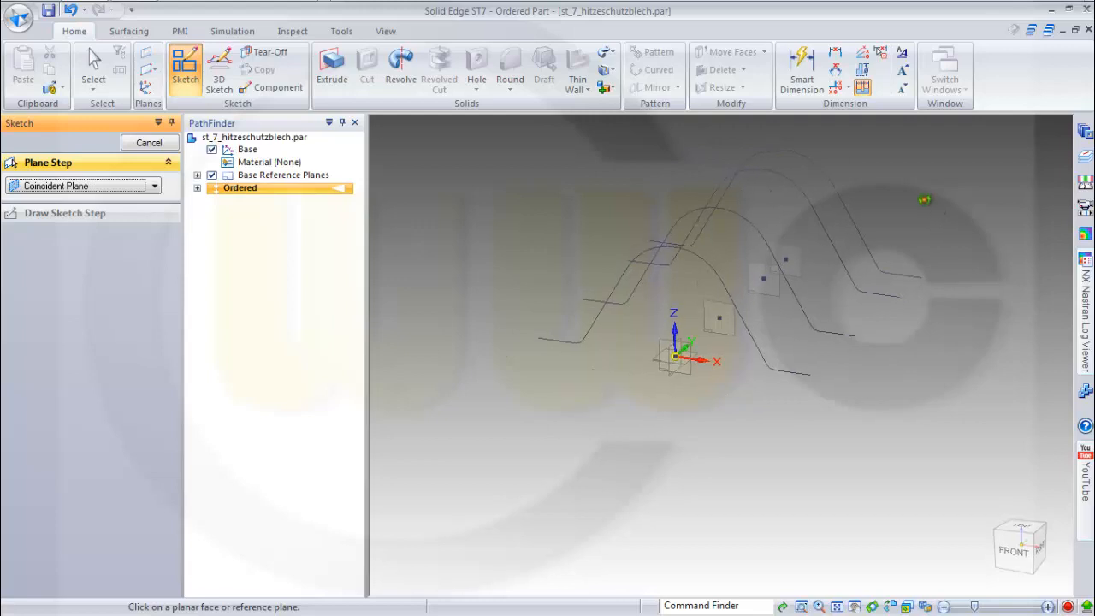
# Step: Set both flank angles of the rearmost profile, V775 and V767, to 85° in the variable table
pyautogui.click(342, 31)
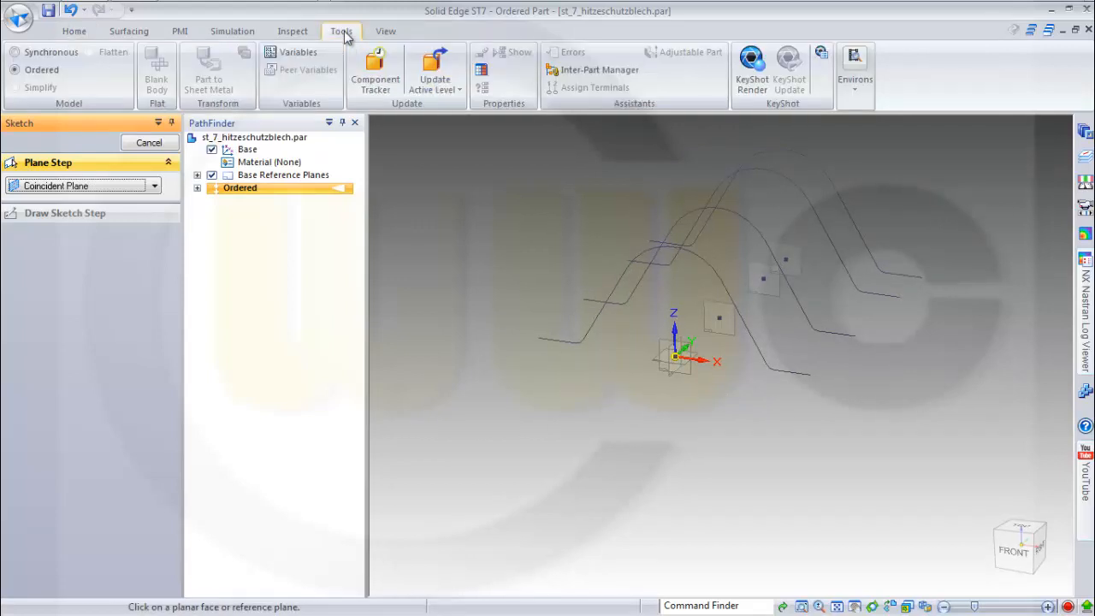
pyautogui.click(306, 52)
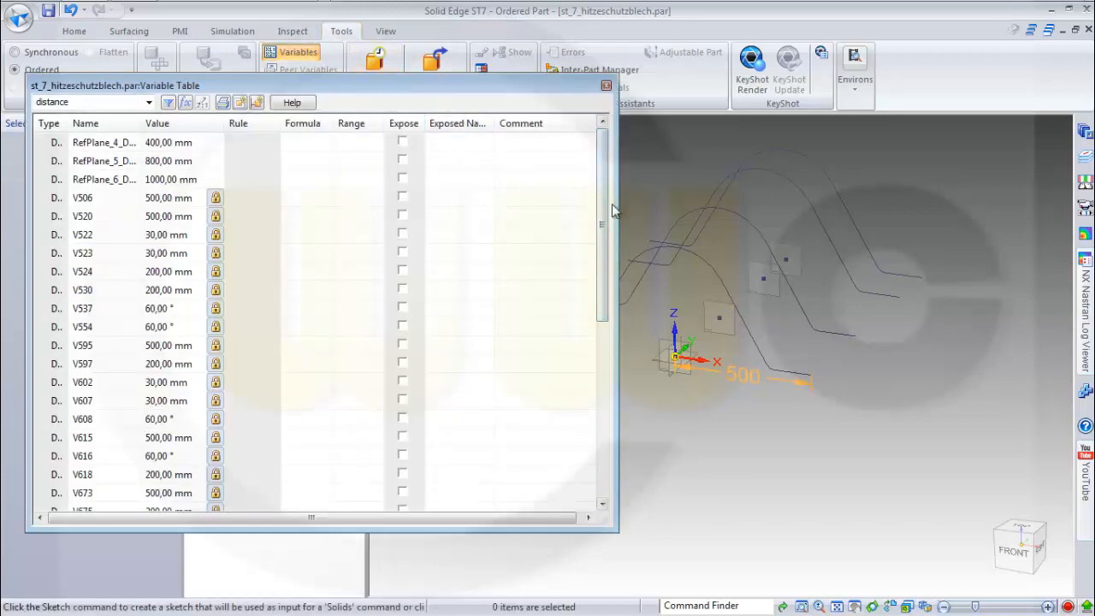
pyautogui.moveTo(610, 215); pyautogui.dragTo(619, 421)
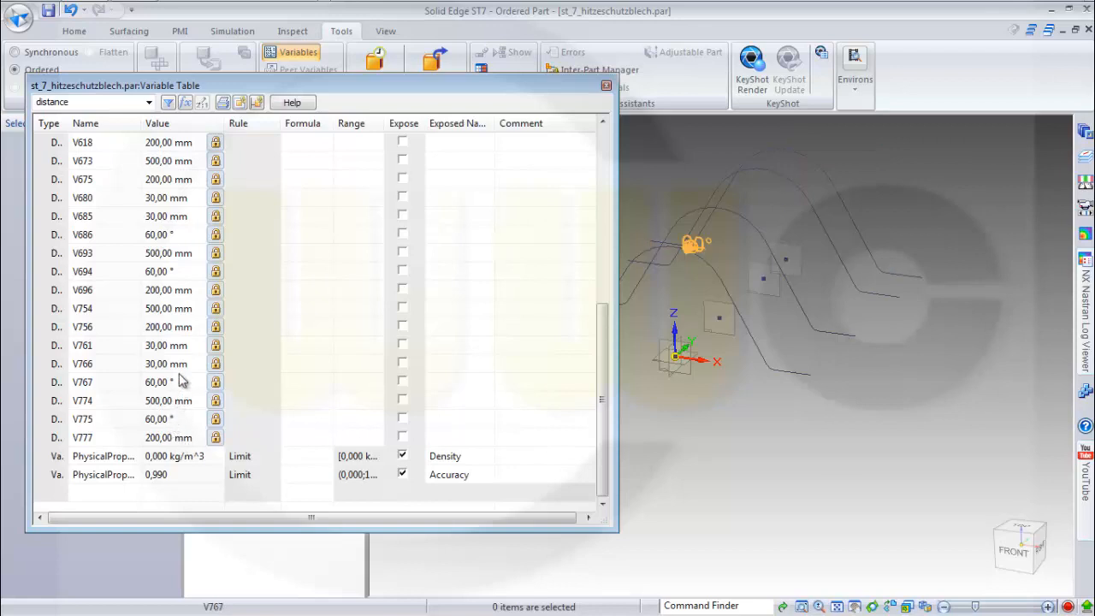
pyautogui.click(164, 419)
pyautogui.write('8')
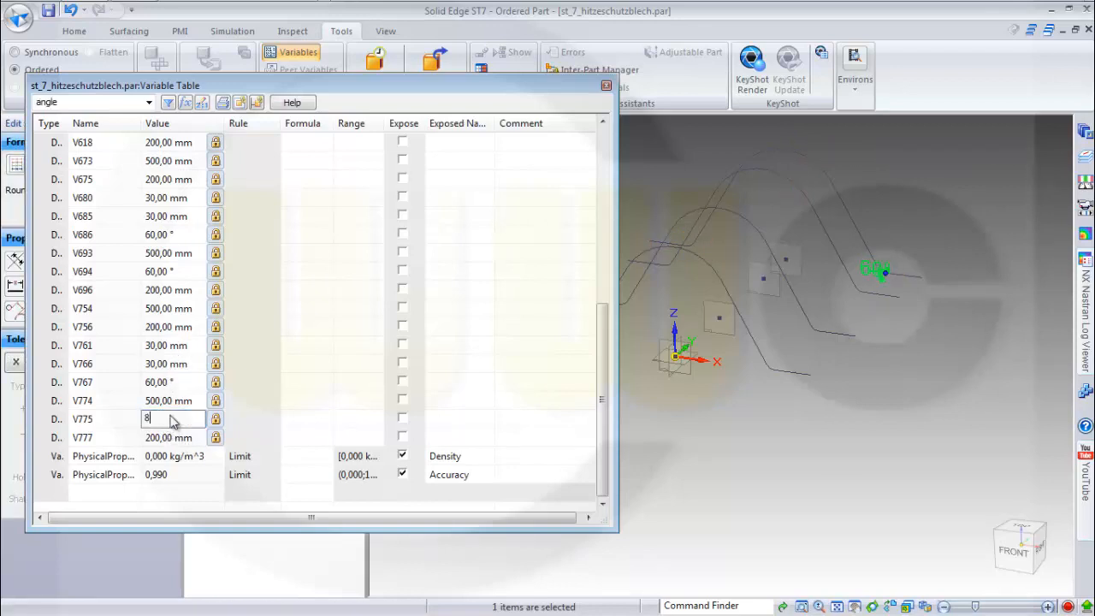
pyautogui.write('5')
pyautogui.click(177, 383)
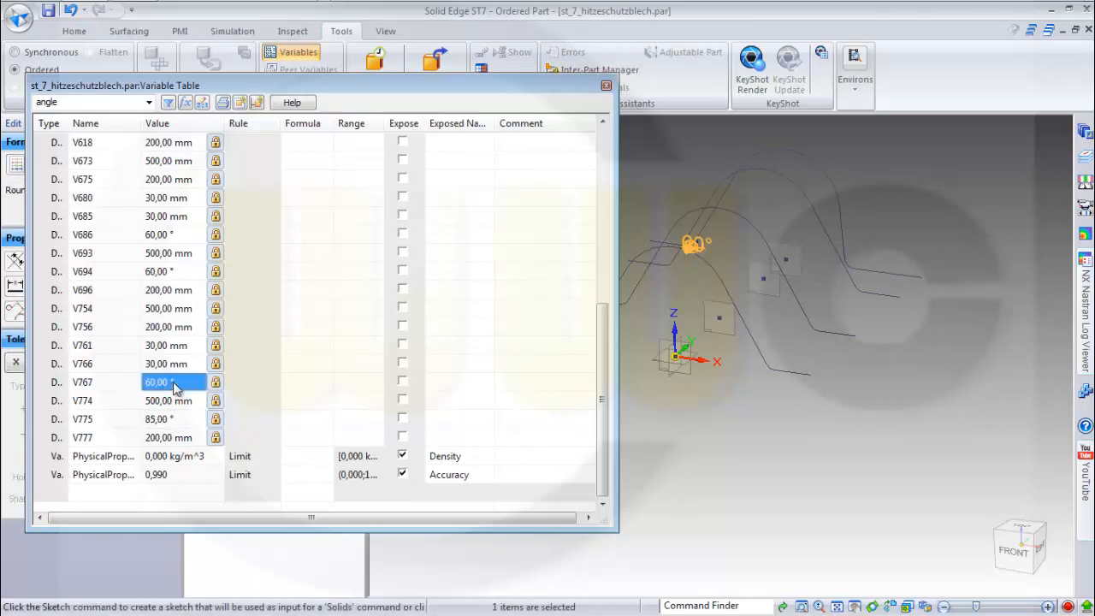
pyautogui.write('85')
pyautogui.press('Return')
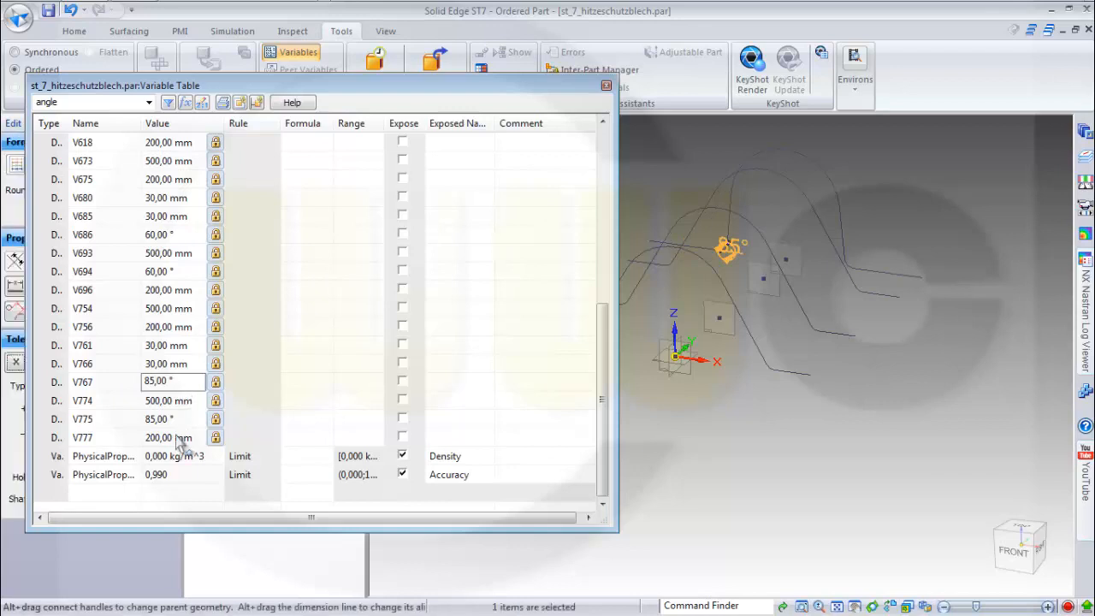
# Step: Set the rearmost profile's top arc radius V777 to 120 mm and its arc center height V756 to 80 mm
pyautogui.press('Down')
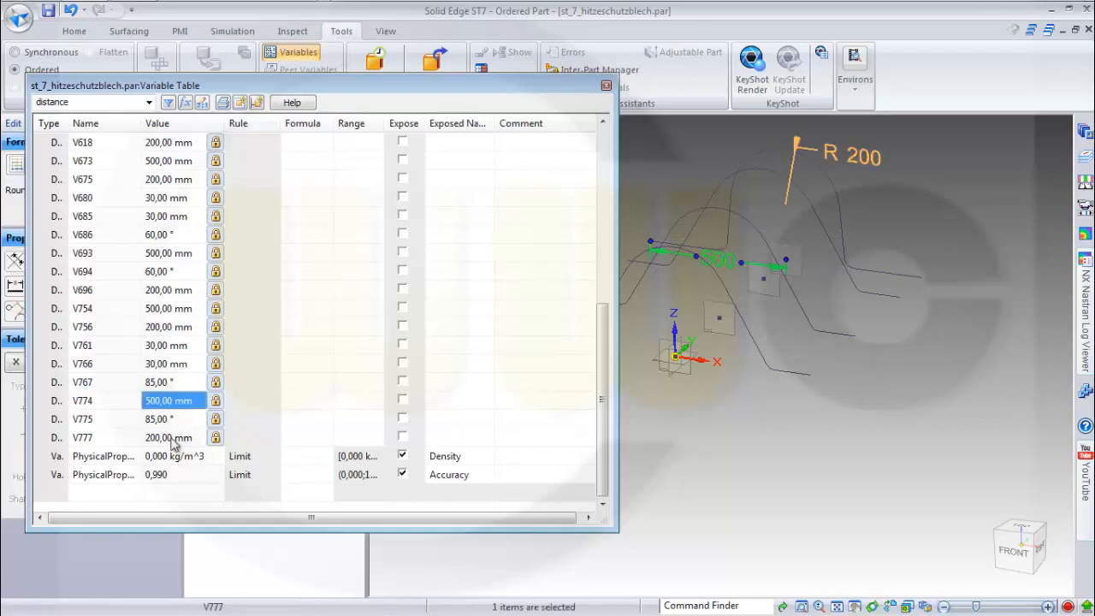
pyautogui.click(173, 439)
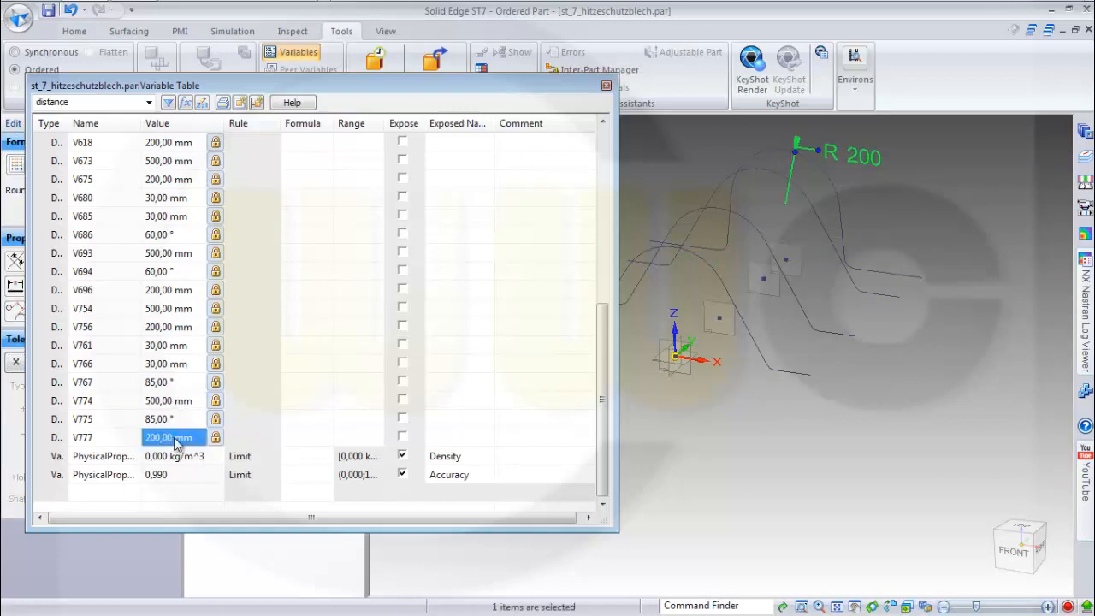
pyautogui.write('120')
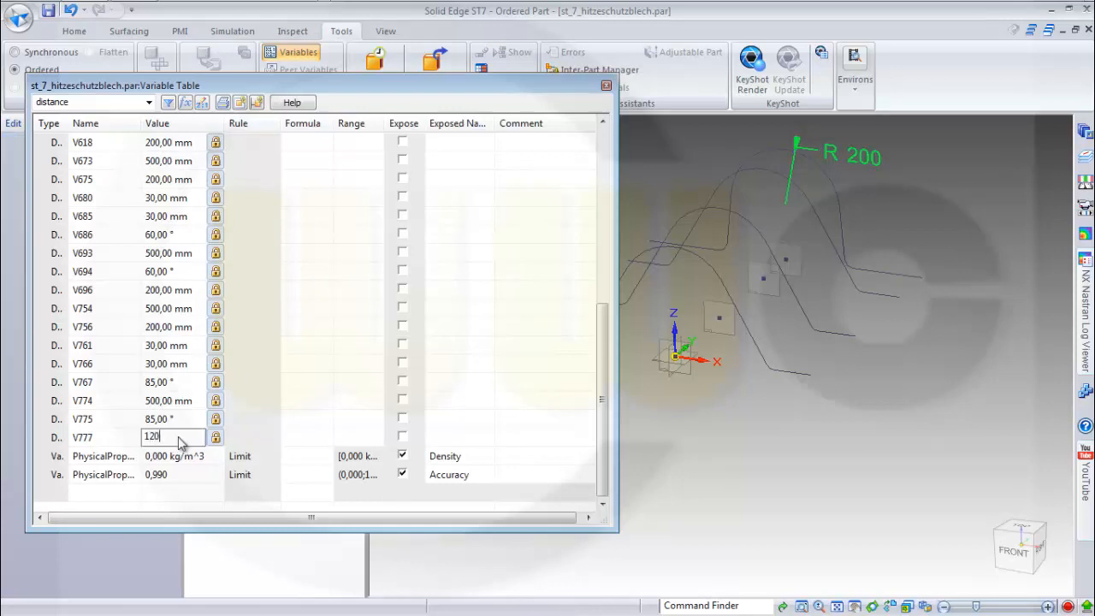
pyautogui.press('Return')
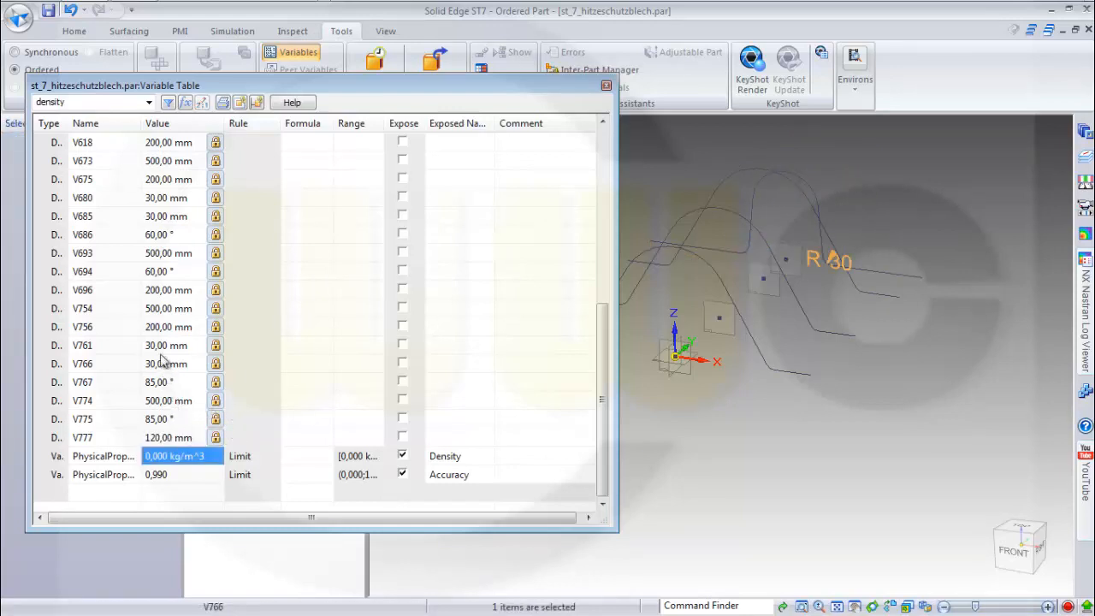
pyautogui.click(161, 328)
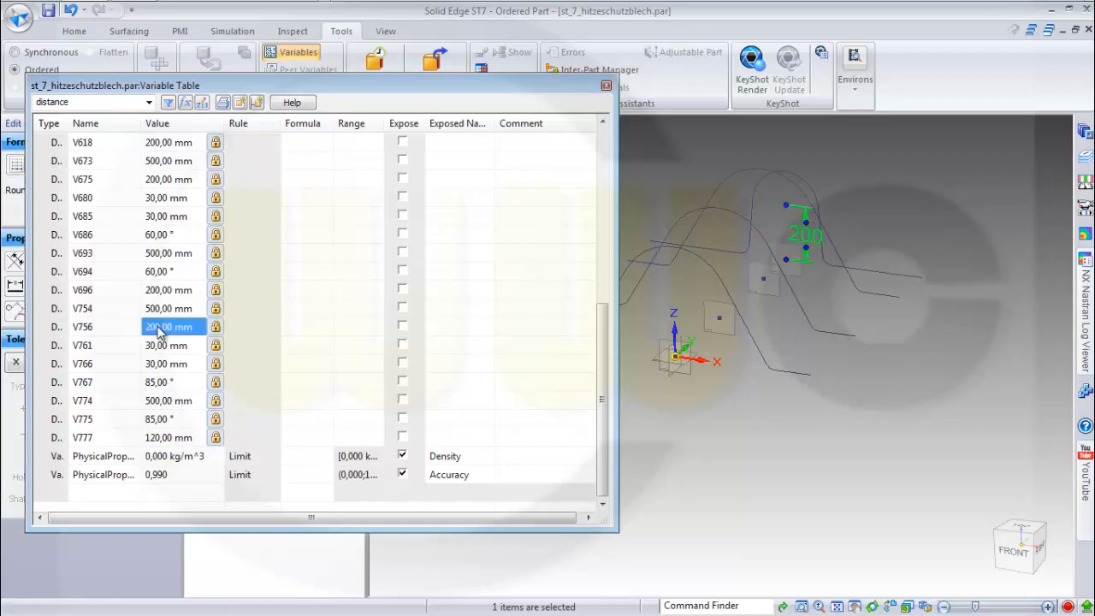
pyautogui.write('80')
pyautogui.press('Return')
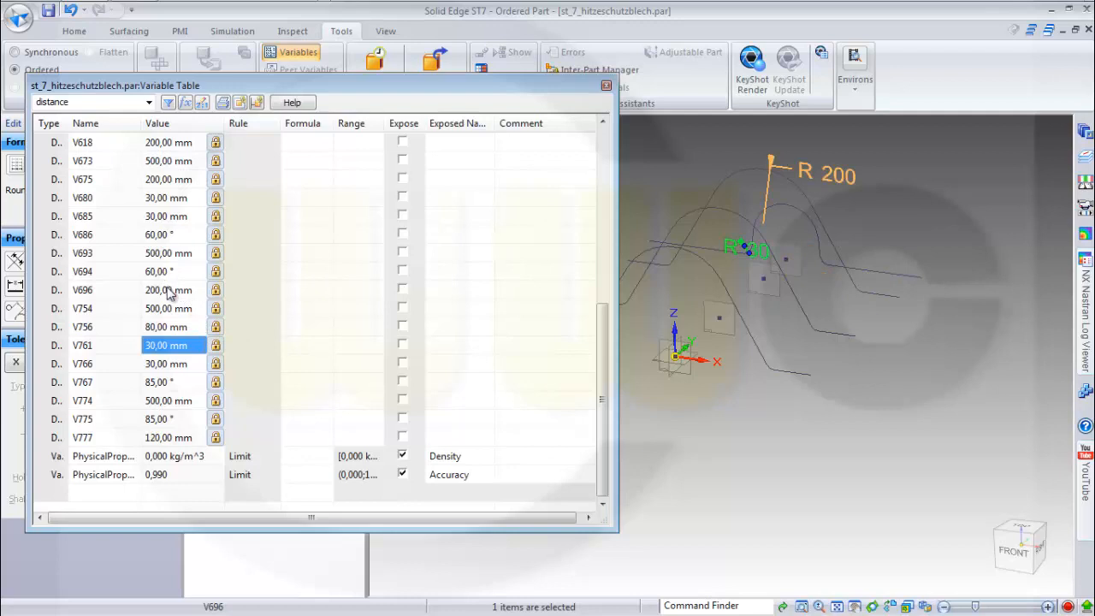
# Step: Set both flank angles of the second-rearmost profile, V694 and V686, to 80° in the variable table
pyautogui.click(166, 275)
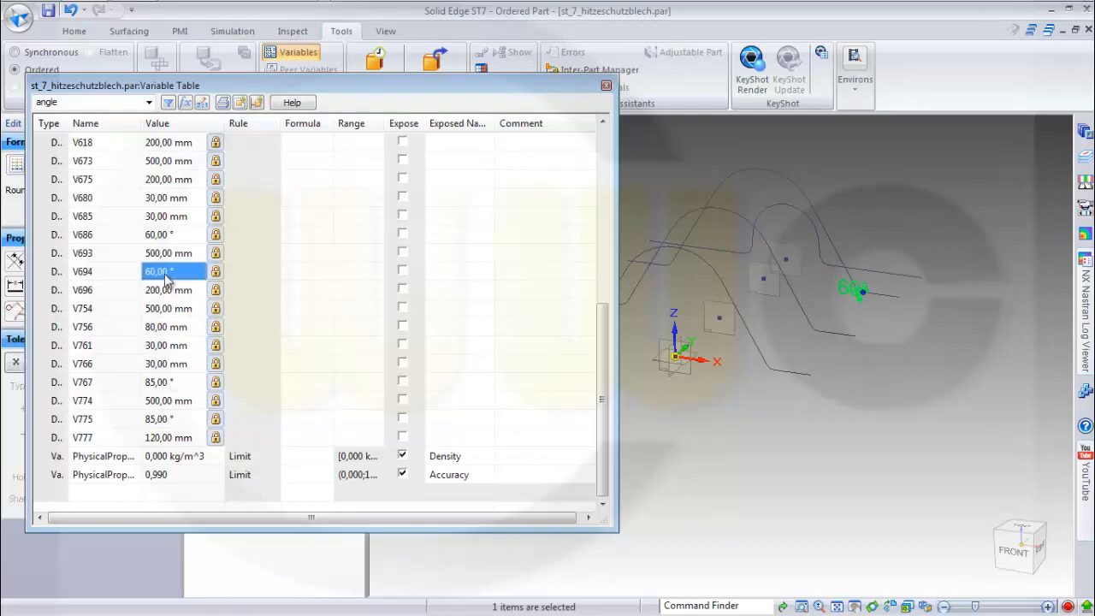
pyautogui.write('80')
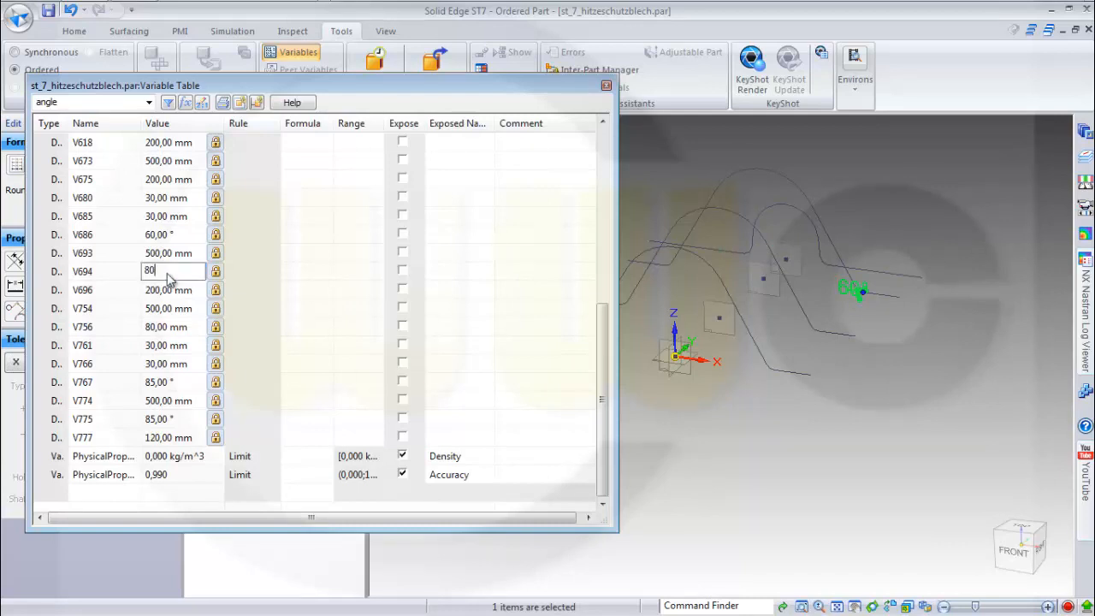
pyautogui.press('Return')
pyautogui.click(159, 237)
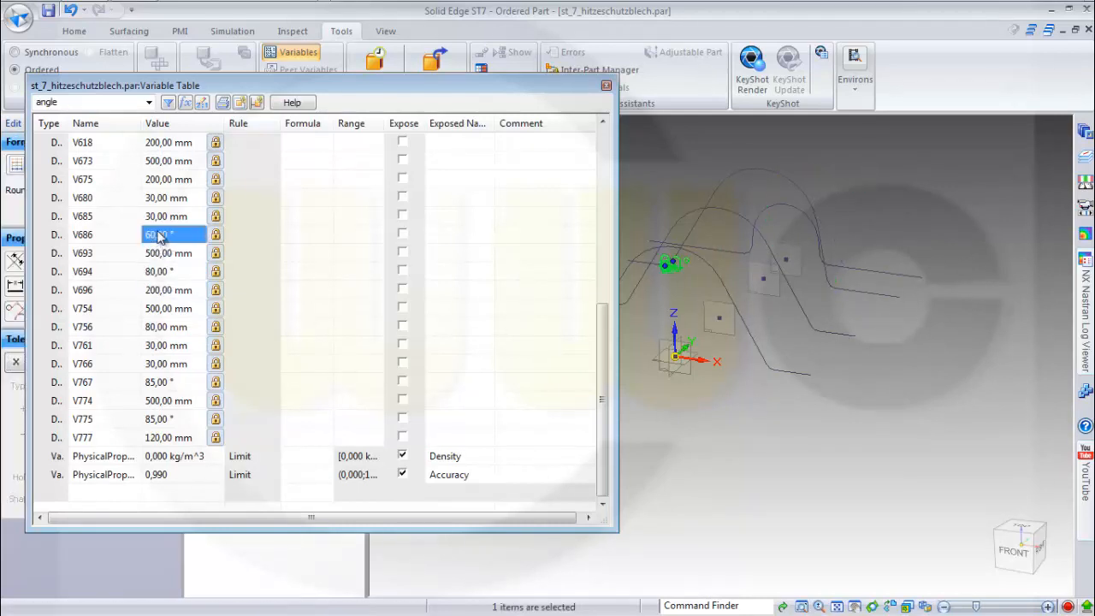
pyautogui.write('80')
pyautogui.press('Return')
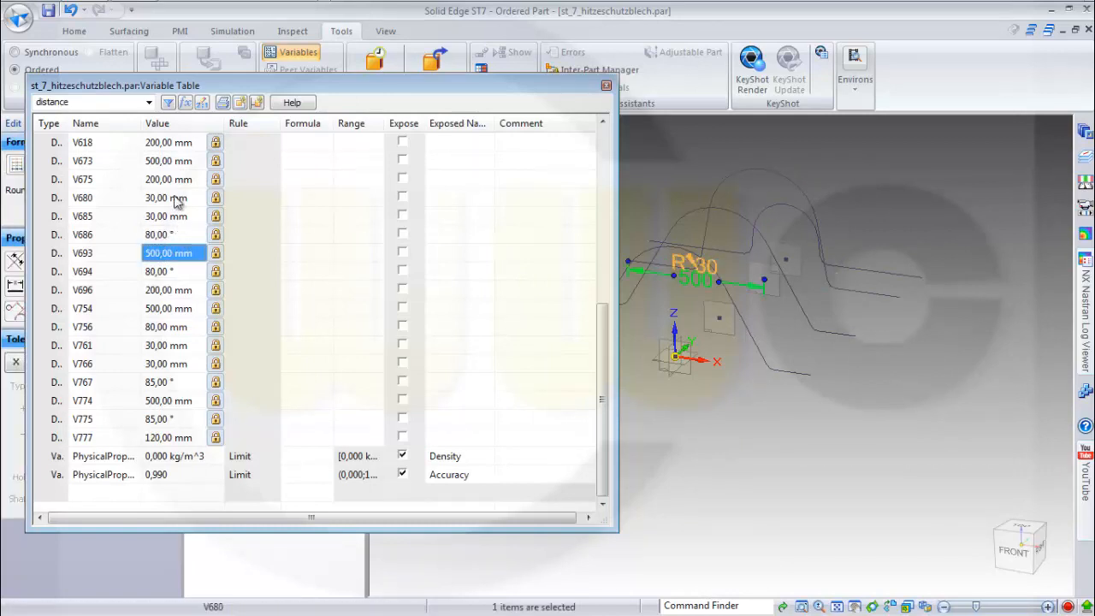
# Step: Set the second-rearmost profile's top arc radius V696 to 130 mm and its arc center height V675 to 90 mm
pyautogui.click(161, 291)
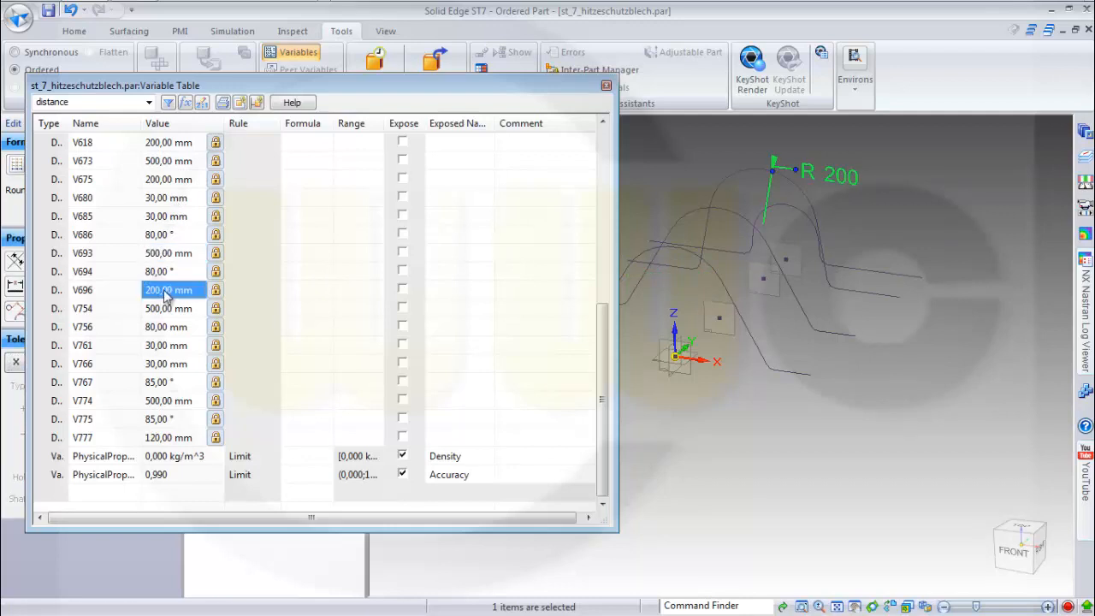
pyautogui.write('130')
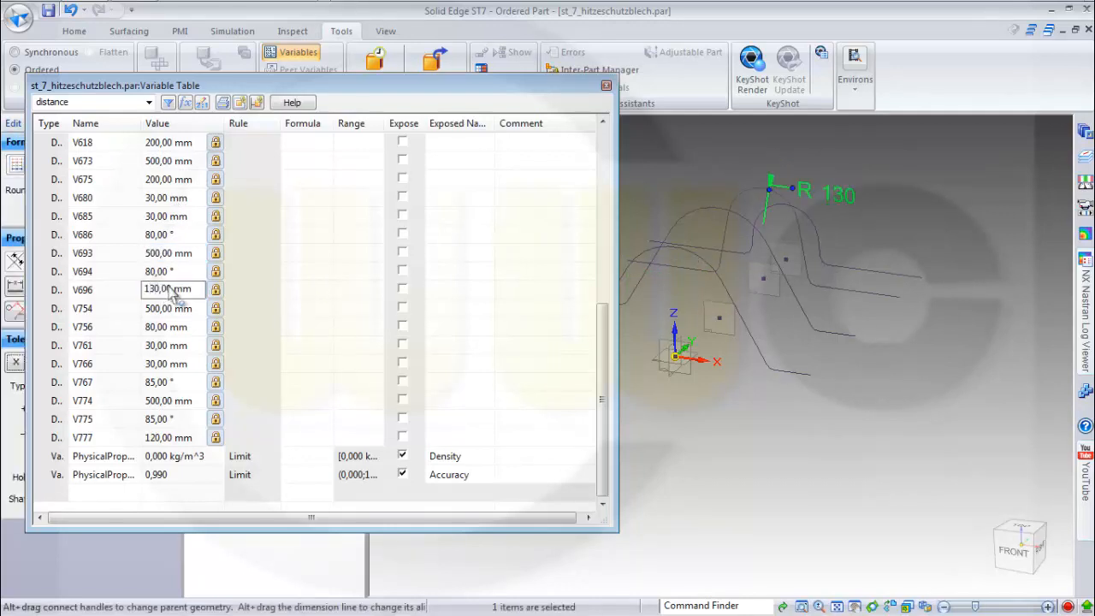
pyautogui.press('Return')
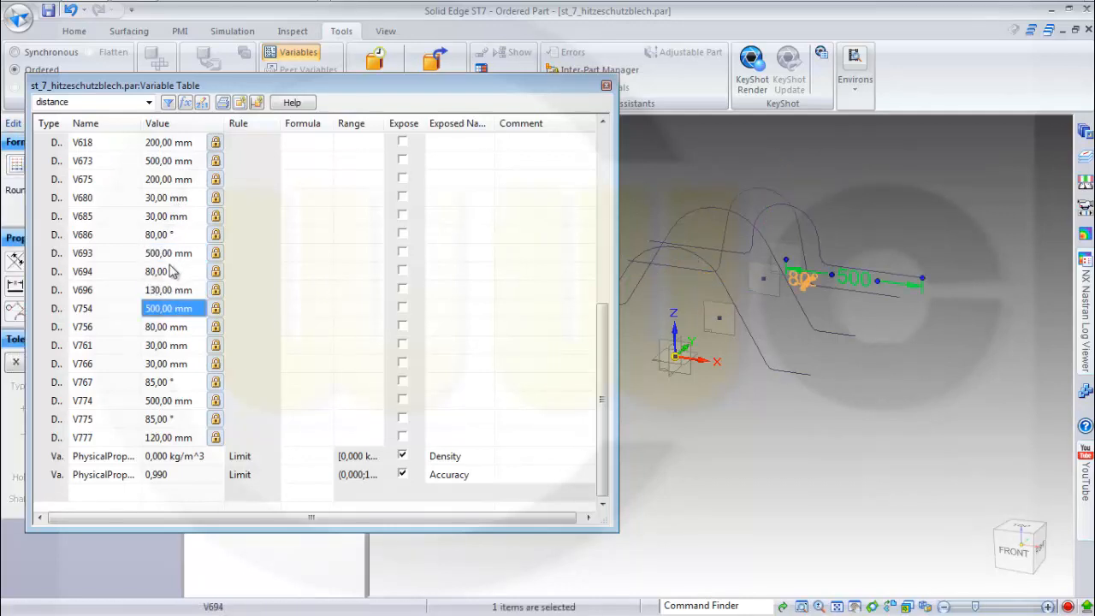
pyautogui.click(167, 181)
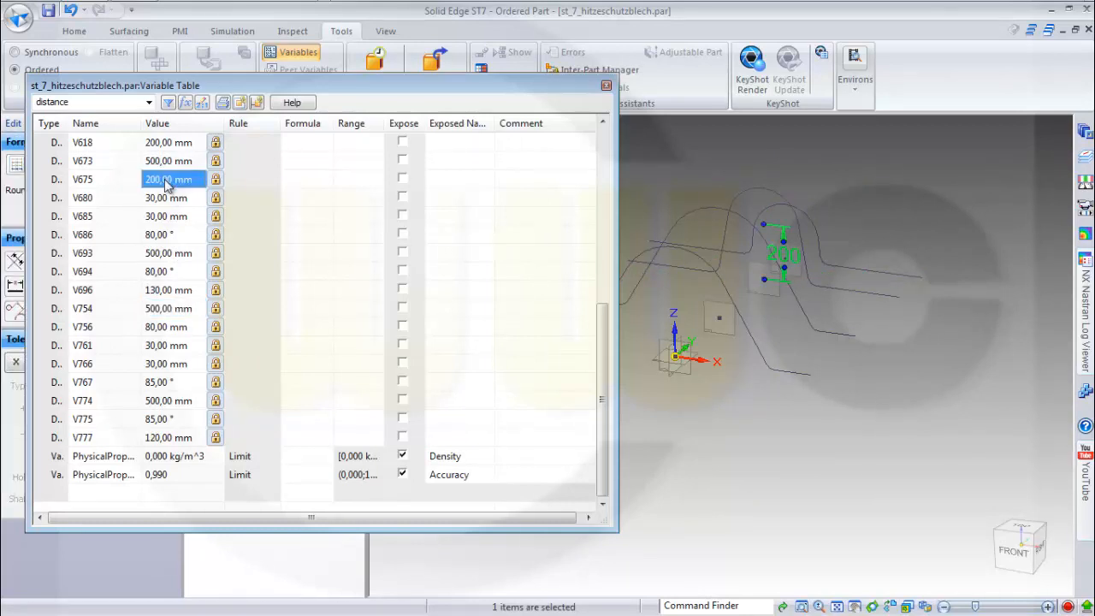
pyautogui.write('90')
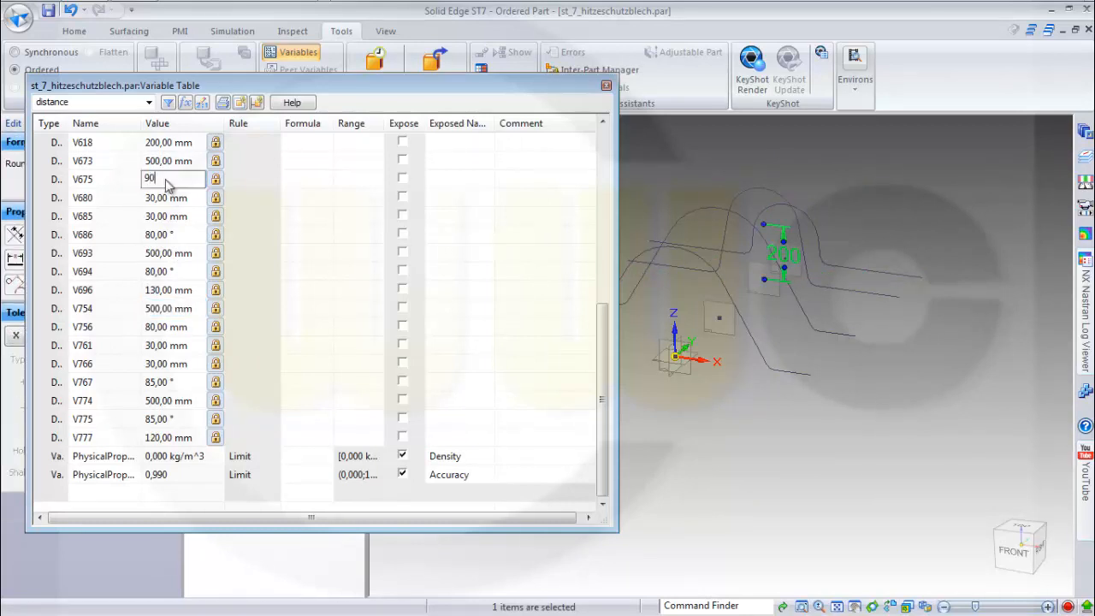
pyautogui.press('Return')
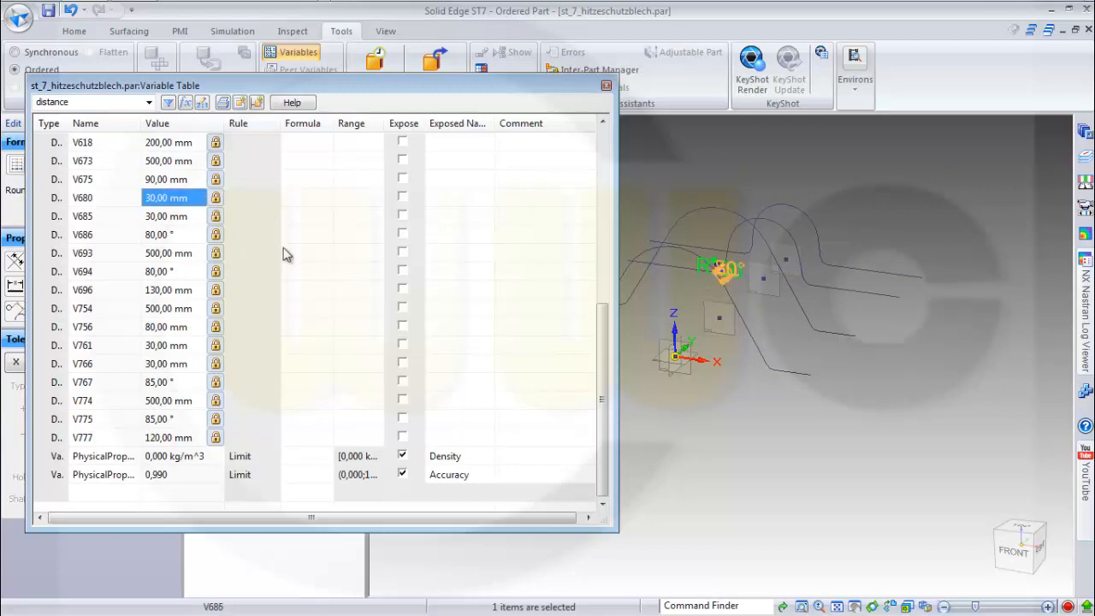
# Step: Set the top arc radius V618 of the profile next to the origin profile to 160 mm
pyautogui.scroll(3, 281, 235)
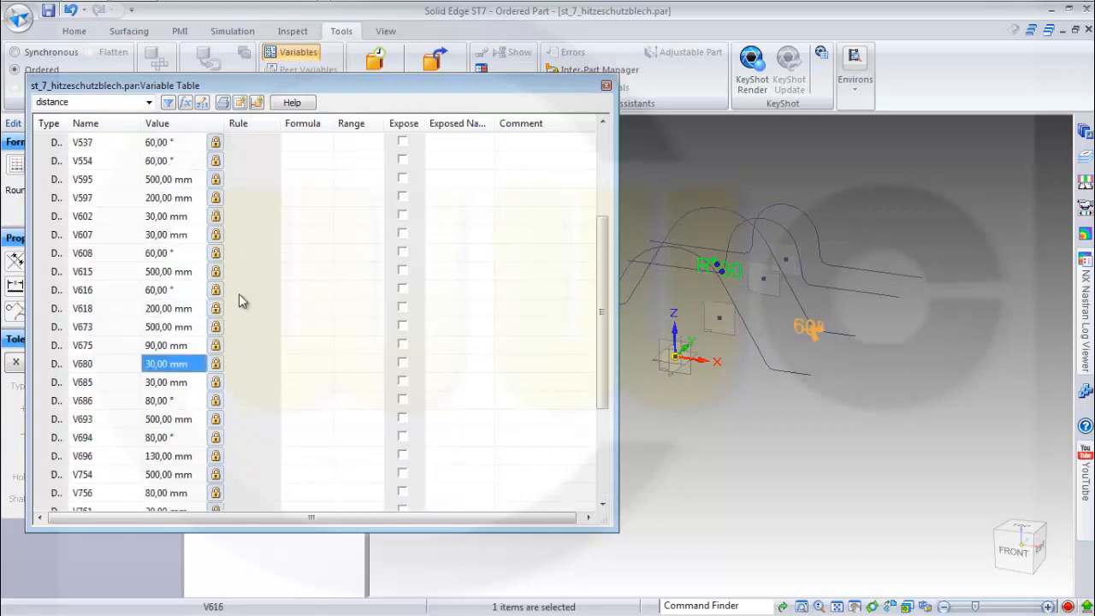
pyautogui.click(171, 310)
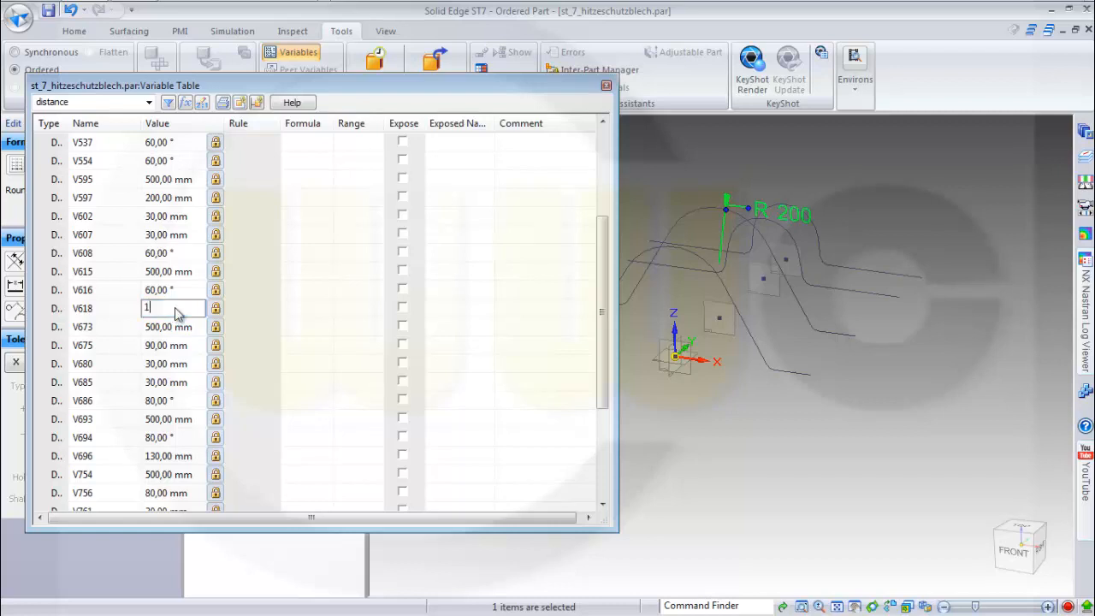
pyautogui.write('160')
pyautogui.press('Return')
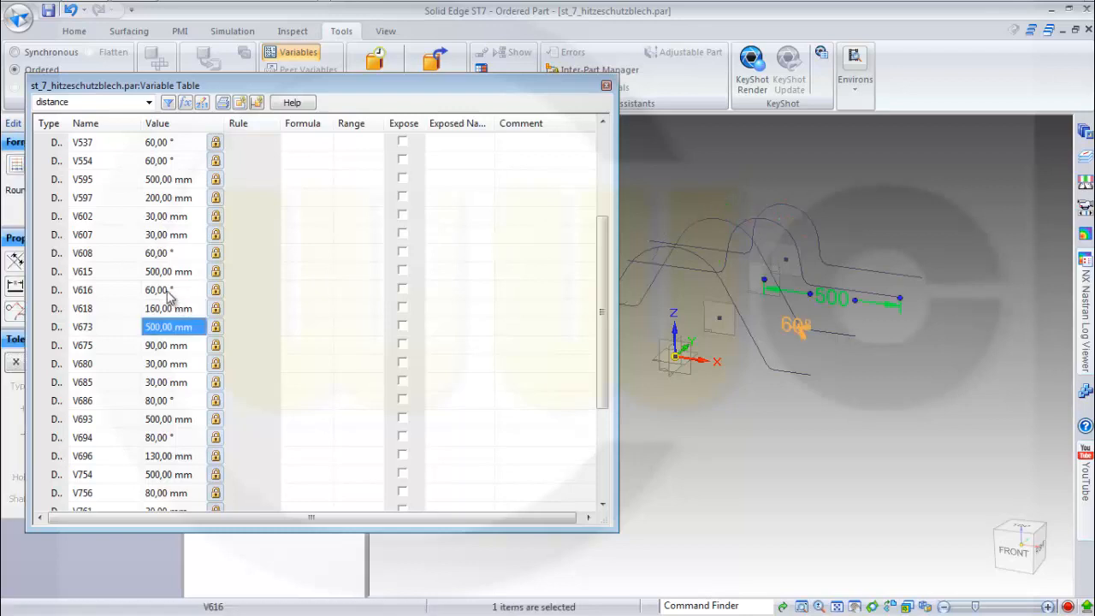
# Step: Set the same profile's flank angles V616 and V608 to 65° and close the variable table
pyautogui.click(170, 291)
pyautogui.write('65')
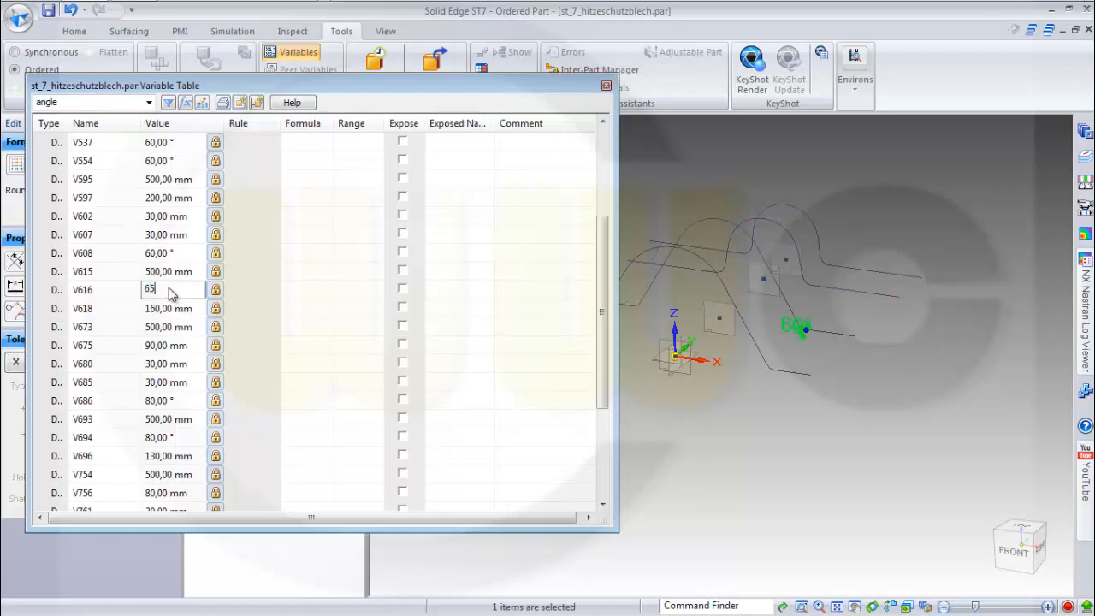
pyautogui.press('Return')
pyautogui.click(162, 255)
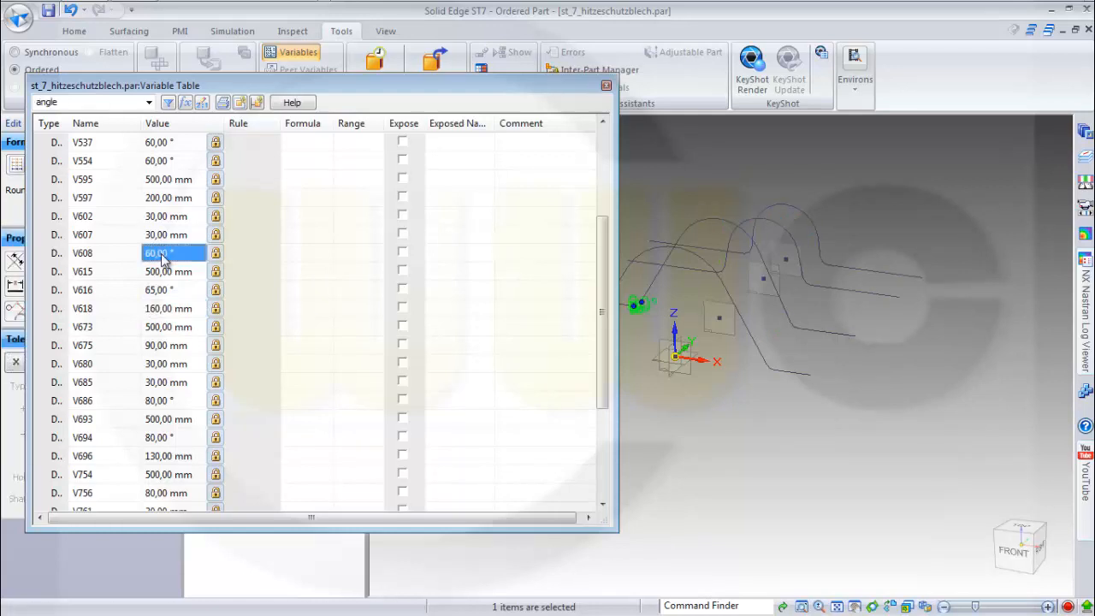
pyautogui.write('65')
pyautogui.press('Return')
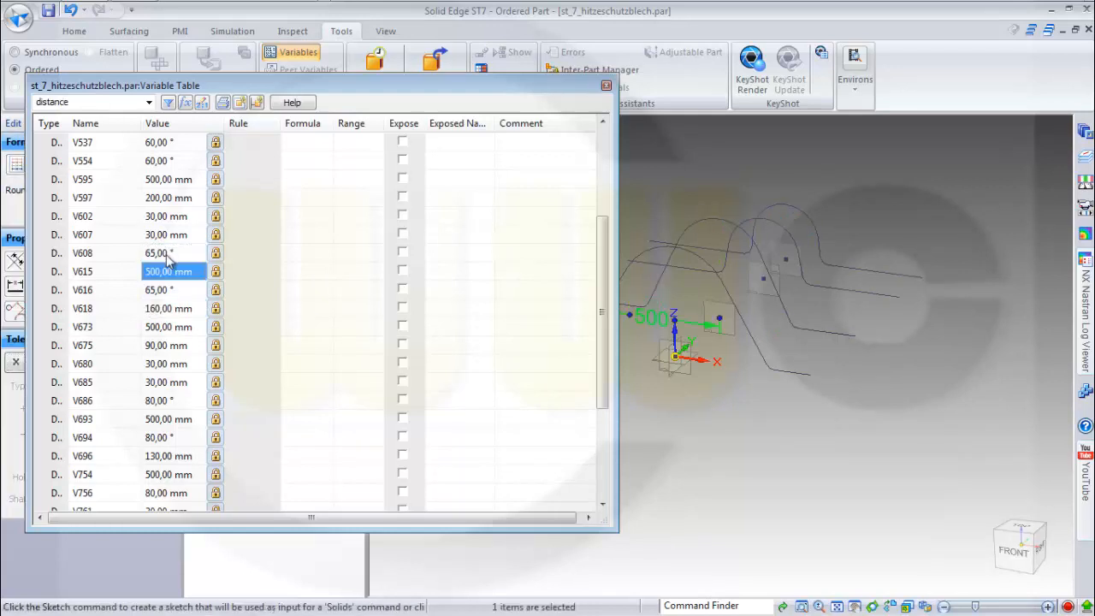
pyautogui.click(165, 199)
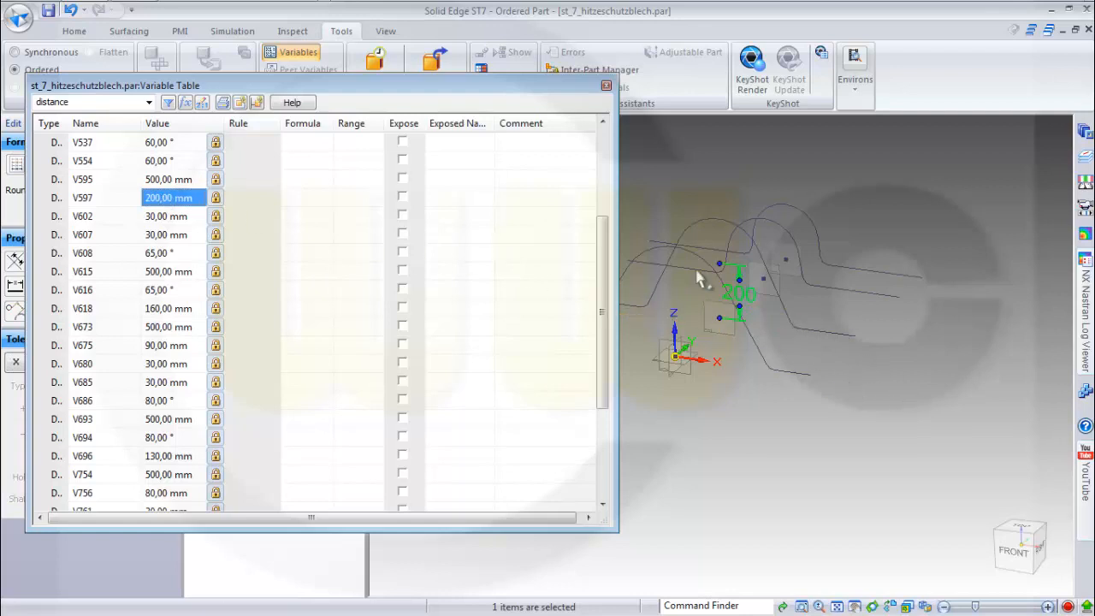
pyautogui.click(606, 85)
# Step: Start a BlueSurf surface with the rearmost profile and its neighbouring profile as the first two chained cross sections
pyautogui.moveTo(894, 378); pyautogui.dragTo(786, 301, button='middle')
pyautogui.moveTo(787, 189); pyautogui.dragTo(709, 205, button='middle')
pyautogui.scroll(-1, 753, 188)
pyautogui.scroll(2, 753, 190)
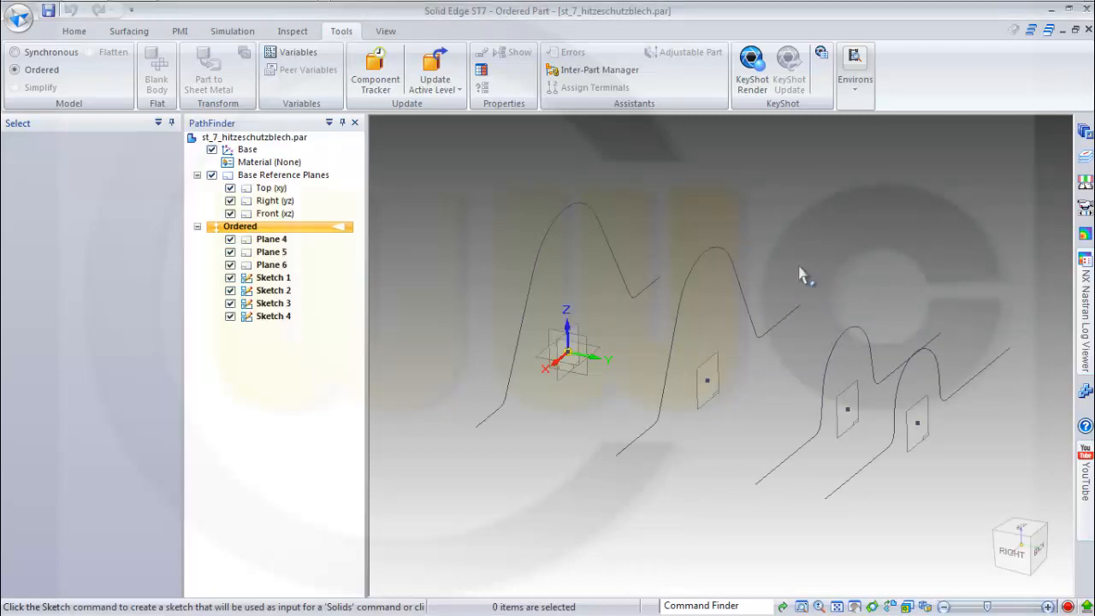
pyautogui.moveTo(799, 274); pyautogui.dragTo(734, 274, button='middle')
pyautogui.click(137, 34)
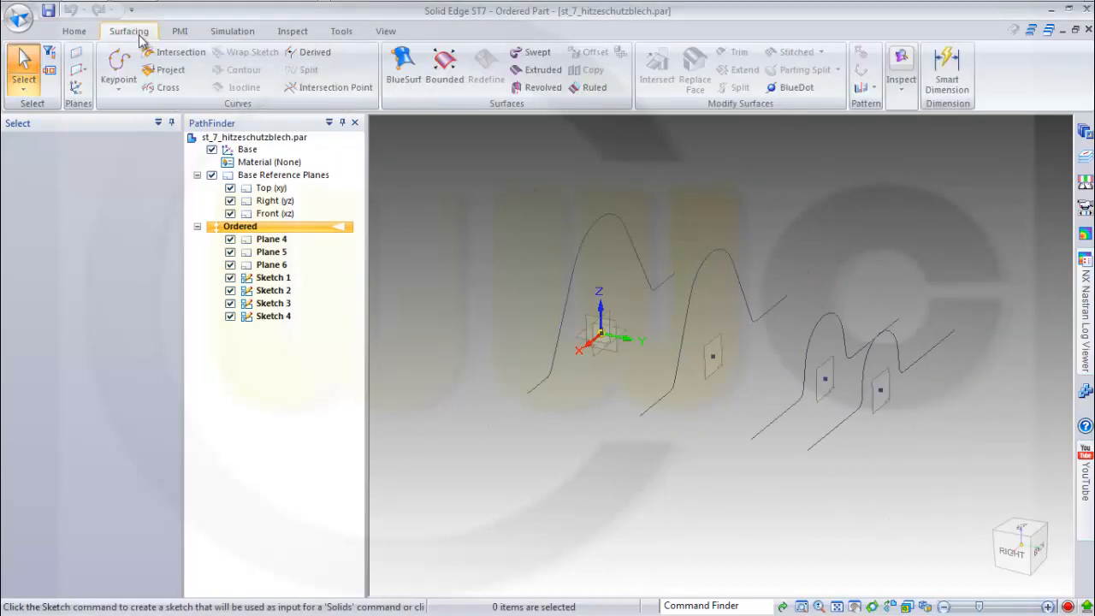
pyautogui.click(409, 75)
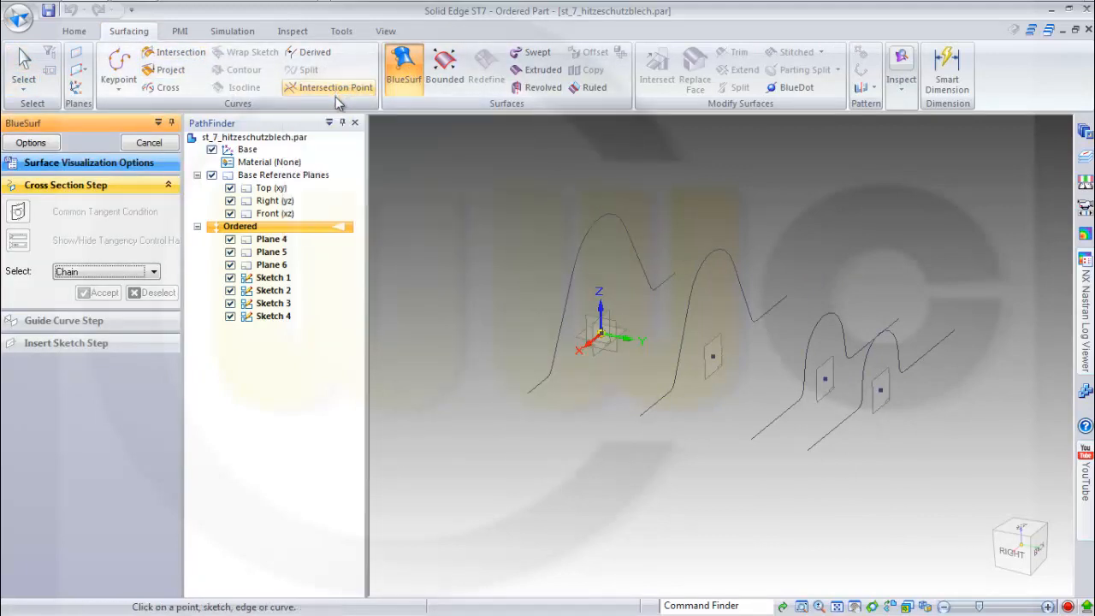
pyautogui.click(938, 348)
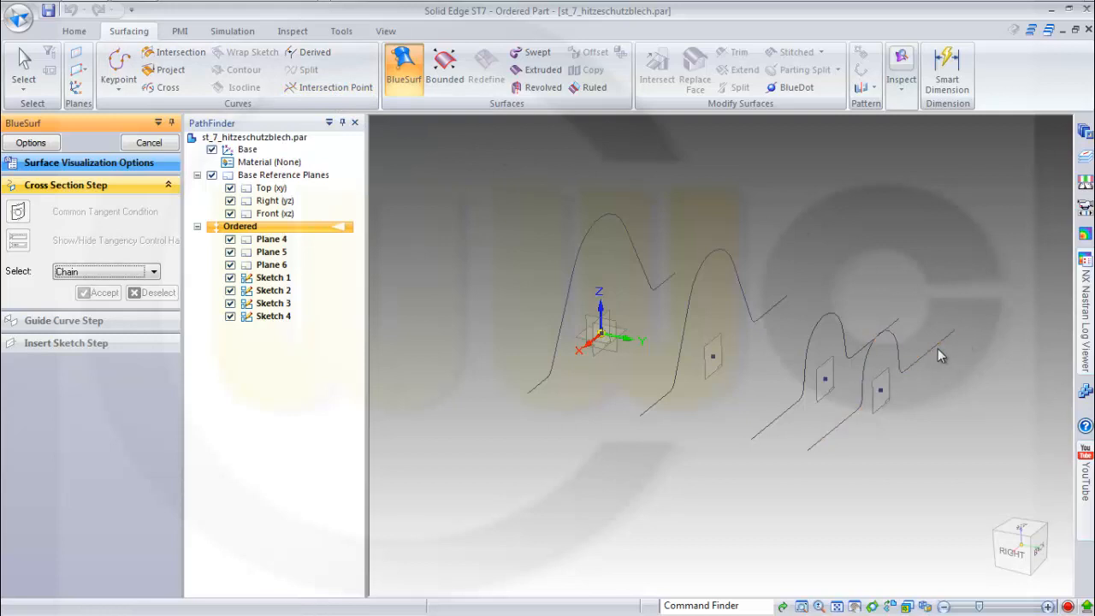
pyautogui.rightClick(971, 378)
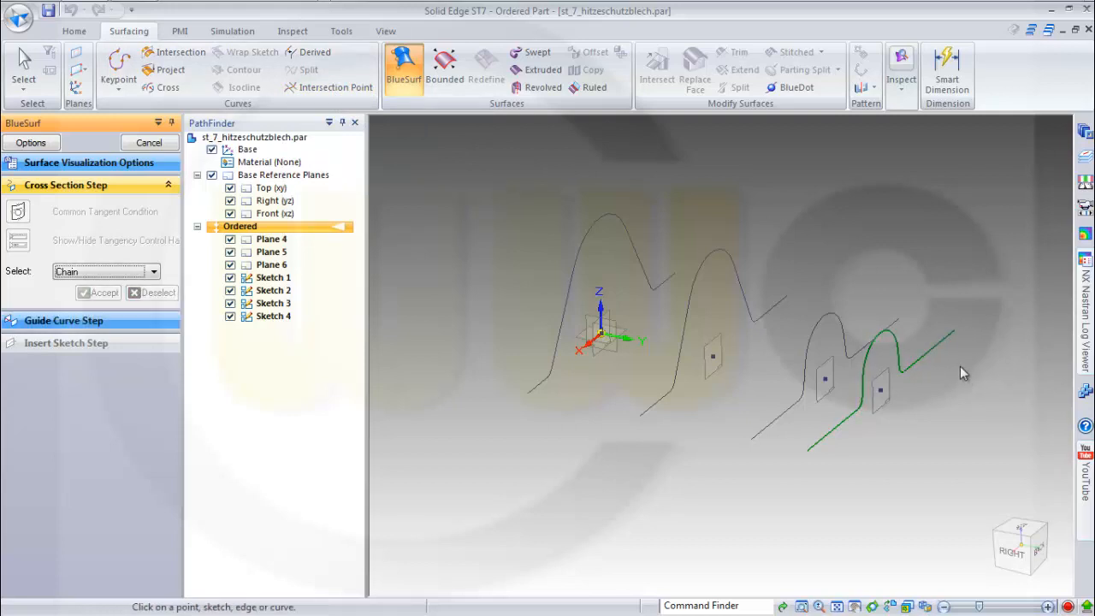
pyautogui.click(896, 323)
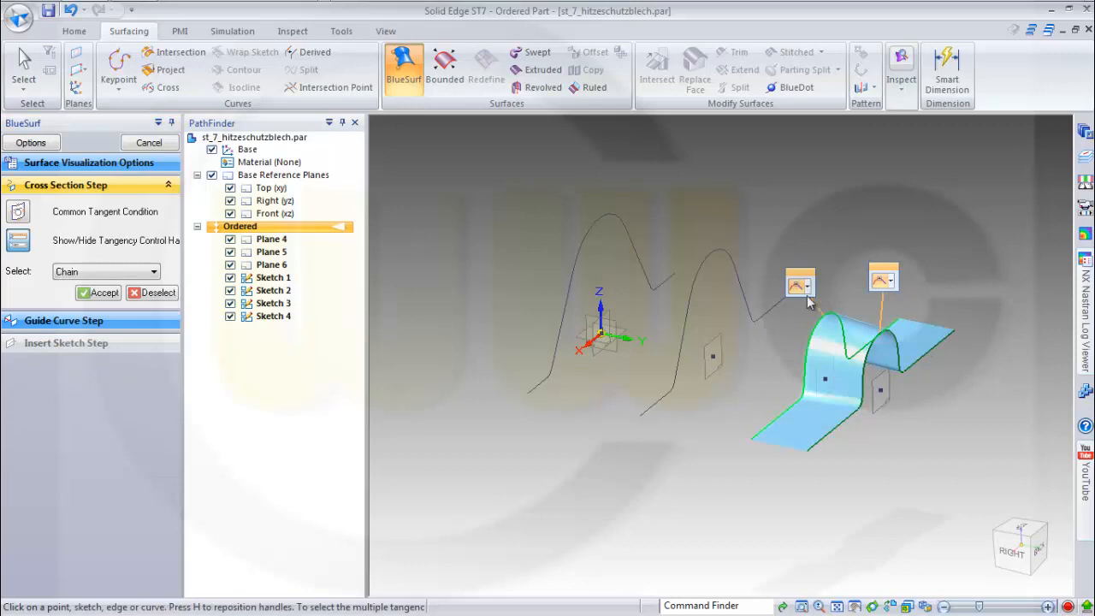
pyautogui.rightClick(804, 247)
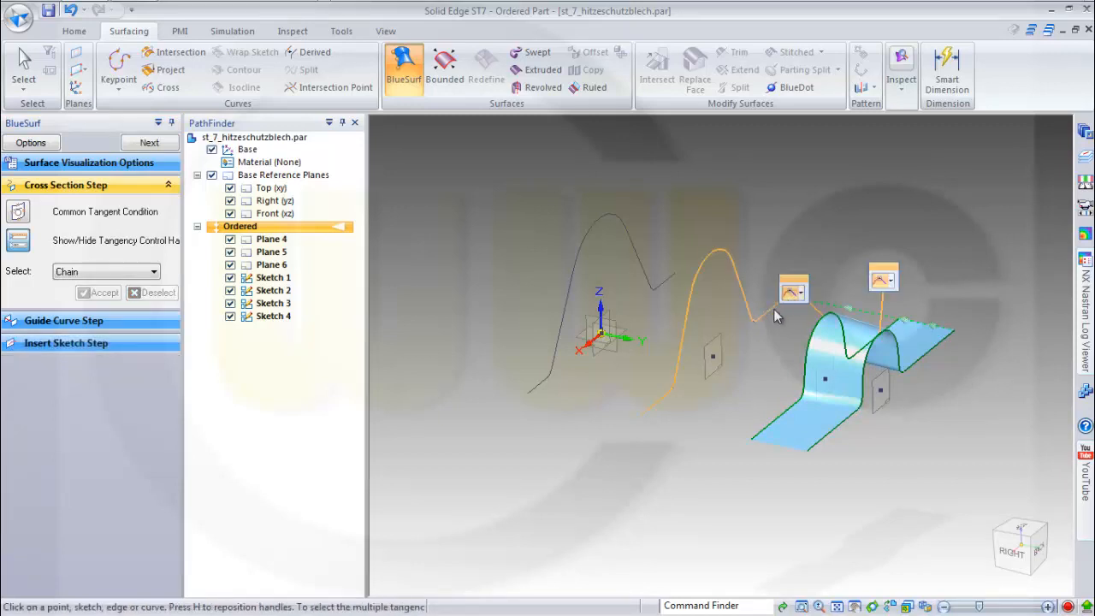
# Step: Add the remaining two profiles, ending with the one at the origin, as BlueSurf cross sections and finish the surface
pyautogui.click(776, 310)
pyautogui.rightClick(793, 232)
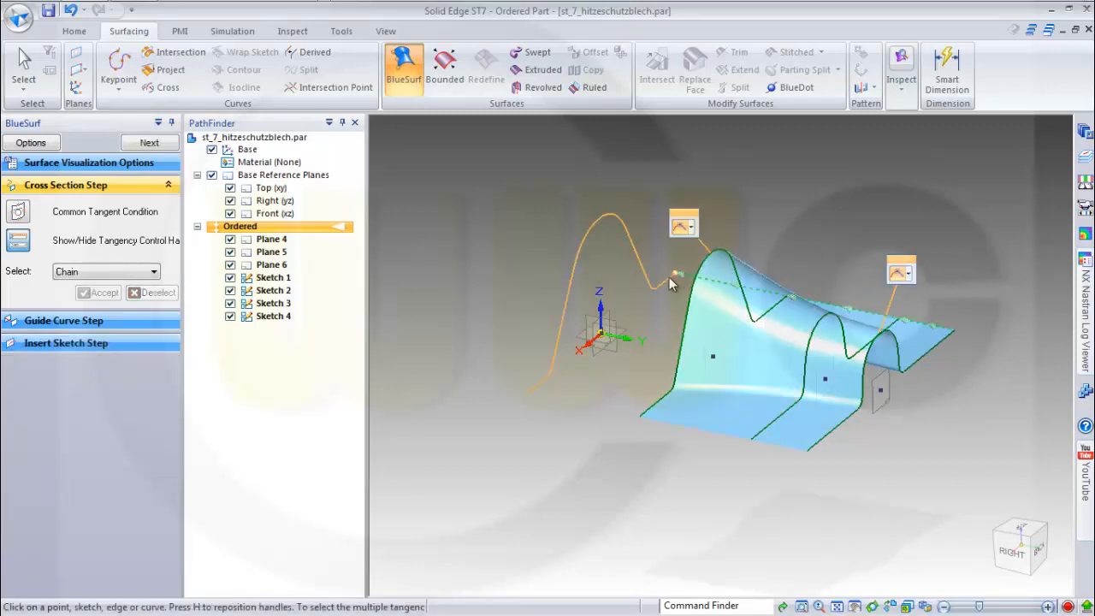
pyautogui.click(671, 276)
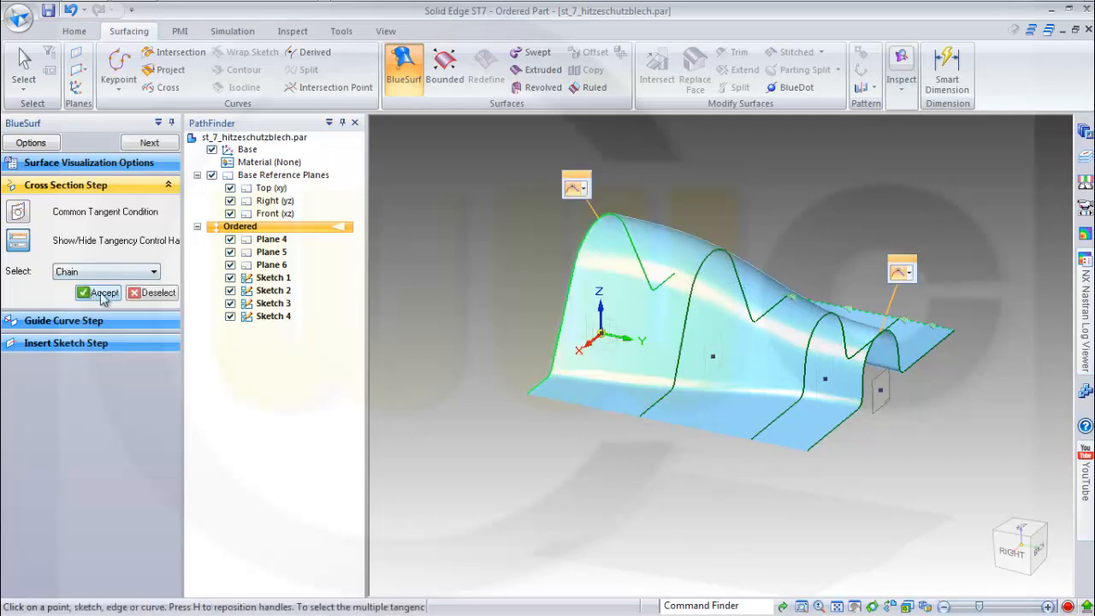
pyautogui.click(102, 294)
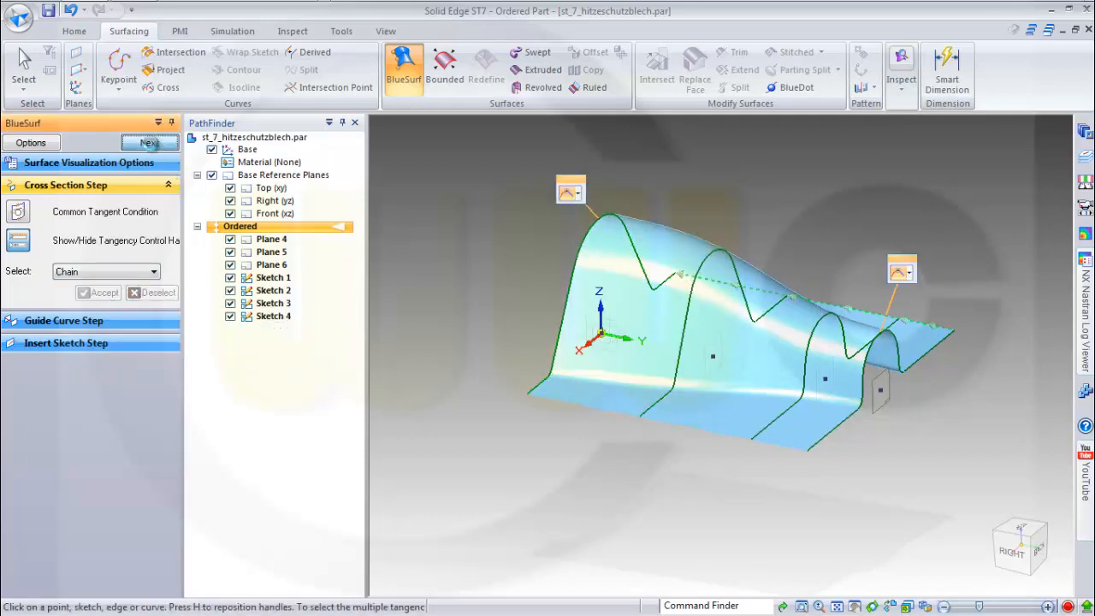
pyautogui.click(149, 142)
pyautogui.click(149, 142)
pyautogui.moveTo(924, 442)
pyautogui.mouseDown(button='middle')
pyautogui.moveTo(765, 427)
pyautogui.moveTo(841, 450)
pyautogui.moveTo(936, 436)
pyautogui.moveTo(921, 480)
pyautogui.moveTo(907, 454)
pyautogui.moveTo(916, 448)
pyautogui.moveTo(859, 415)
pyautogui.moveTo(904, 443)
pyautogui.mouseUp(button='middle')
pyautogui.press('Escape')
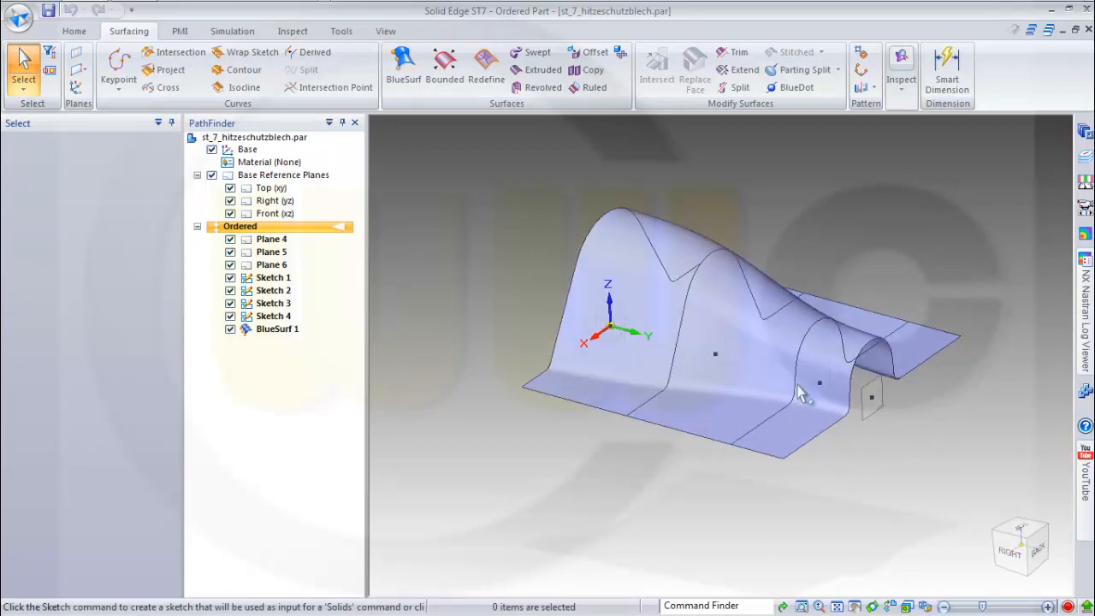
# Step: Hide the BlueSurf 1 surface so only the profile sketches and planes are displayed
pyautogui.moveTo(698, 193); pyautogui.dragTo(720, 196, button='middle')
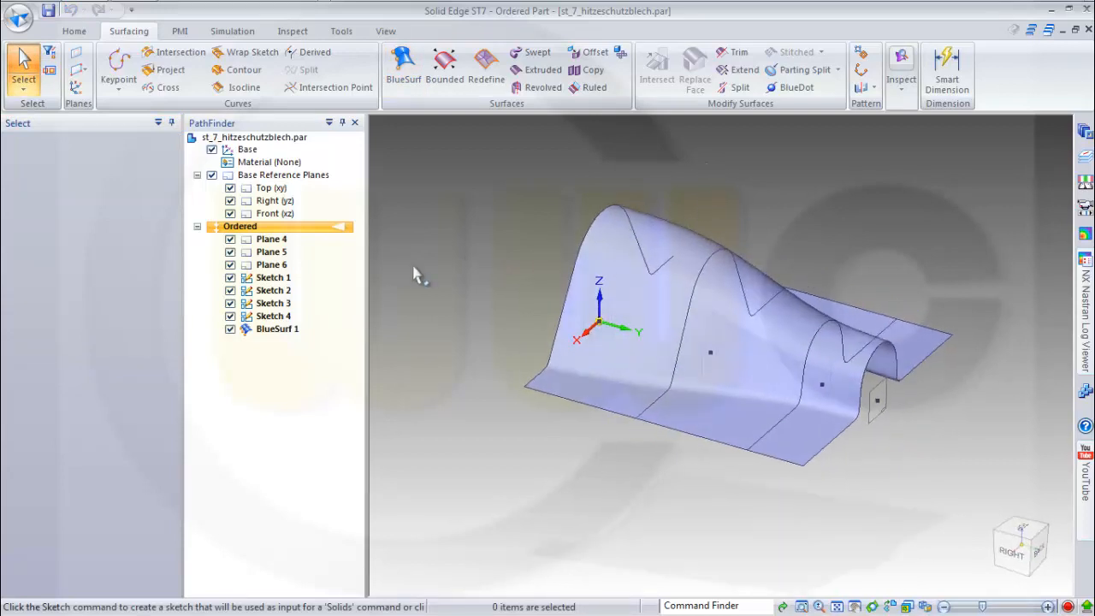
pyautogui.click(229, 329)
pyautogui.moveTo(699, 432)
pyautogui.mouseDown(button='middle')
pyautogui.moveTo(705, 406)
pyautogui.moveTo(721, 408)
pyautogui.mouseUp(button='middle')
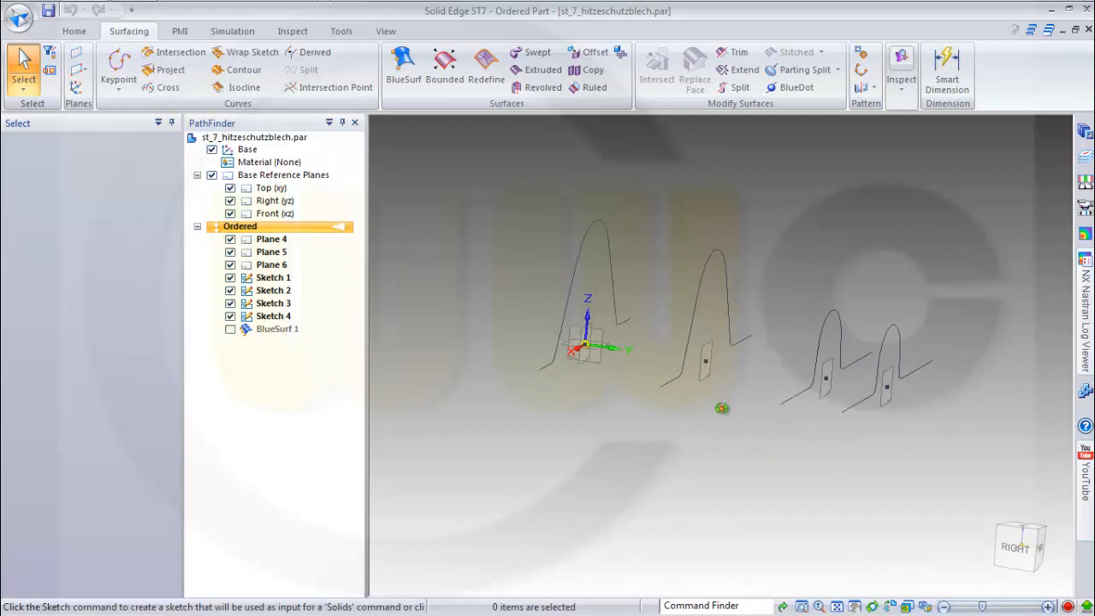
# Step: Start a new sketch on the Right (yz) reference plane through the origin
pyautogui.click(76, 31)
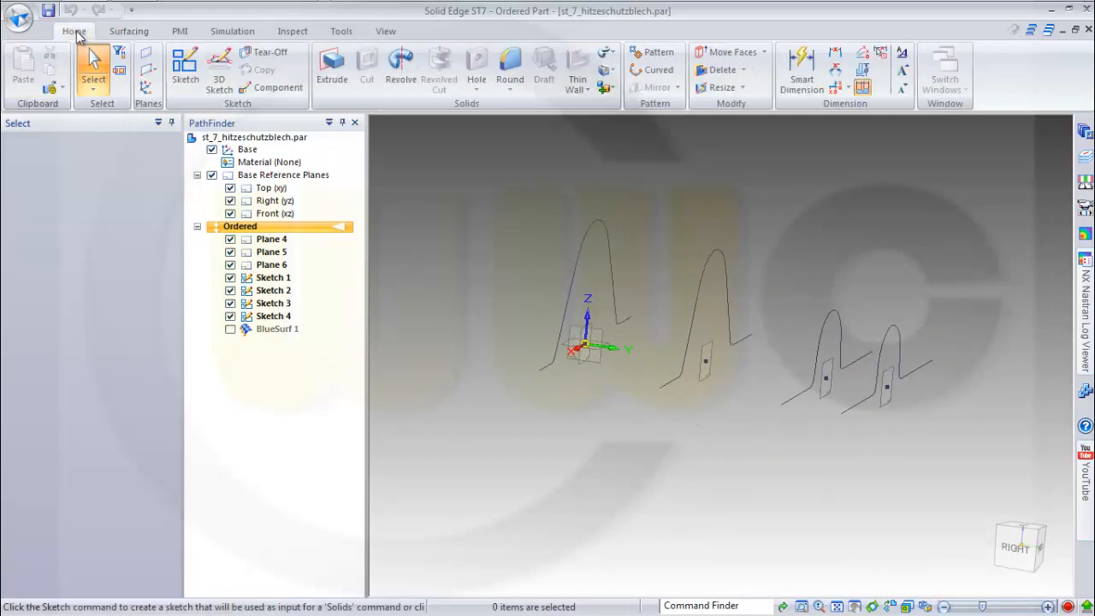
pyautogui.rightClick(78, 33)
pyautogui.press('Escape')
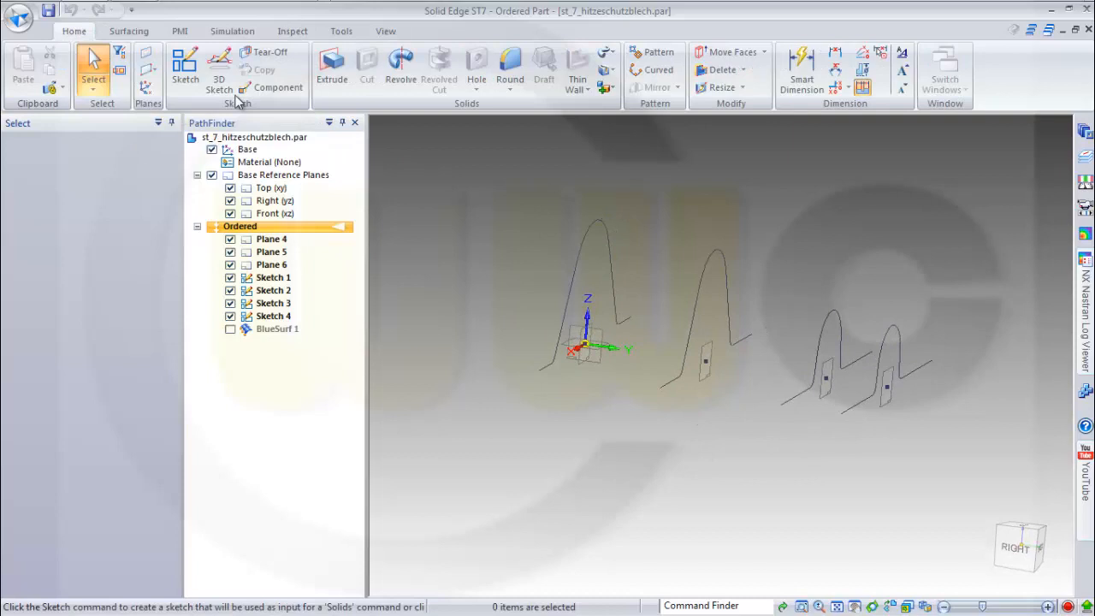
pyautogui.click(185, 68)
pyautogui.click(605, 339)
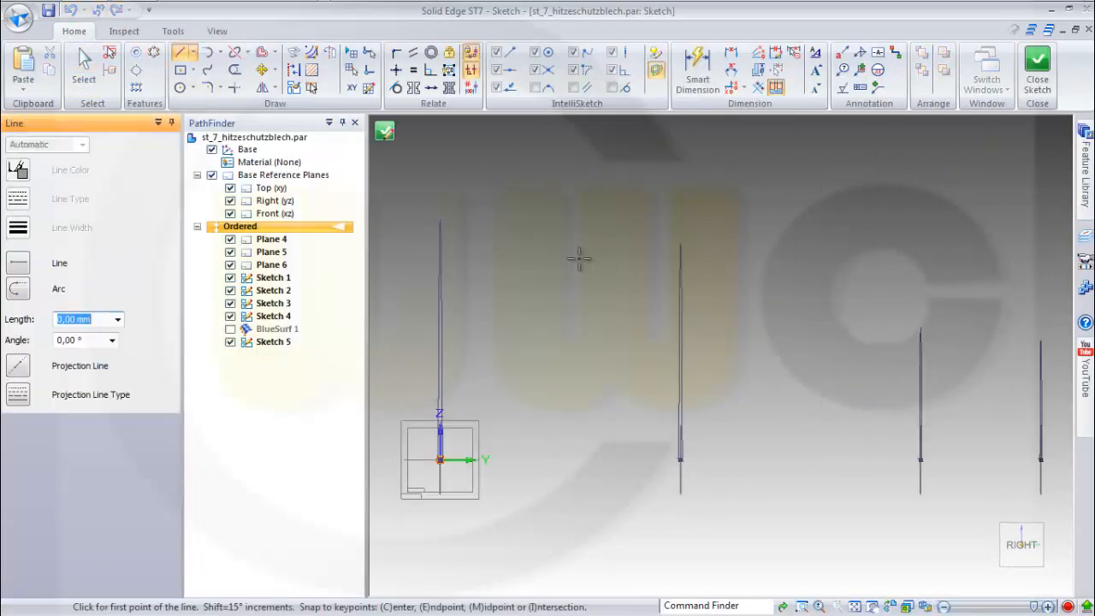
# Step: Sketch a horizontal line about 713 mm long above the origin, spanning the first two profiles
pyautogui.click(177, 54)
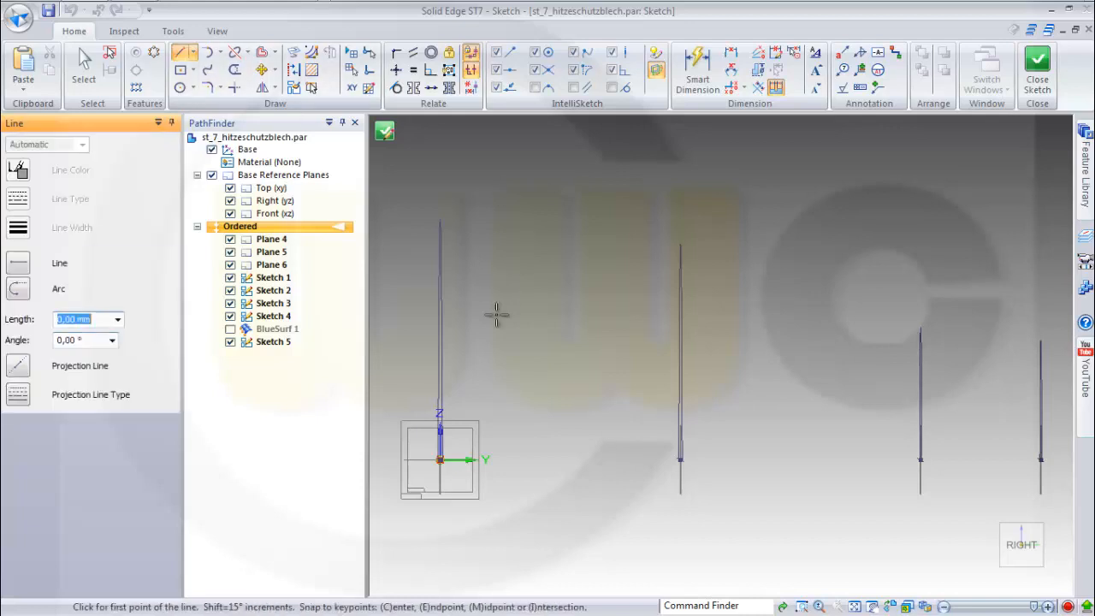
pyautogui.click(423, 380)
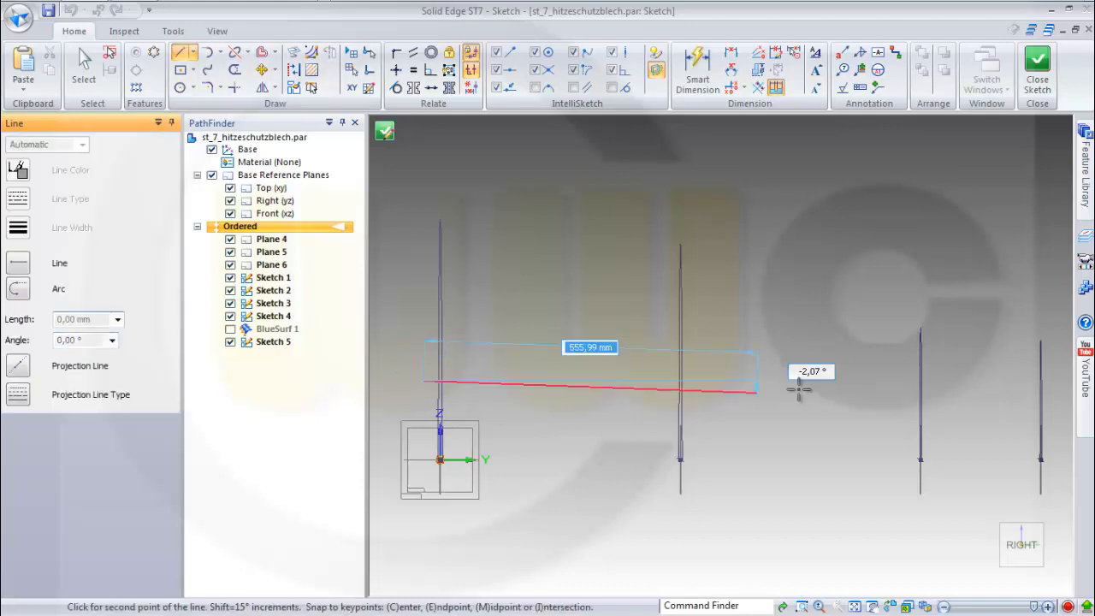
pyautogui.click(851, 381)
pyautogui.press('Escape')
pyautogui.scroll(-3, 850, 462)
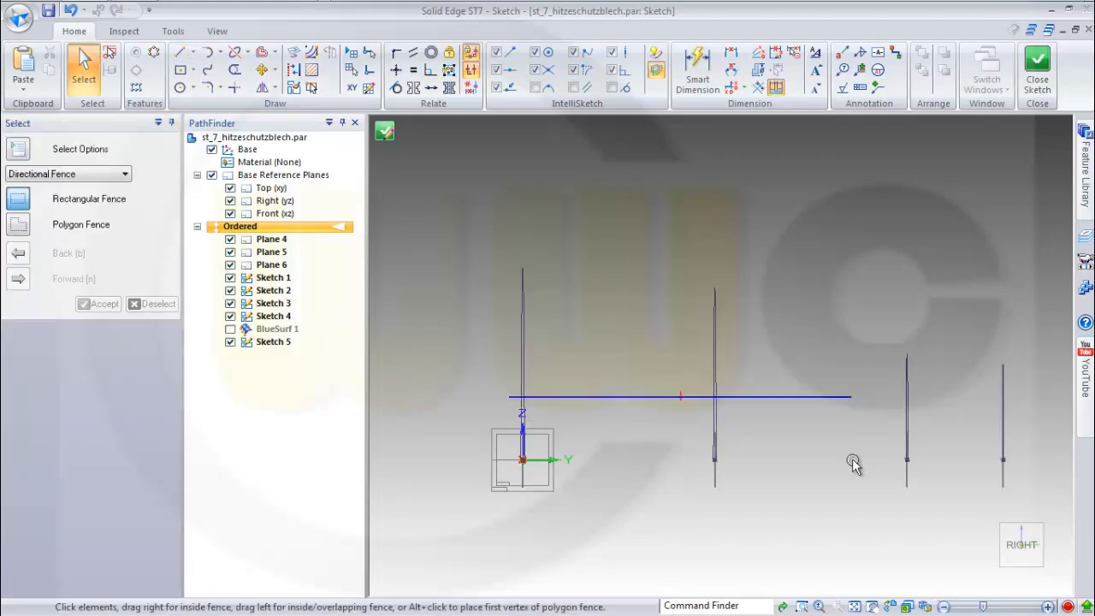
# Step: Sketch a second, lower horizontal line about 572 mm long, starting below the first line's end and passing beyond the rearmost profile
pyautogui.click(179, 52)
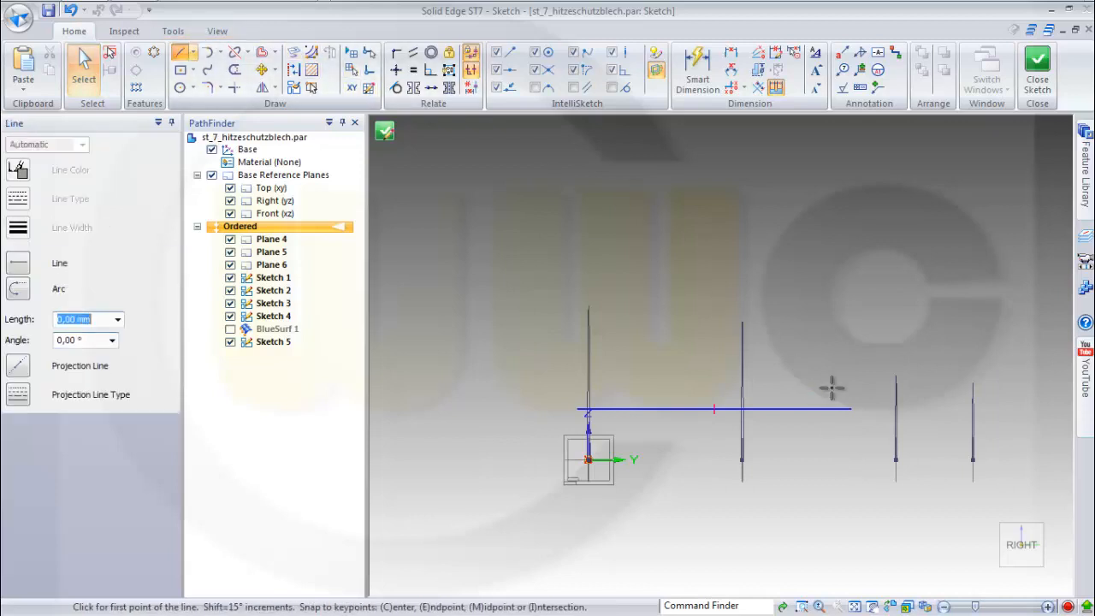
pyautogui.click(804, 440)
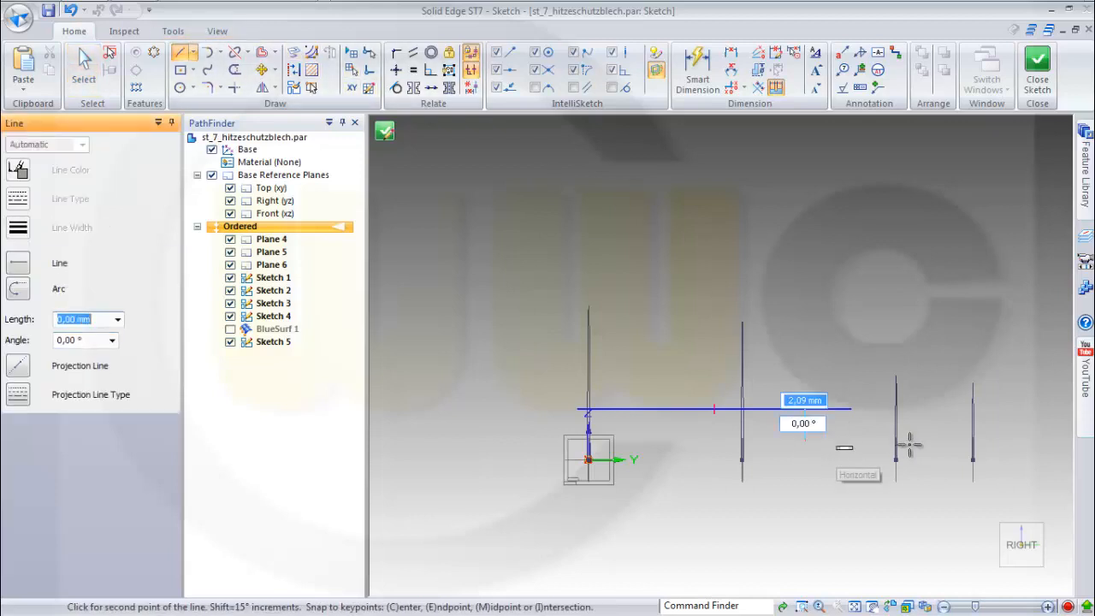
pyautogui.click(1024, 440)
pyautogui.press('Escape')
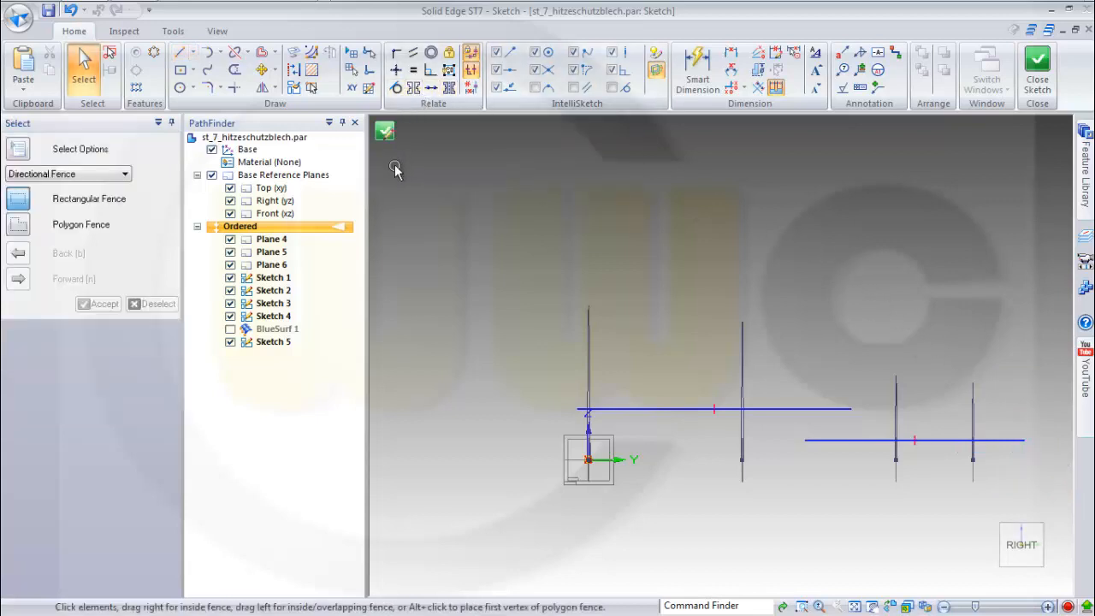
# Step: Sketch two circles below the lines, about 140 mm and 97 mm in diameter, with the smaller one nearer the rear profiles
pyautogui.click(180, 87)
pyautogui.click(712, 458)
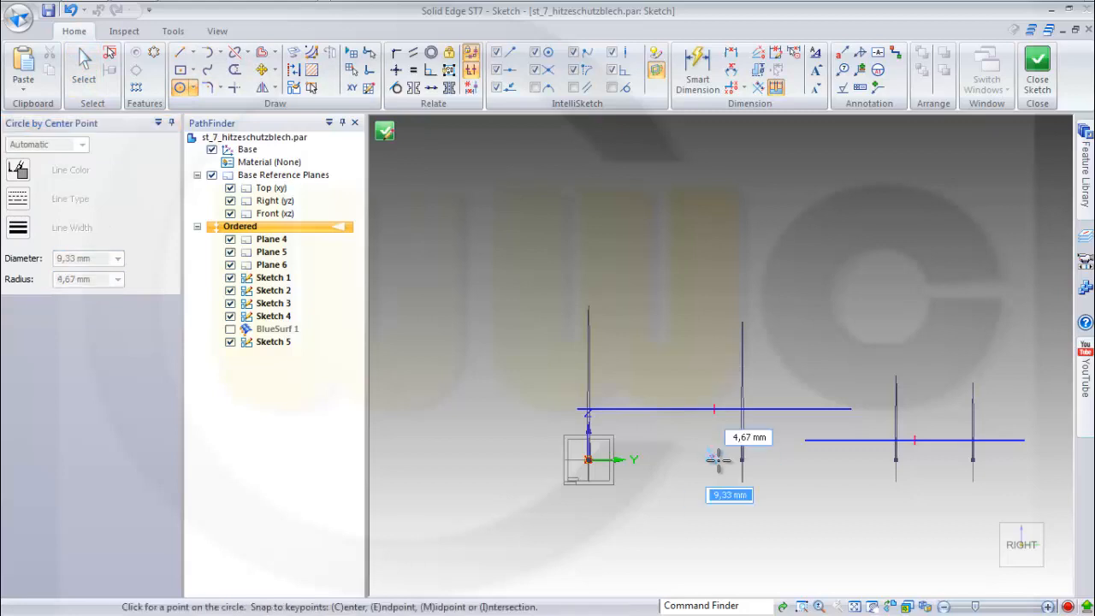
pyautogui.click(738, 469)
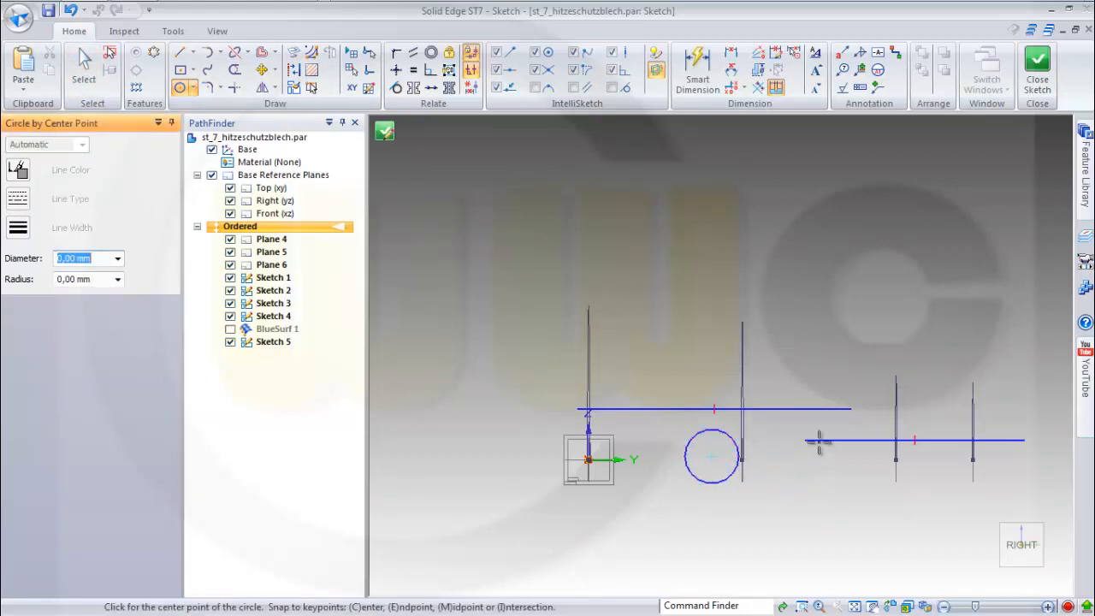
pyautogui.click(832, 476)
pyautogui.click(847, 486)
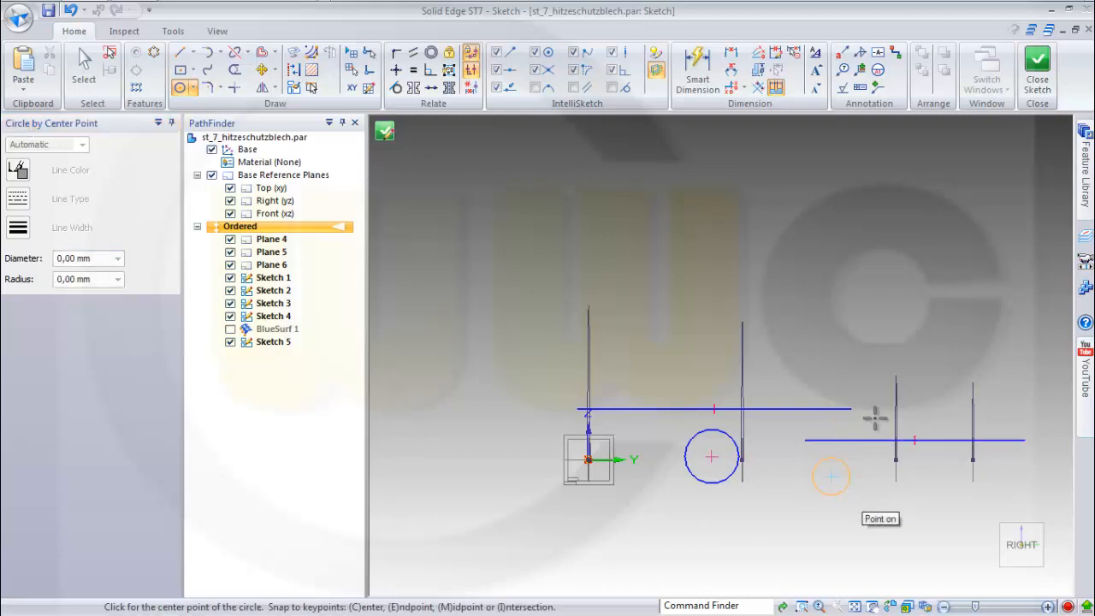
pyautogui.press('Escape')
# Step: Dimension both circles with a diameter of 400 mm
pyautogui.click(700, 61)
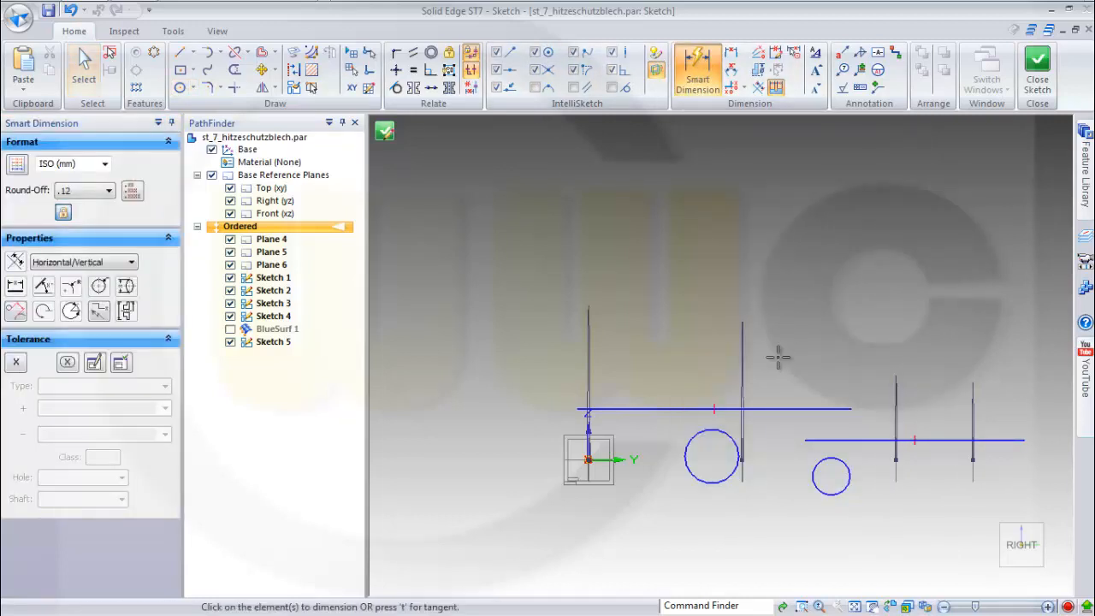
pyautogui.click(711, 430)
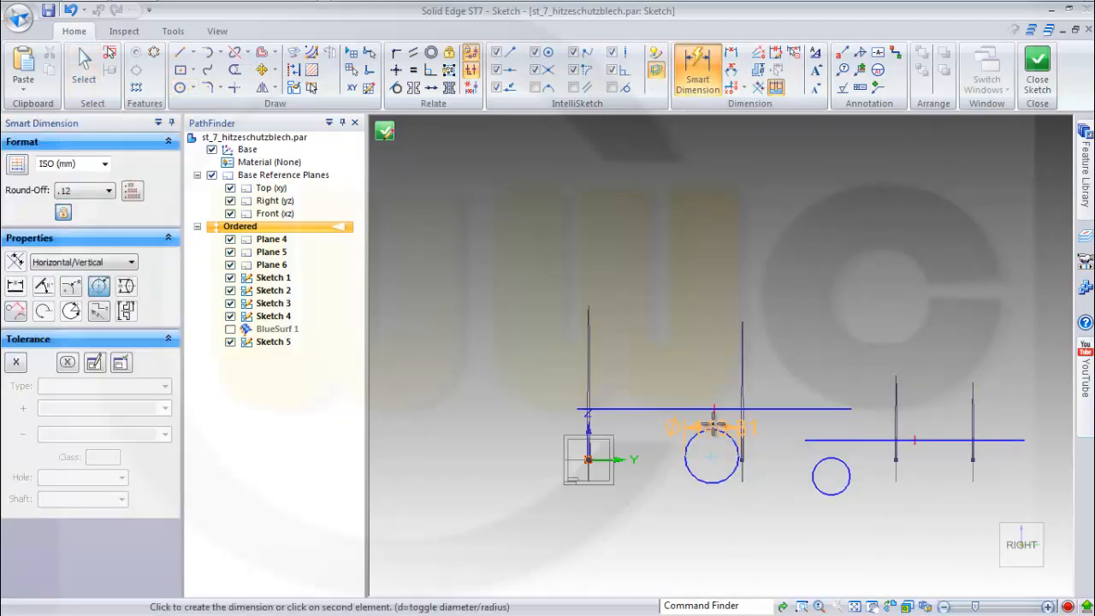
pyautogui.click(691, 290)
pyautogui.write('400')
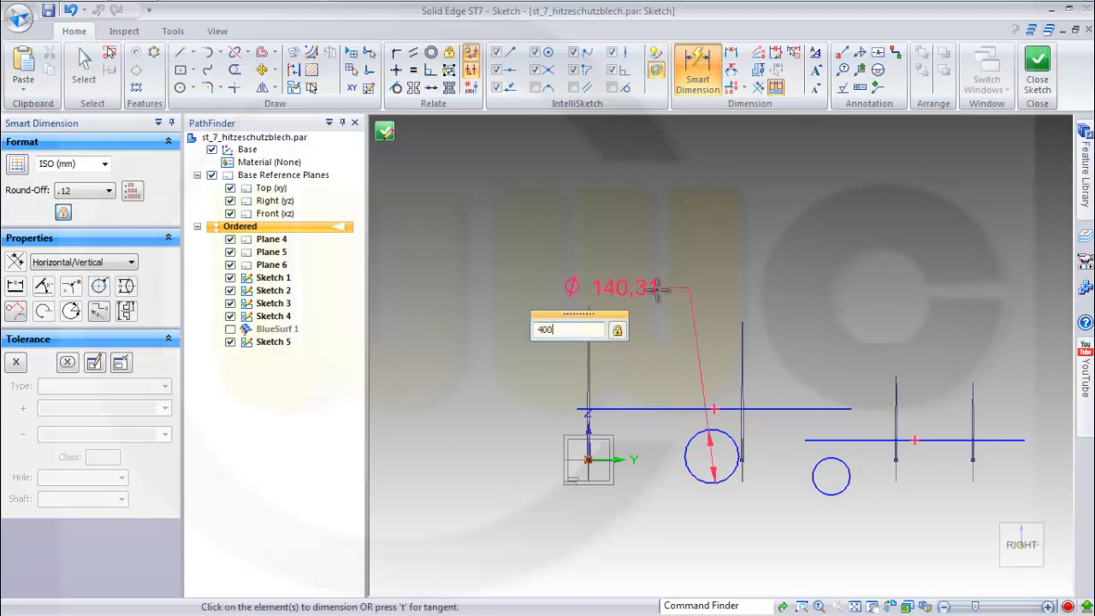
pyautogui.press('Return')
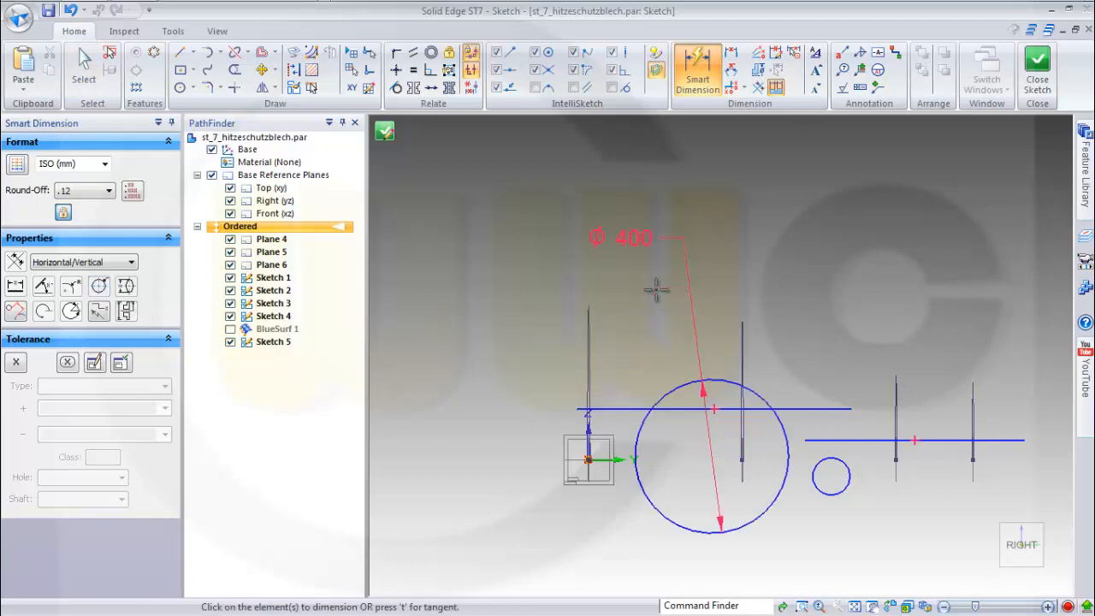
pyautogui.click(852, 471)
pyautogui.click(923, 278)
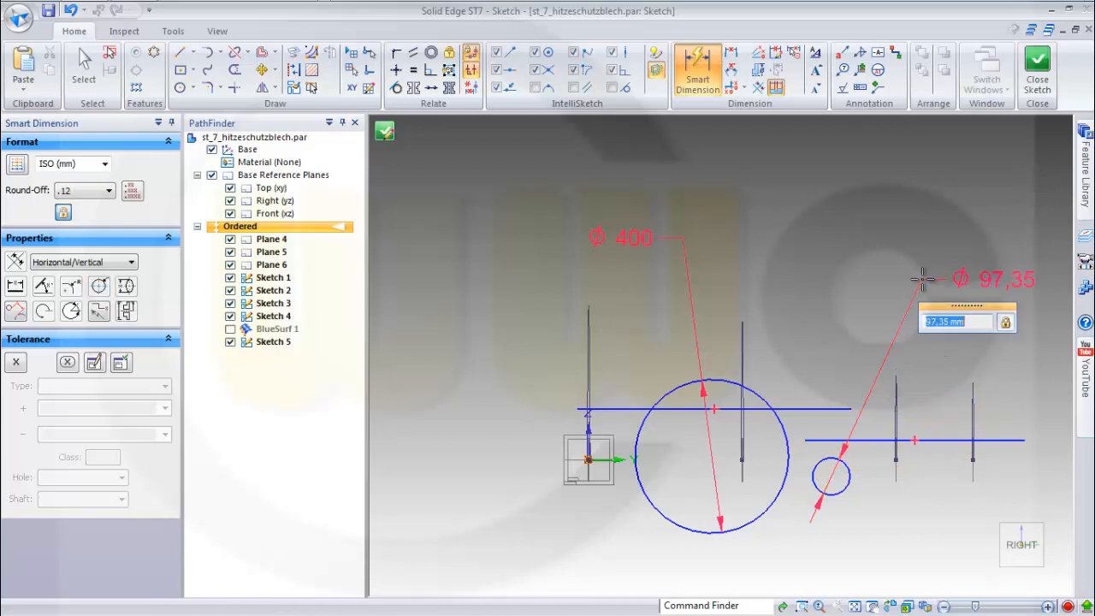
pyautogui.write('400')
pyautogui.press('Return')
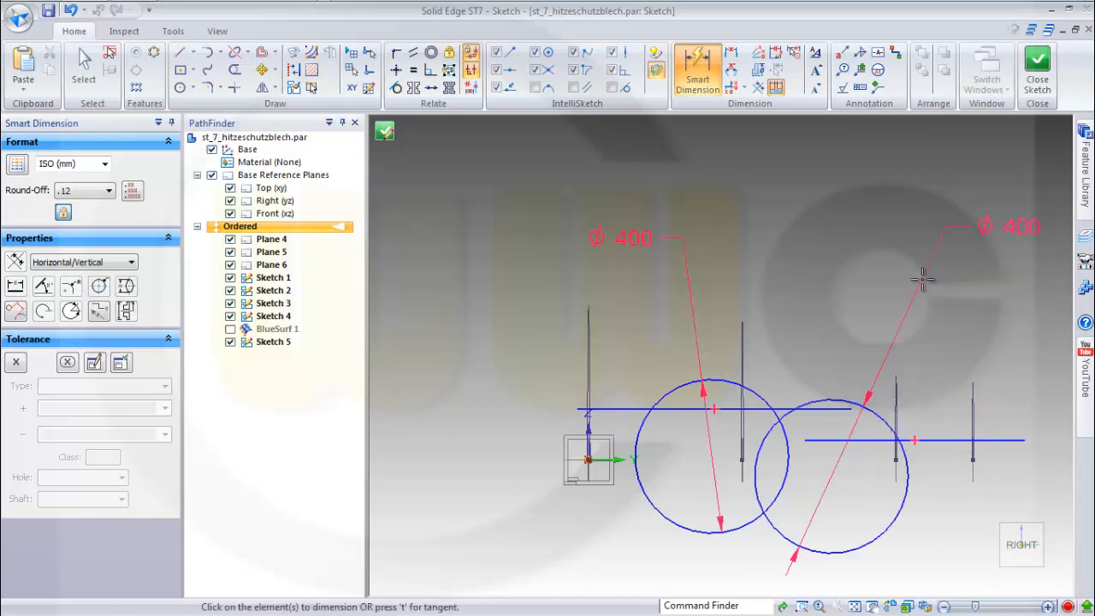
# Step: Dimension the vertical distance between the two horizontal lines as 50 mm
pyautogui.click(627, 409)
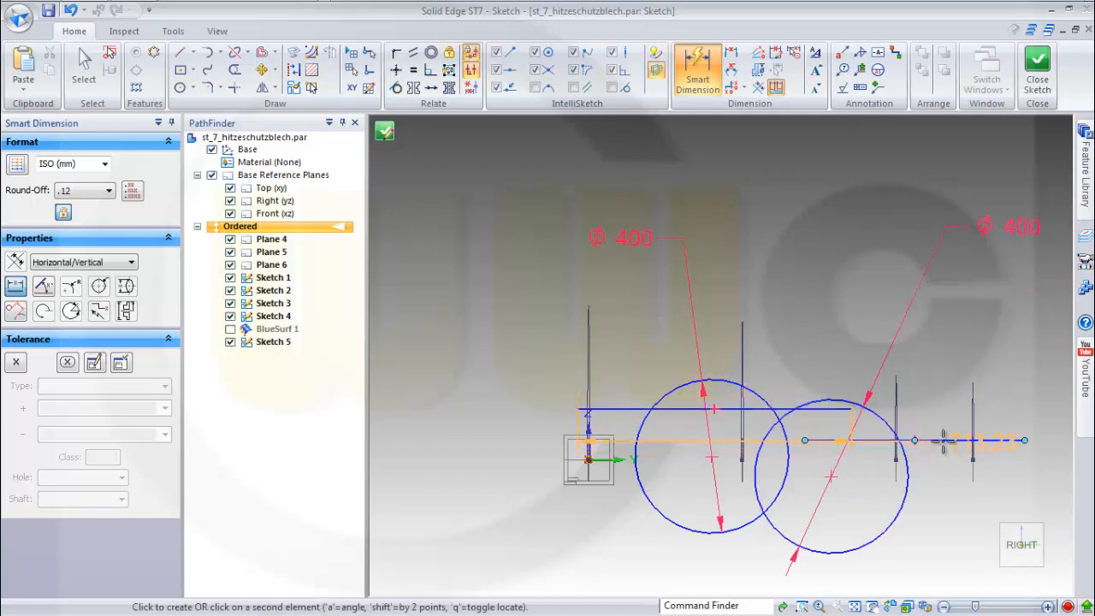
pyautogui.click(807, 441)
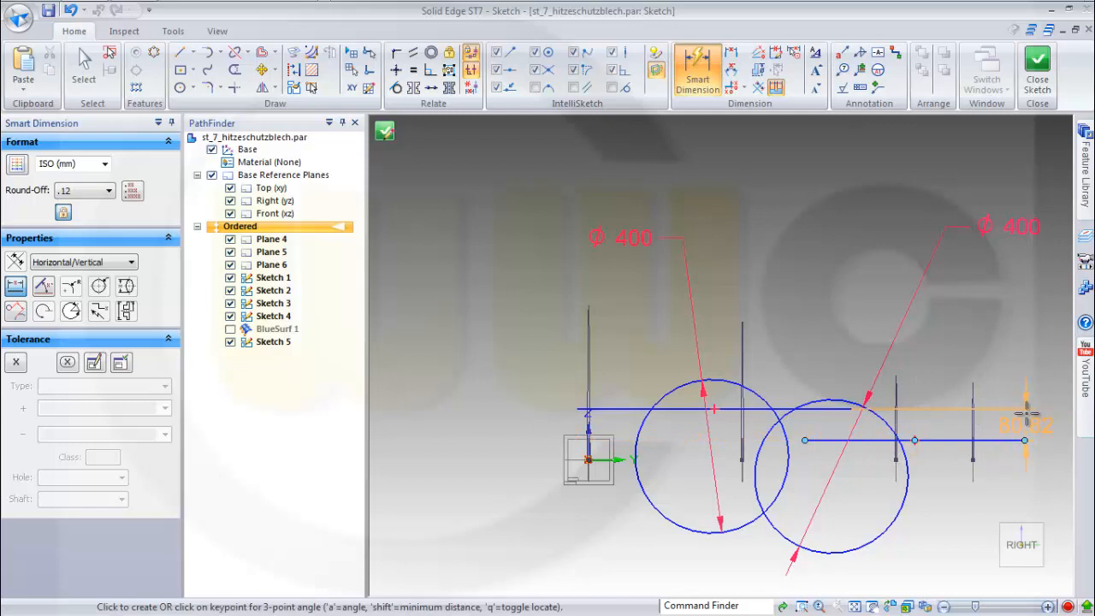
pyautogui.click(992, 415)
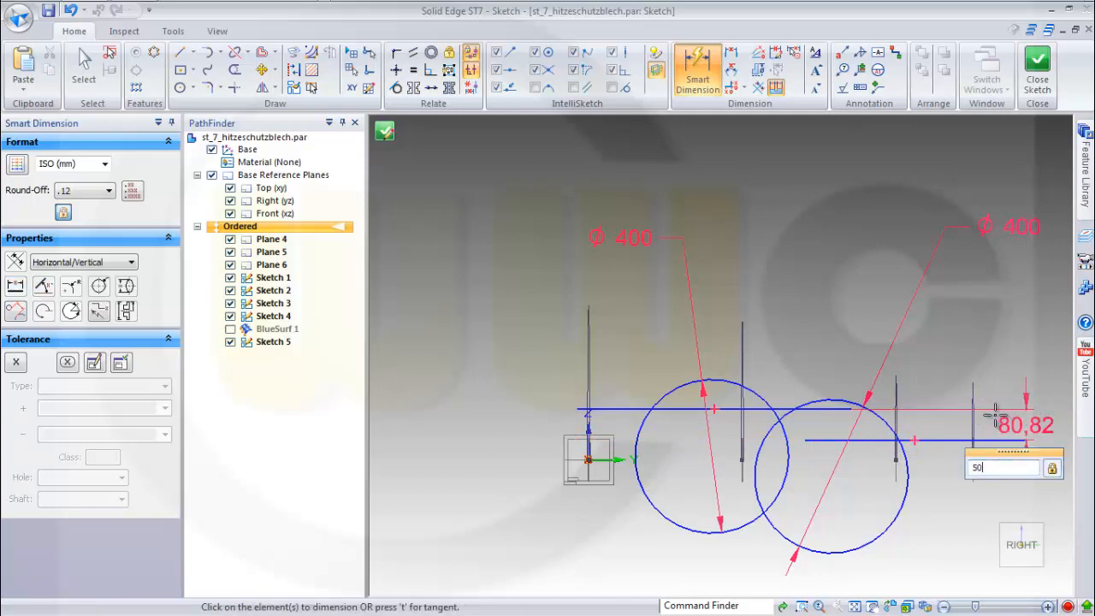
pyautogui.press('Return')
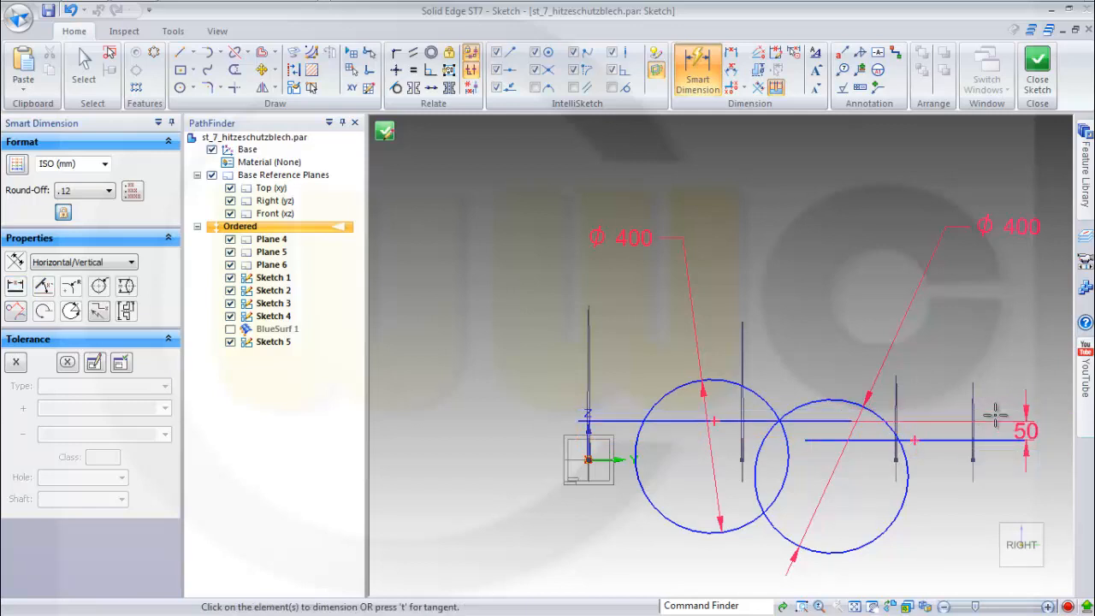
# Step: Dimension the upper line's height above the origin as 100 mm
pyautogui.click(576, 418)
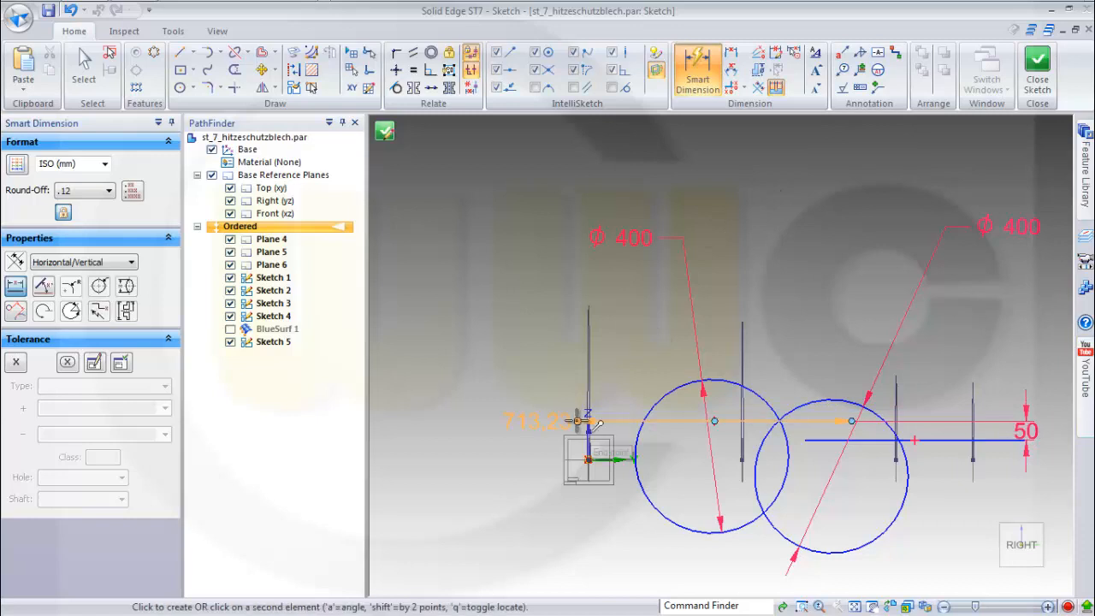
pyautogui.click(502, 425)
pyautogui.press('Return')
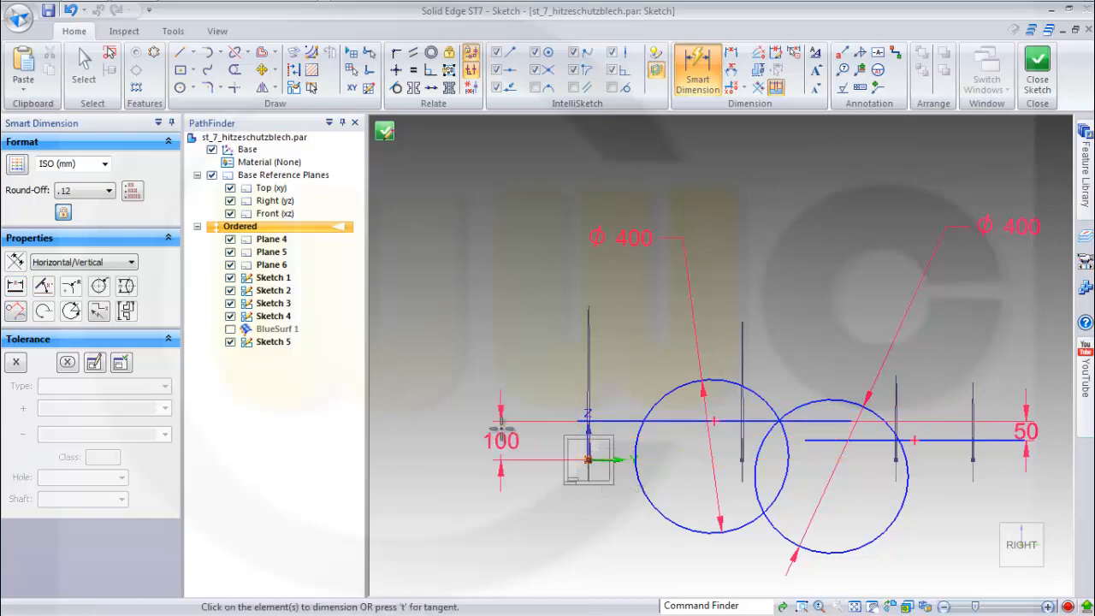
pyautogui.press('Escape')
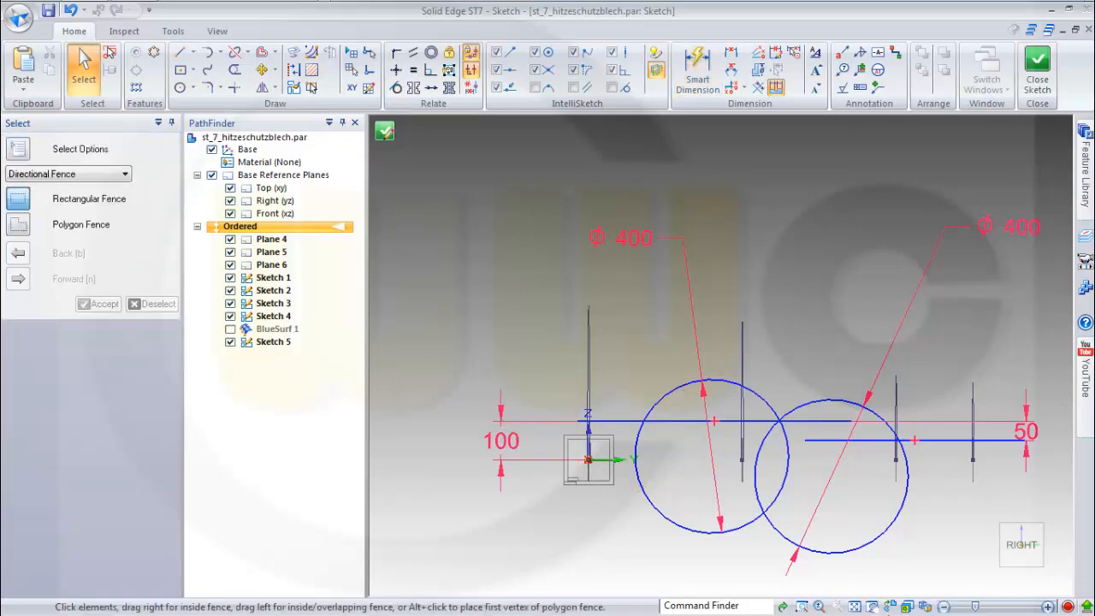
# Step: Align the upper line's start point vertically with the origin using a Horizontal/Vertical relation
pyautogui.click(894, 605)
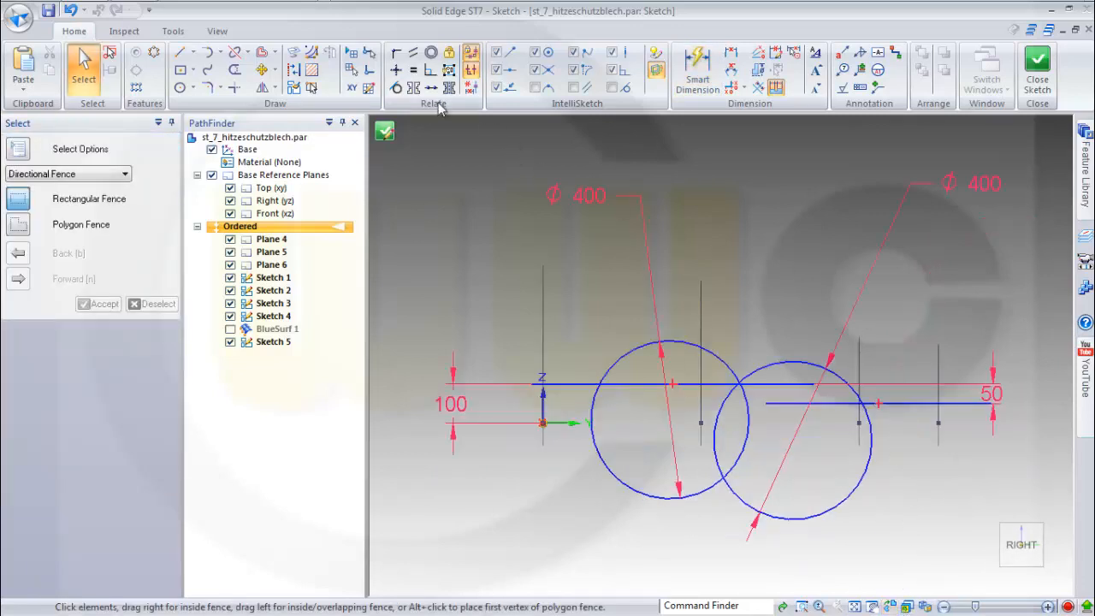
pyautogui.click(396, 69)
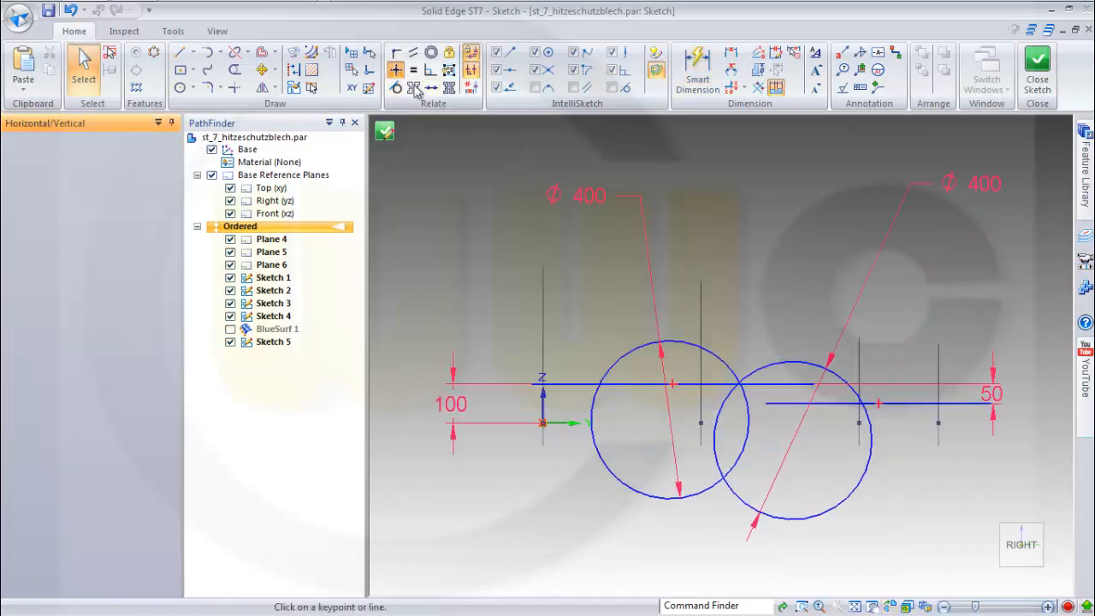
pyautogui.click(543, 422)
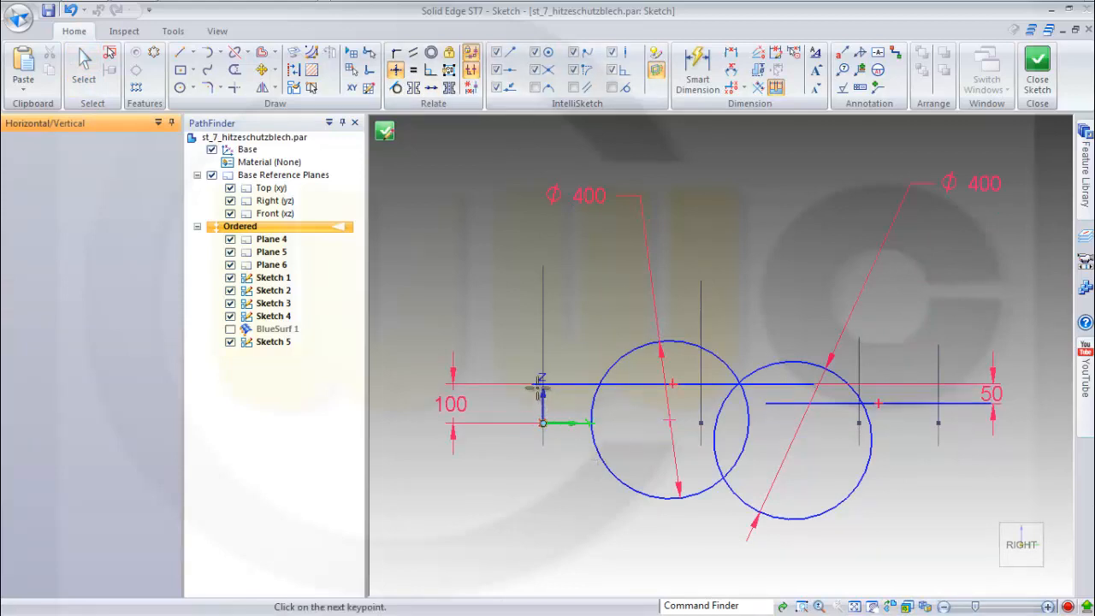
pyautogui.click(541, 385)
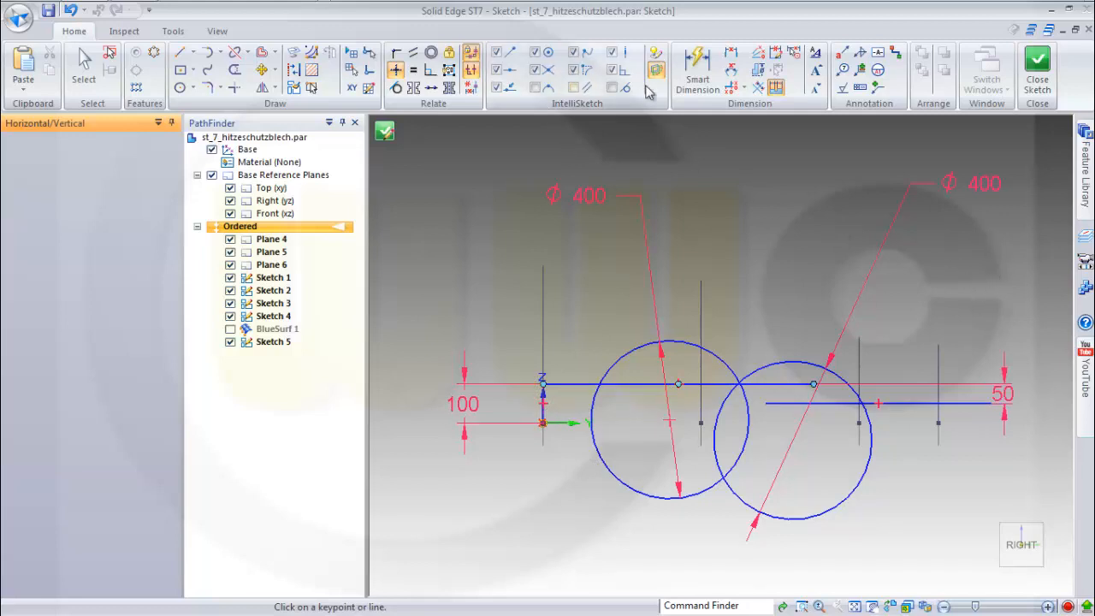
# Step: Dimension the horizontal distance from the vertical axis through the origin to the lower line's far end as 1000 mm
pyautogui.click(698, 66)
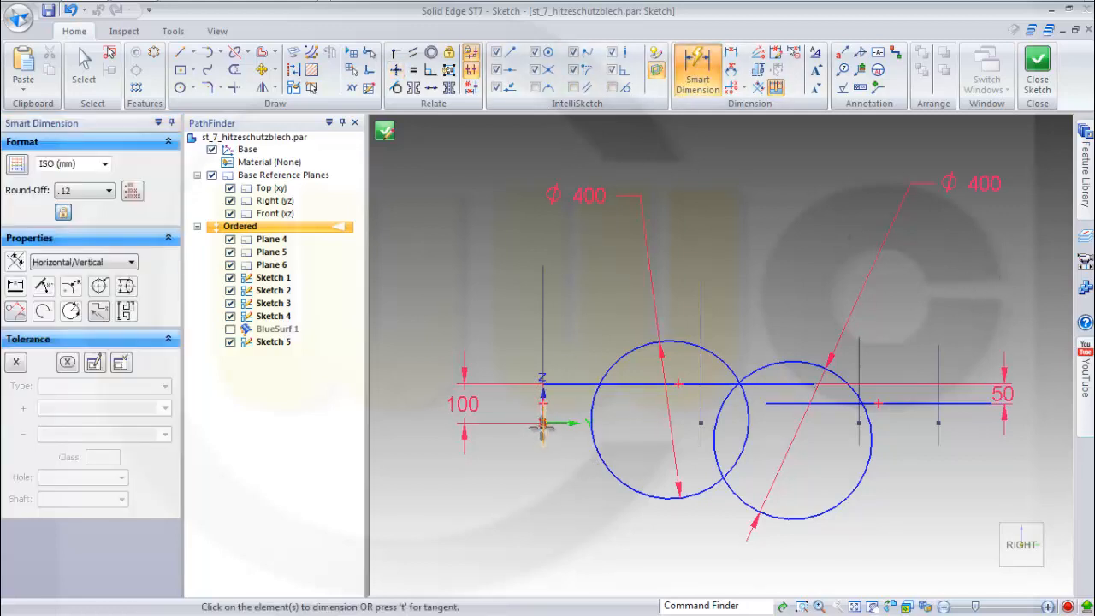
pyautogui.click(989, 402)
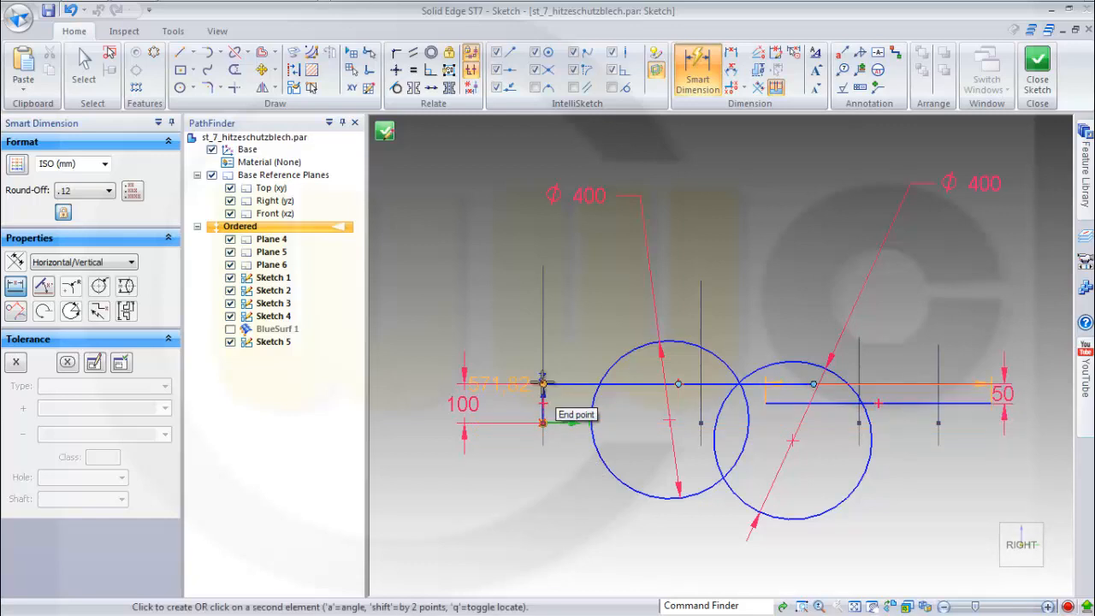
pyautogui.click(544, 411)
pyautogui.click(686, 231)
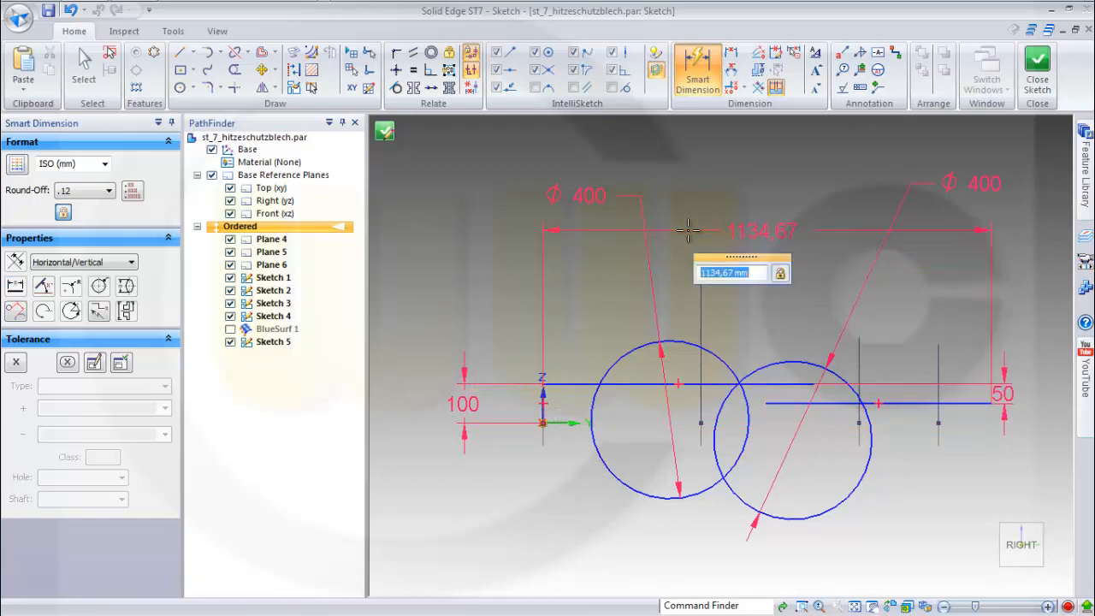
pyautogui.write('1000')
pyautogui.press('Return')
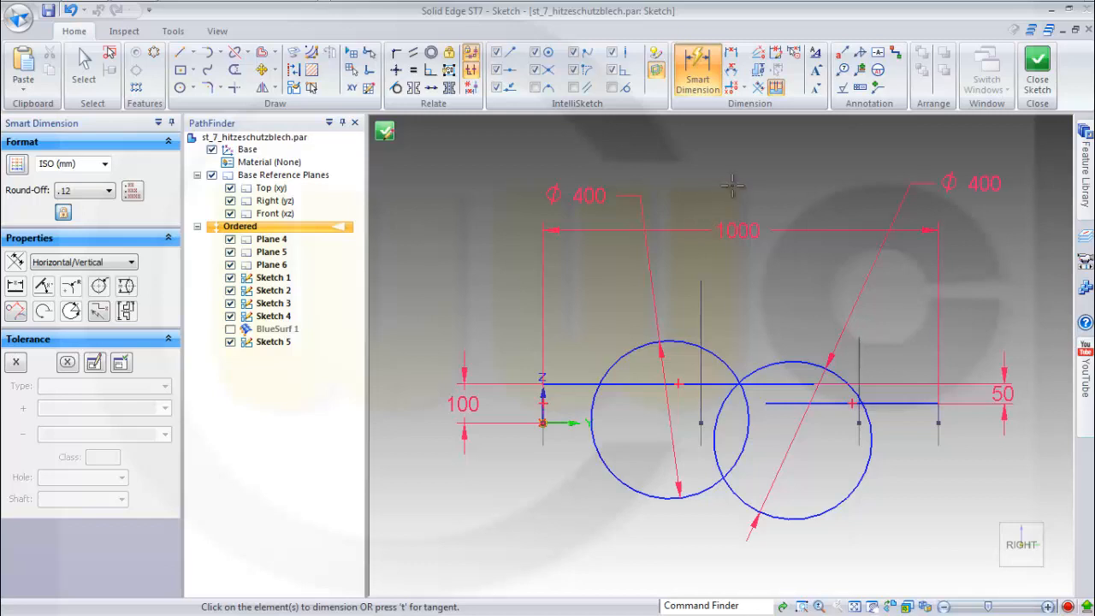
pyautogui.press('Escape')
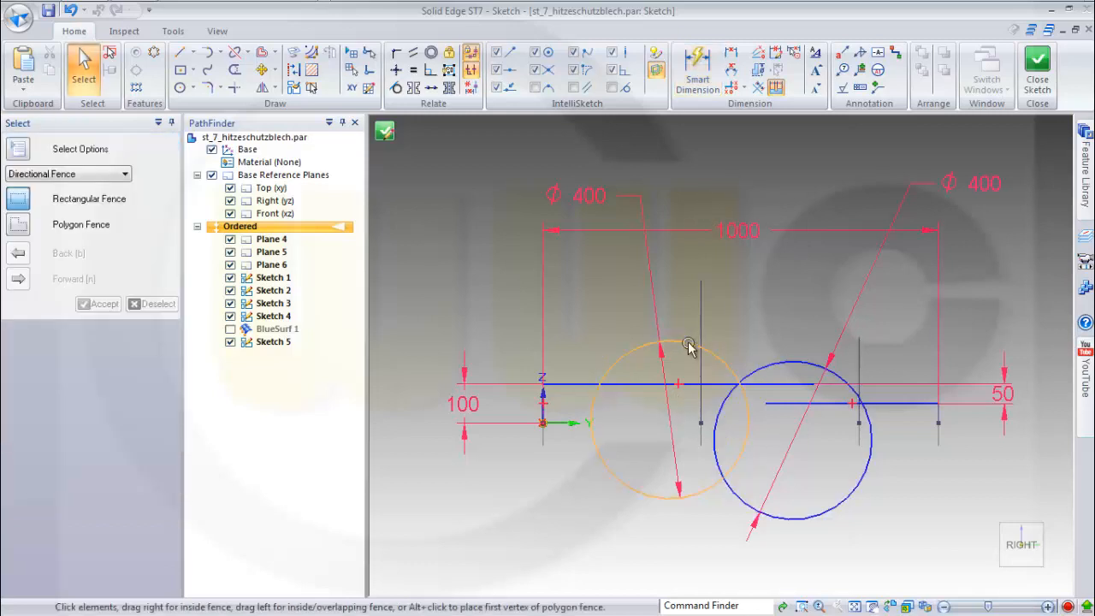
# Step: Move the first circle just beneath the upper line and the second circle just above the lower line
pyautogui.moveTo(689, 346); pyautogui.dragTo(710, 388)
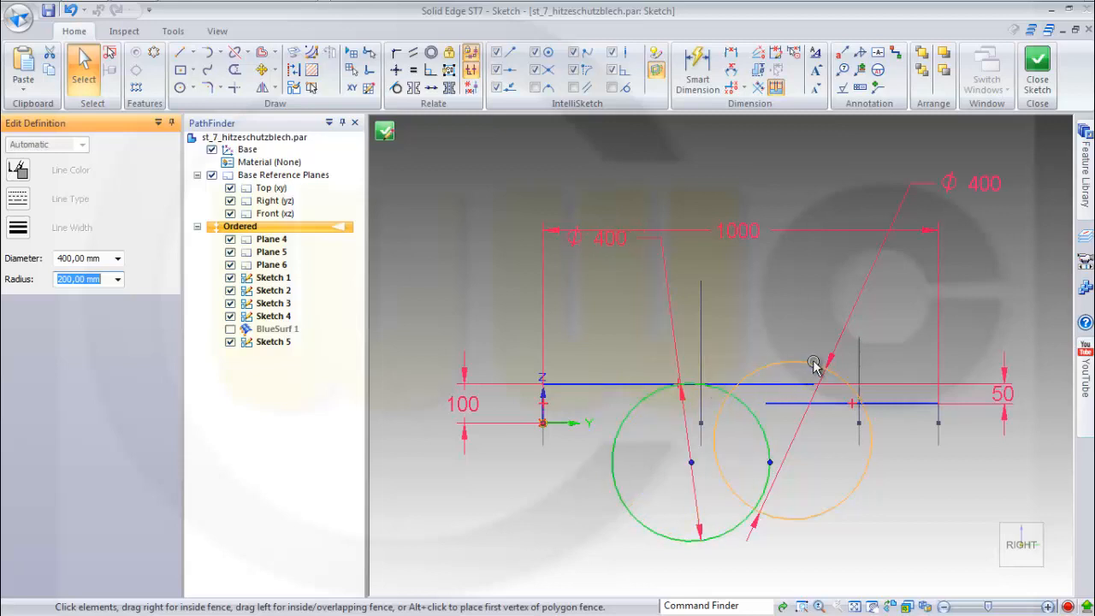
pyautogui.moveTo(814, 365); pyautogui.dragTo(814, 247)
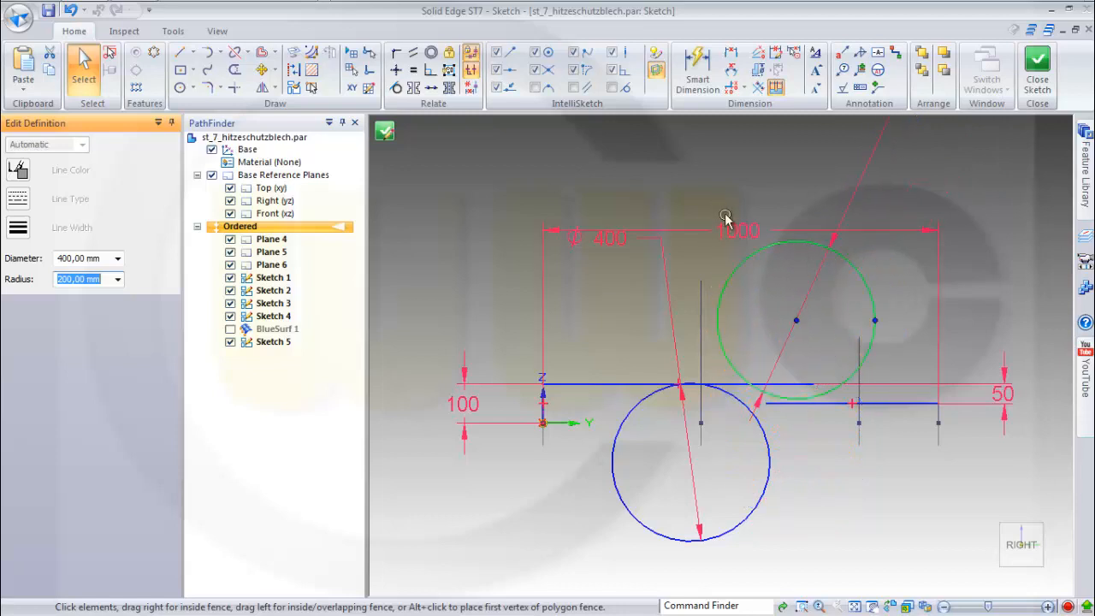
pyautogui.press('Escape')
# Step: Make the circle beneath the upper line tangent to that line
pyautogui.click(396, 87)
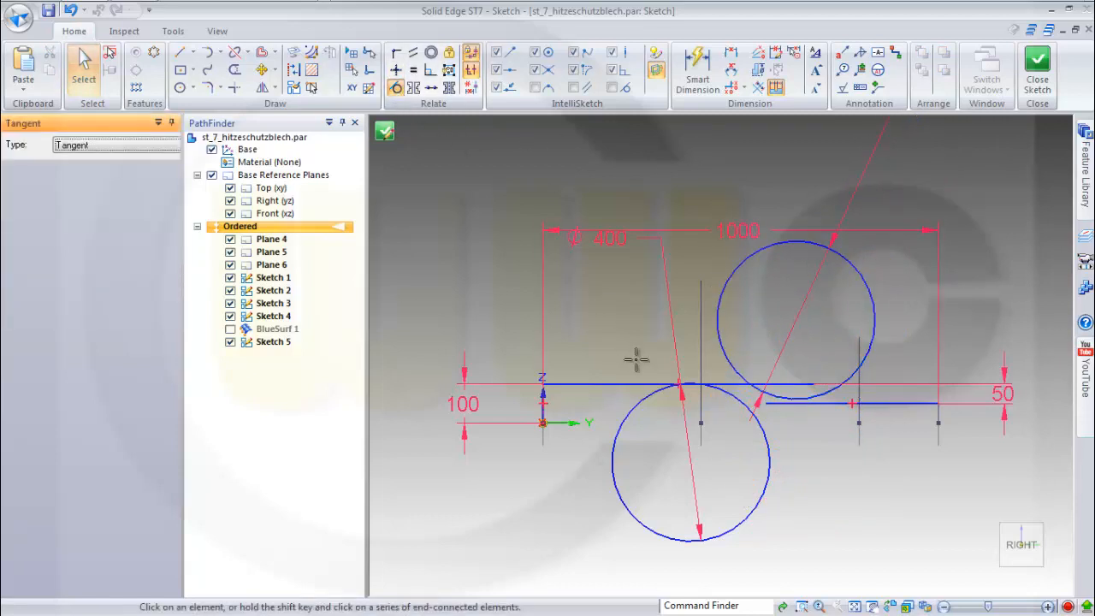
pyautogui.click(655, 386)
pyautogui.click(656, 385)
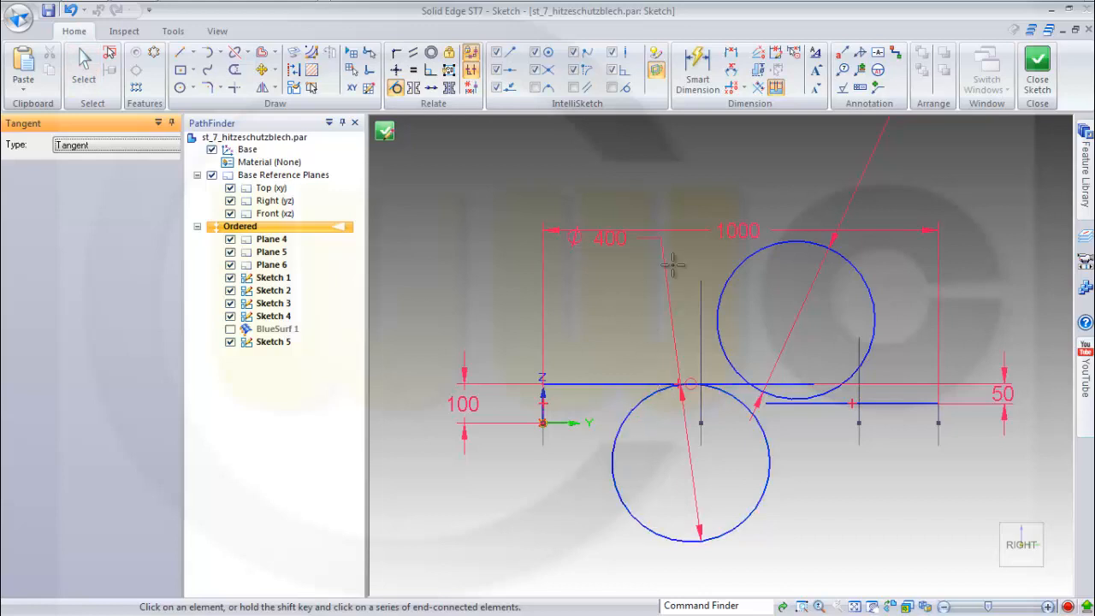
# Step: Make the circle above the lower line tangent to that line, and make the two circles tangent to each other
pyautogui.click(817, 389)
pyautogui.click(774, 405)
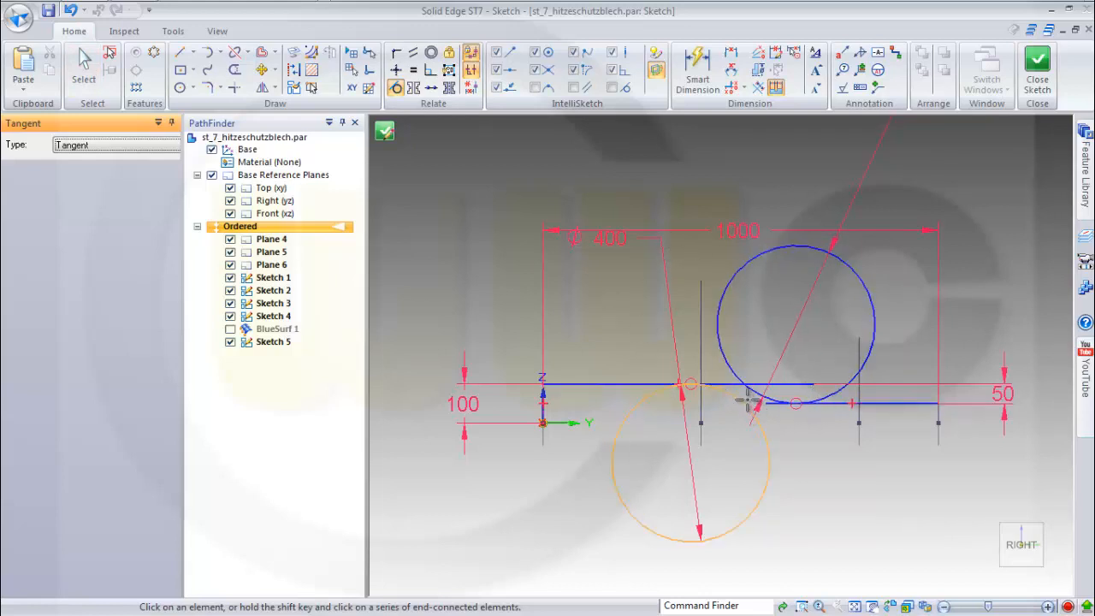
pyautogui.click(753, 410)
pyautogui.click(748, 389)
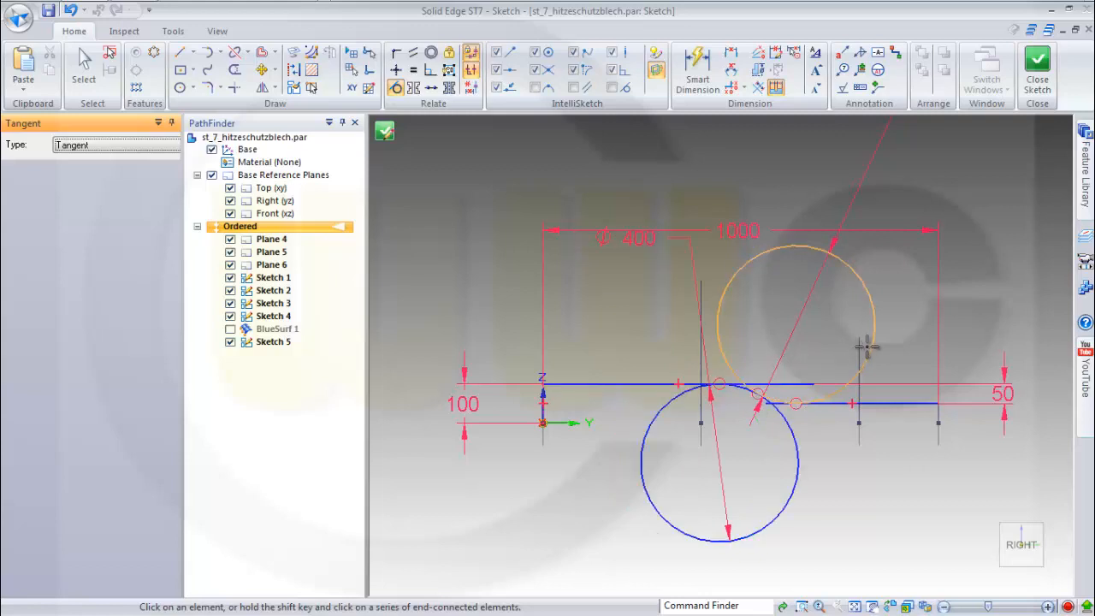
pyautogui.press('Escape')
# Step: Trim away the outer portions of both circles and the upper line's overhang past the transition
pyautogui.scroll(2, 856, 452)
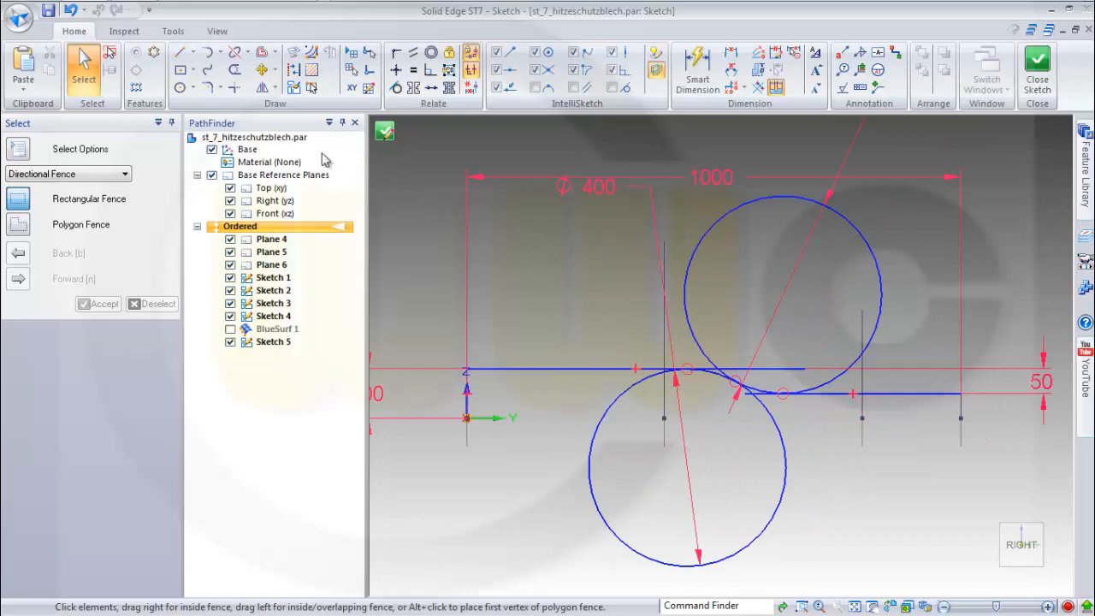
pyautogui.click(237, 72)
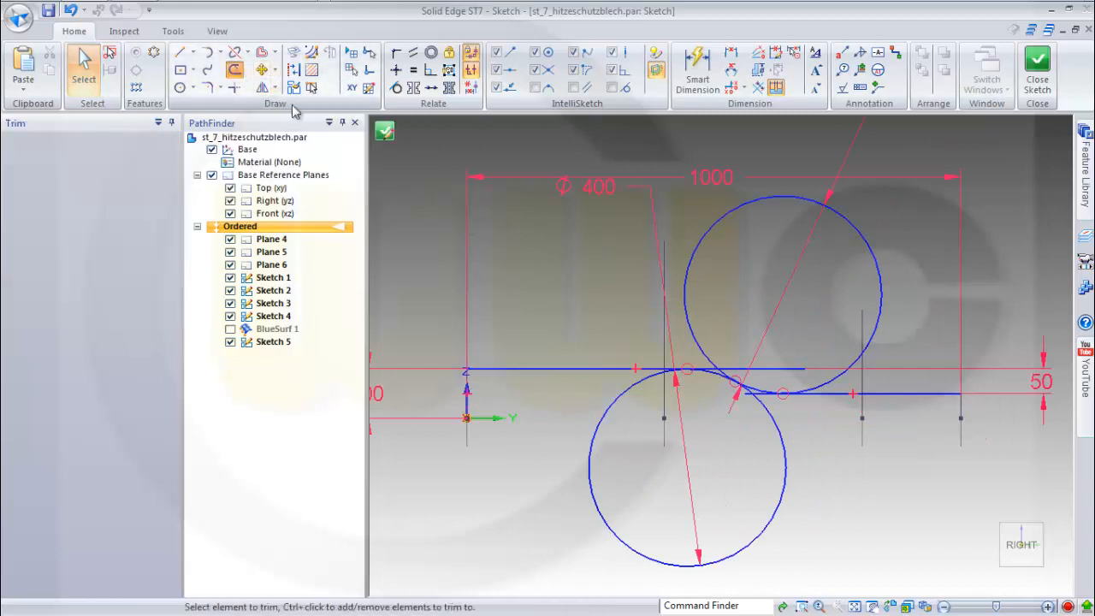
pyautogui.moveTo(674, 204); pyautogui.dragTo(765, 249)
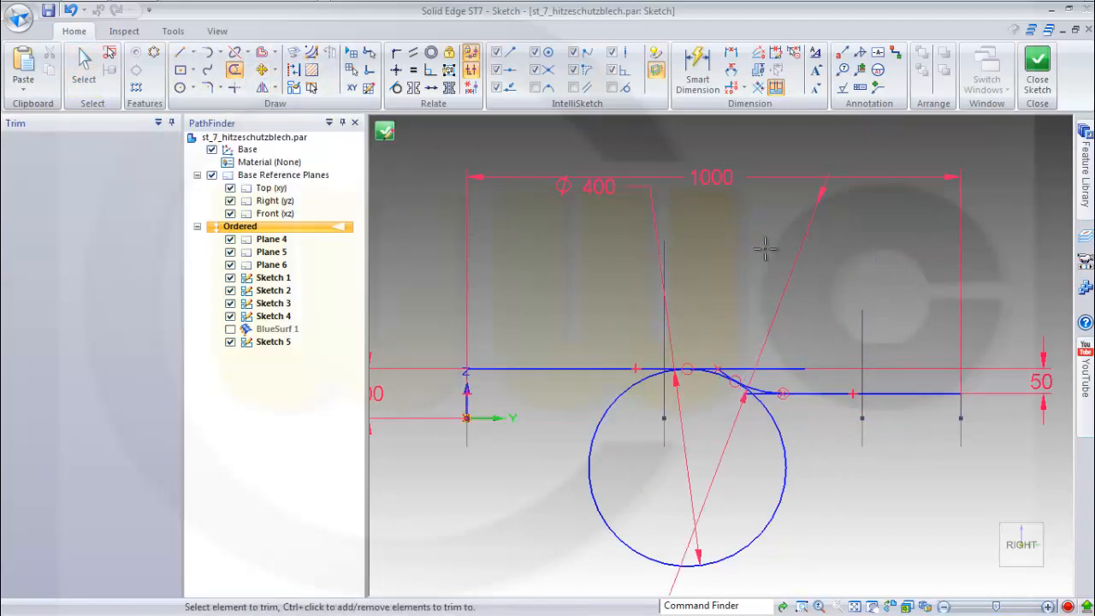
pyautogui.moveTo(826, 490); pyautogui.dragTo(717, 454)
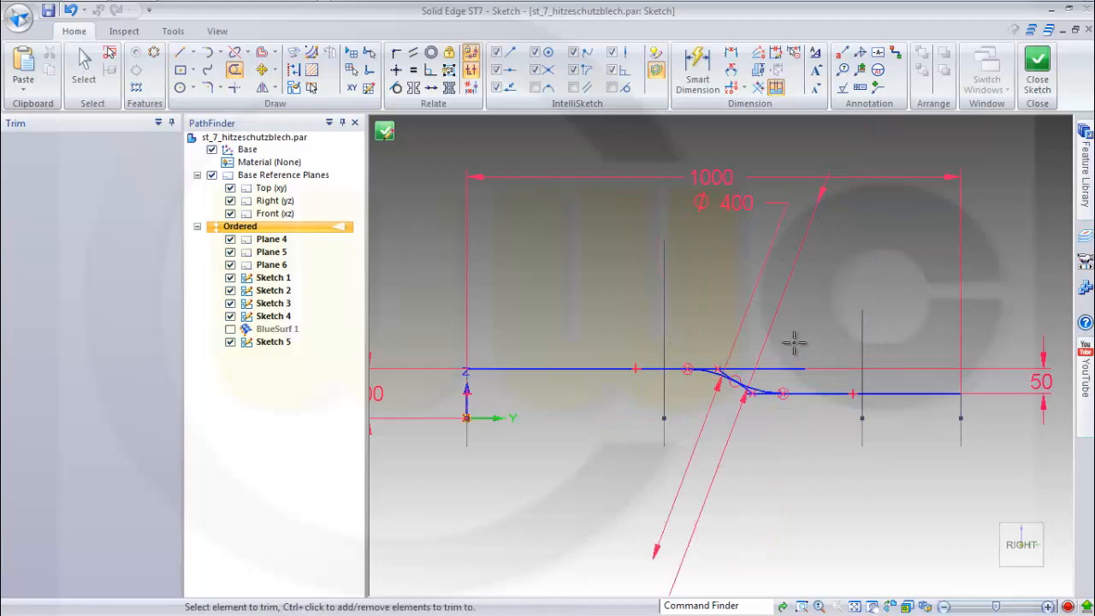
pyautogui.moveTo(794, 342); pyautogui.dragTo(809, 410)
# Step: Trim the leftover lower line stub and surplus arc ends, leaving one continuous S-shaped transition between the two lines
pyautogui.scroll(4, 770, 443)
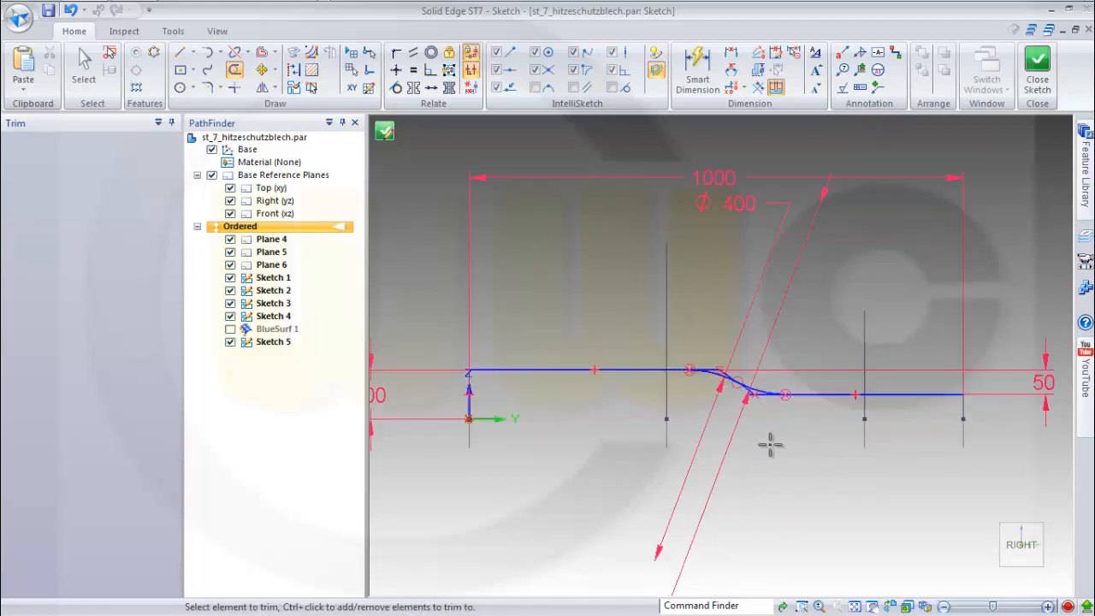
pyautogui.moveTo(796, 350); pyautogui.dragTo(796, 336)
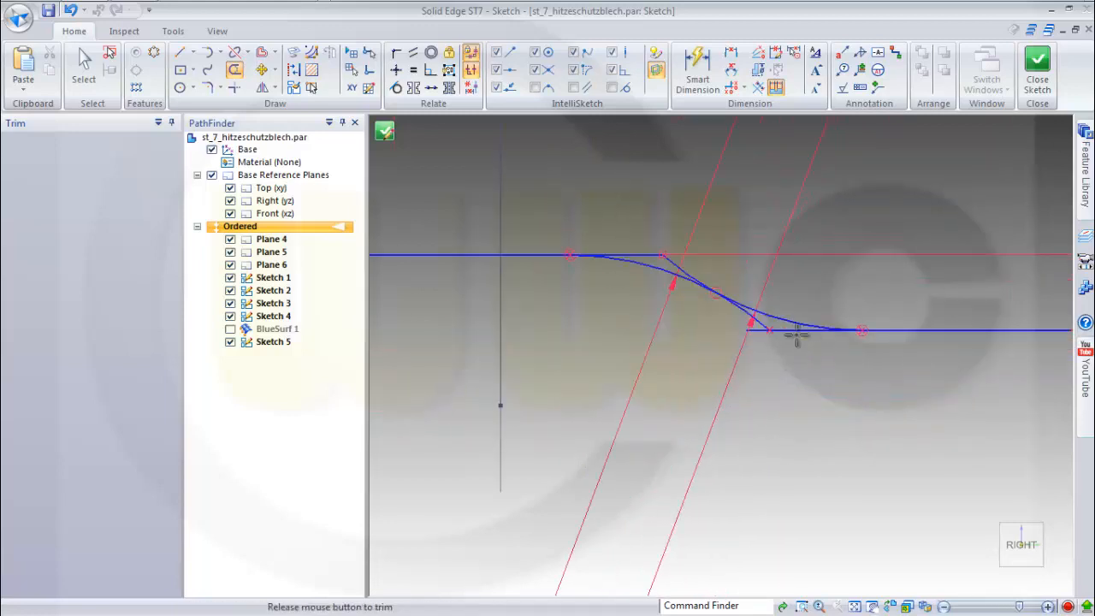
pyautogui.moveTo(728, 319)
pyautogui.mouseDown()
pyautogui.moveTo(719, 349)
pyautogui.moveTo(773, 339)
pyautogui.moveTo(792, 352)
pyautogui.mouseUp()
pyautogui.moveTo(732, 274); pyautogui.dragTo(633, 238)
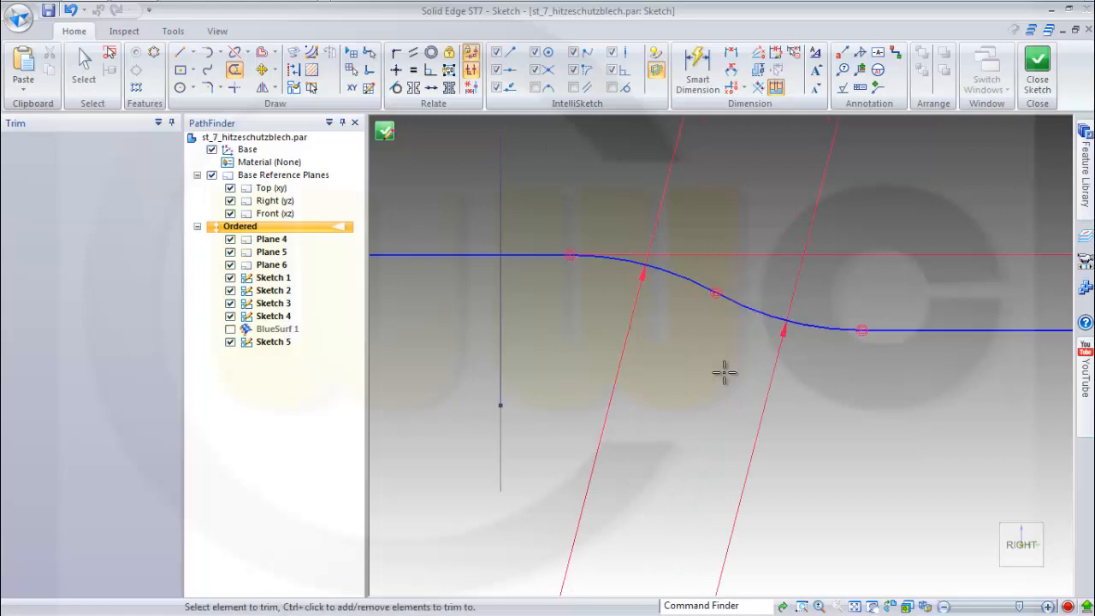
# Step: Dimension the horizontal distance from the lower arc's centre to the lower line's far end as 400 mm
pyautogui.scroll(-5, 724, 371)
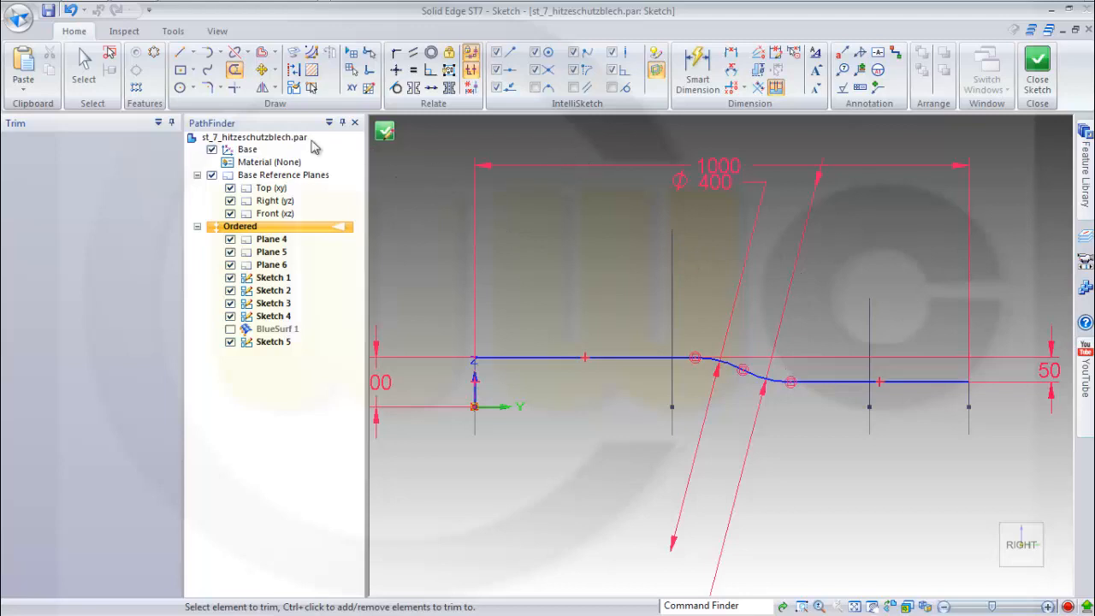
pyautogui.click(698, 66)
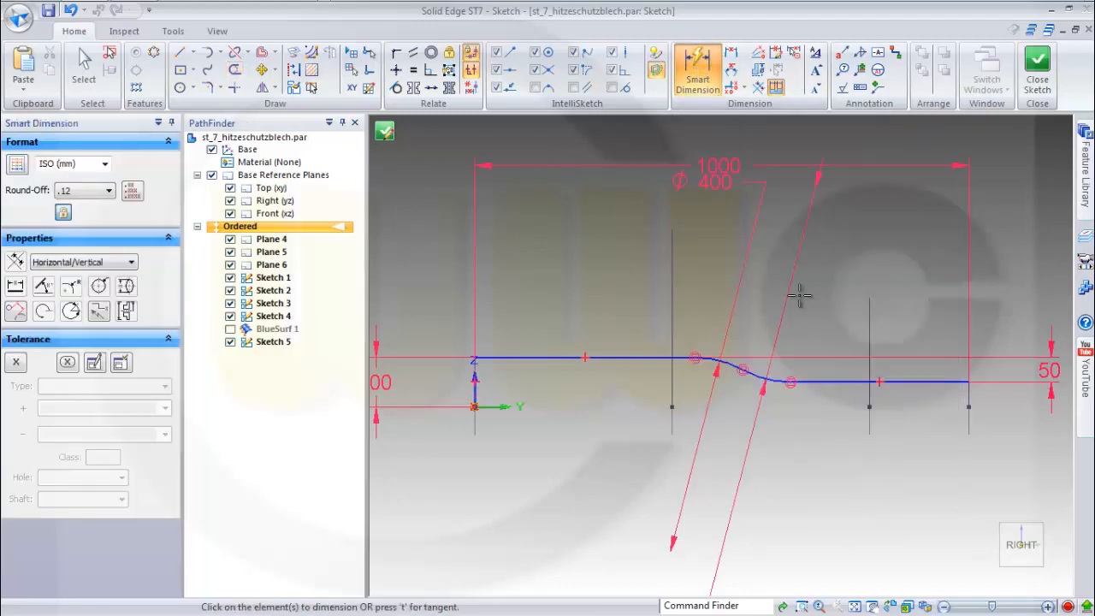
pyautogui.click(768, 377)
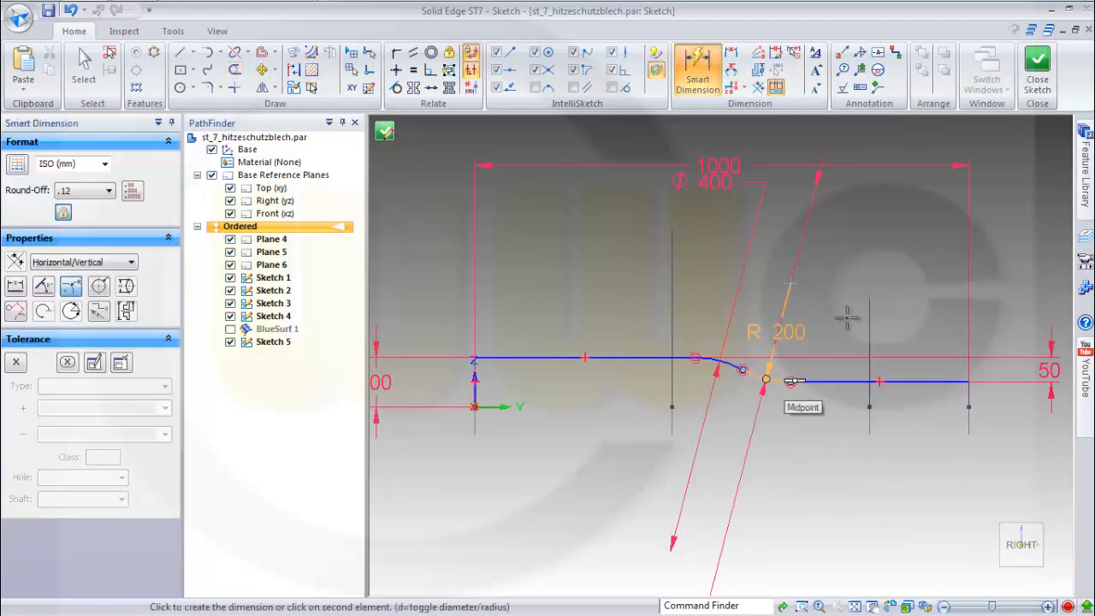
pyautogui.click(967, 381)
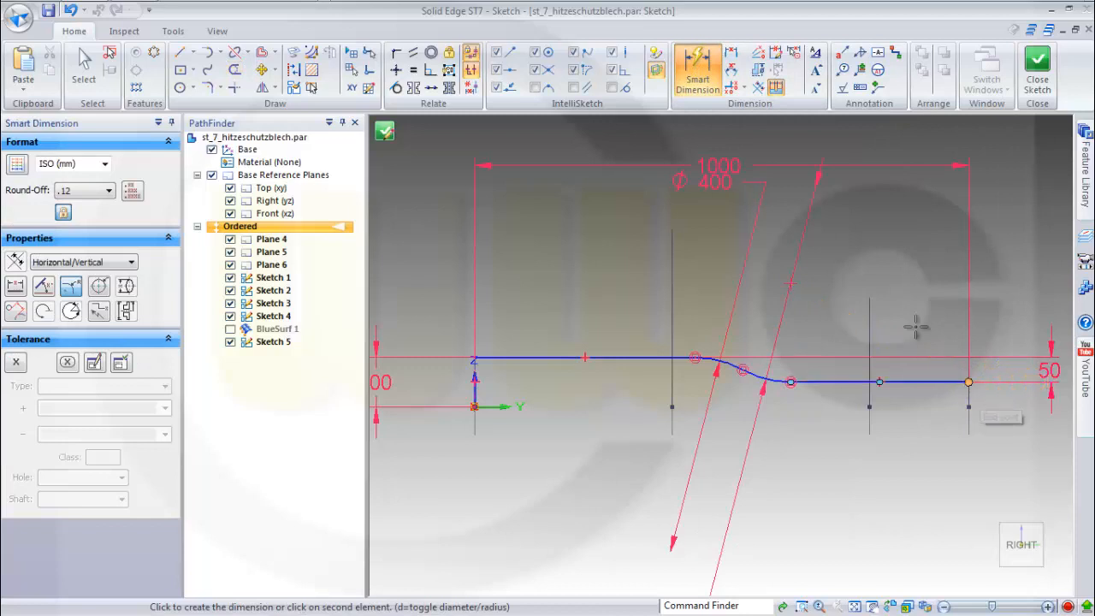
pyautogui.click(890, 241)
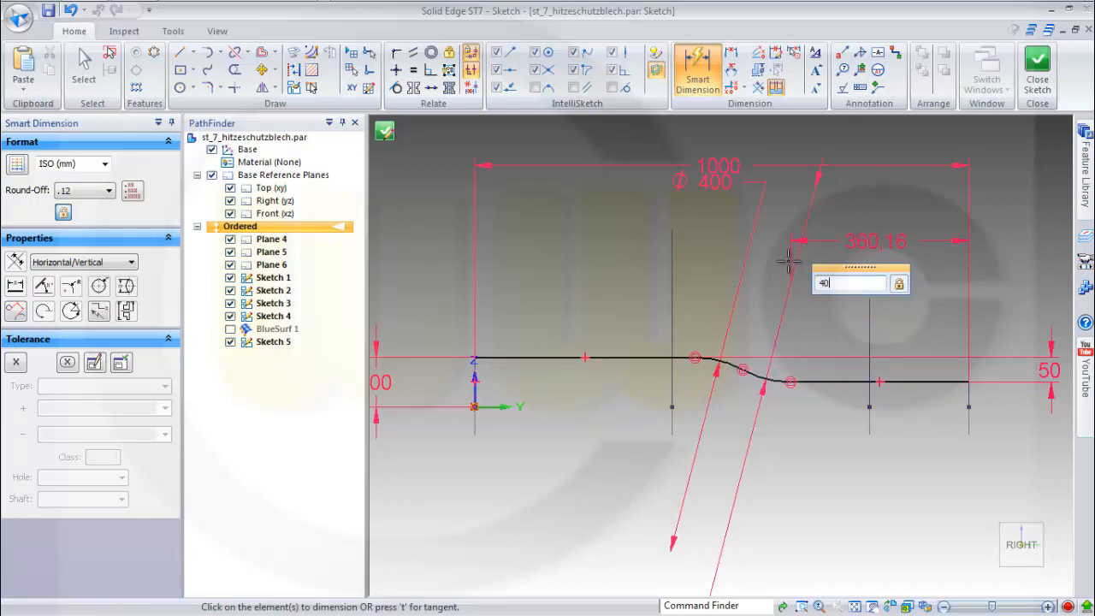
pyautogui.press('Return')
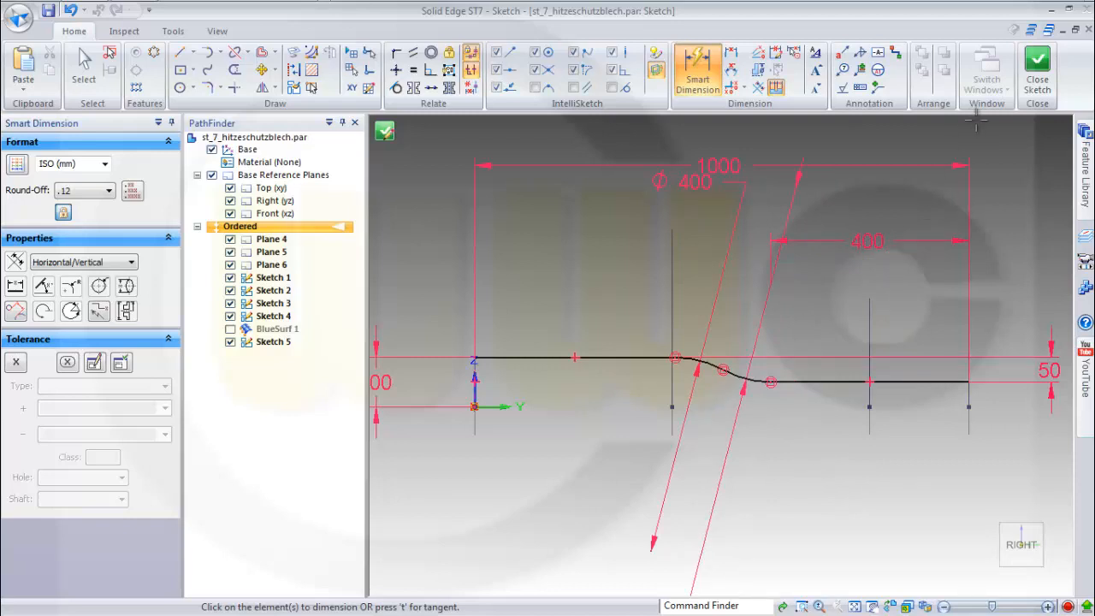
# Step: Finish the side-view contour sketch and start a new sketch on the Top (xy) plane
pyautogui.click(1036, 68)
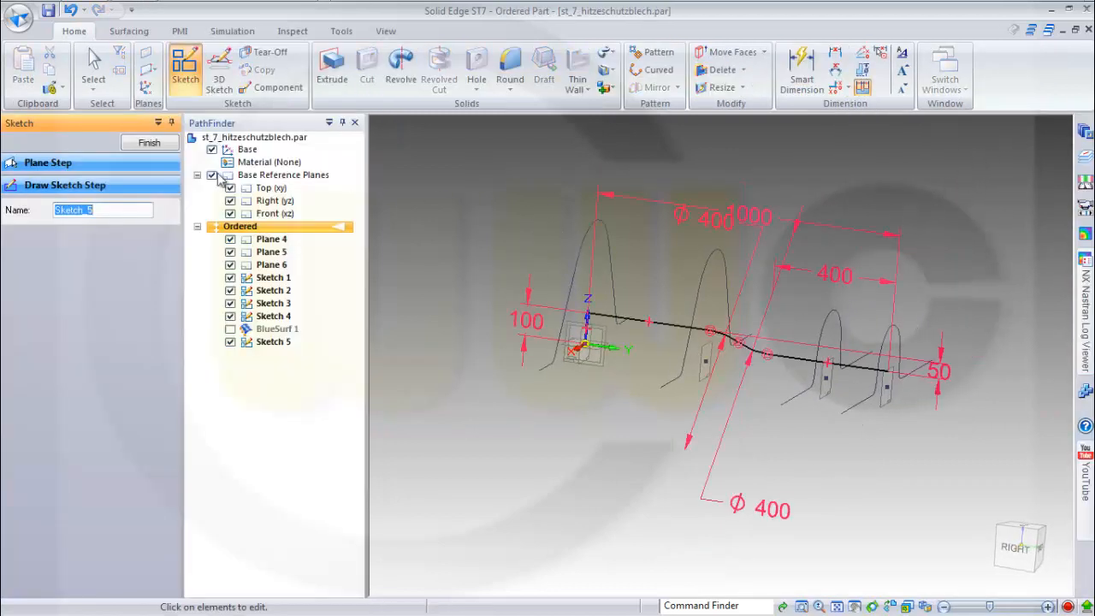
pyautogui.click(148, 143)
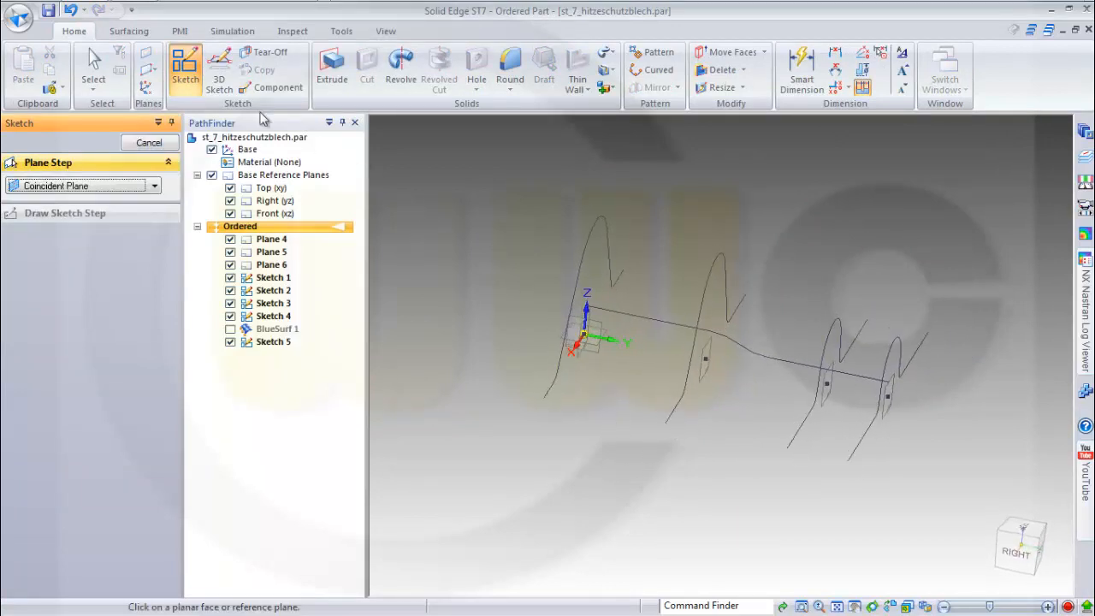
pyautogui.click(595, 351)
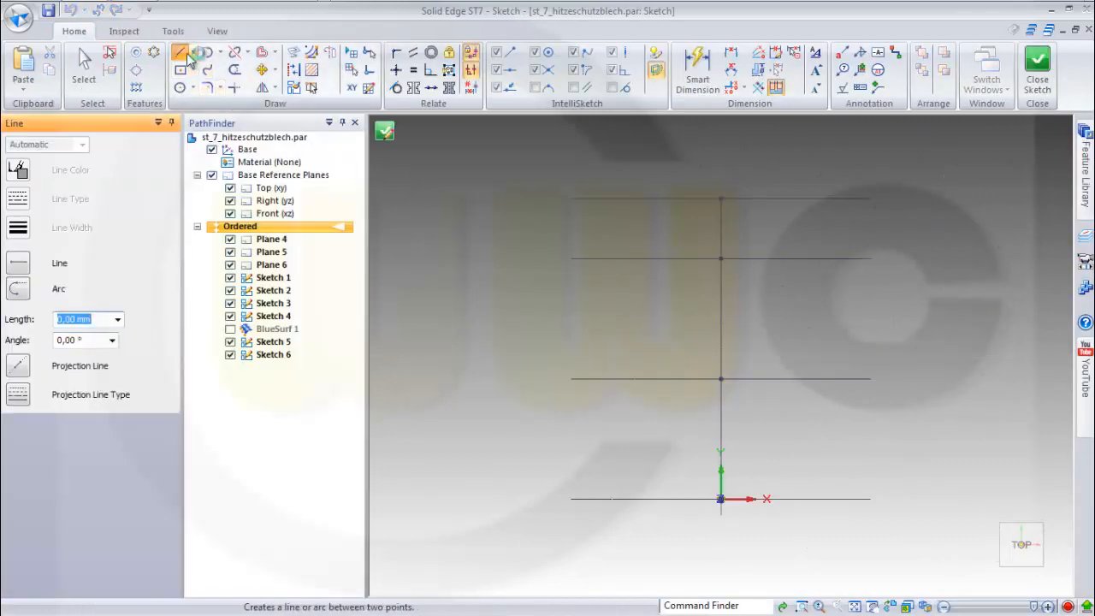
# Step: Sketch two connected slanted lines, about 436 mm and 447 mm long, forming a sideways V on the positive X side
pyautogui.click(746, 476)
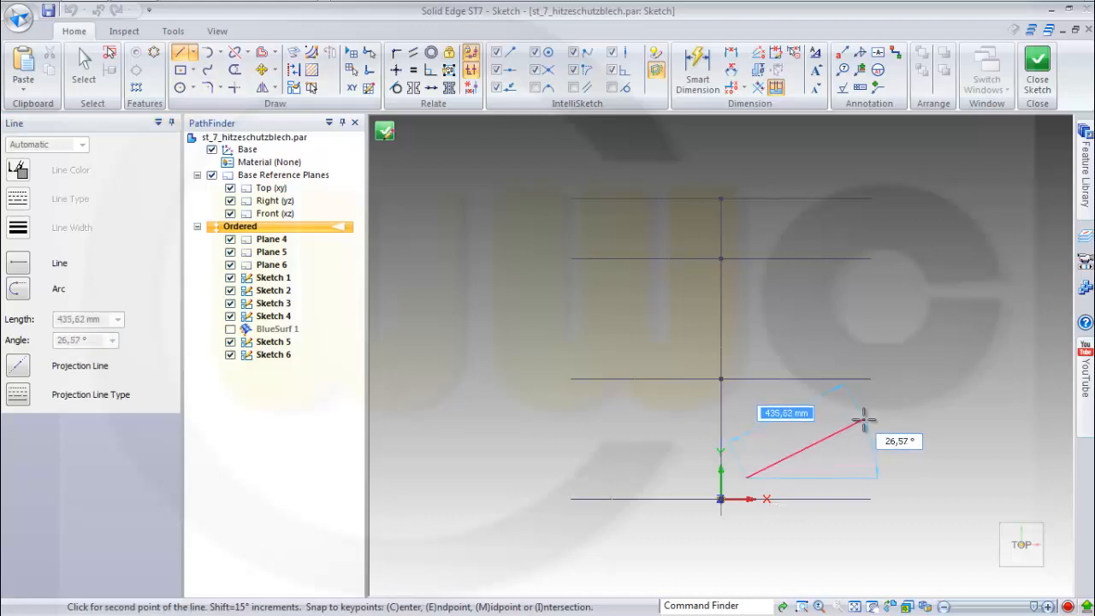
pyautogui.click(864, 420)
pyautogui.click(747, 353)
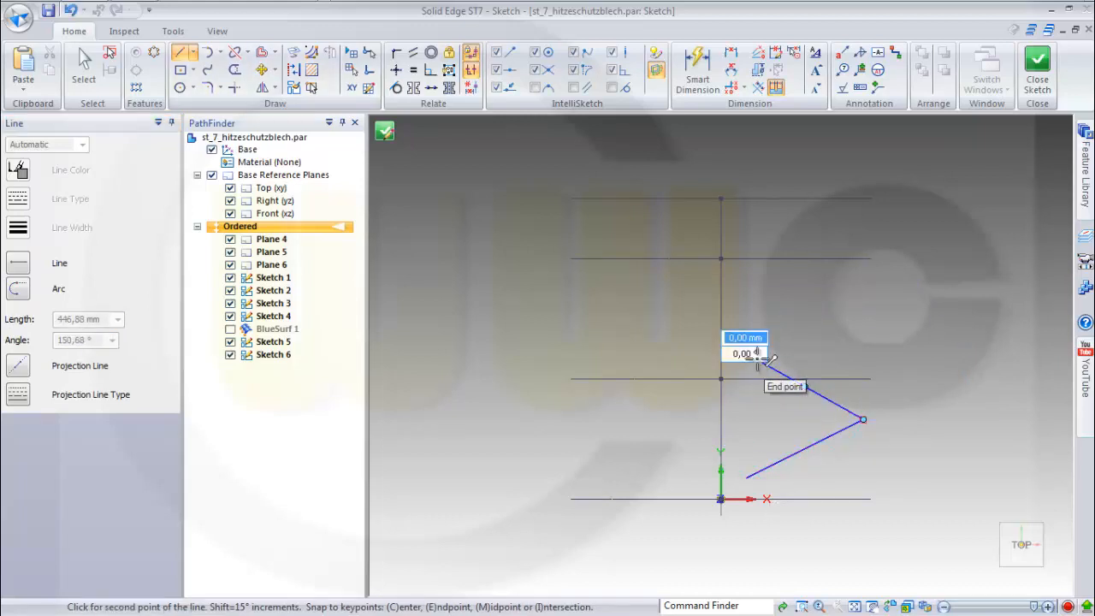
pyautogui.press('Escape')
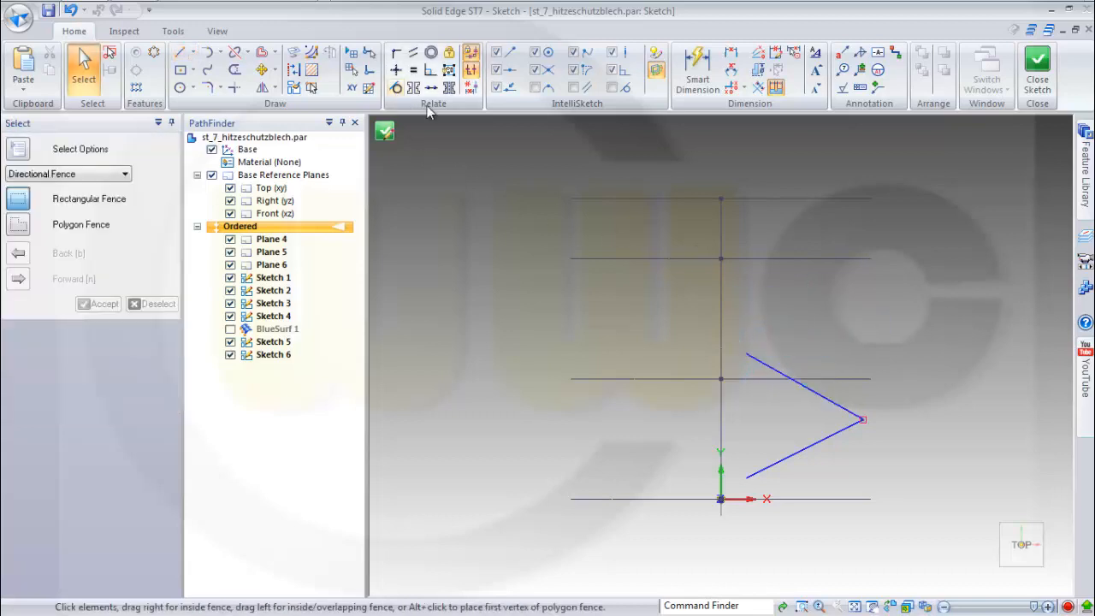
# Step: Fillet the corner between the two slanted lines with a radius of about 80 mm
pyautogui.click(180, 52)
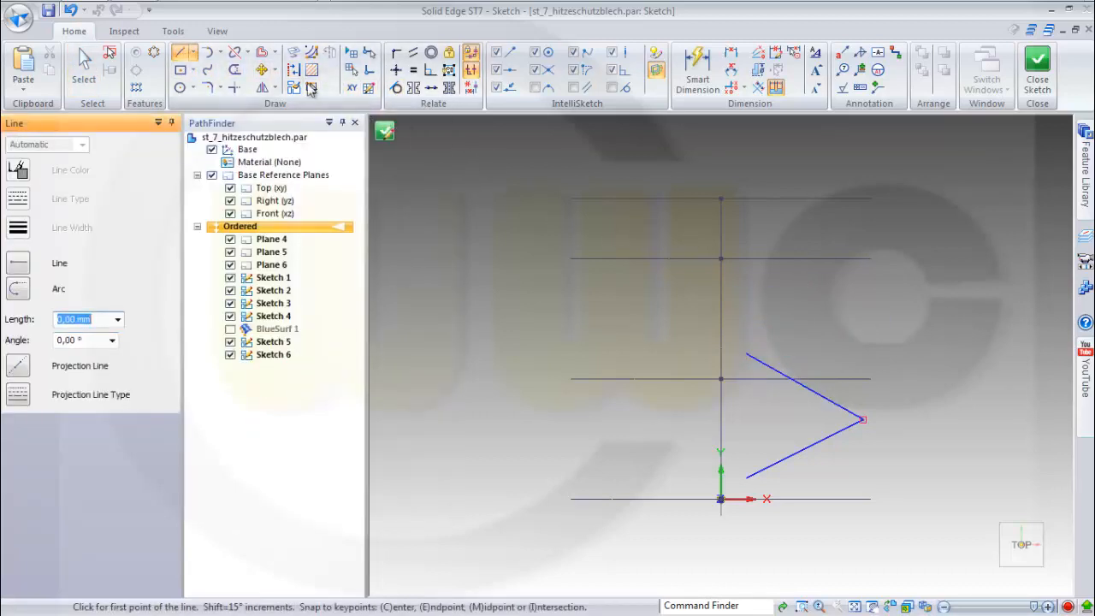
pyautogui.click(206, 88)
pyautogui.click(843, 402)
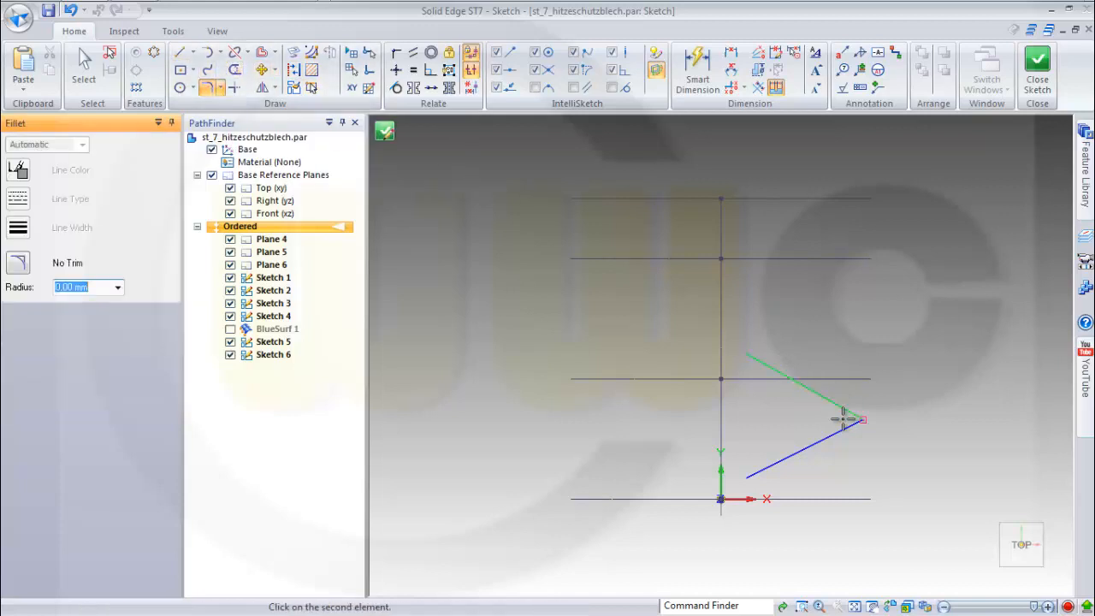
pyautogui.click(838, 425)
pyautogui.click(837, 419)
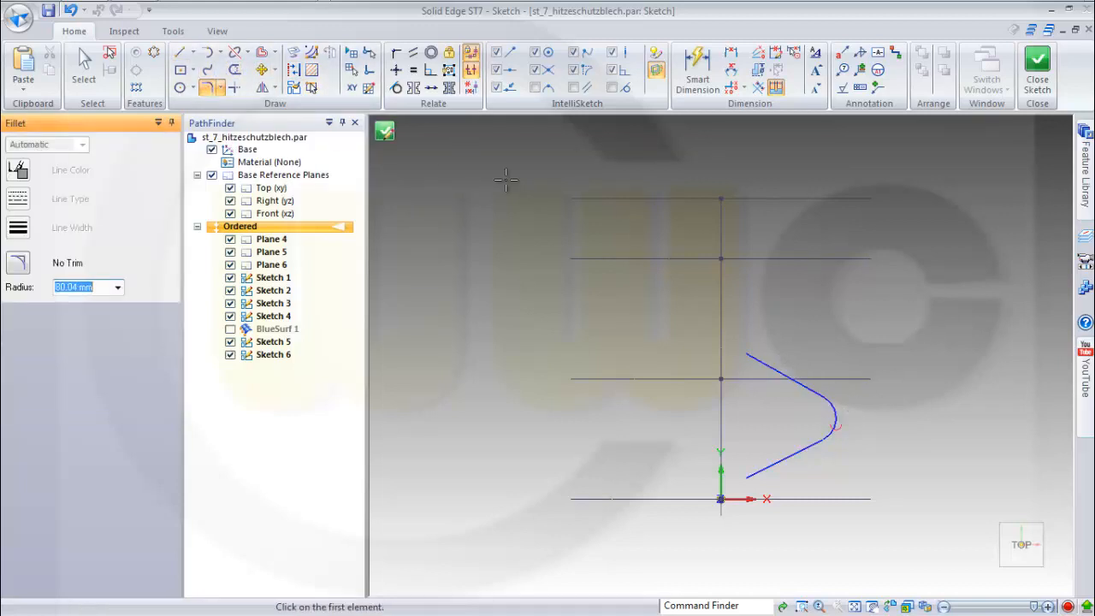
# Step: Draw a horizontal line about 238 mm long from the fillet arc's centre toward the Y axis and convert it to construction geometry
pyautogui.click(180, 52)
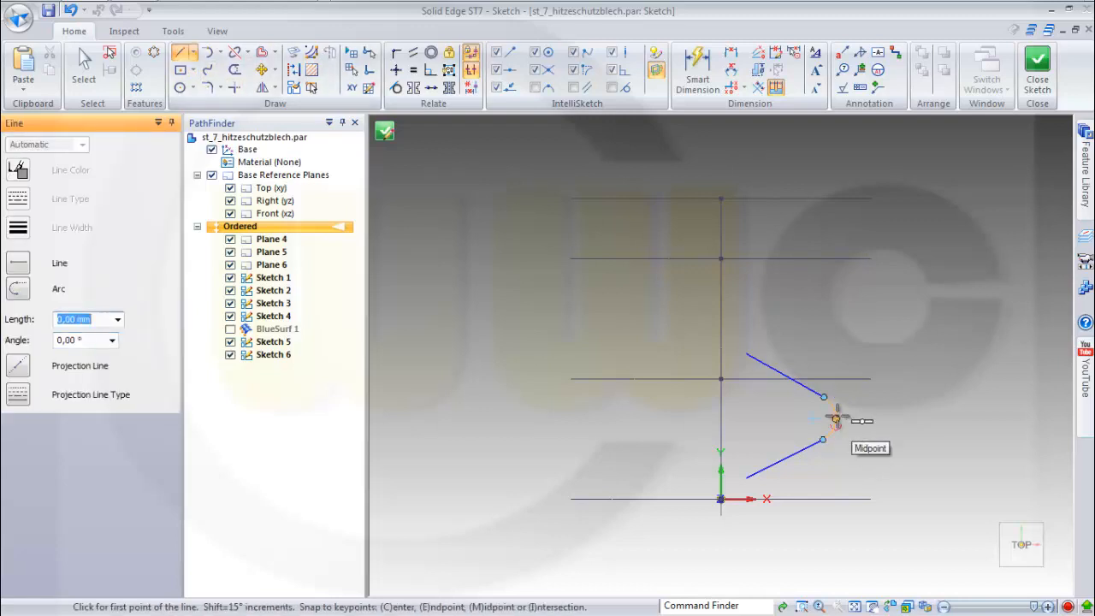
pyautogui.click(810, 418)
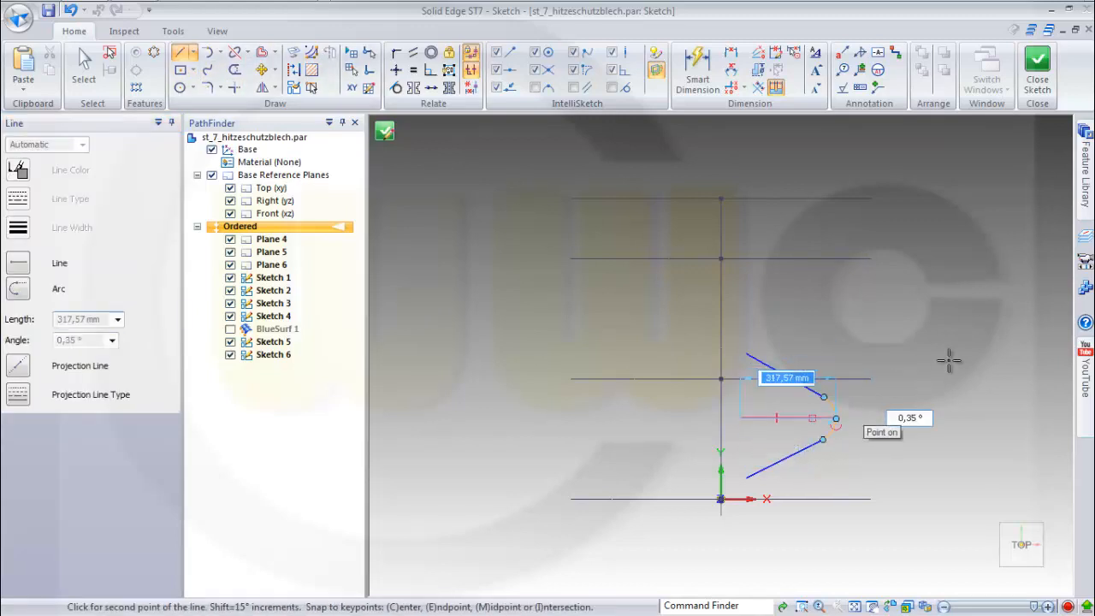
pyautogui.press('Escape')
pyautogui.click(753, 423)
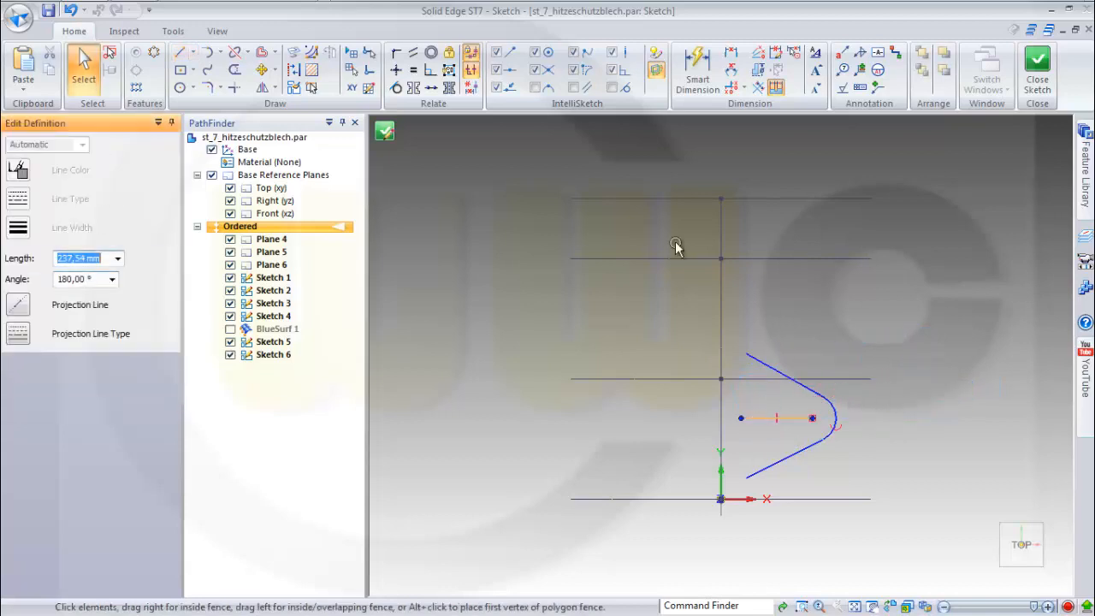
pyautogui.click(293, 70)
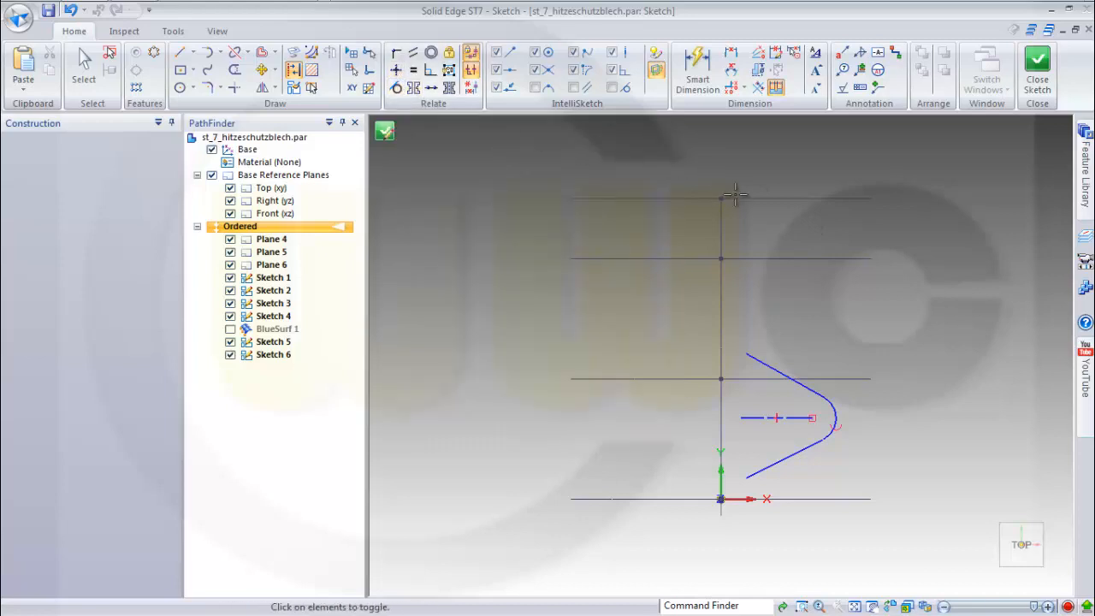
pyautogui.press('Escape')
# Step: Align the open ends of both slanted lines vertically with the construction line's free end using Horizontal/Vertical relations
pyautogui.click(396, 69)
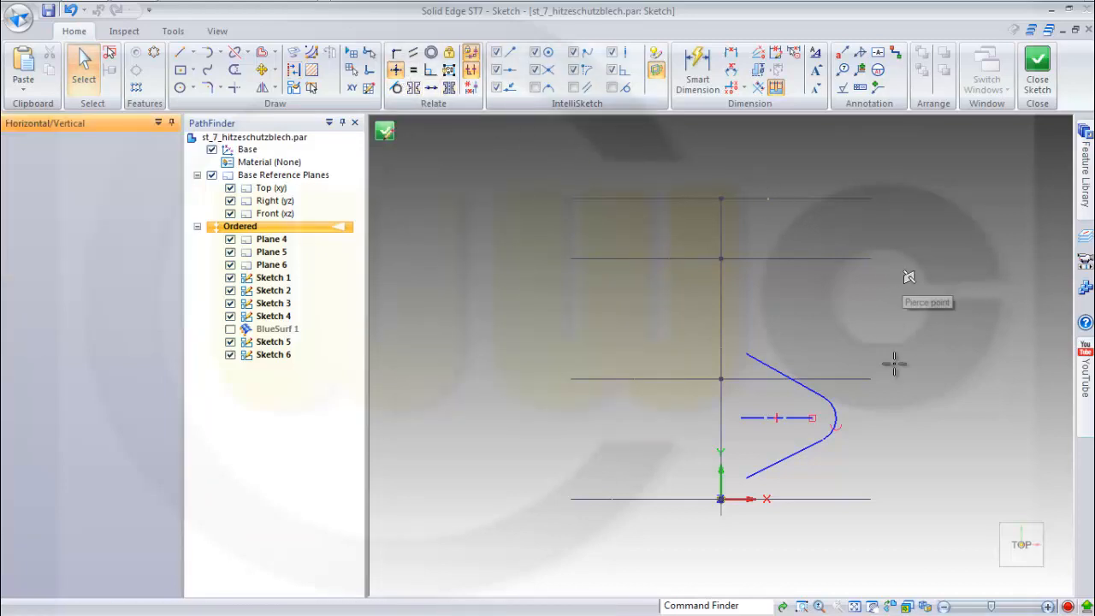
pyautogui.click(747, 478)
pyautogui.click(741, 418)
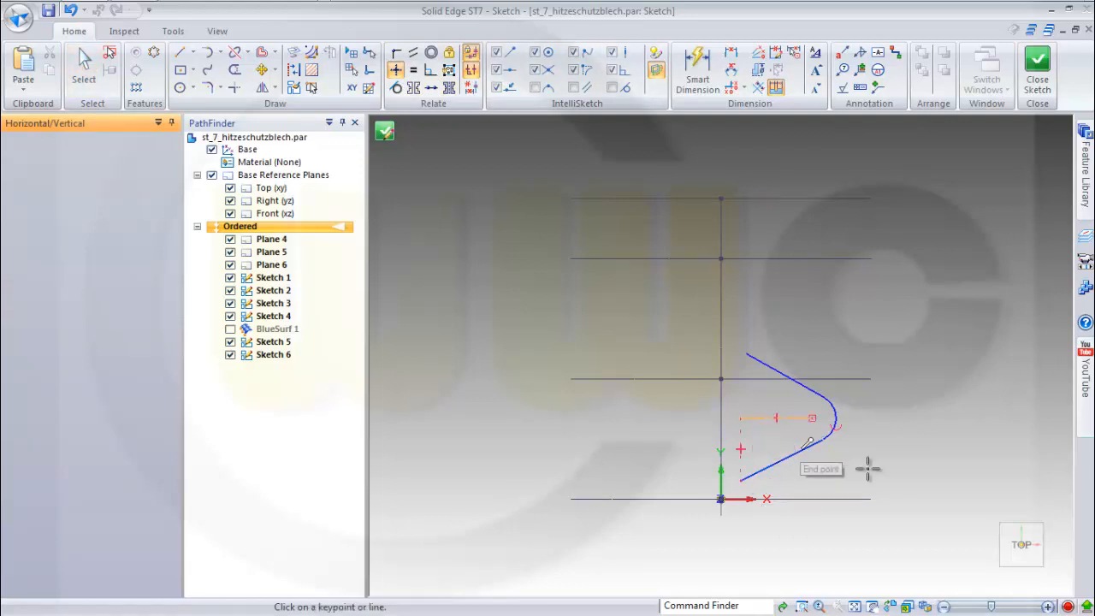
pyautogui.click(747, 353)
pyautogui.click(741, 418)
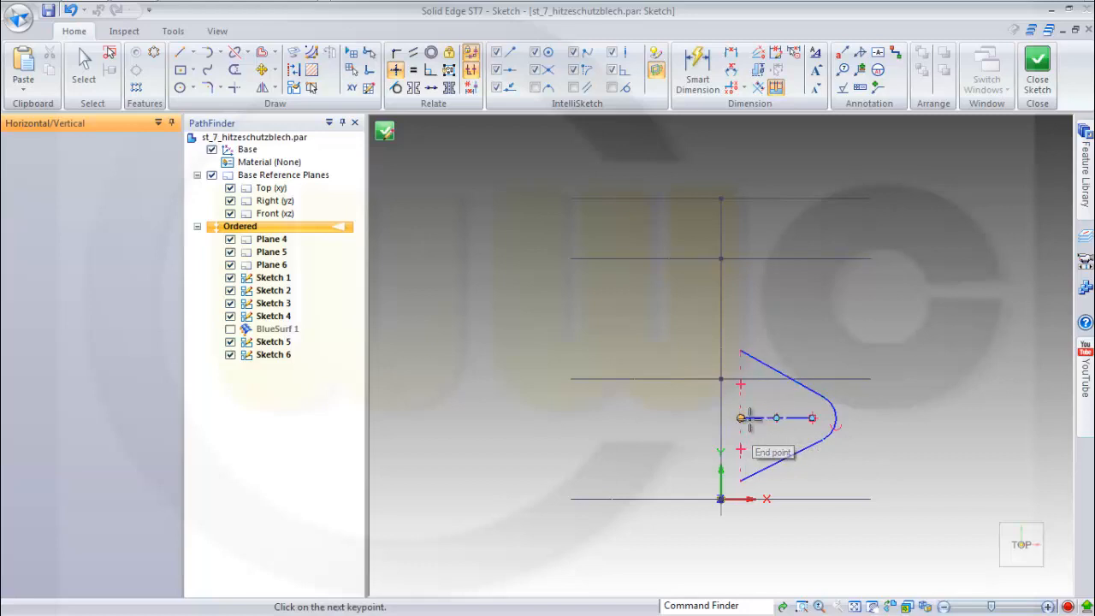
# Step: Try to align the lower slanted line's open end horizontally with the origin, and undo that relation
pyautogui.click(733, 490)
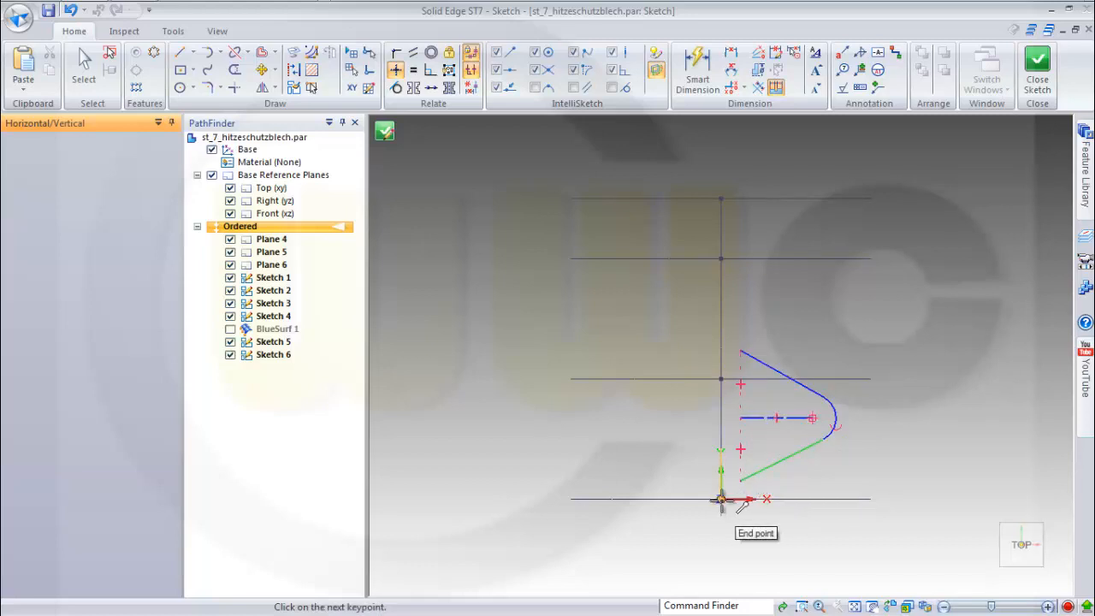
pyautogui.click(721, 499)
pyautogui.click(722, 500)
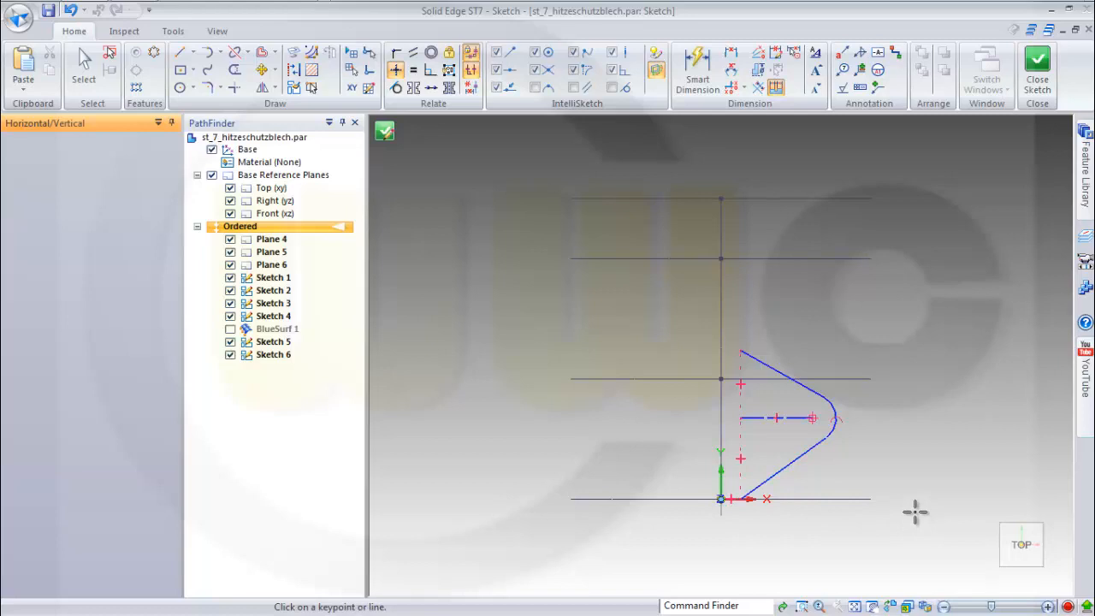
pyautogui.press('Escape')
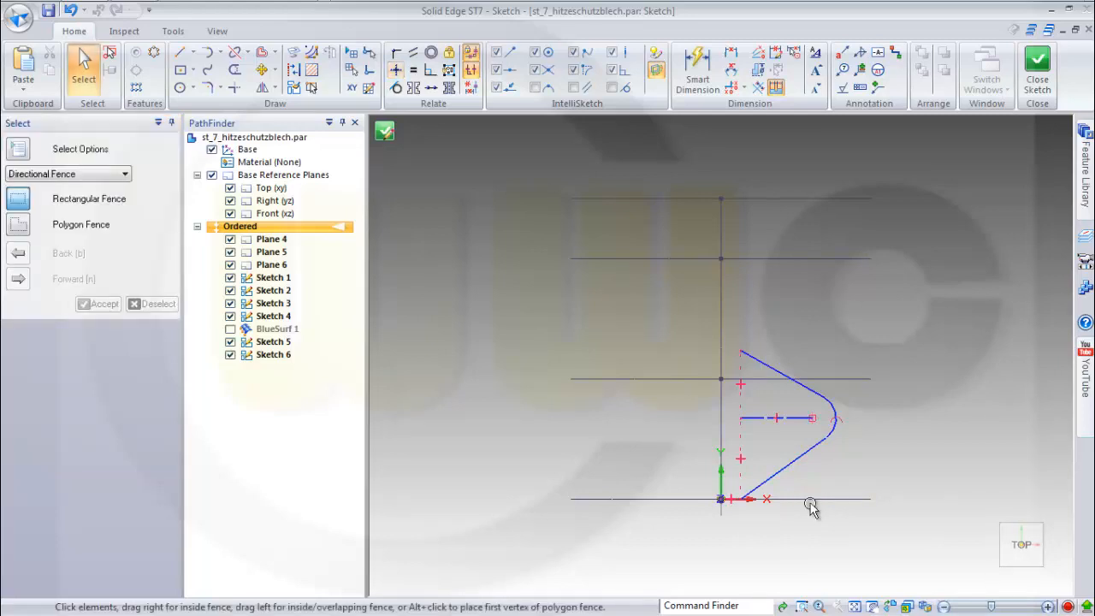
pyautogui.hotkey('ctrl', 'z')
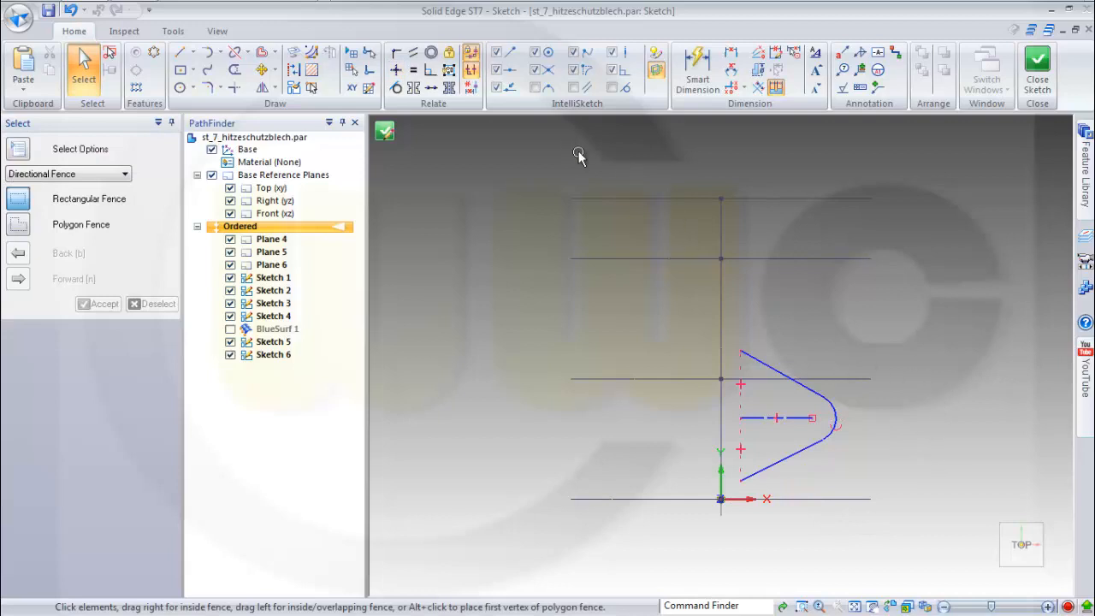
# Step: Align the construction line's free end vertically with the origin using a Horizontal/Vertical relation
pyautogui.click(396, 69)
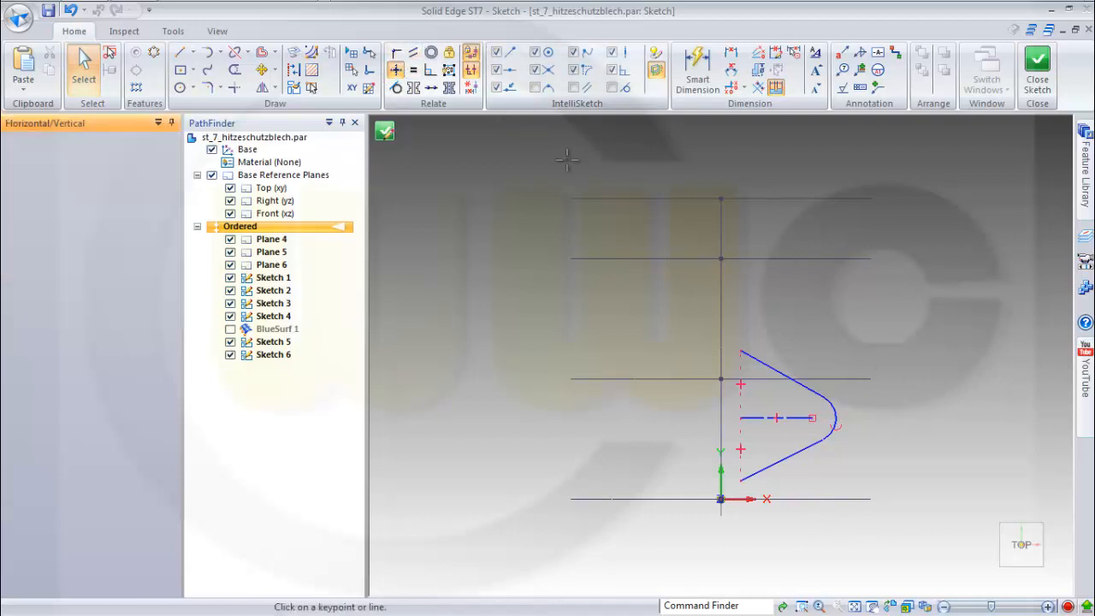
pyautogui.click(740, 417)
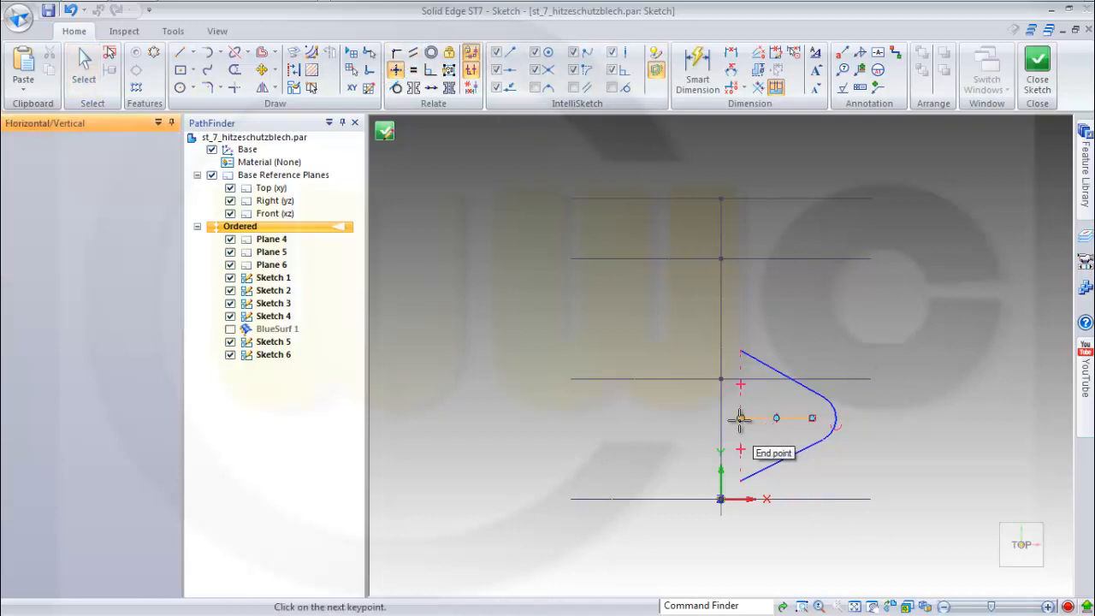
pyautogui.click(720, 498)
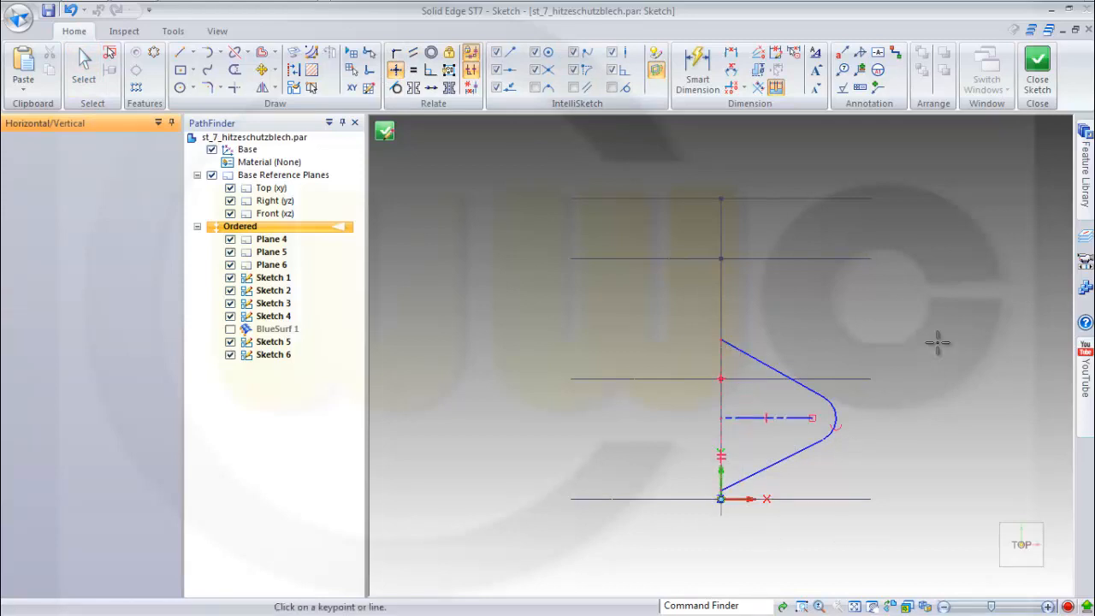
# Step: Dimension the fillet arc between the two slanted lines with a radius of 40 mm
pyautogui.click(698, 69)
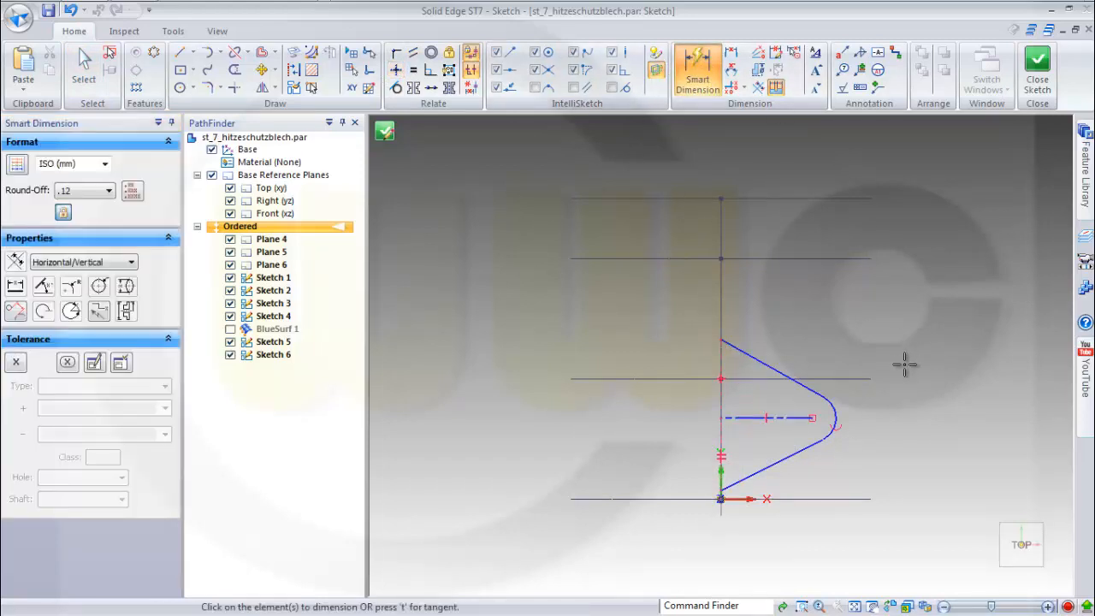
pyautogui.click(837, 417)
pyautogui.click(895, 415)
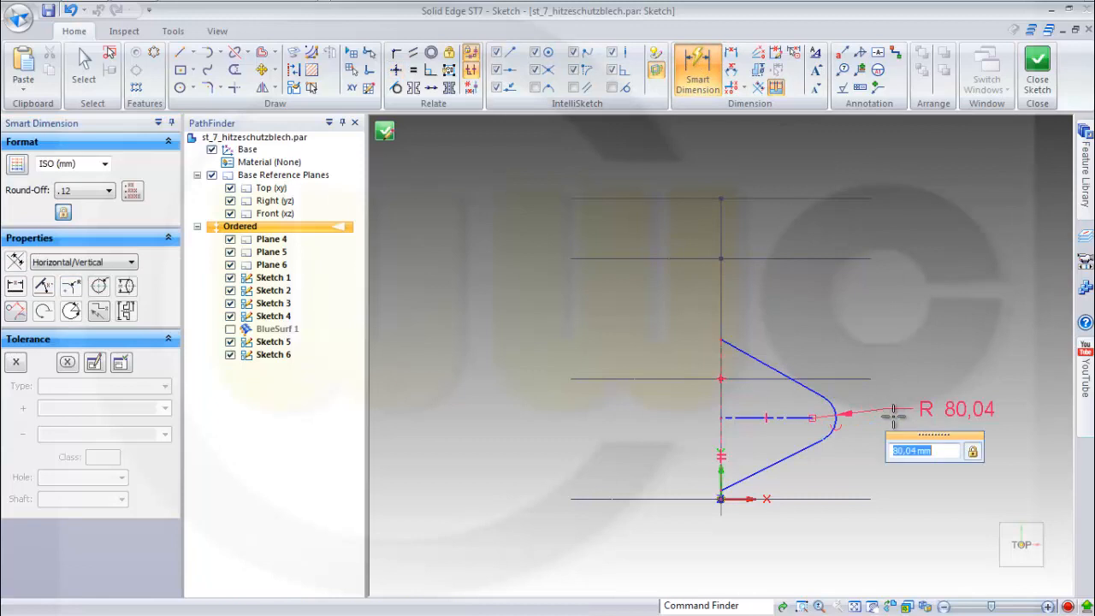
pyautogui.write('40')
pyautogui.press('Return')
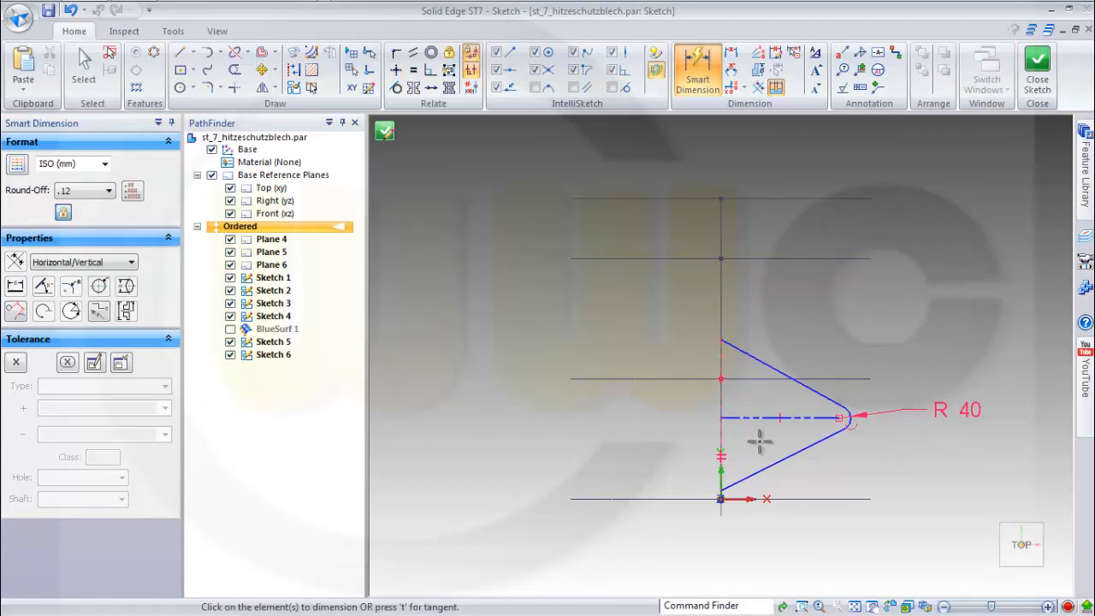
# Step: Dimension the horizontal construction line's length, try a value of 450 mm, and undo that value change
pyautogui.click(750, 418)
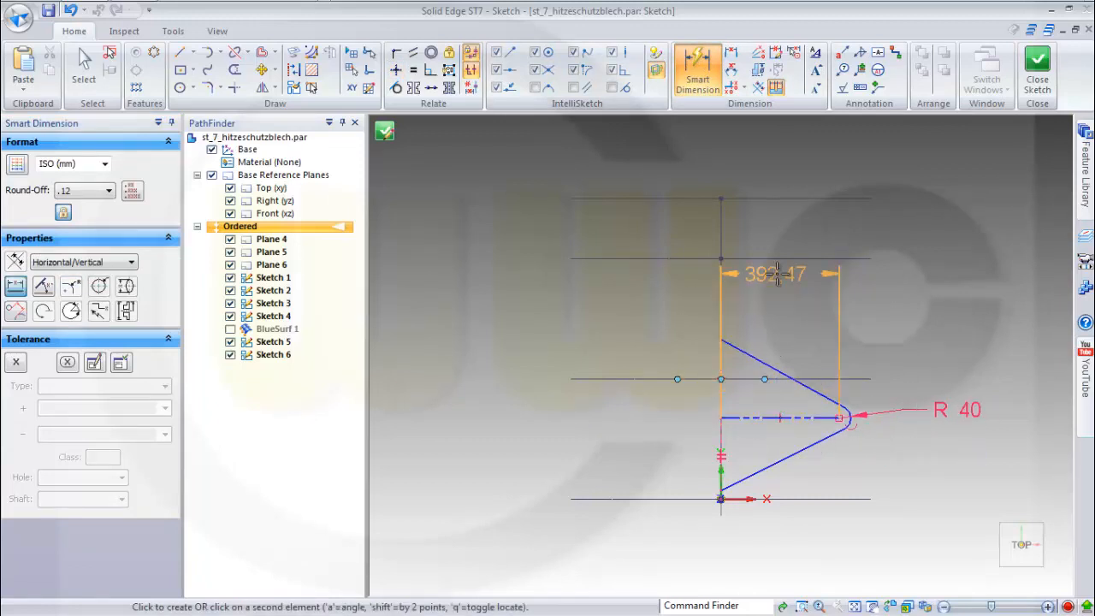
pyautogui.click(839, 278)
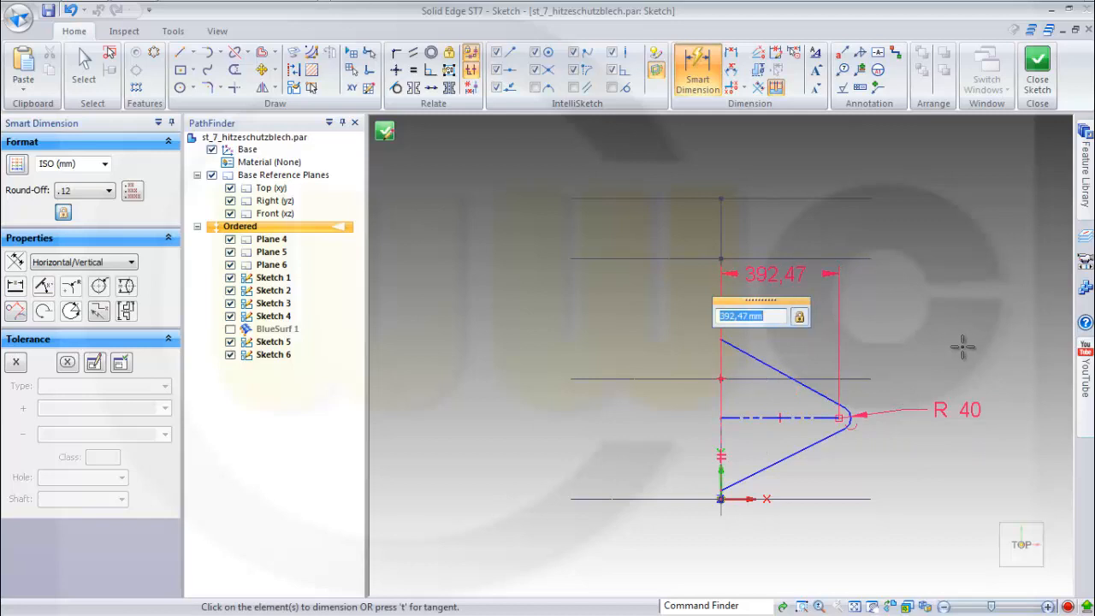
pyautogui.write('450')
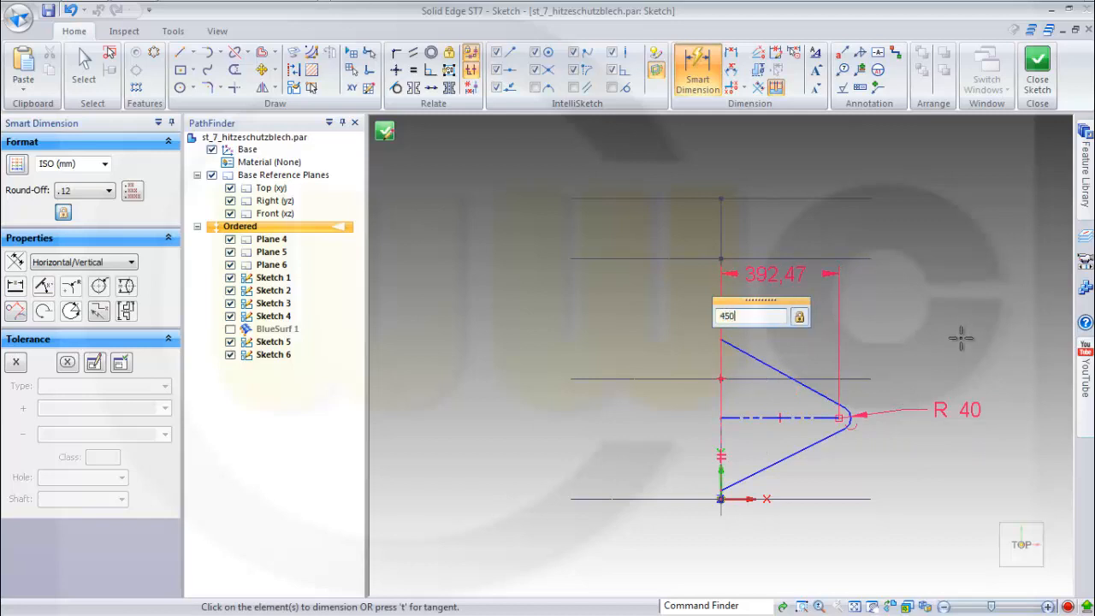
pyautogui.press('Return')
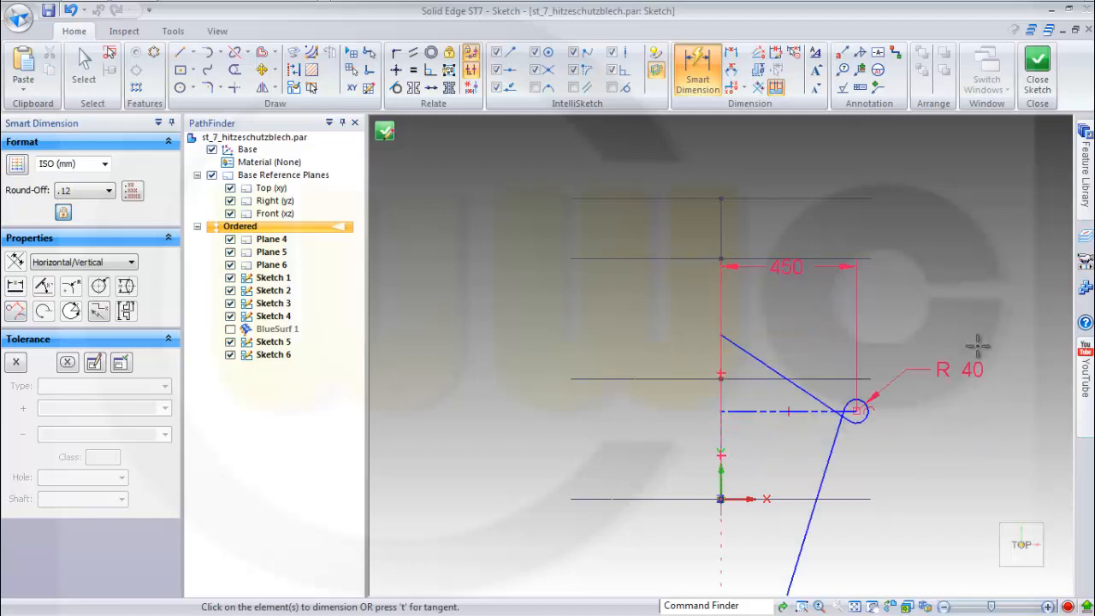
pyautogui.press('Escape')
pyautogui.hotkey('ctrl', 'z')
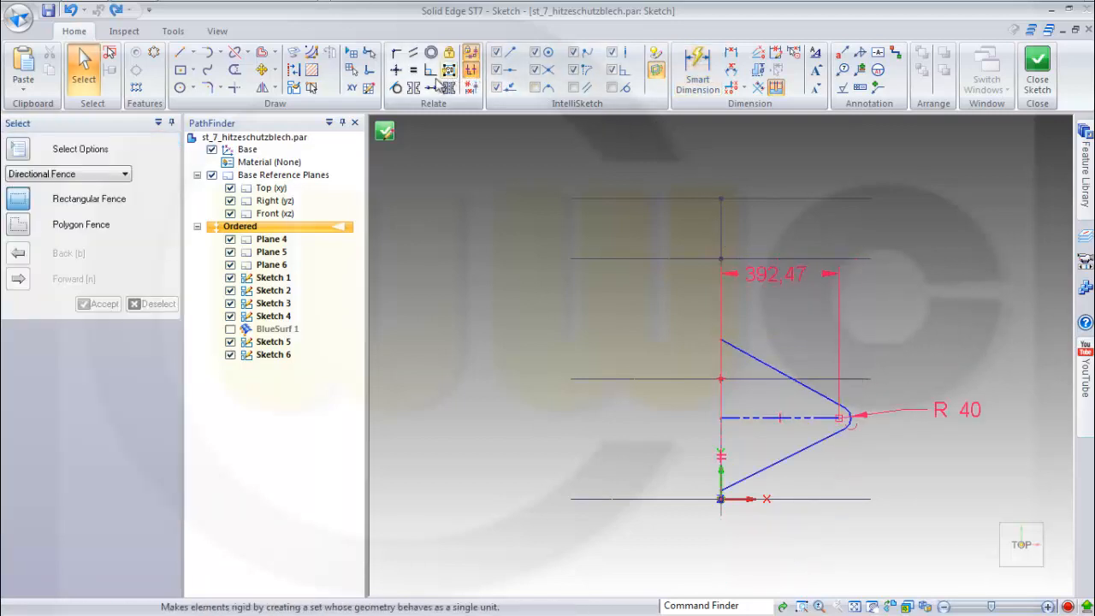
# Step: Add an angle dimension between the upper slanted line and the horizontal construction line
pyautogui.click(731, 68)
pyautogui.click(765, 360)
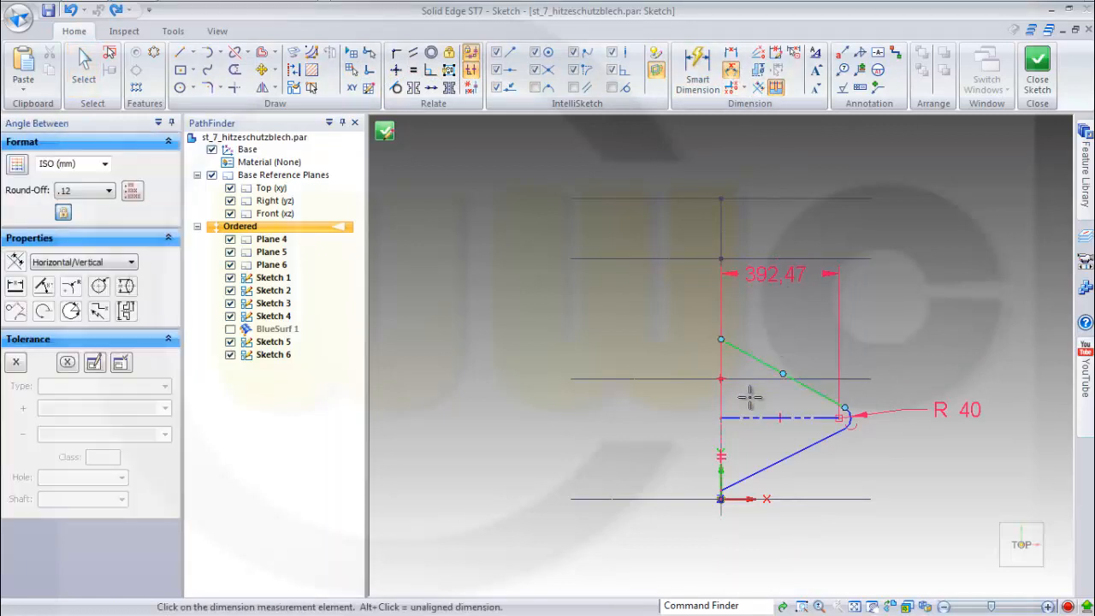
pyautogui.click(747, 412)
pyautogui.click(748, 392)
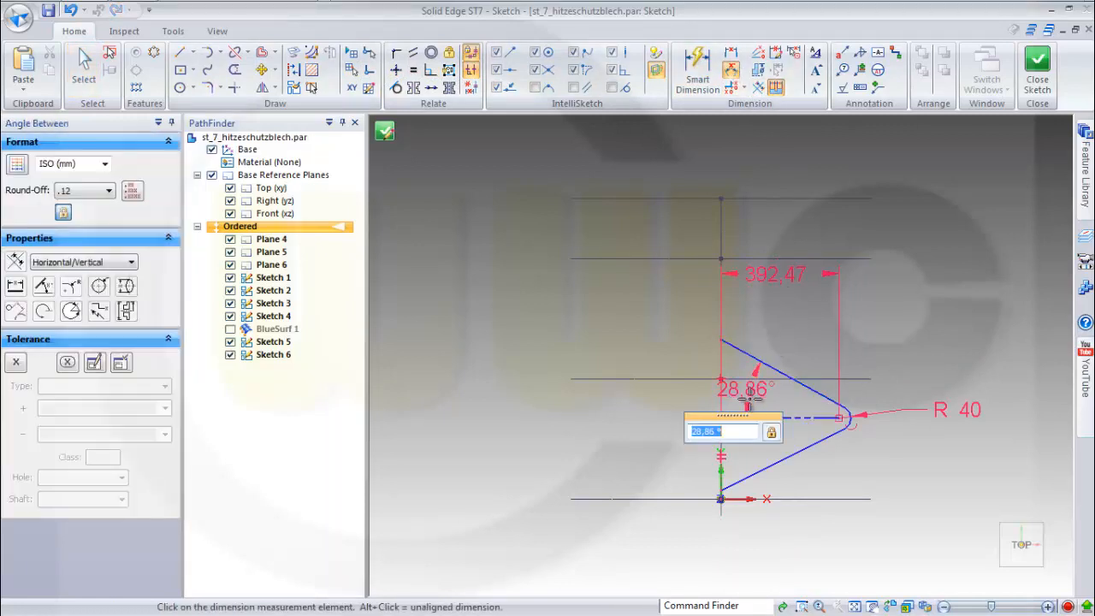
# Step: Set the angle between the upper slanted line and the centerline to 20°, and the angle between both slanted lines to 40°
pyautogui.write('20')
pyautogui.press('Return')
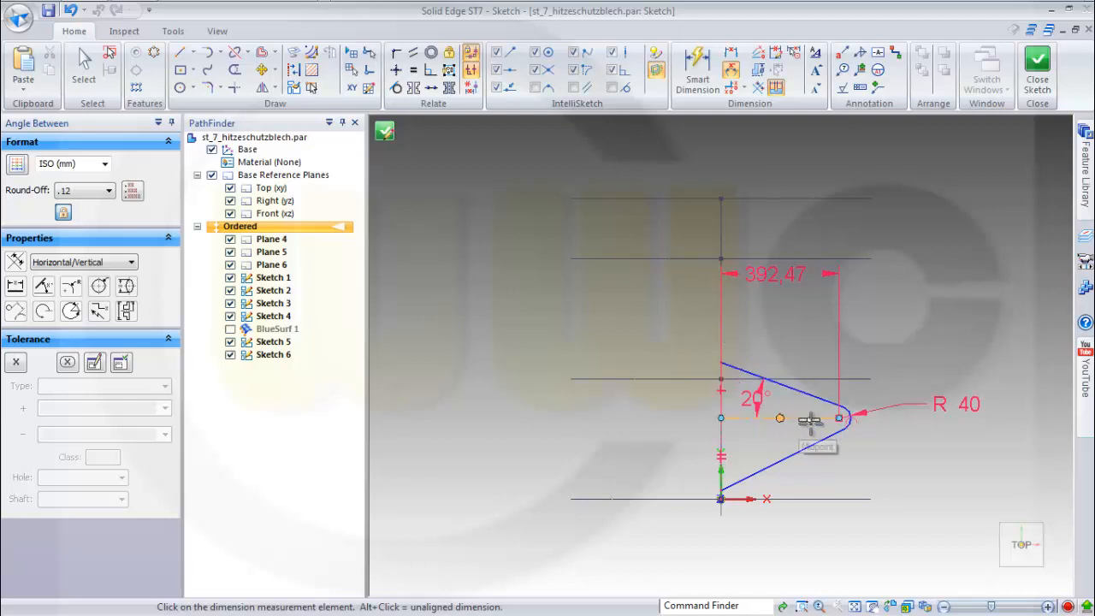
pyautogui.click(760, 466)
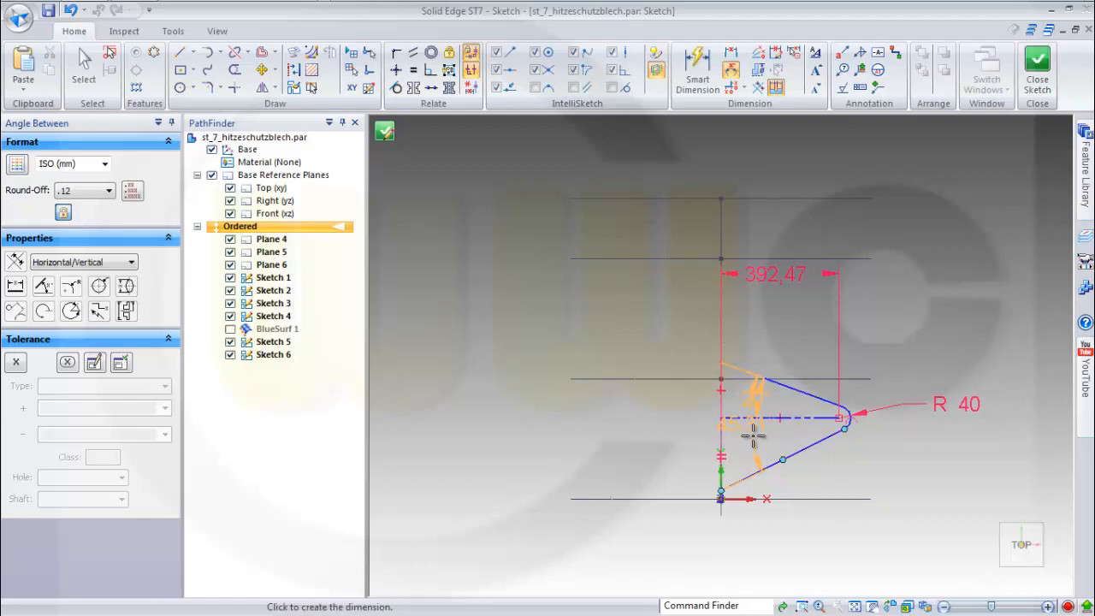
pyautogui.click(741, 438)
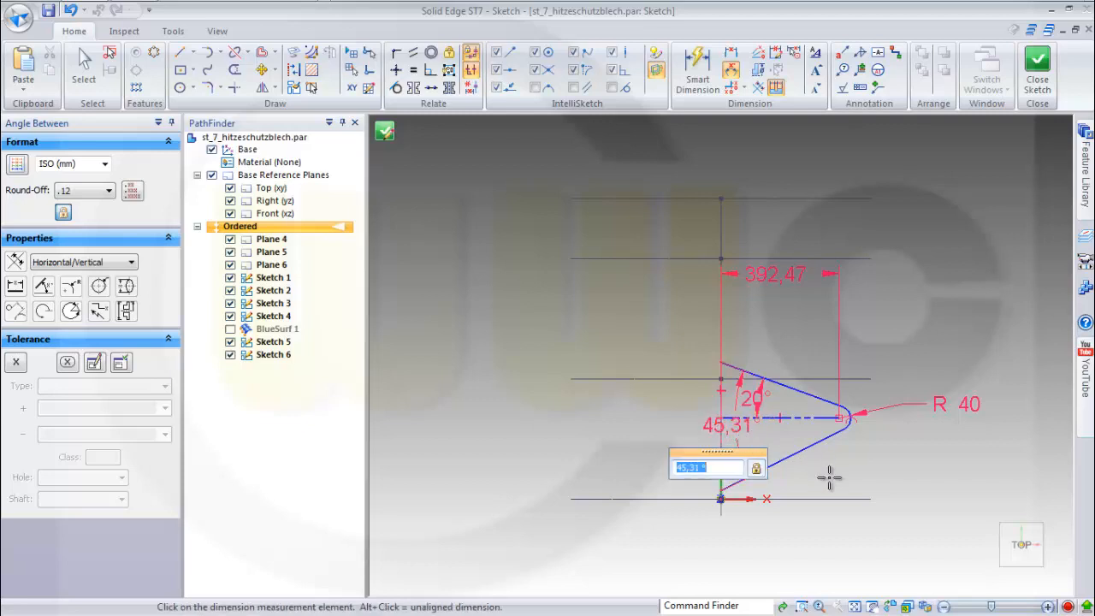
pyautogui.press('Return')
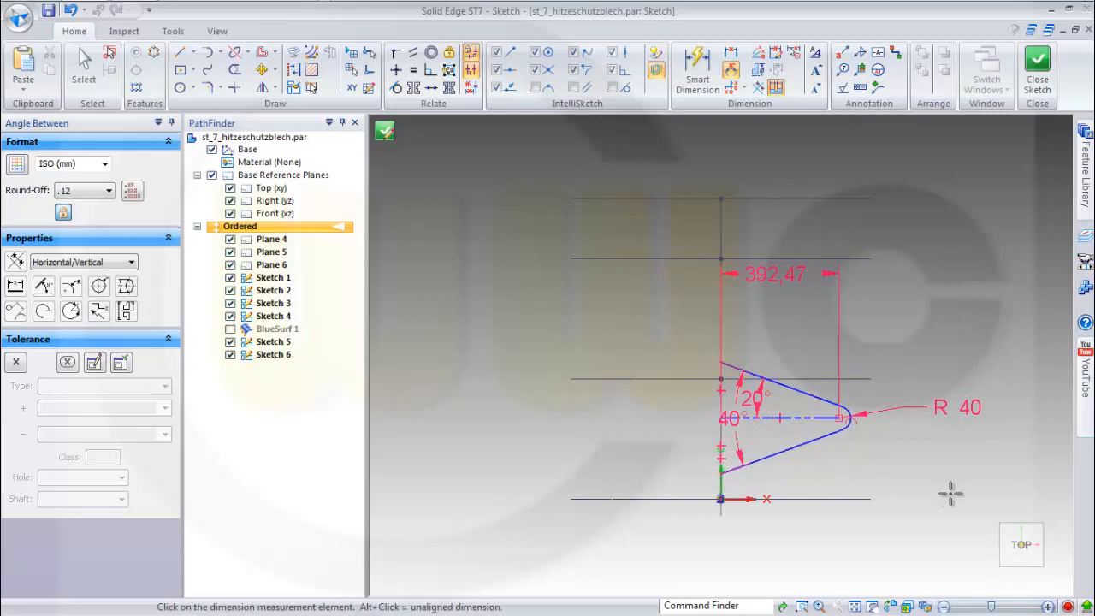
pyautogui.press('Escape')
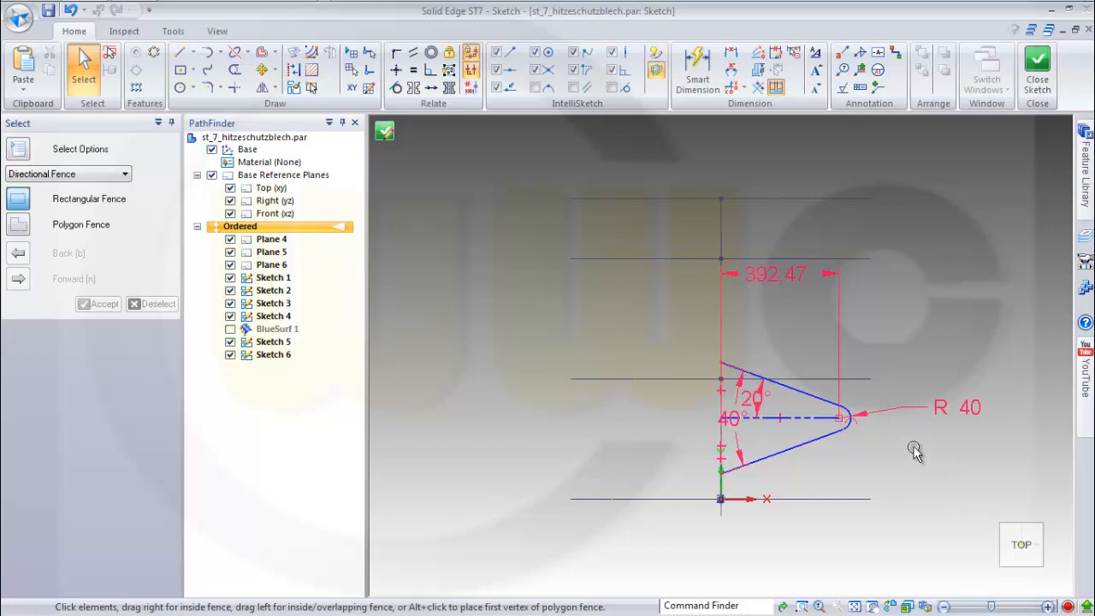
# Step: Set the horizontal distance from the vertical axis to the arc center to 450 mm
pyautogui.click(817, 290)
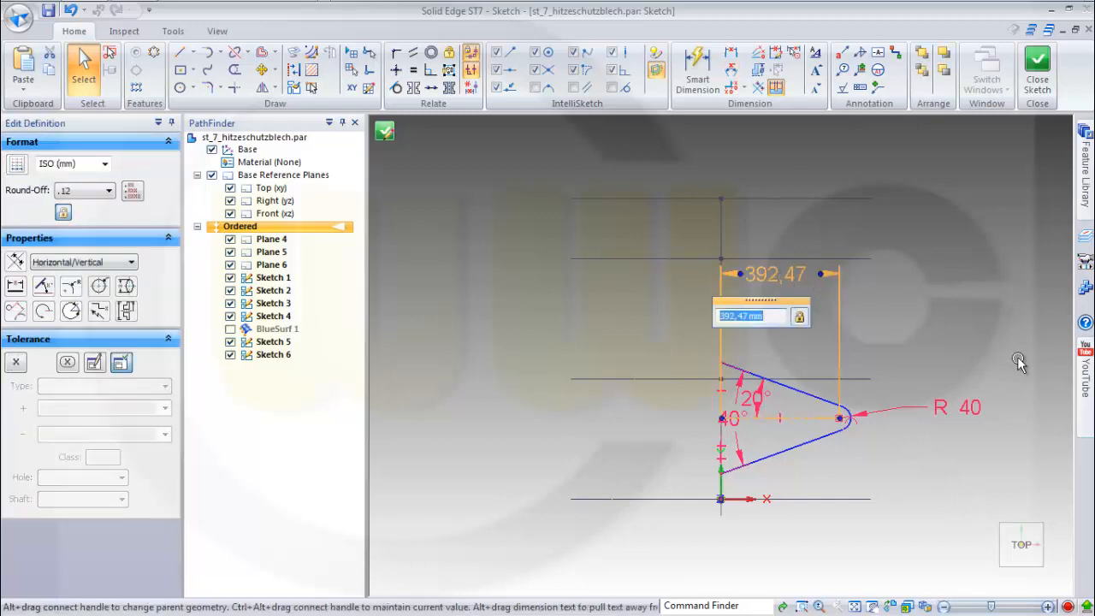
pyautogui.write('45')
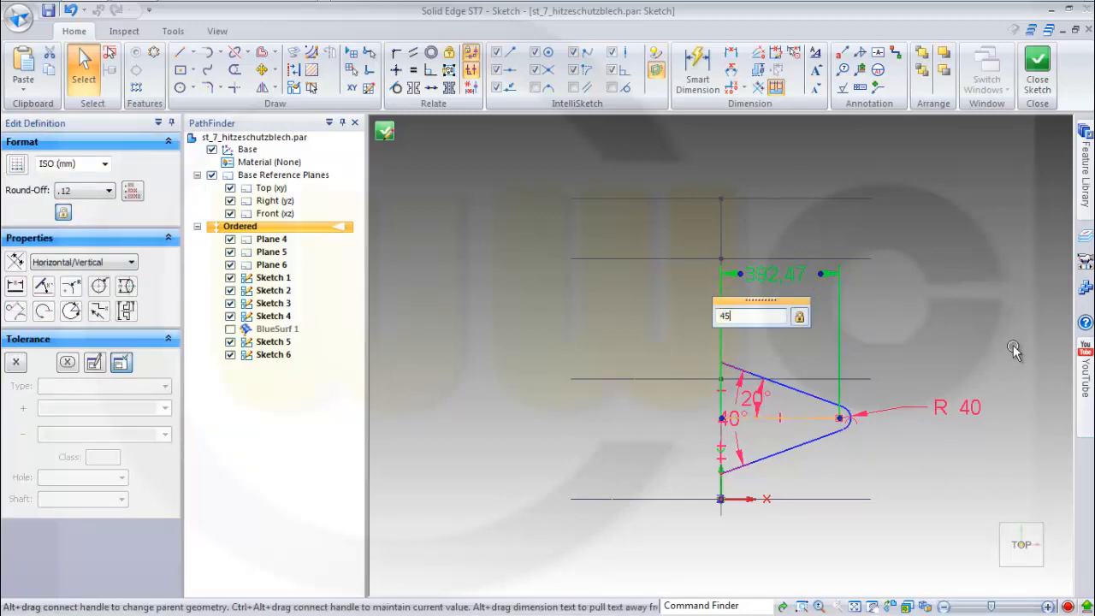
pyautogui.write('0')
pyautogui.press('Return')
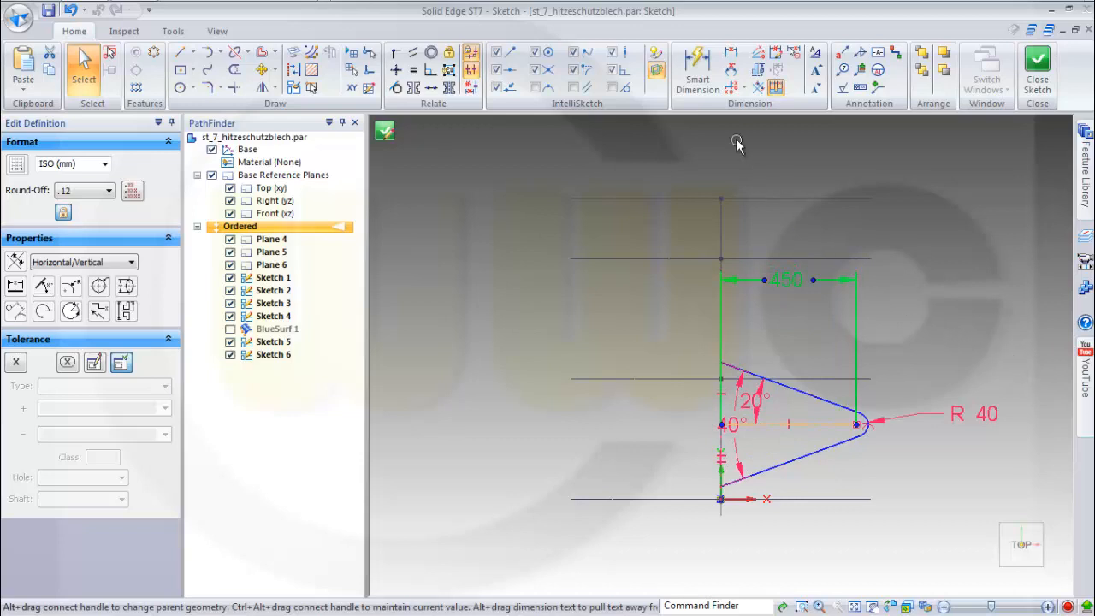
# Step: Dimension the vertical distance between the arc center and the horizontal line through the origin, and set it to 200 mm
pyautogui.click(697, 64)
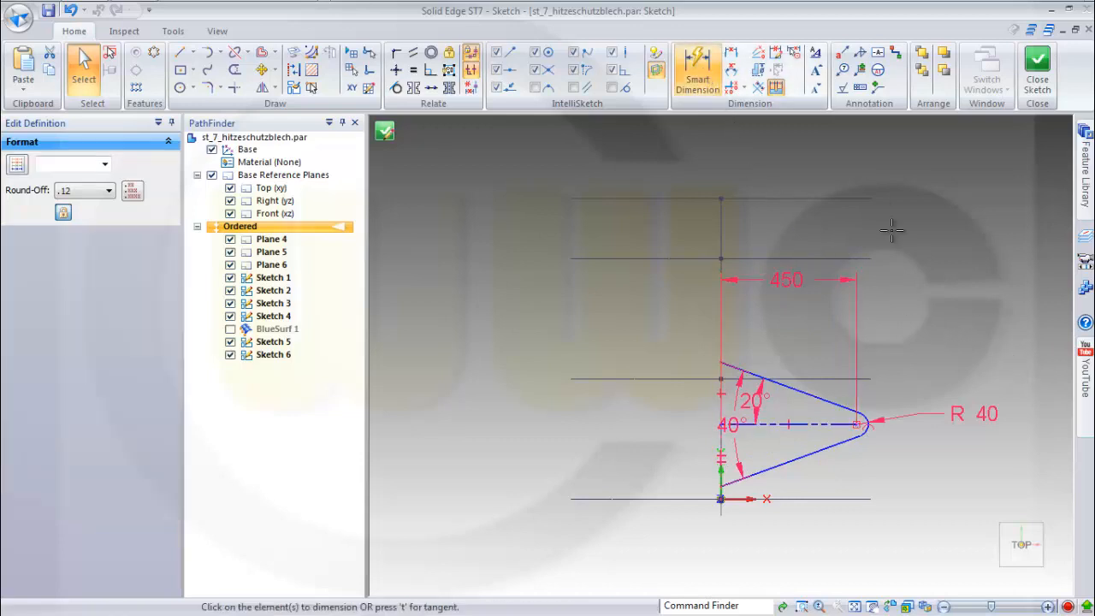
pyautogui.click(872, 435)
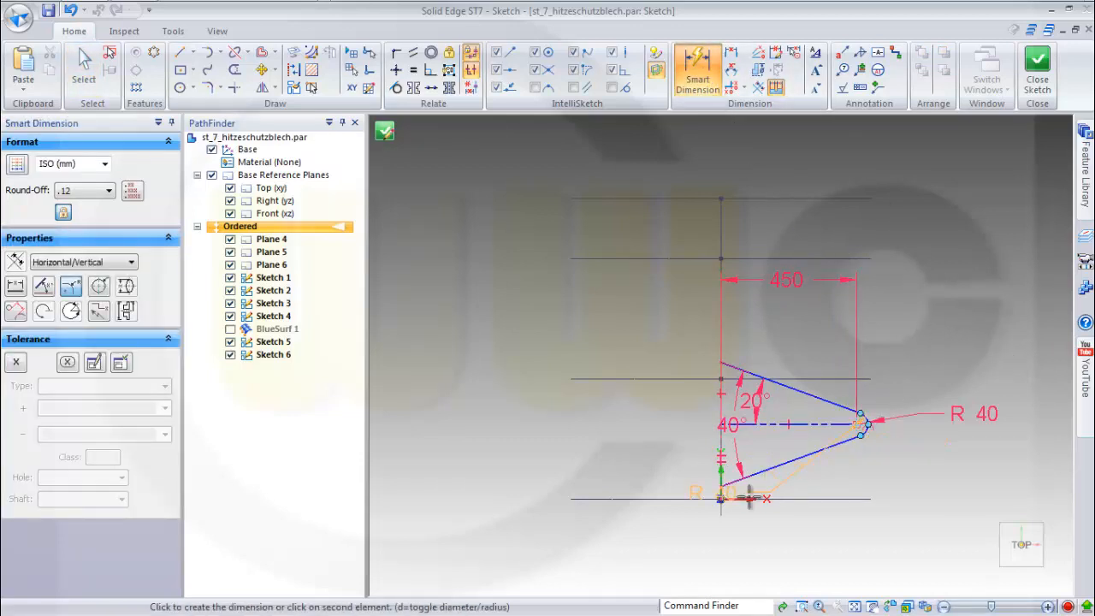
pyautogui.click(781, 500)
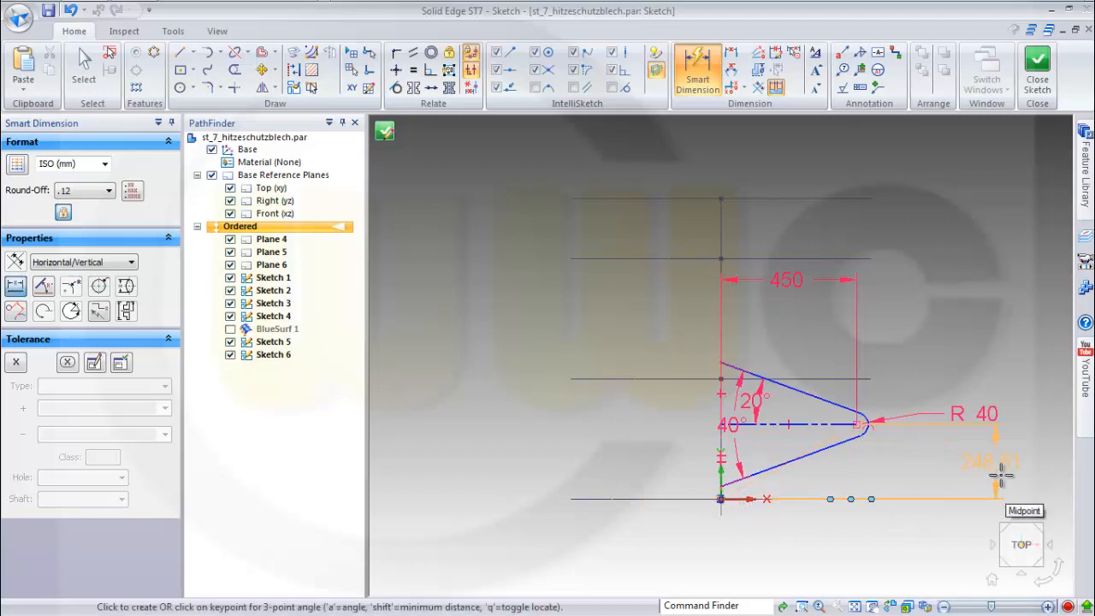
pyautogui.click(1005, 473)
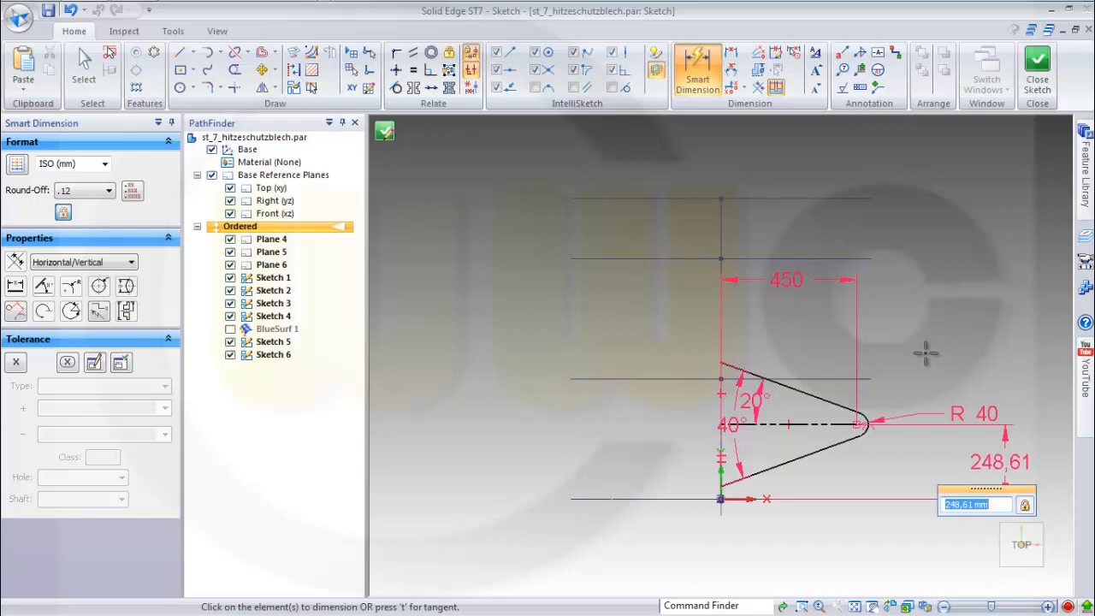
pyautogui.write('200')
pyautogui.press('Return')
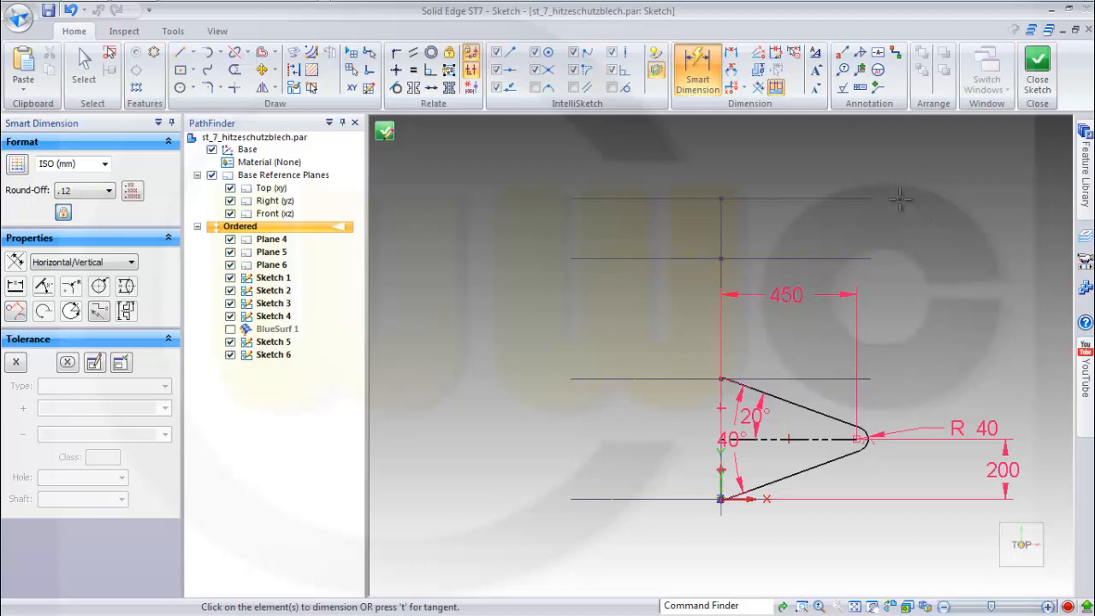
pyautogui.press('Escape')
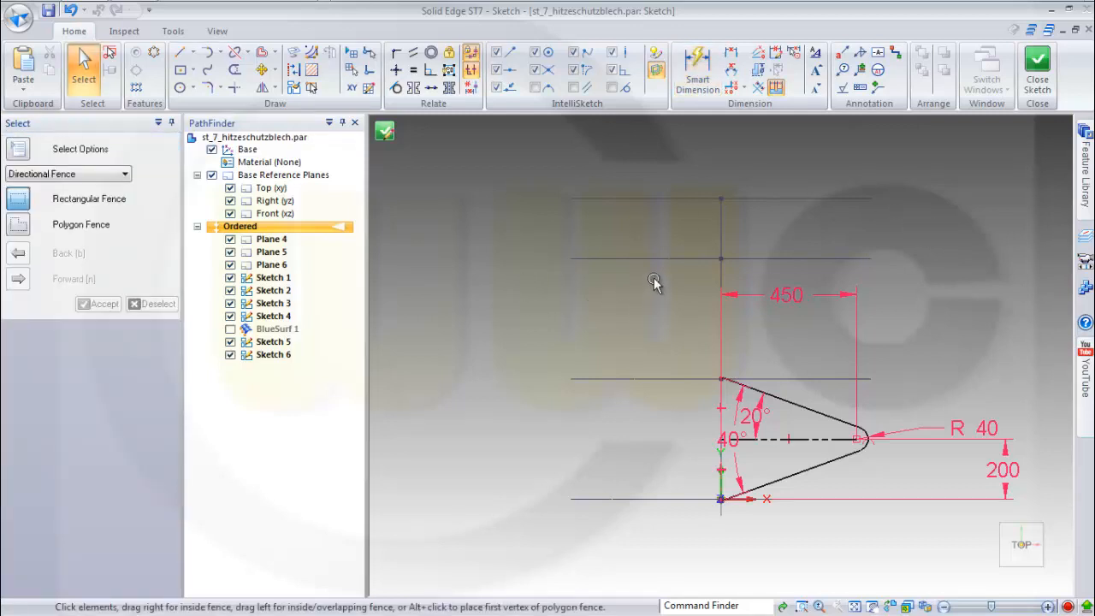
# Step: Copy the complete V-shaped profile with its dimensions, then close and finish the sketch
pyautogui.moveTo(654, 284)
pyautogui.mouseDown()
pyautogui.moveTo(847, 501)
pyautogui.moveTo(1047, 543)
pyautogui.moveTo(1046, 506)
pyautogui.moveTo(1044, 521)
pyautogui.mouseUp()
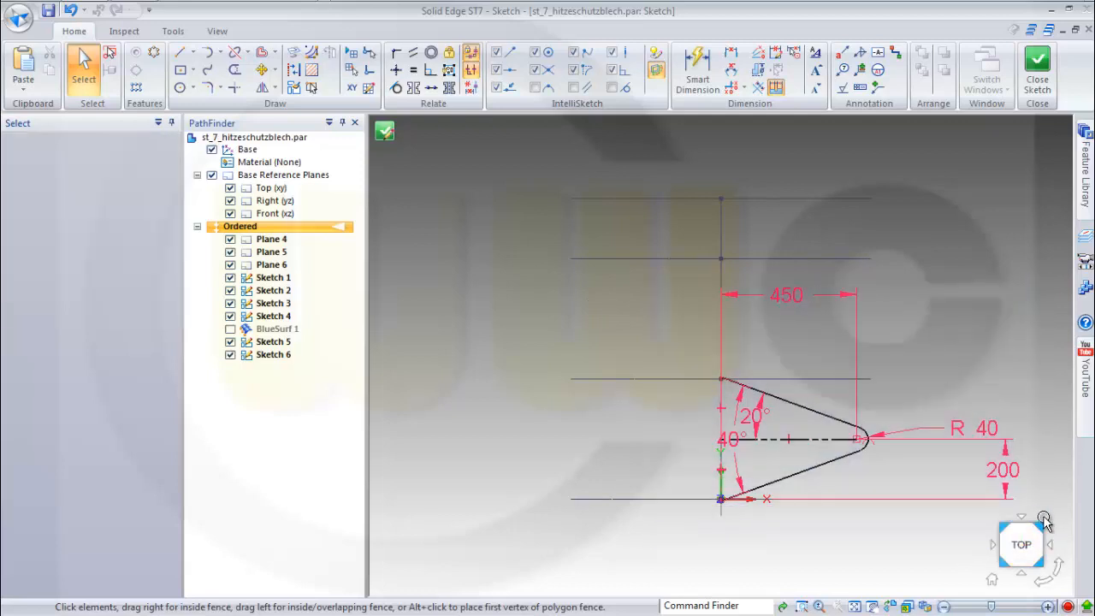
pyautogui.hotkey('ctrl', 'c')
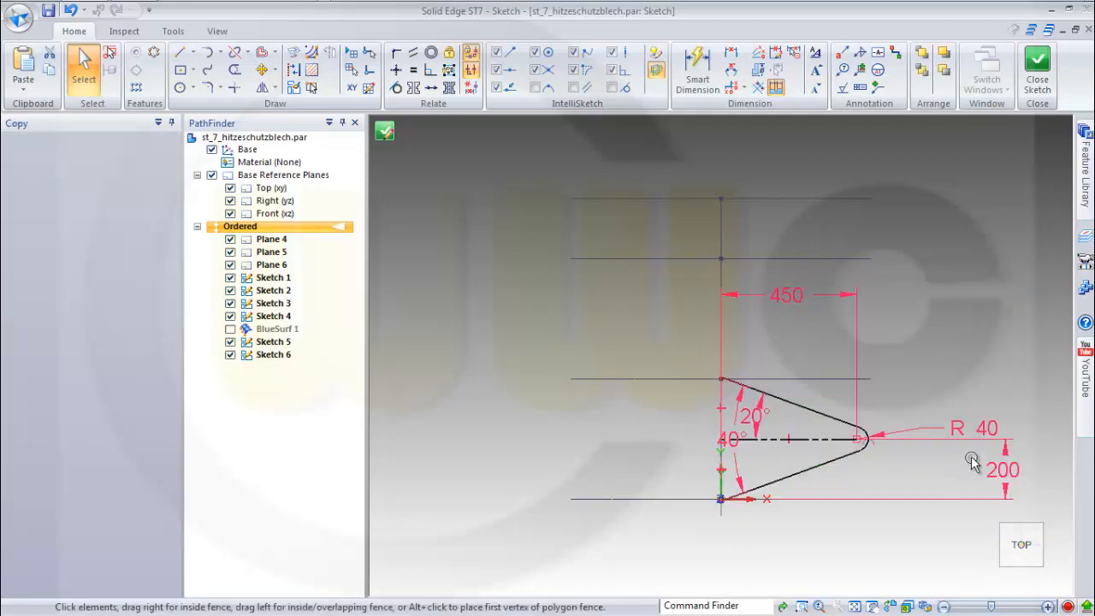
pyautogui.click(1037, 68)
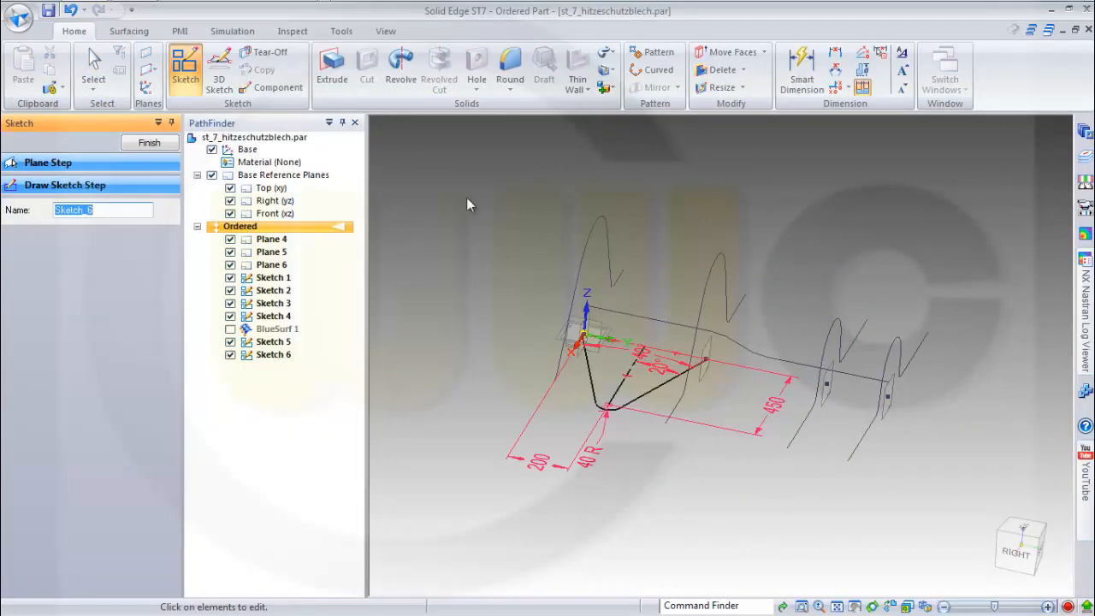
pyautogui.click(151, 144)
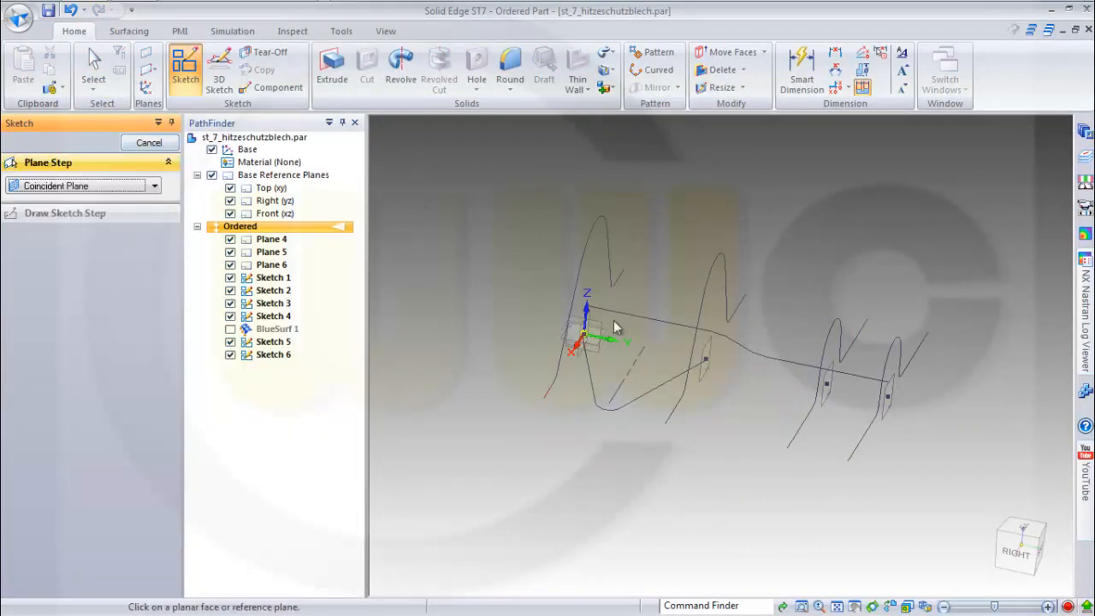
# Step: Start a new sketch on the top (xy) plane and paste the copied profile above the existing one
pyautogui.click(593, 345)
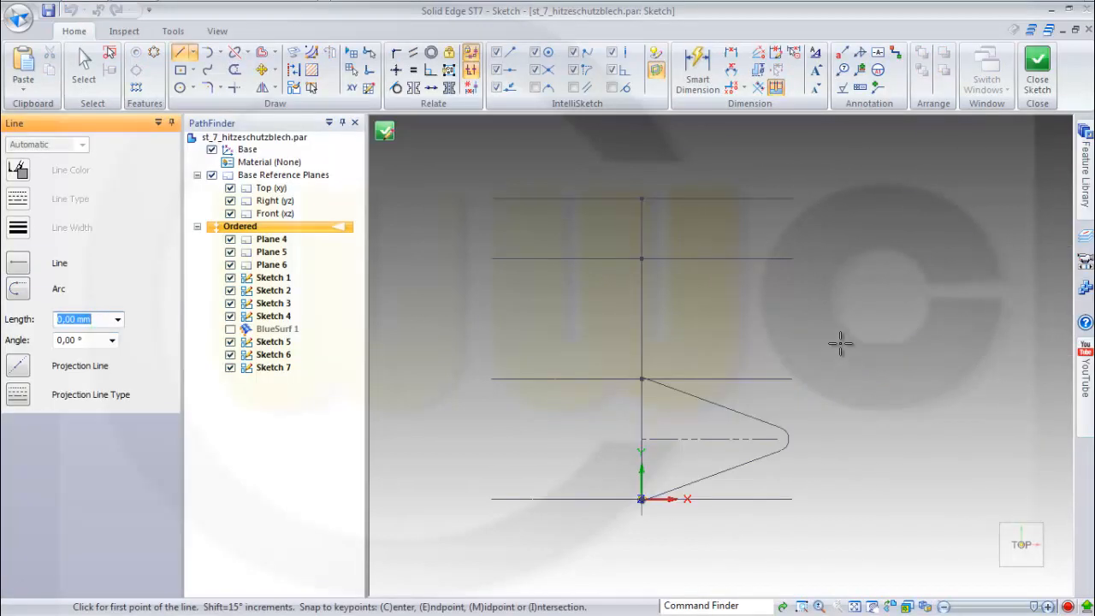
pyautogui.hotkey('ctrl', 'v')
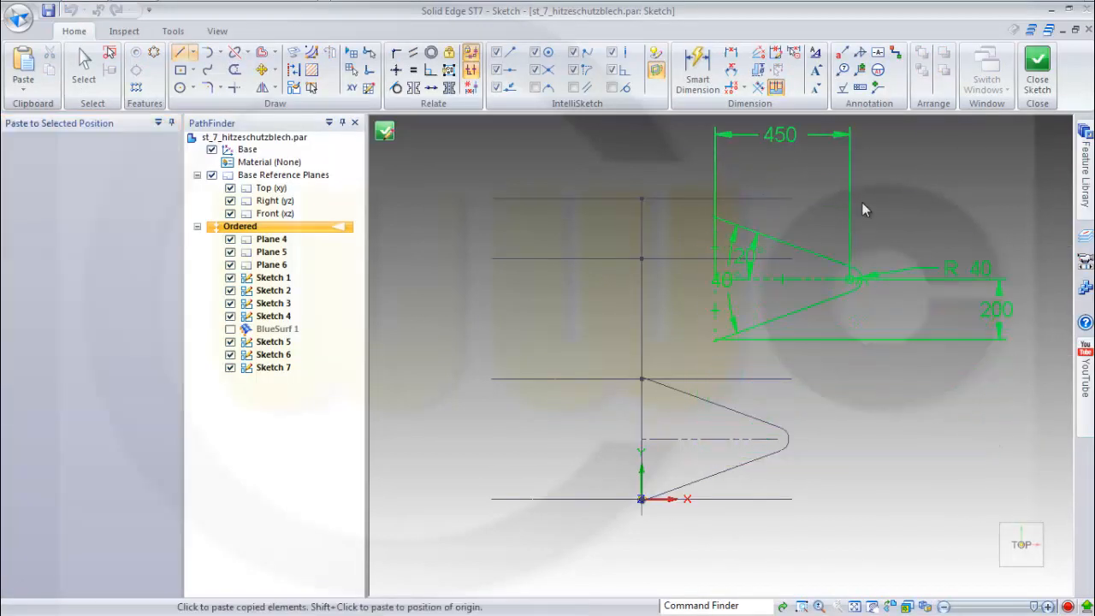
pyautogui.click(810, 215)
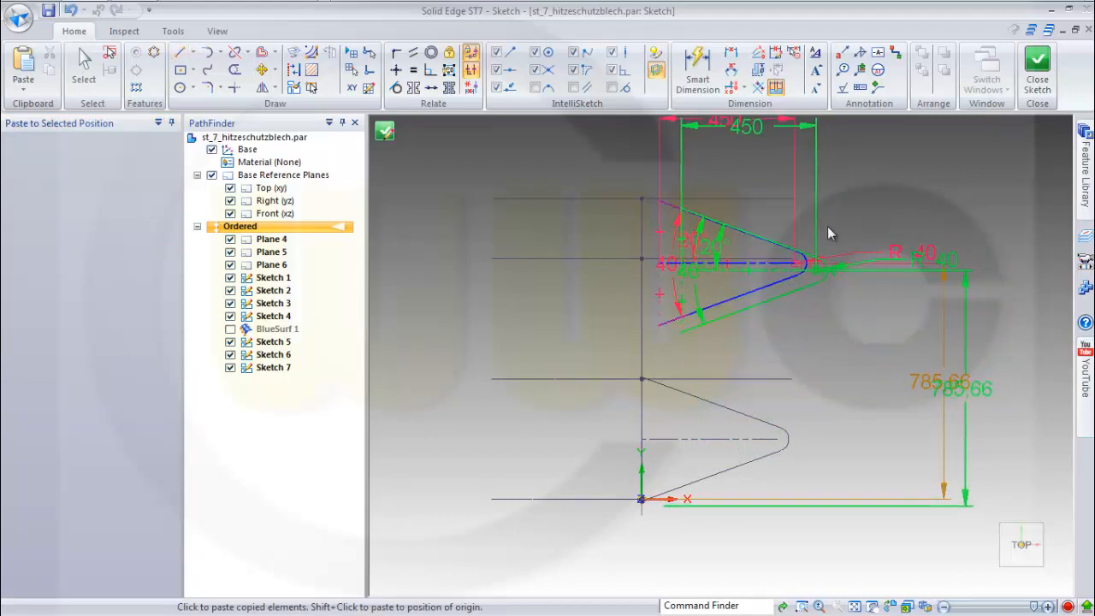
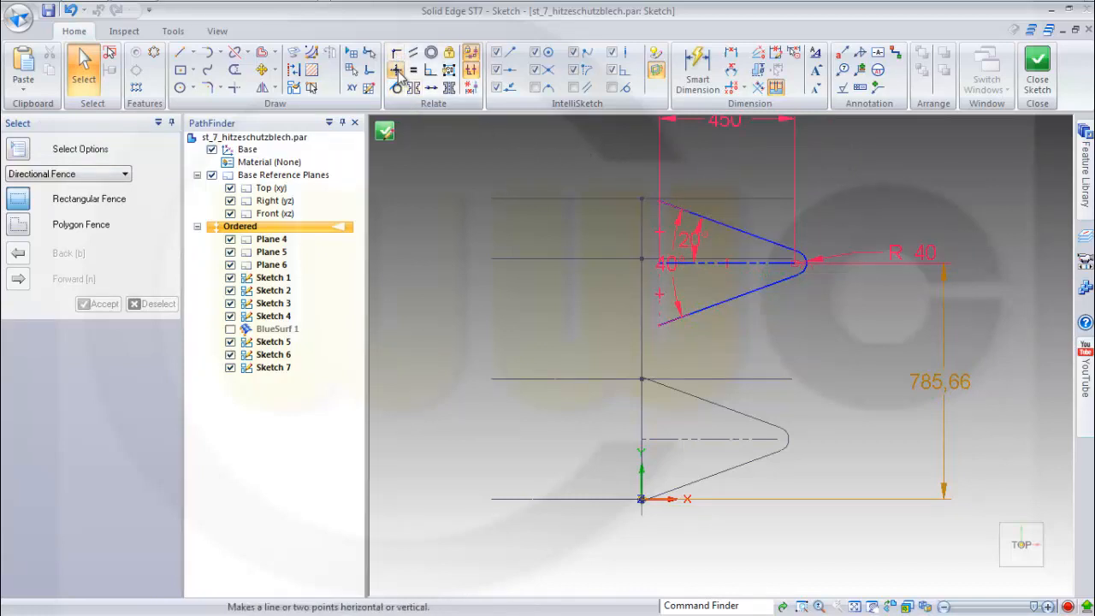
# Step: Align the open end of the pasted profile's centerline vertically with the origin, and delete the profile's vertical distance dimension
pyautogui.click(399, 74)
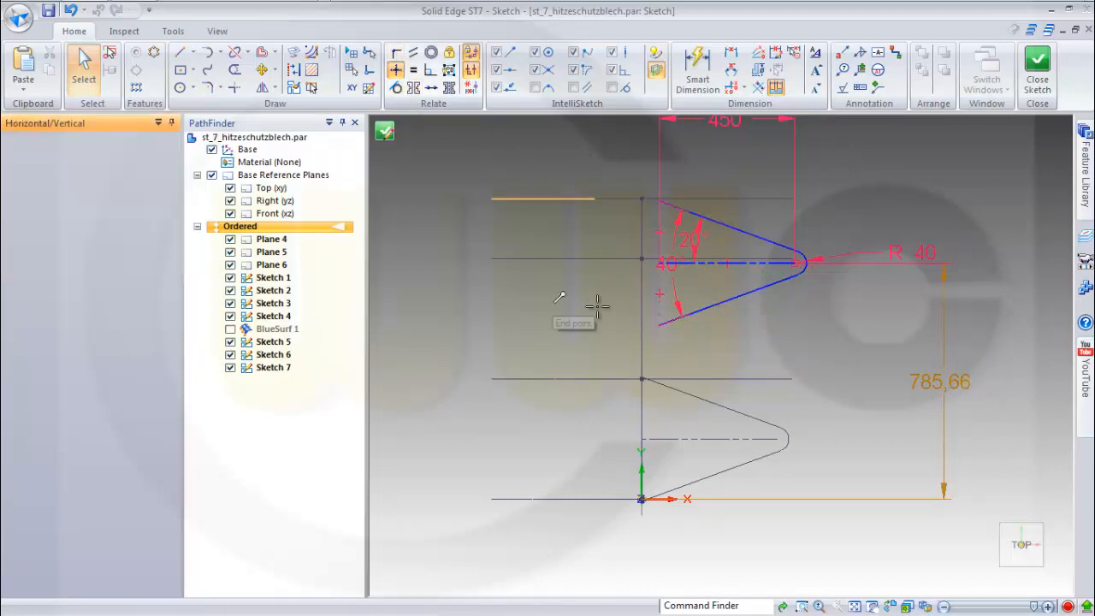
pyautogui.click(660, 262)
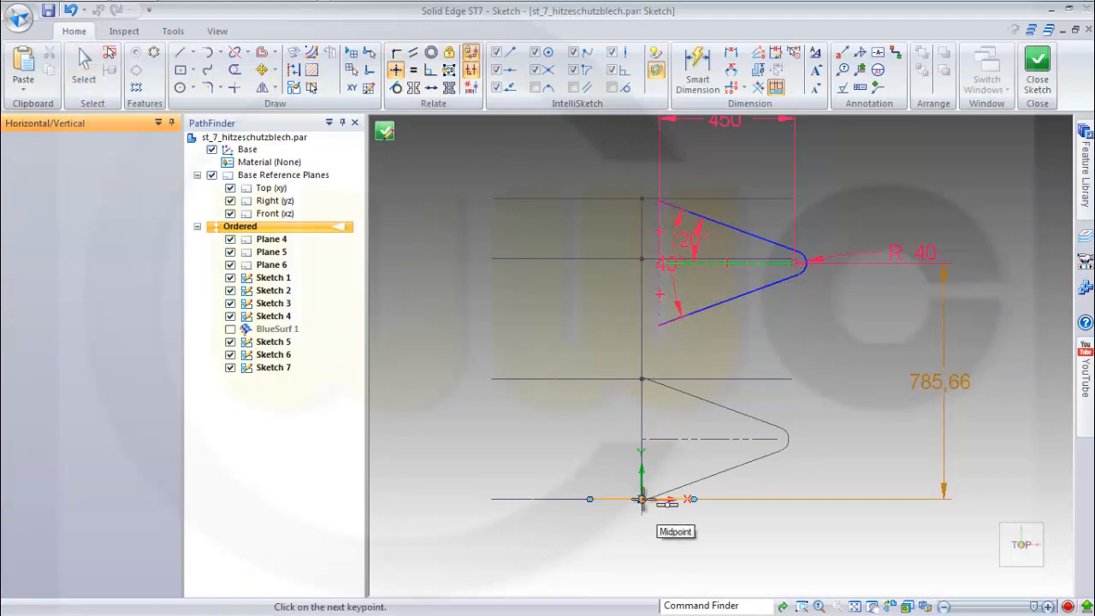
pyautogui.click(642, 499)
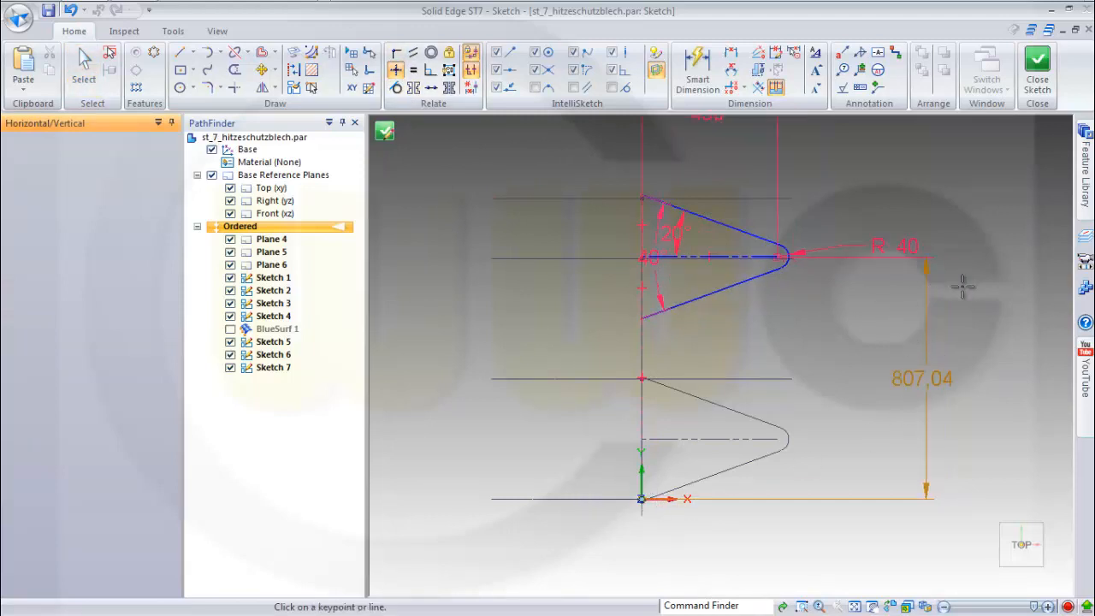
pyautogui.press('Escape')
pyautogui.click(916, 377)
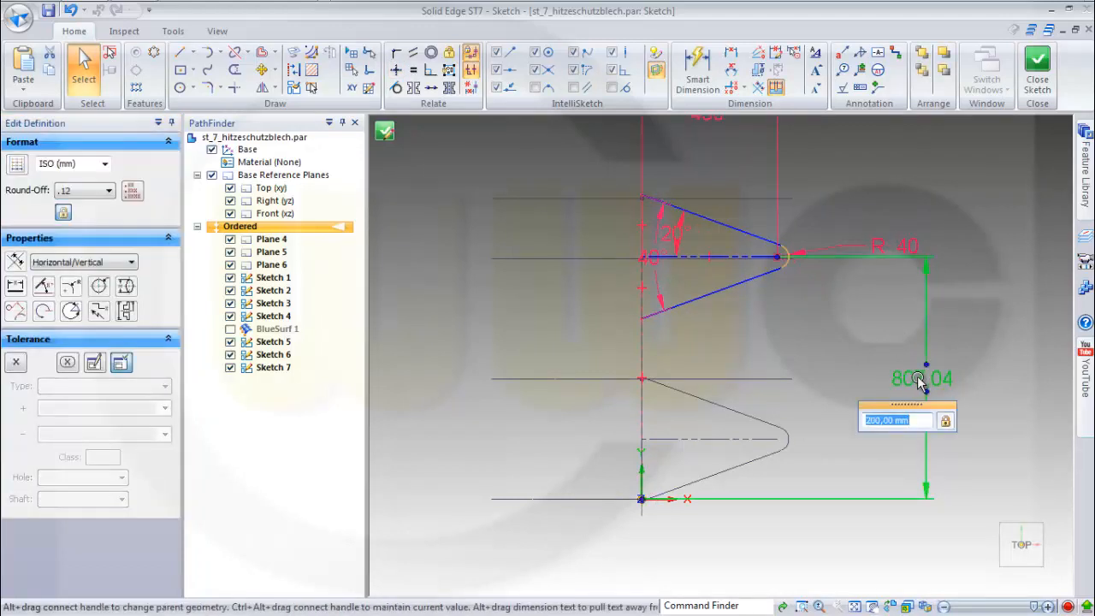
pyautogui.press('Delete')
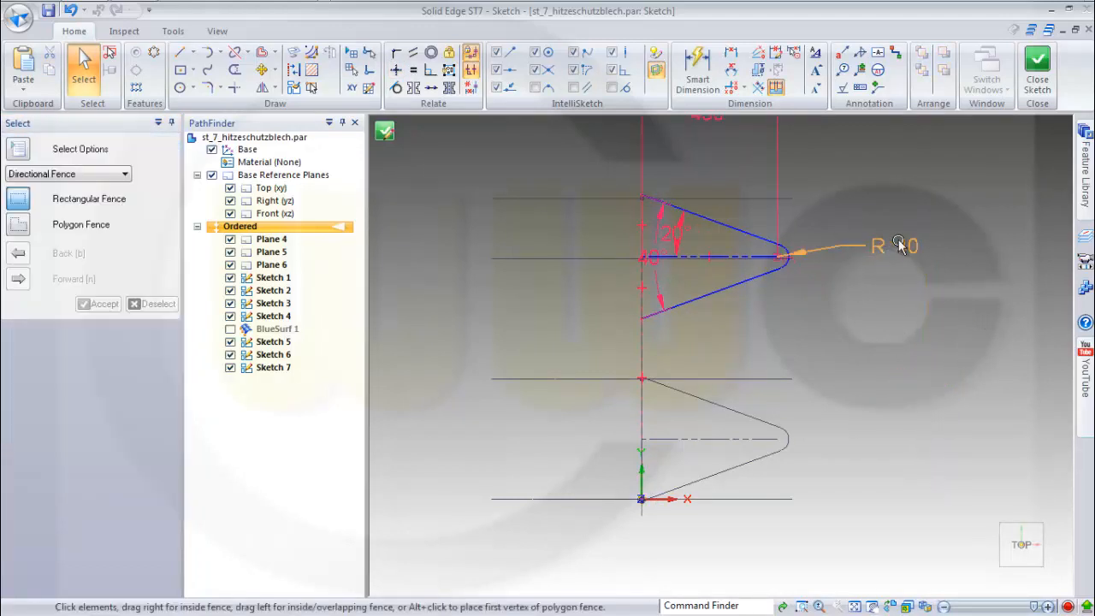
# Step: Set the pasted profile's tip radius to 20 mm and its horizontal length dimension to 200 mm
pyautogui.click(904, 250)
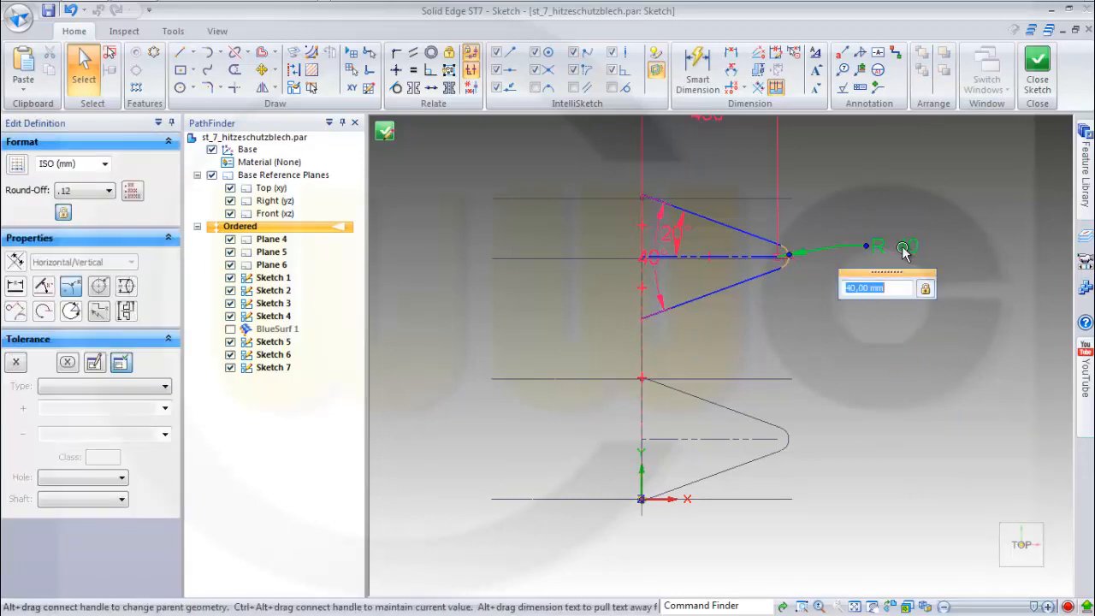
pyautogui.write('20')
pyautogui.press('Return')
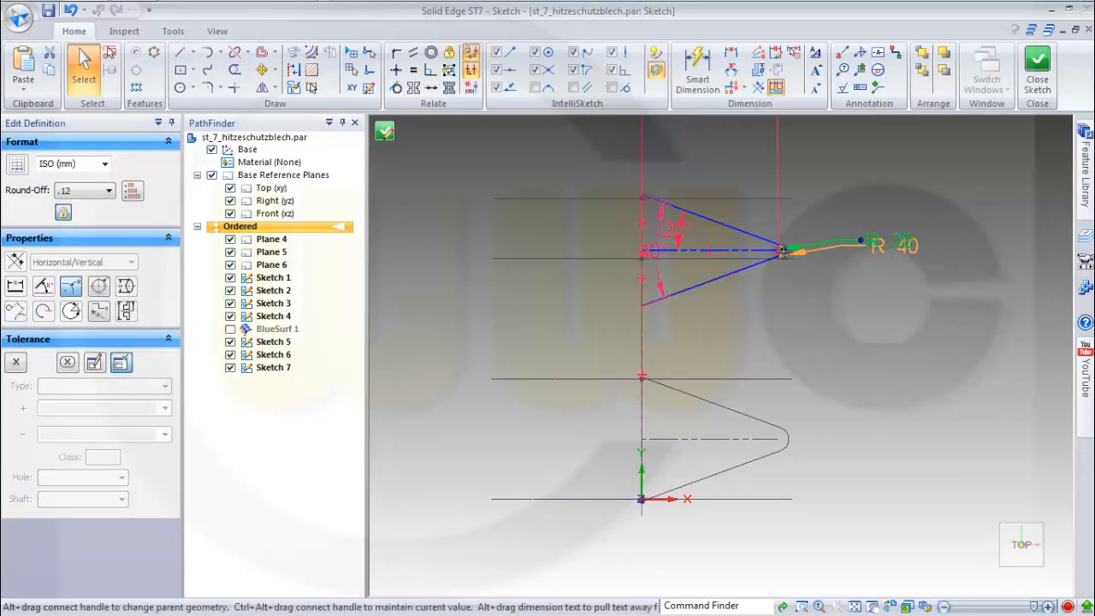
pyautogui.scroll(-1, 743, 180)
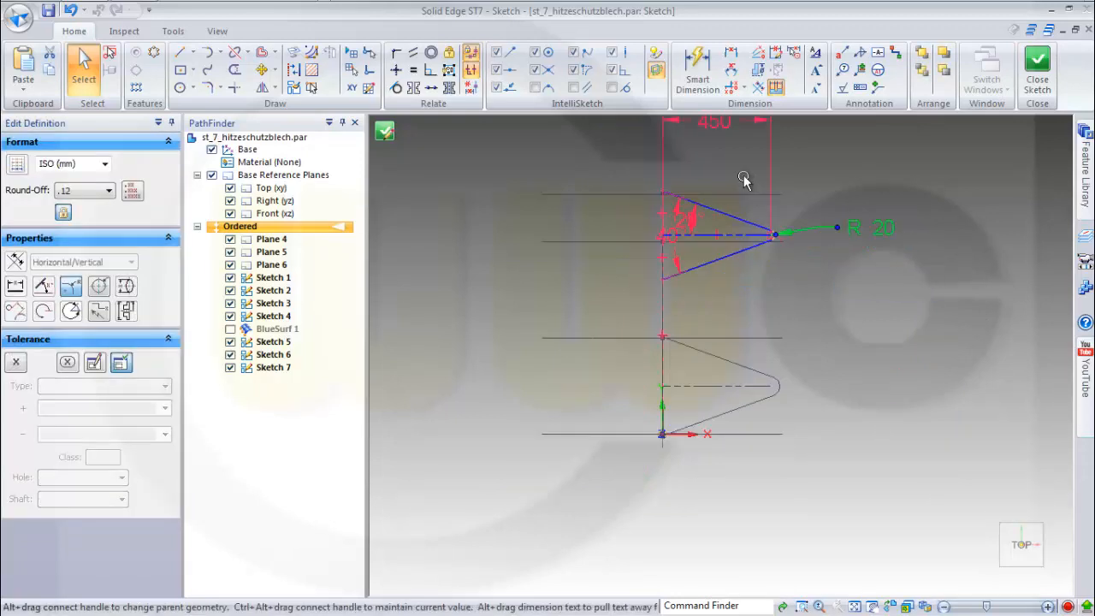
pyautogui.click(714, 137)
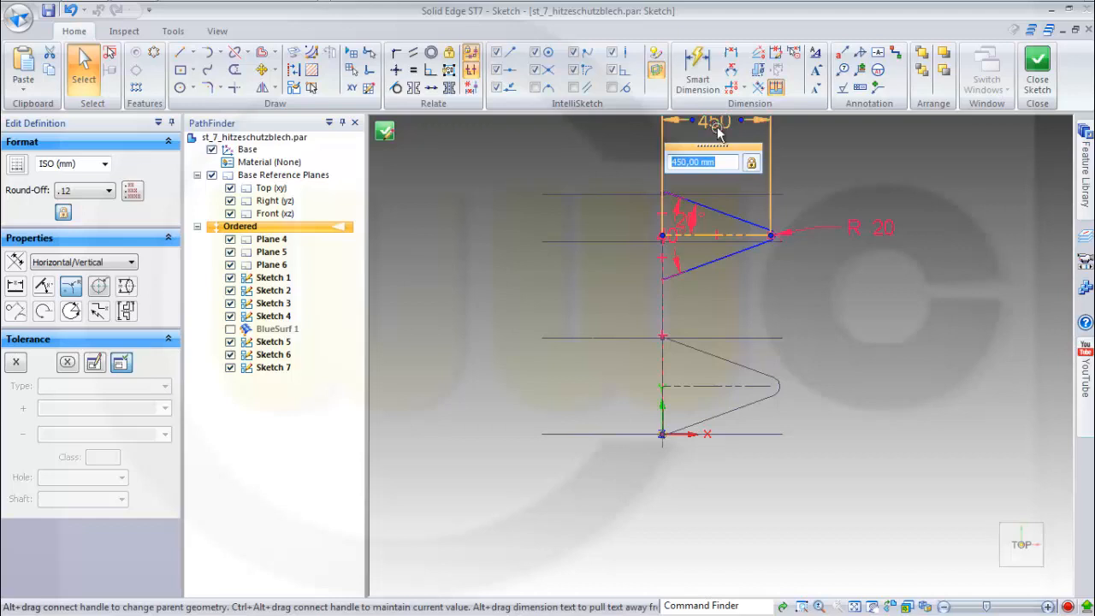
pyautogui.write('200')
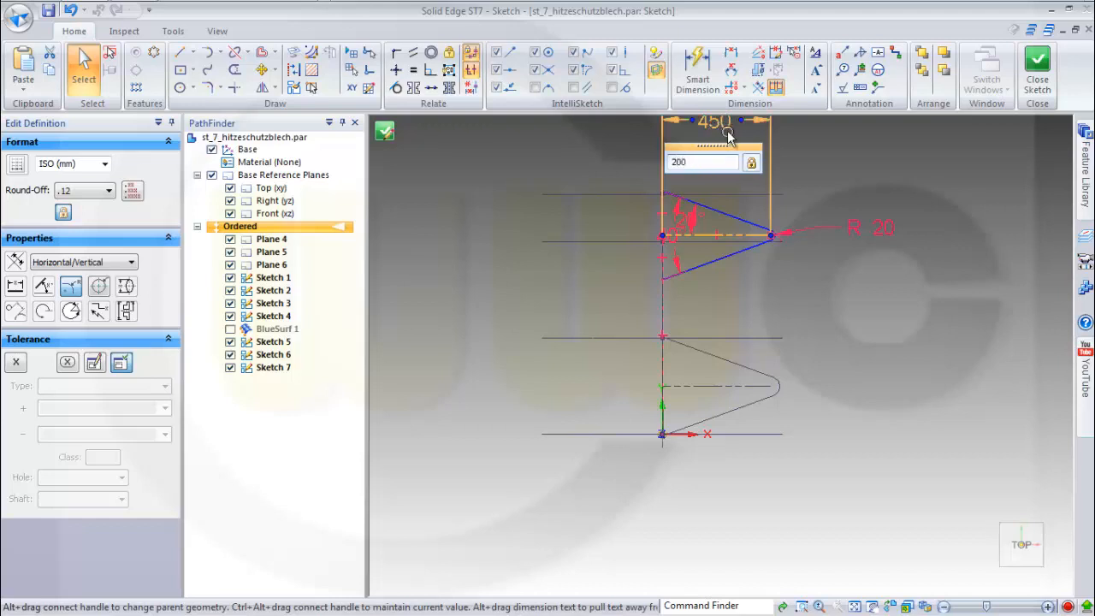
pyautogui.press('Return')
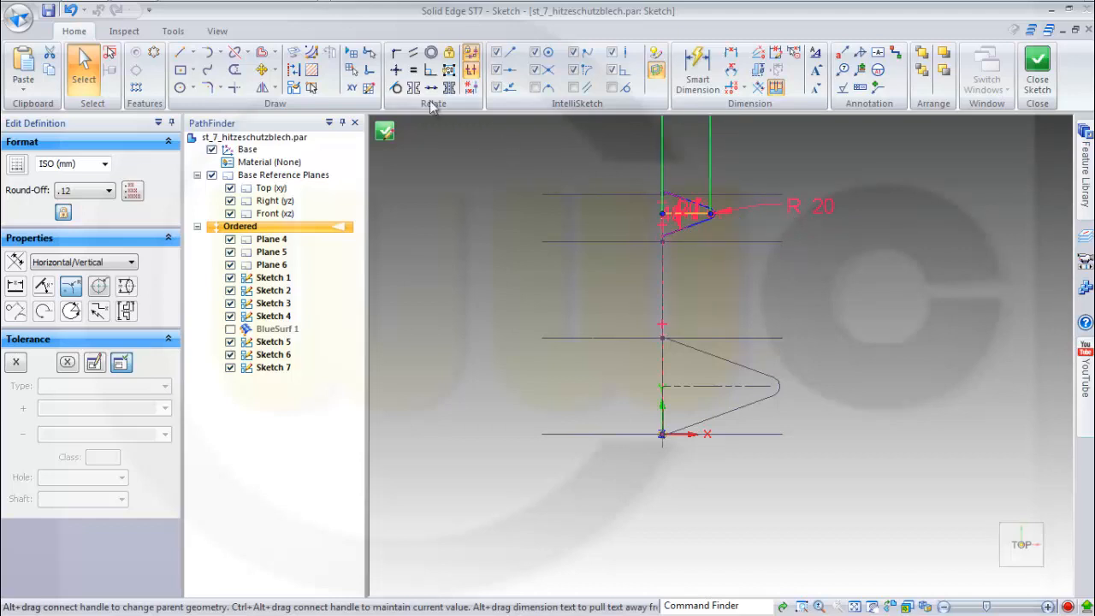
# Step: Dimension the vertical distance from the origin to the pasted profile's centerline as 800 mm, then close and finish the sketch
pyautogui.click(711, 77)
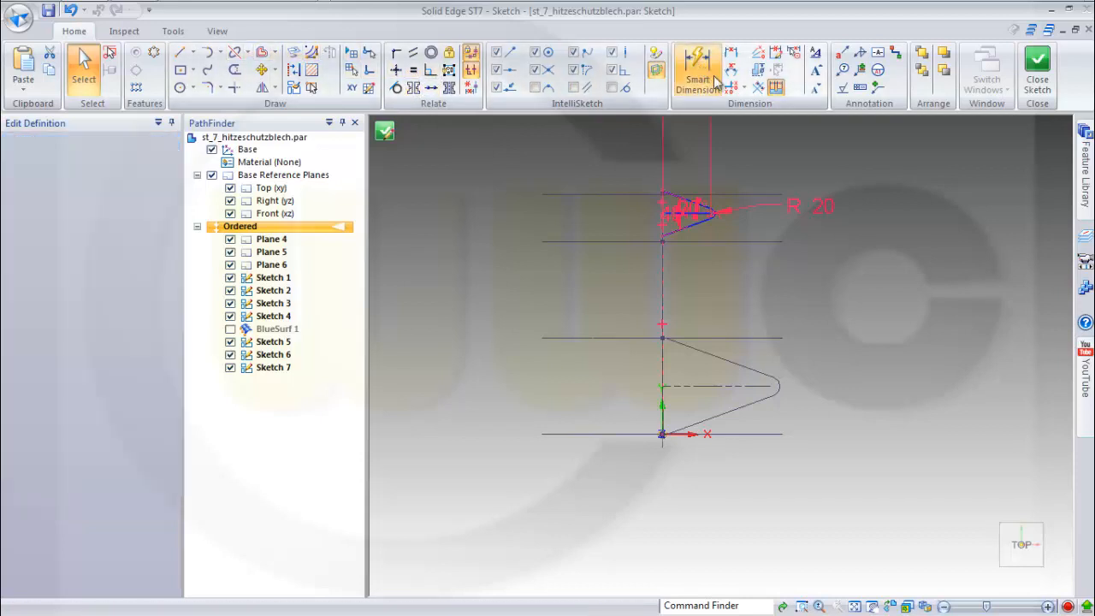
pyautogui.click(715, 79)
pyautogui.click(666, 210)
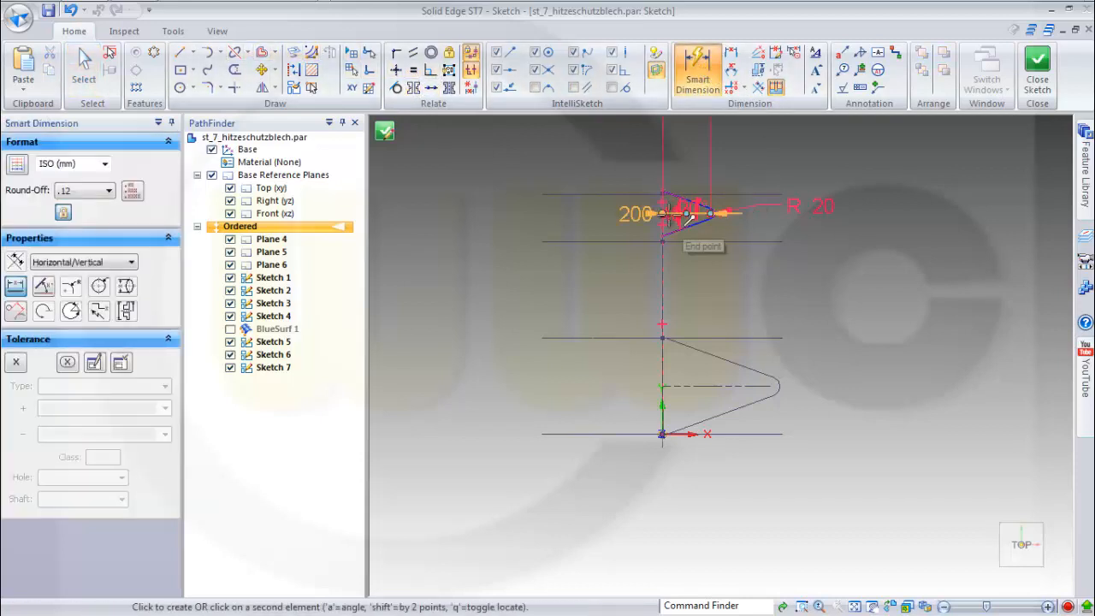
pyautogui.click(662, 435)
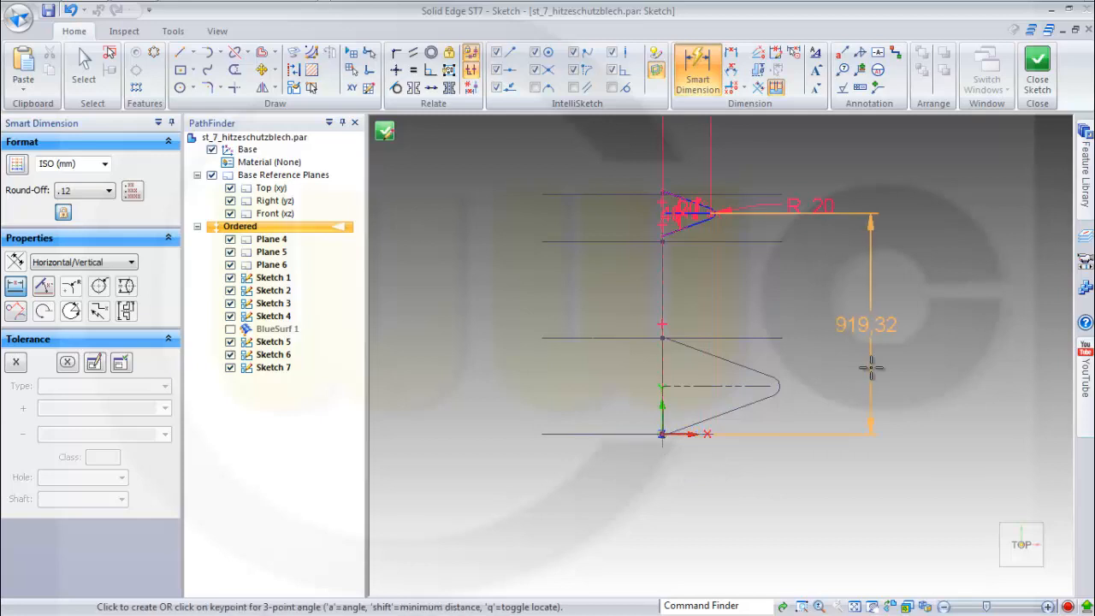
pyautogui.click(873, 368)
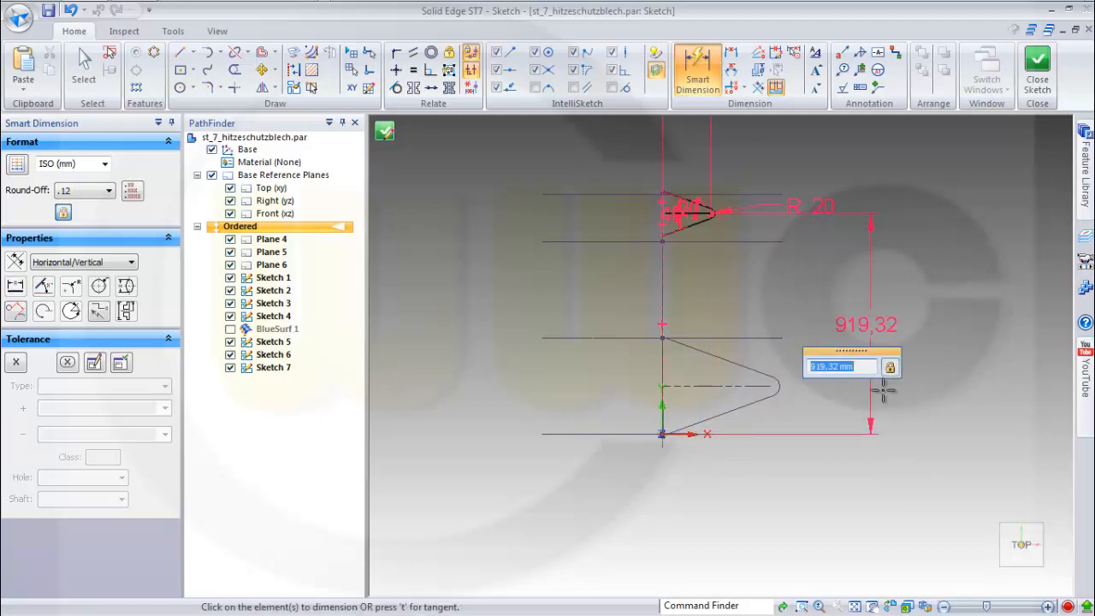
pyautogui.write('800')
pyautogui.press('Return')
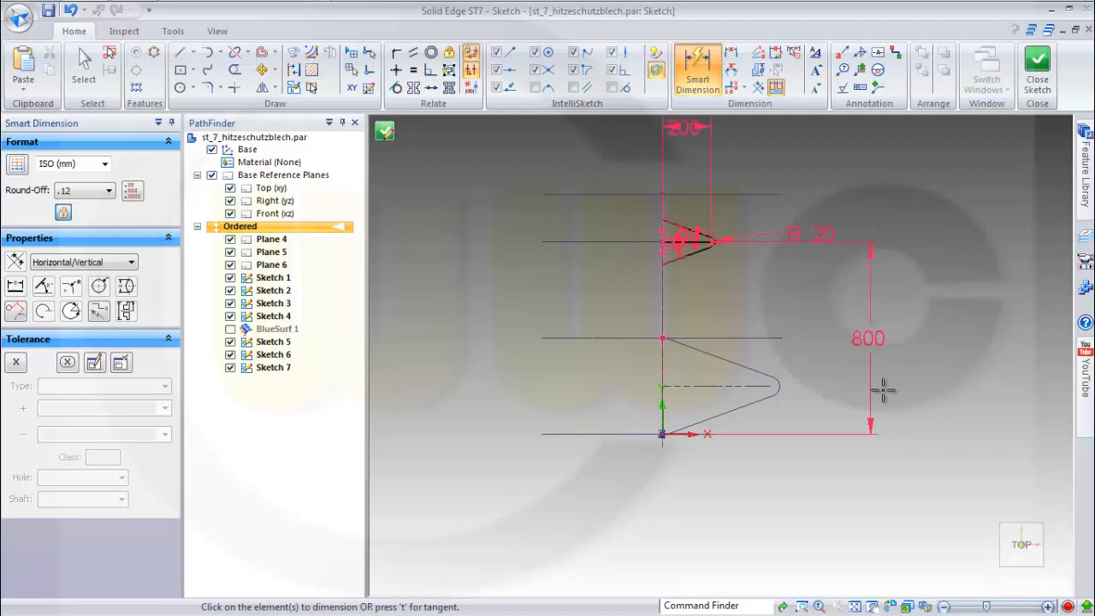
pyautogui.click(1038, 68)
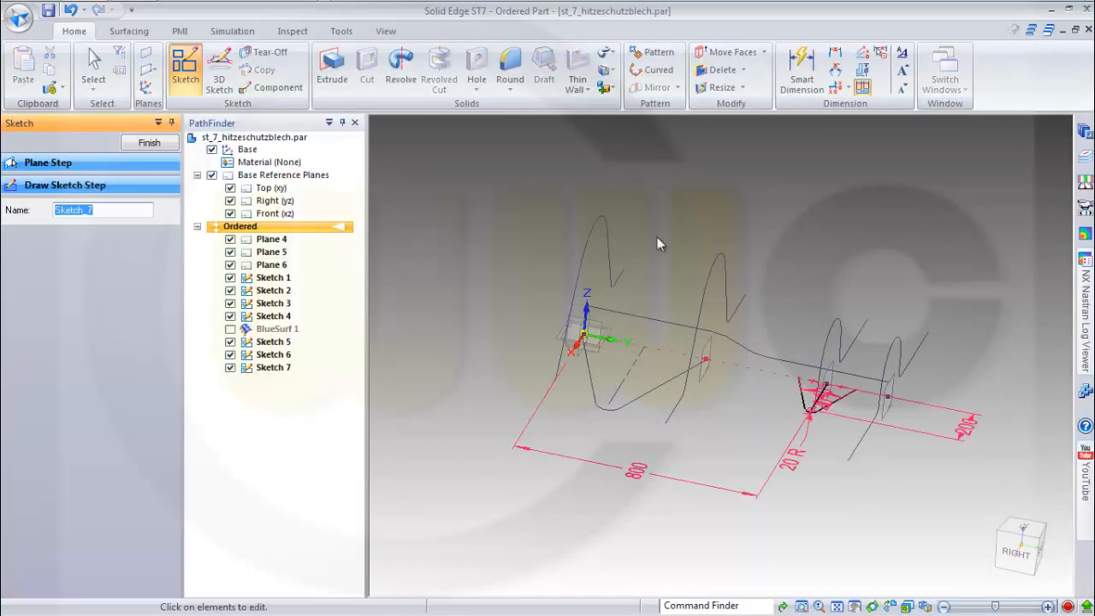
pyautogui.click(143, 147)
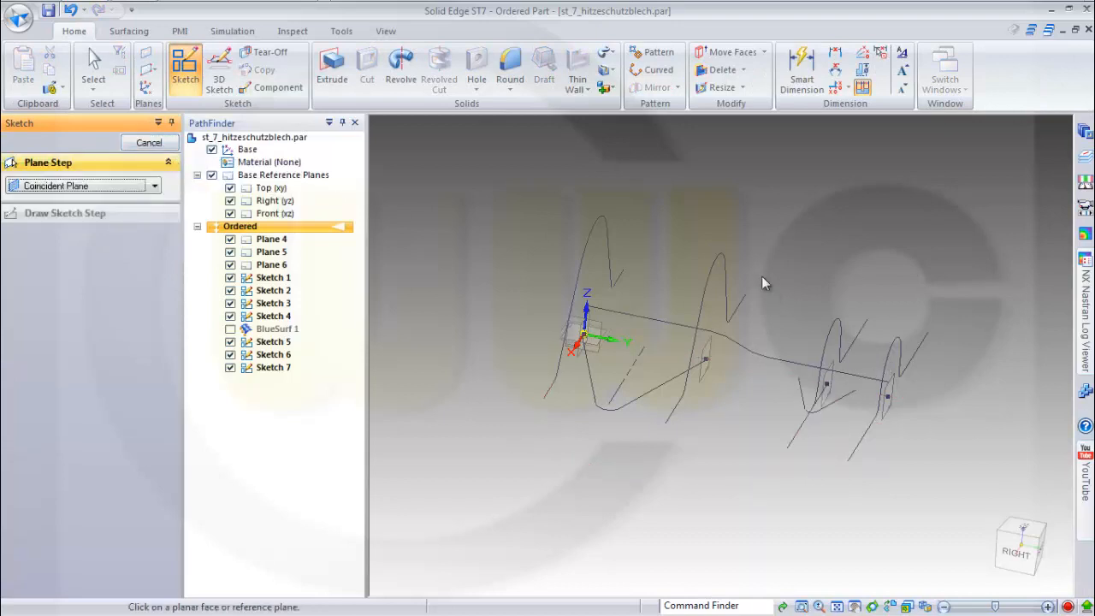
pyautogui.moveTo(762, 277)
pyautogui.mouseDown(button='middle')
pyautogui.moveTo(729, 245)
pyautogui.moveTo(704, 282)
pyautogui.moveTo(705, 272)
pyautogui.moveTo(720, 279)
pyautogui.mouseUp(button='middle')
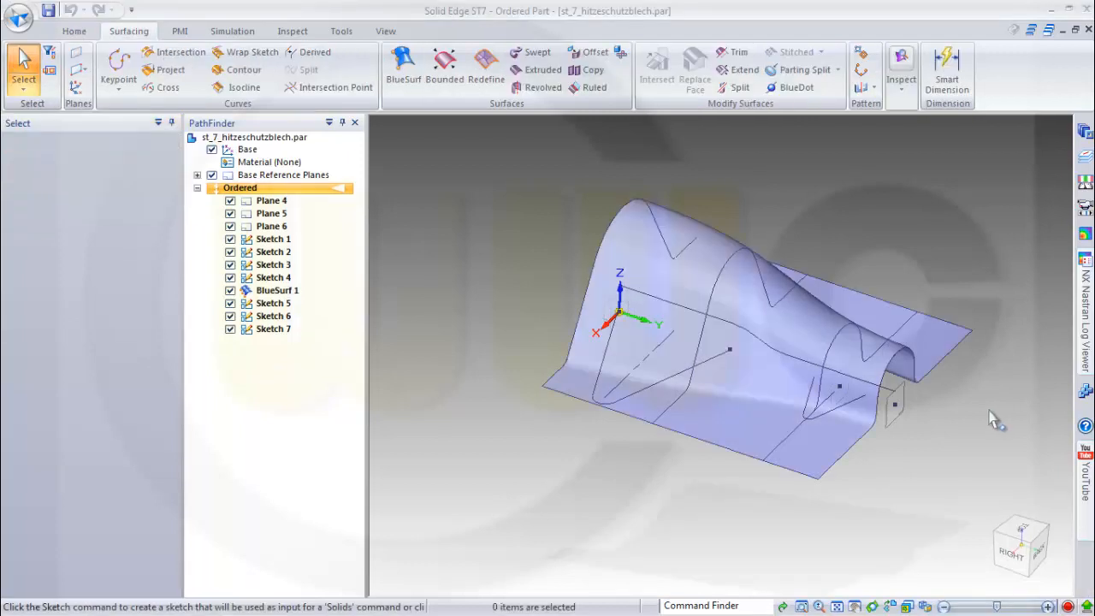
pyautogui.moveTo(479, 306); pyautogui.dragTo(511, 240, button='middle')
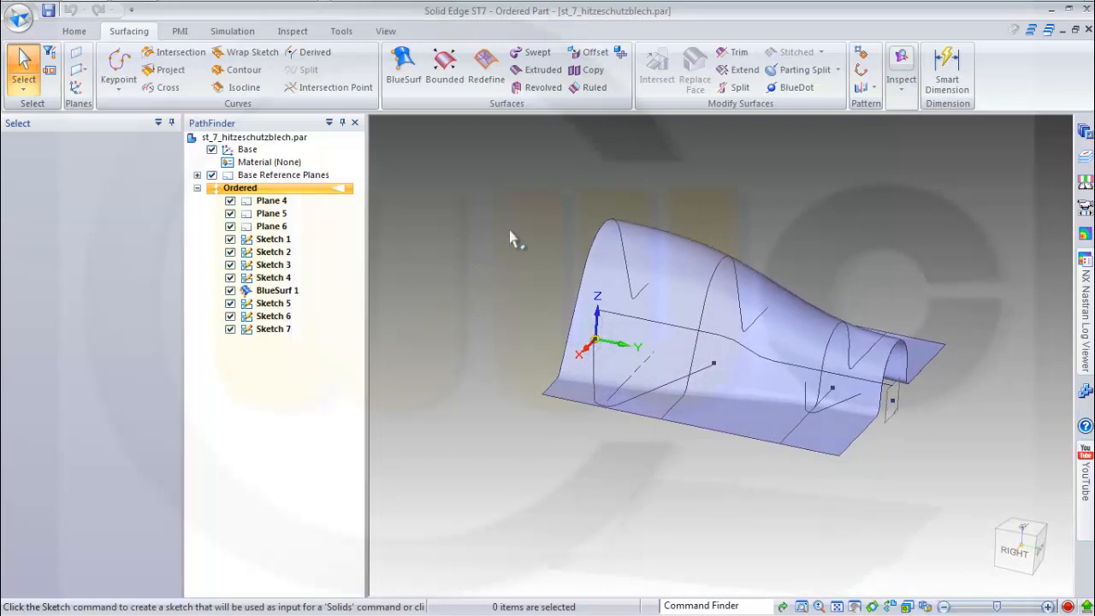
pyautogui.click(534, 71)
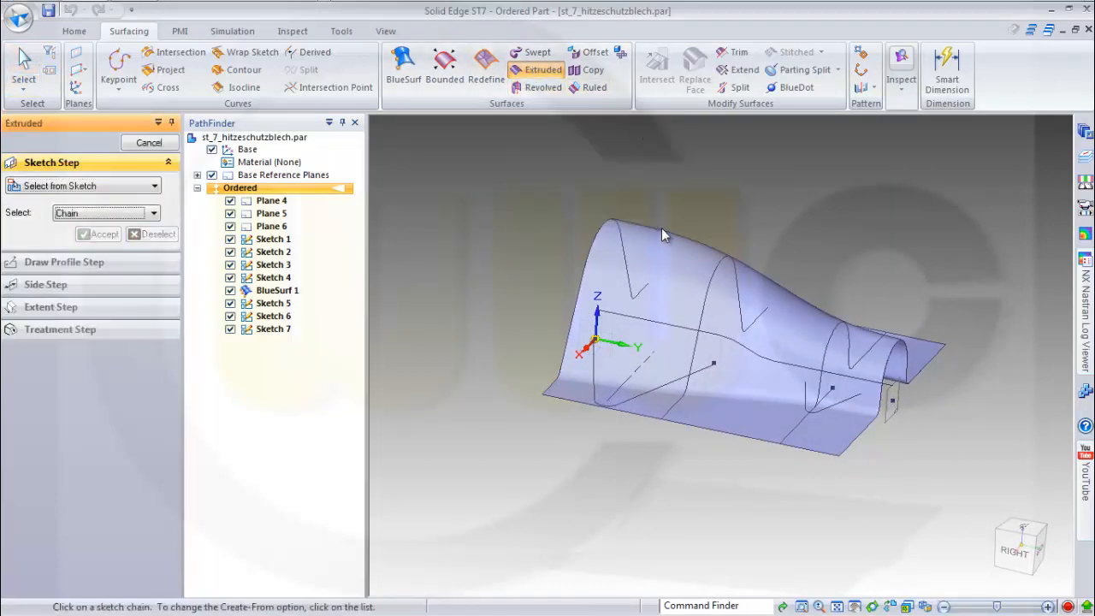
pyautogui.press('Escape')
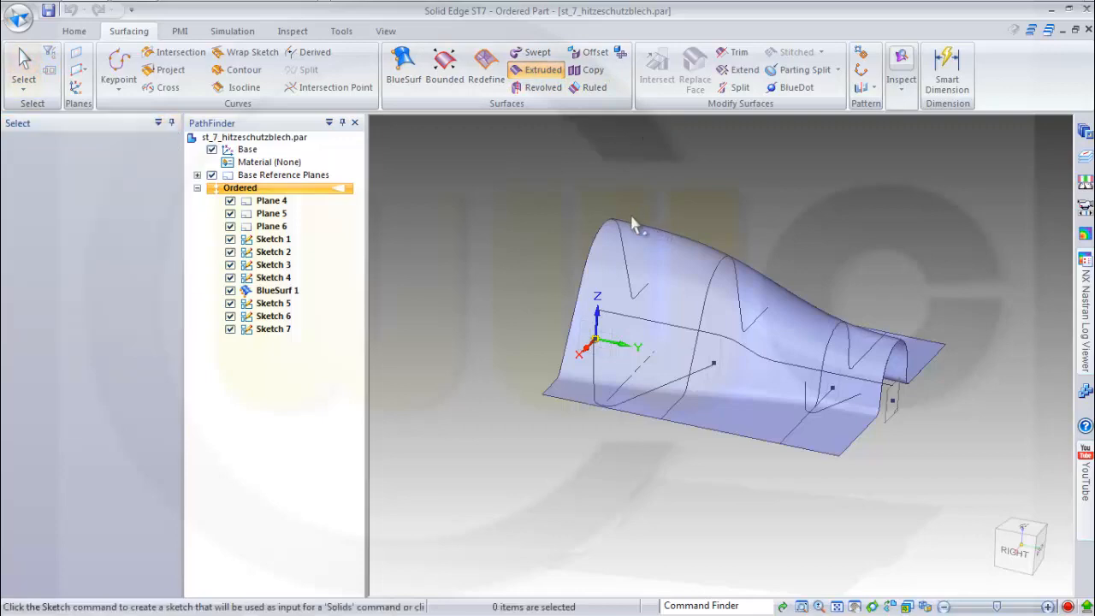
# Step: Trim the BlueSurf 1 surface with the Right (yz) plane, removing the half on the negative X side
pyautogui.moveTo(503, 261); pyautogui.dragTo(631, 354, button='middle')
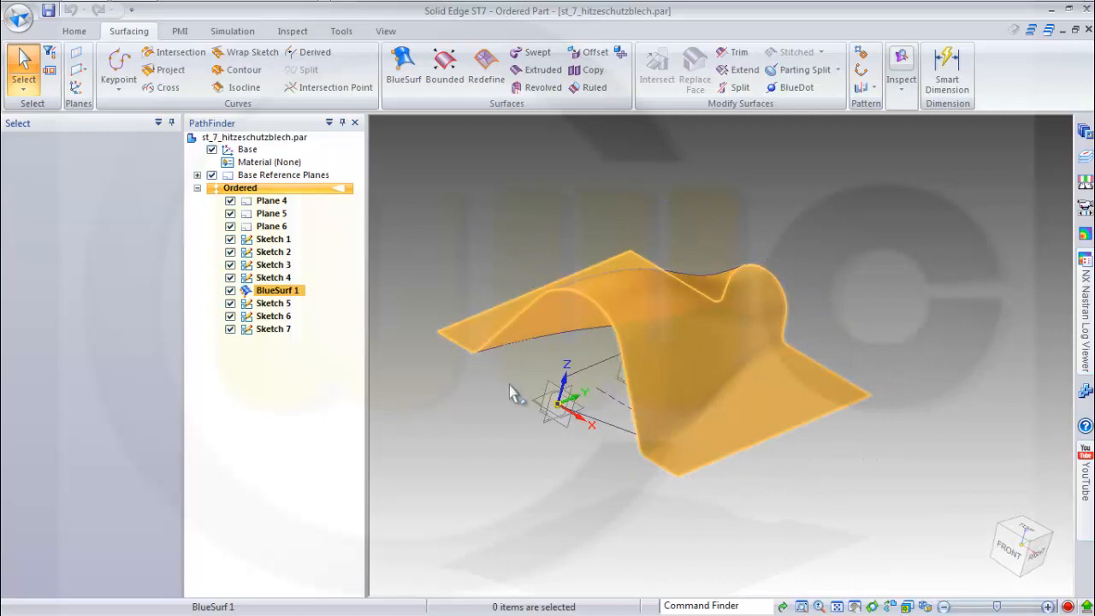
pyautogui.click(741, 58)
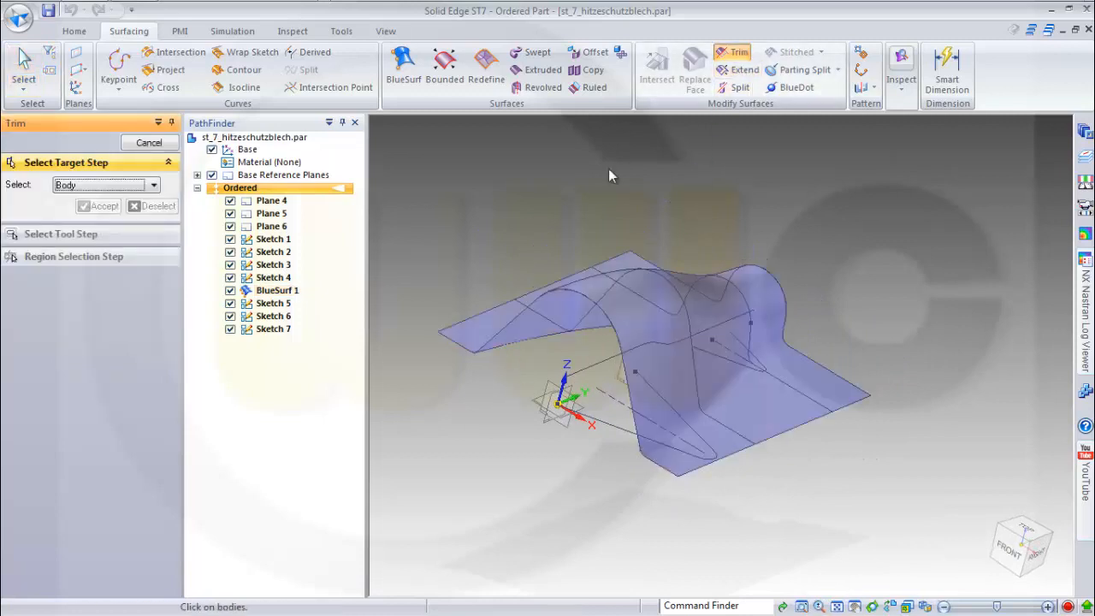
pyautogui.click(493, 326)
pyautogui.moveTo(486, 457); pyautogui.dragTo(582, 500, button='middle')
pyautogui.rightClick(532, 480)
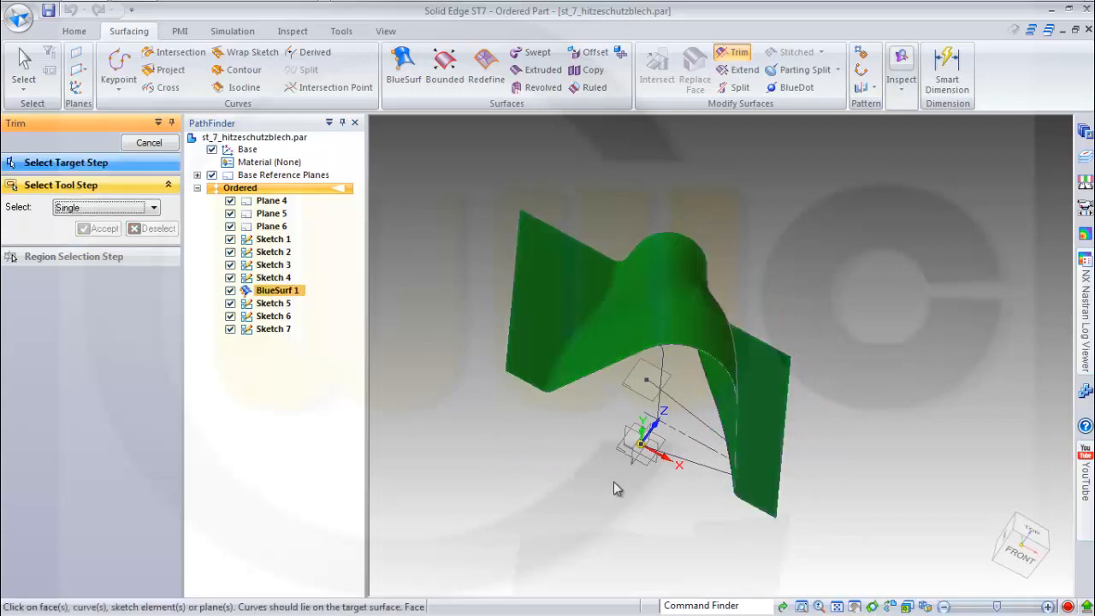
pyautogui.click(644, 460)
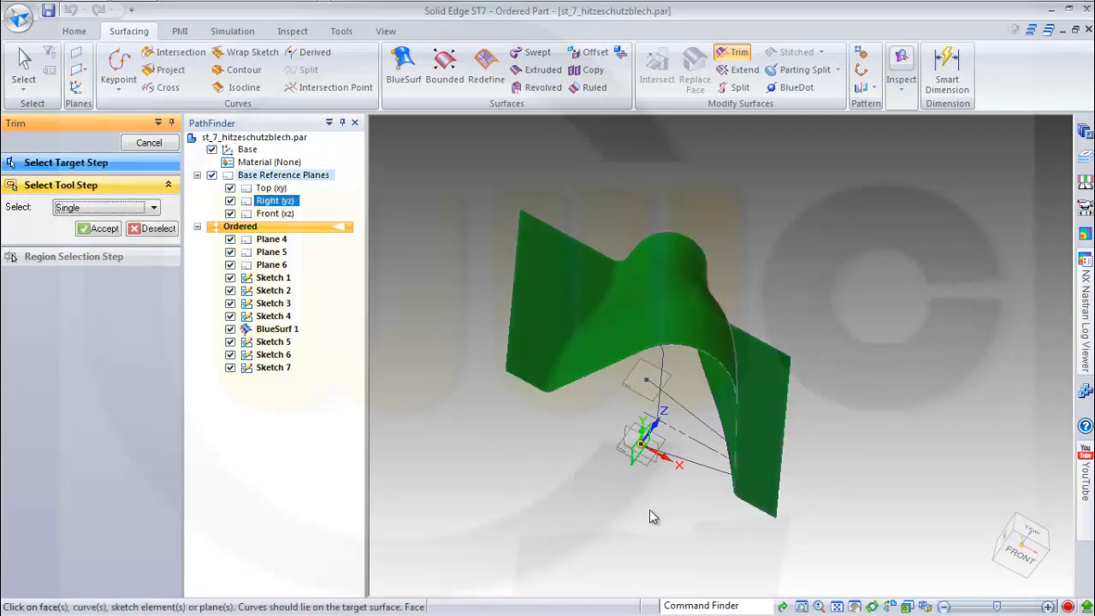
pyautogui.rightClick(568, 475)
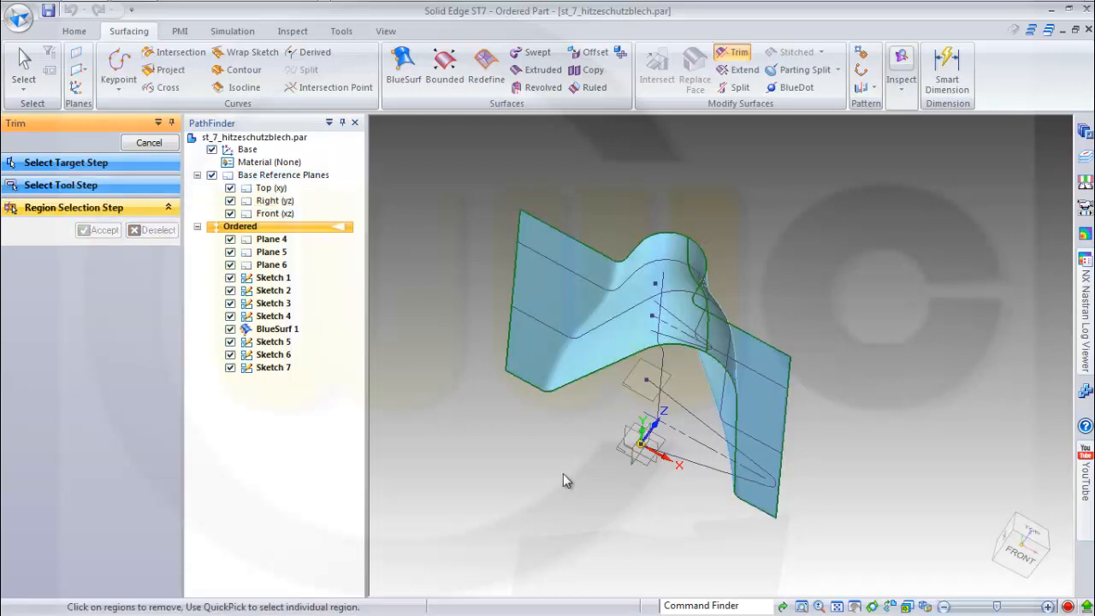
pyautogui.click(559, 360)
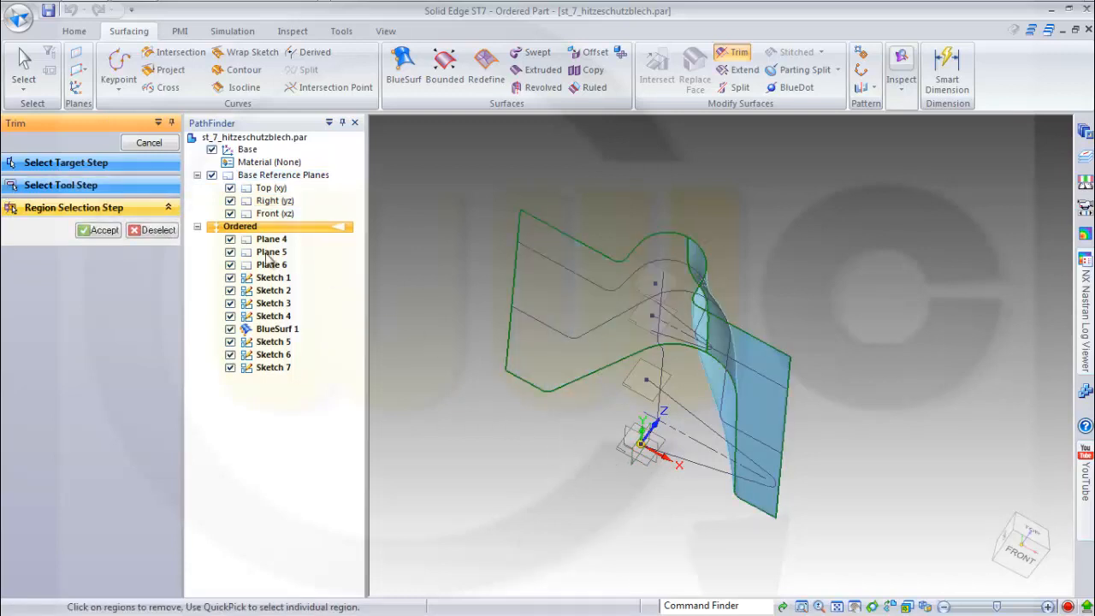
pyautogui.click(98, 229)
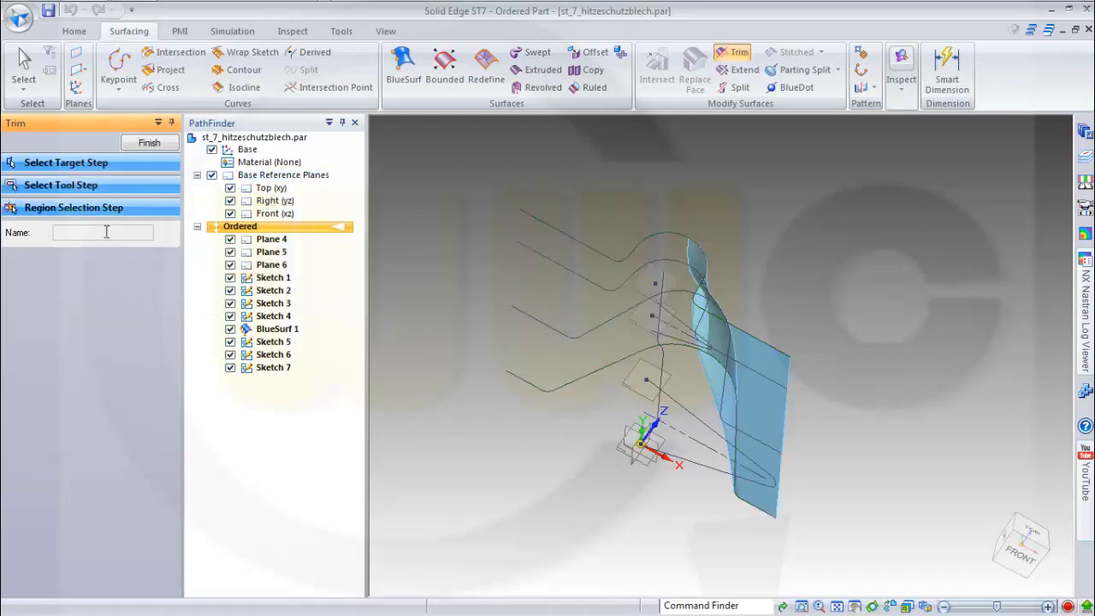
pyautogui.click(149, 143)
# Step: Hide Sketch 1, Sketch 2, Sketch 3 and Sketch 4
pyautogui.moveTo(880, 399); pyautogui.dragTo(639, 379, button='middle')
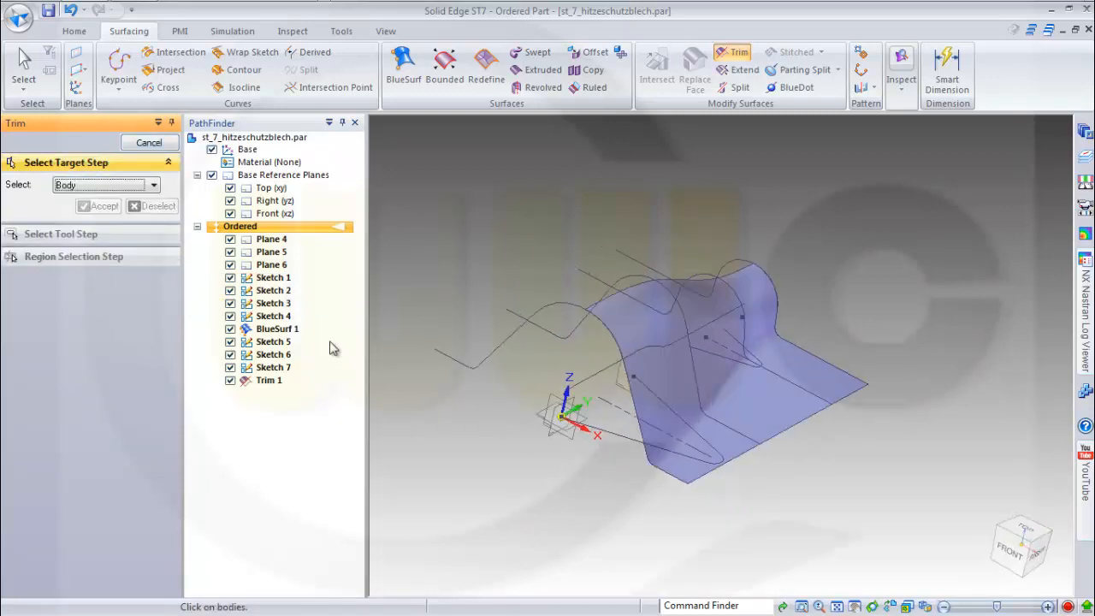
pyautogui.click(230, 278)
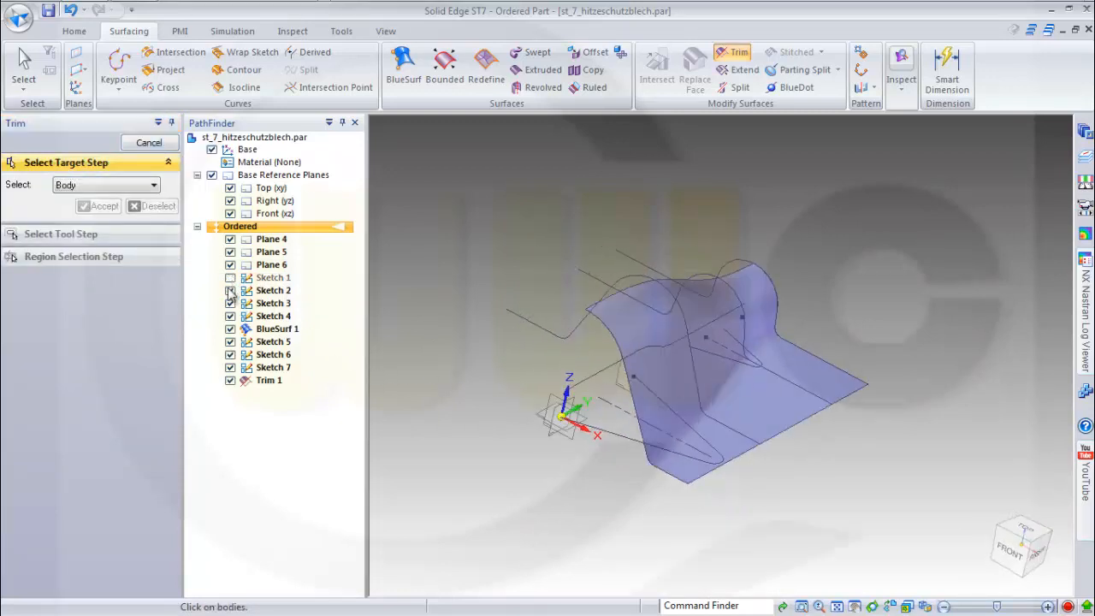
pyautogui.click(230, 290)
pyautogui.click(231, 303)
pyautogui.click(230, 316)
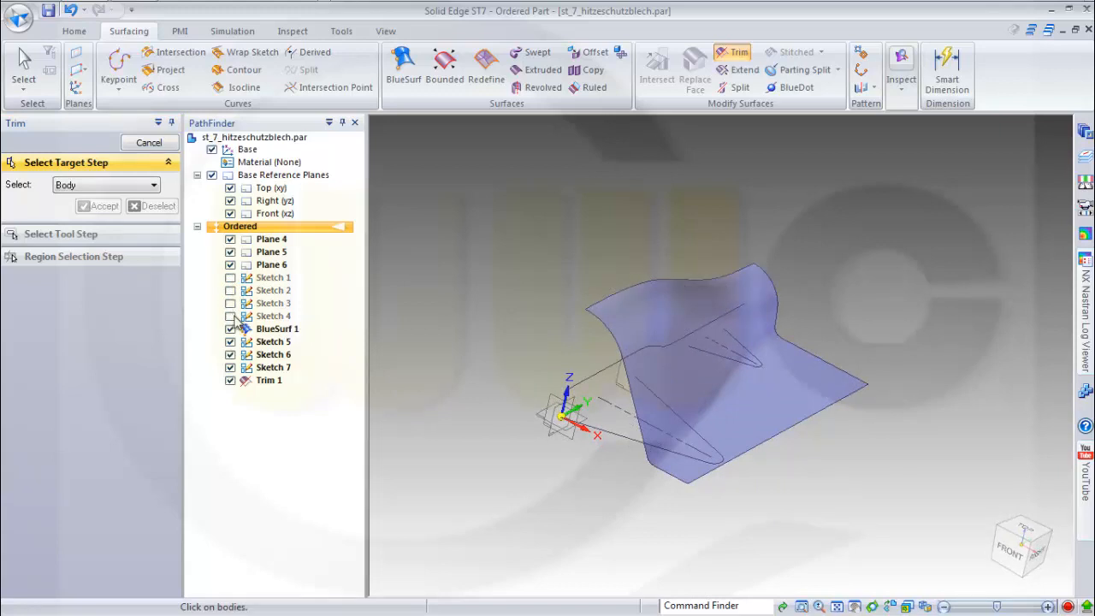
# Step: Create an extruded surface from the long curved path sketch, 500 mm in the positive X direction
pyautogui.moveTo(436, 344); pyautogui.dragTo(490, 254, button='middle')
pyautogui.click(539, 69)
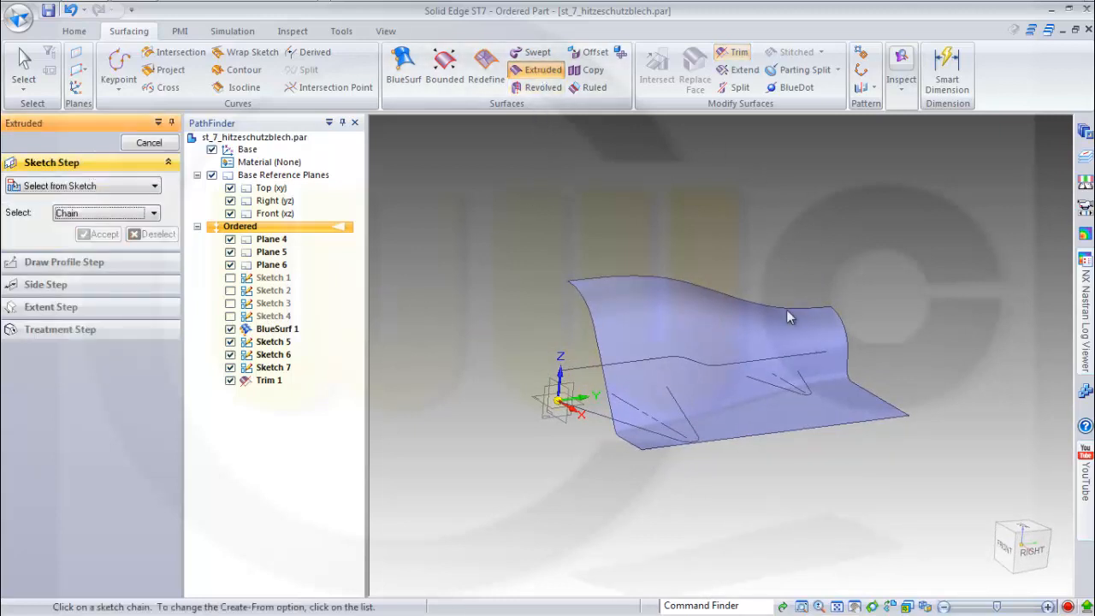
pyautogui.click(653, 362)
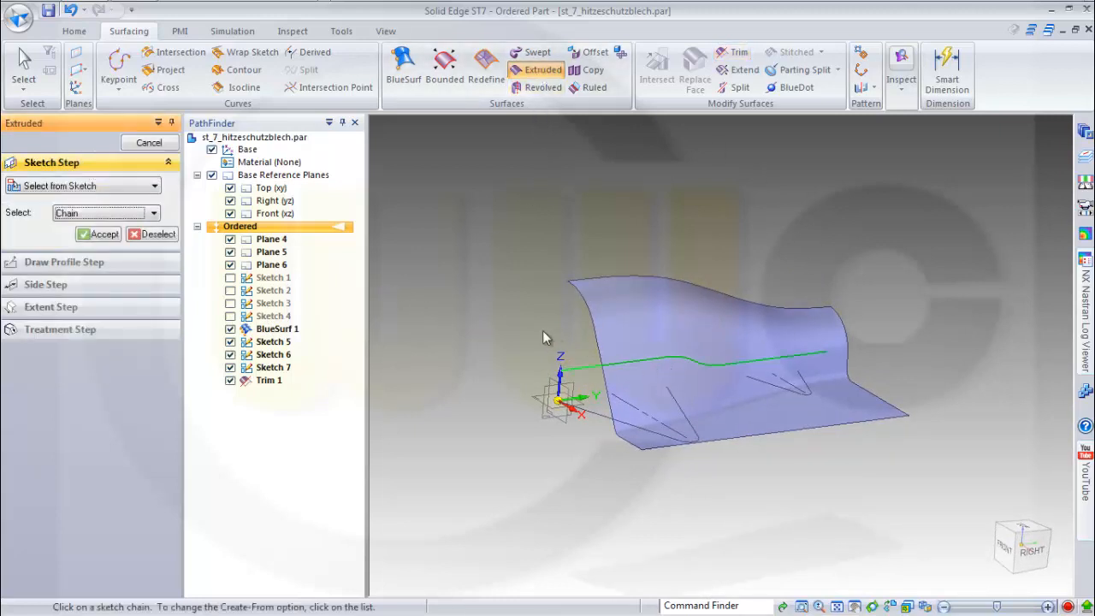
pyautogui.rightClick(492, 298)
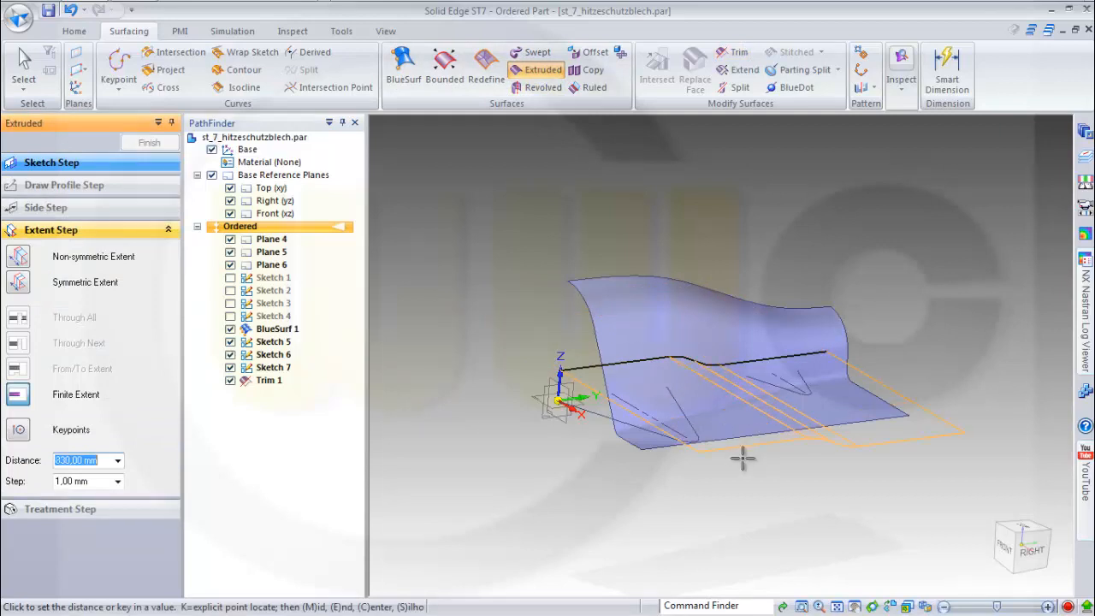
pyautogui.write('5')
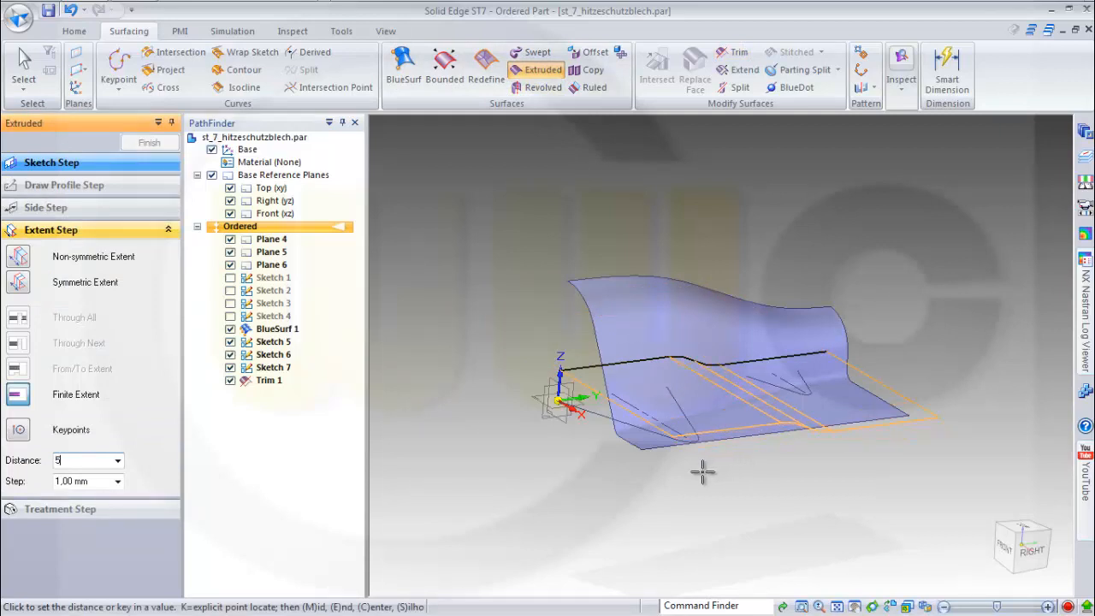
pyautogui.write('00')
pyautogui.press('Return')
pyautogui.click(702, 479)
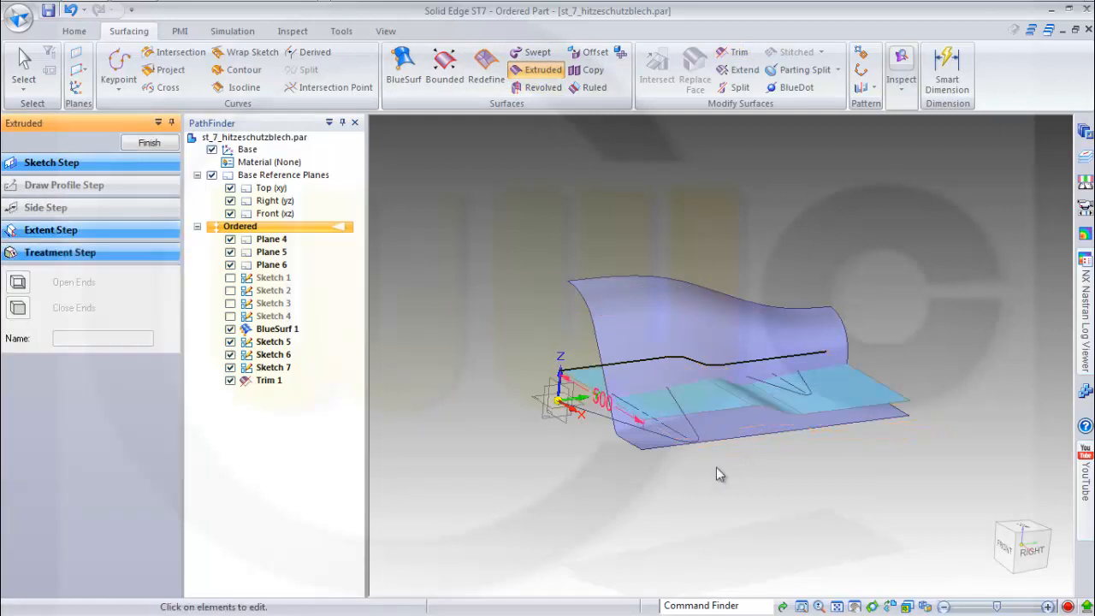
pyautogui.click(152, 143)
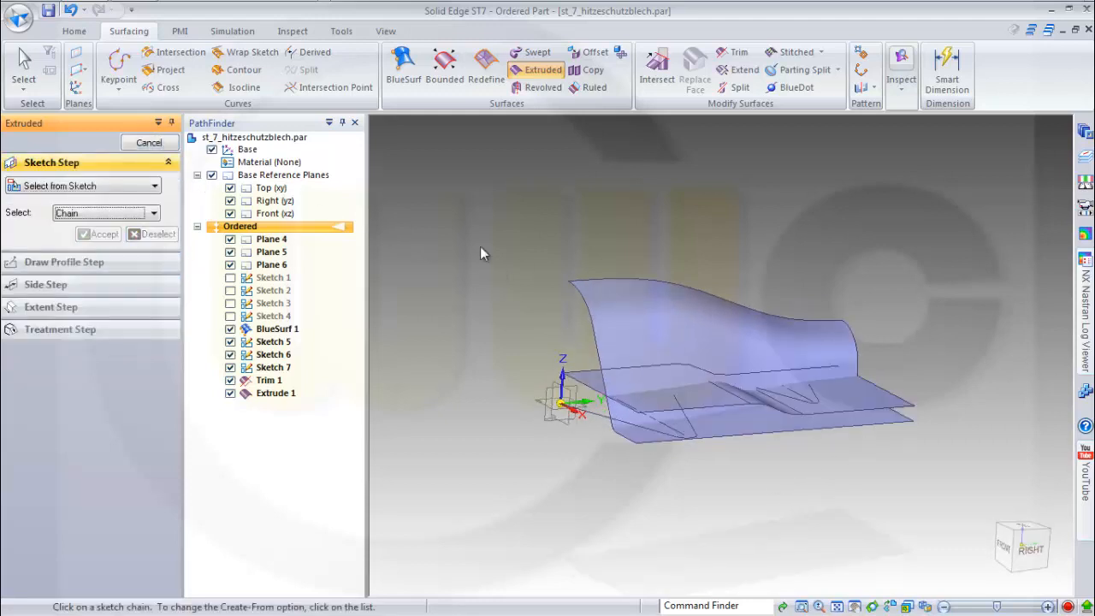
# Step: Extrude the larger V-shaped profile near the origin upward as a surface by 500 mm
pyautogui.click(634, 432)
pyautogui.rightClick(525, 307)
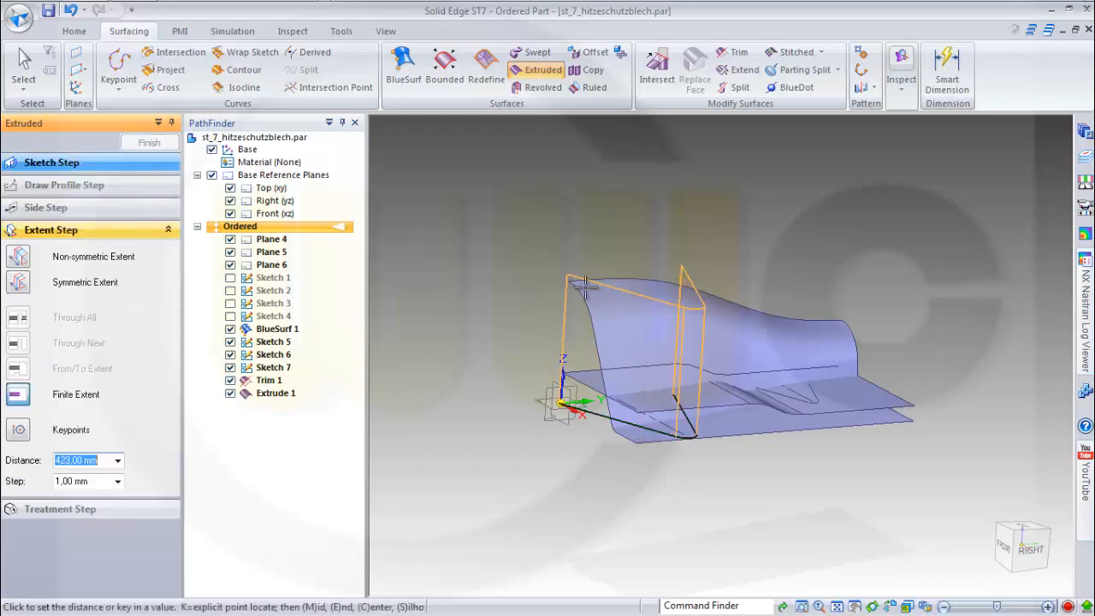
pyautogui.write('500')
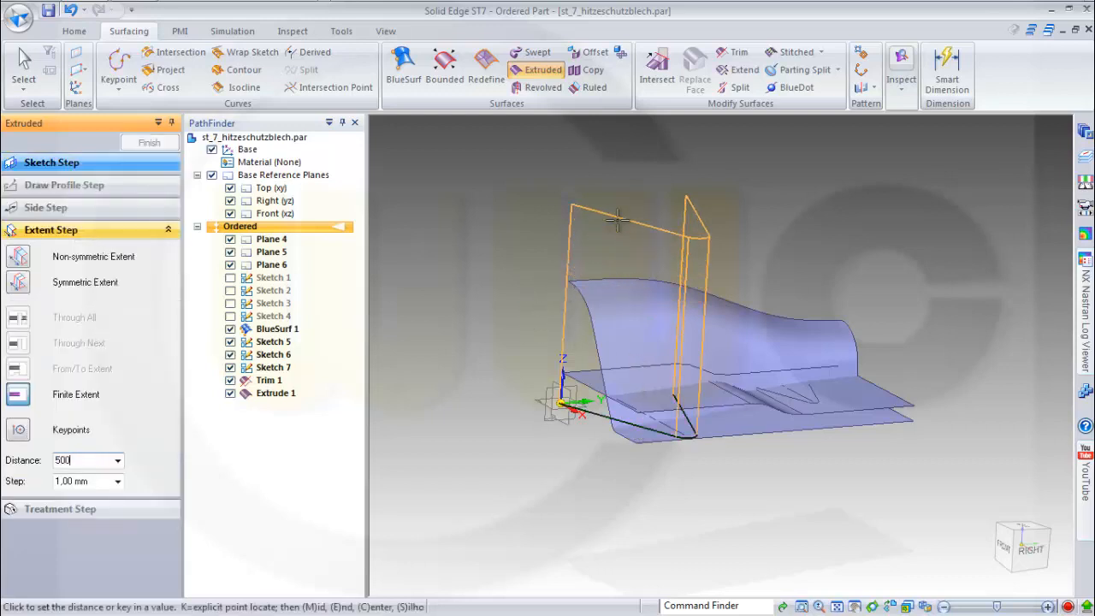
pyautogui.press('Return')
pyautogui.click(618, 220)
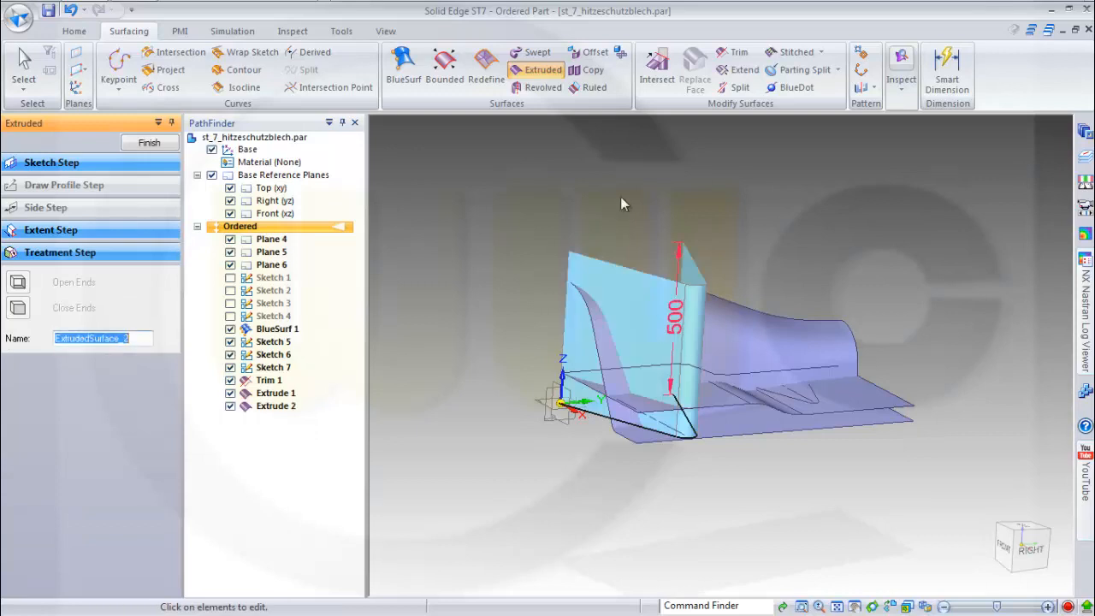
pyautogui.rightClick(670, 183)
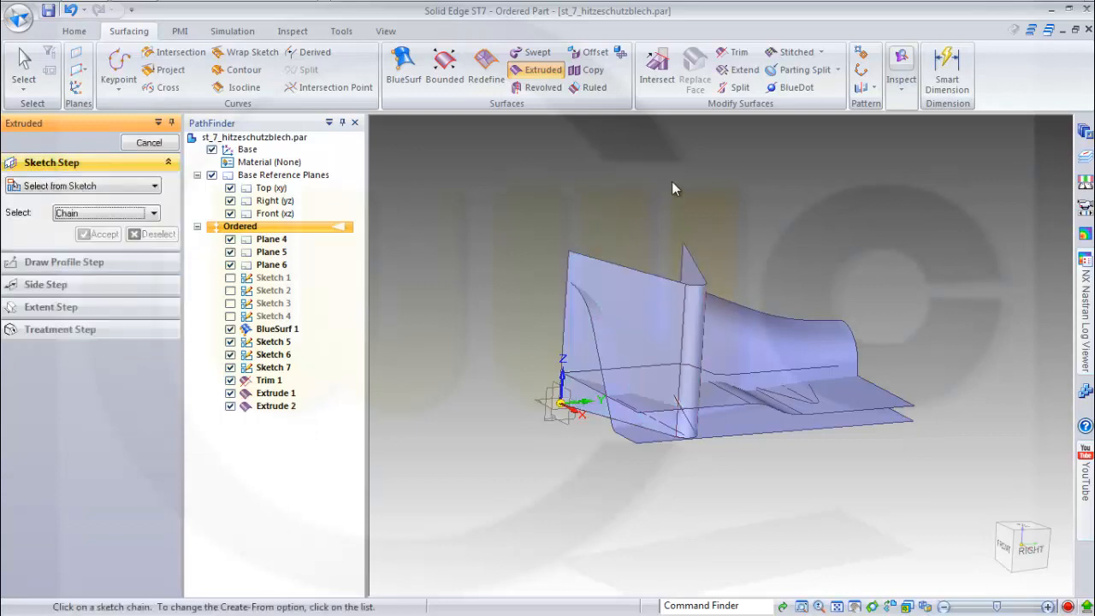
# Step: Extrude the smaller V-shaped profile upward as a surface by 500 mm
pyautogui.click(791, 404)
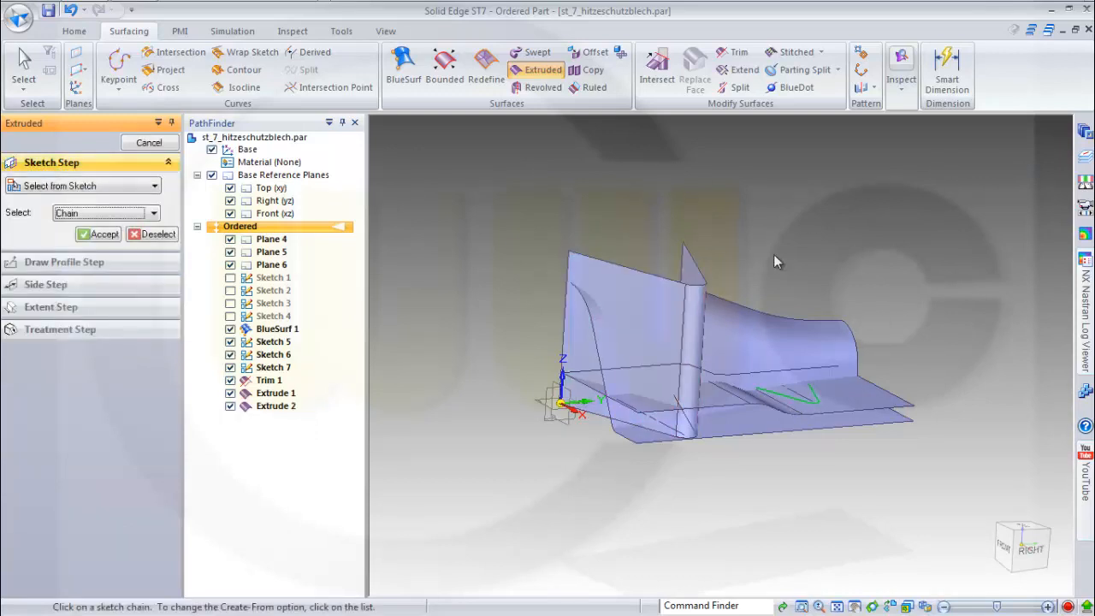
pyautogui.rightClick(775, 254)
pyautogui.write('500')
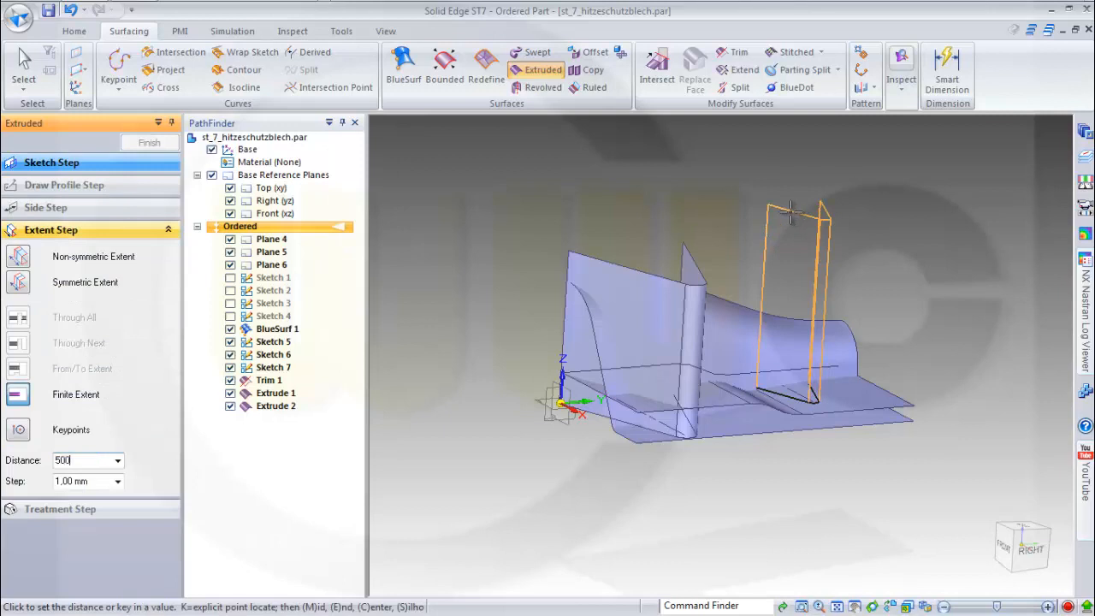
pyautogui.press('Return')
pyautogui.click(782, 202)
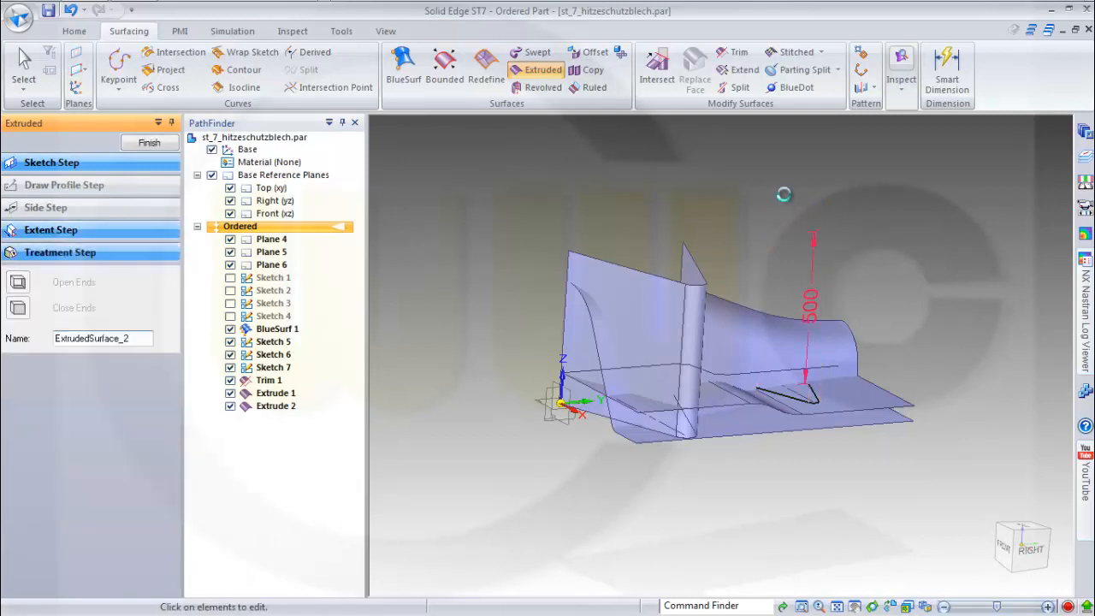
pyautogui.rightClick(785, 194)
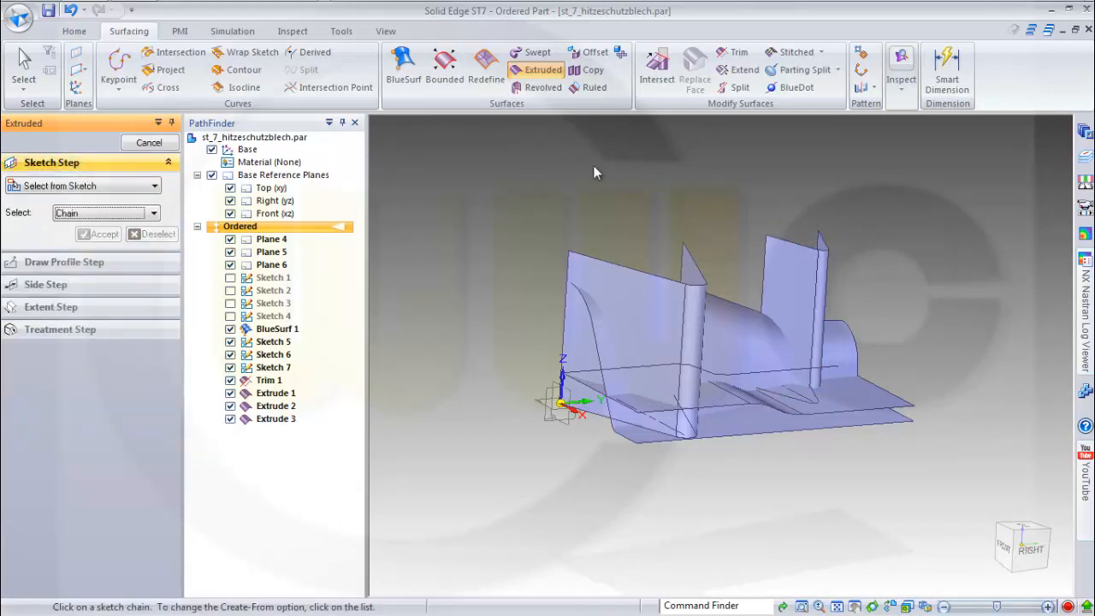
# Step: Start an Intersect operation on the main surface BlueSurf 1 and the extruded surfaces Extrude 1, Extrude 2 and Extrude 3
pyautogui.click(151, 143)
pyautogui.moveTo(870, 340); pyautogui.dragTo(898, 310, button='middle')
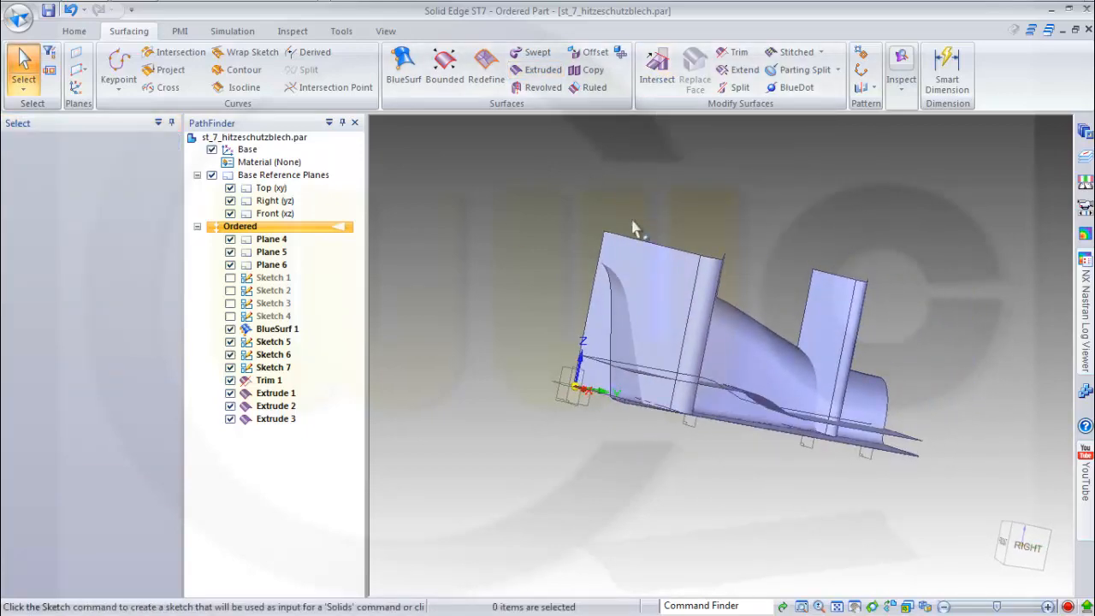
pyautogui.moveTo(633, 229)
pyautogui.mouseDown(button='middle')
pyautogui.moveTo(651, 209)
pyautogui.moveTo(748, 205)
pyautogui.moveTo(701, 222)
pyautogui.moveTo(637, 213)
pyautogui.mouseUp(button='middle')
pyautogui.click(658, 73)
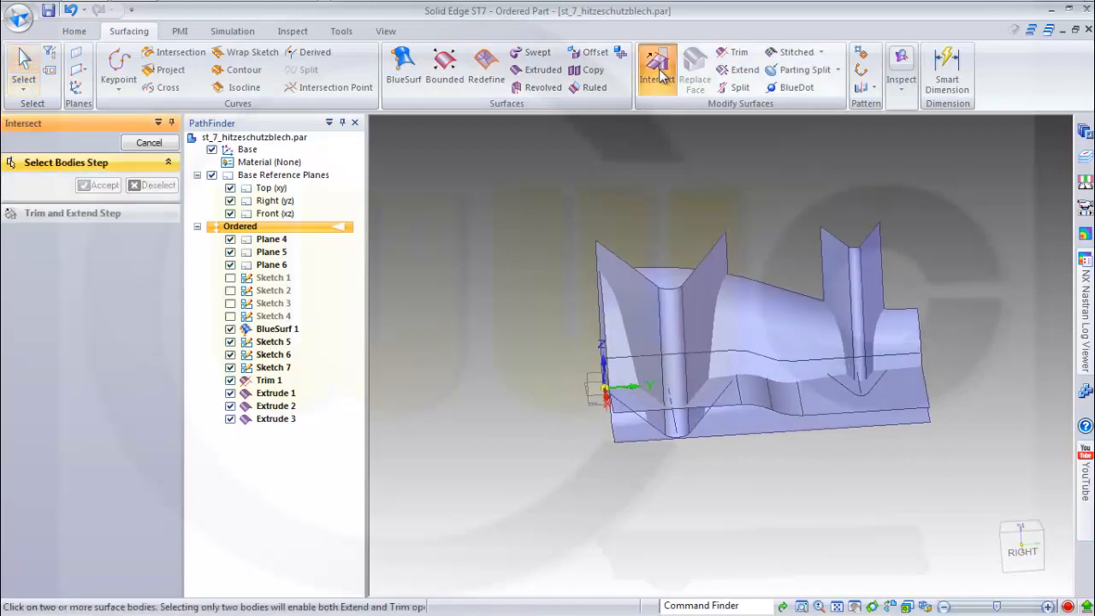
pyautogui.click(615, 343)
pyautogui.click(653, 315)
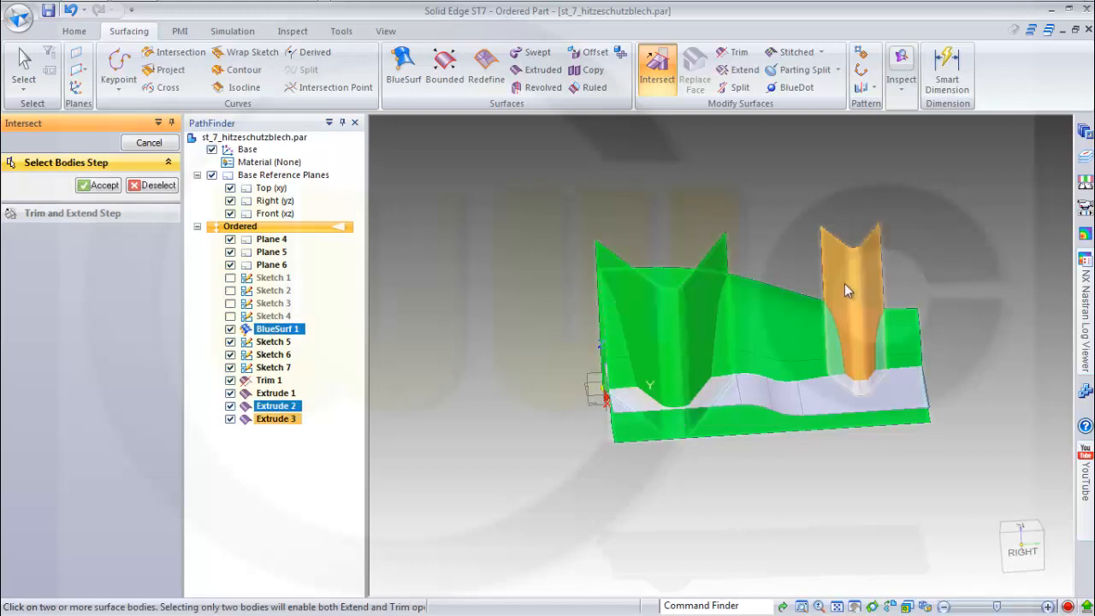
pyautogui.click(844, 285)
pyautogui.click(822, 409)
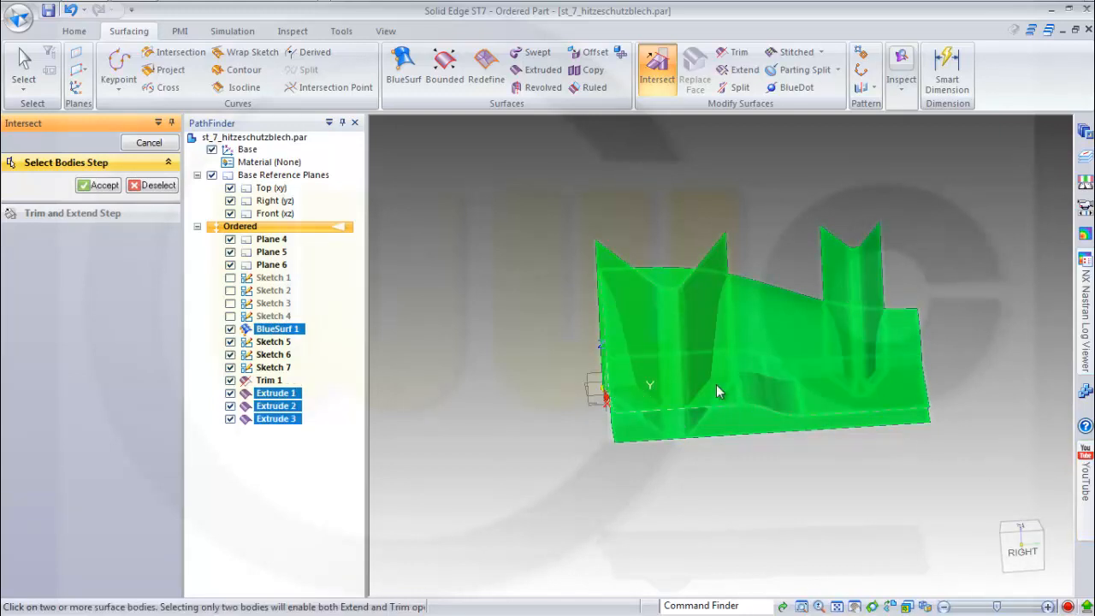
pyautogui.click(102, 186)
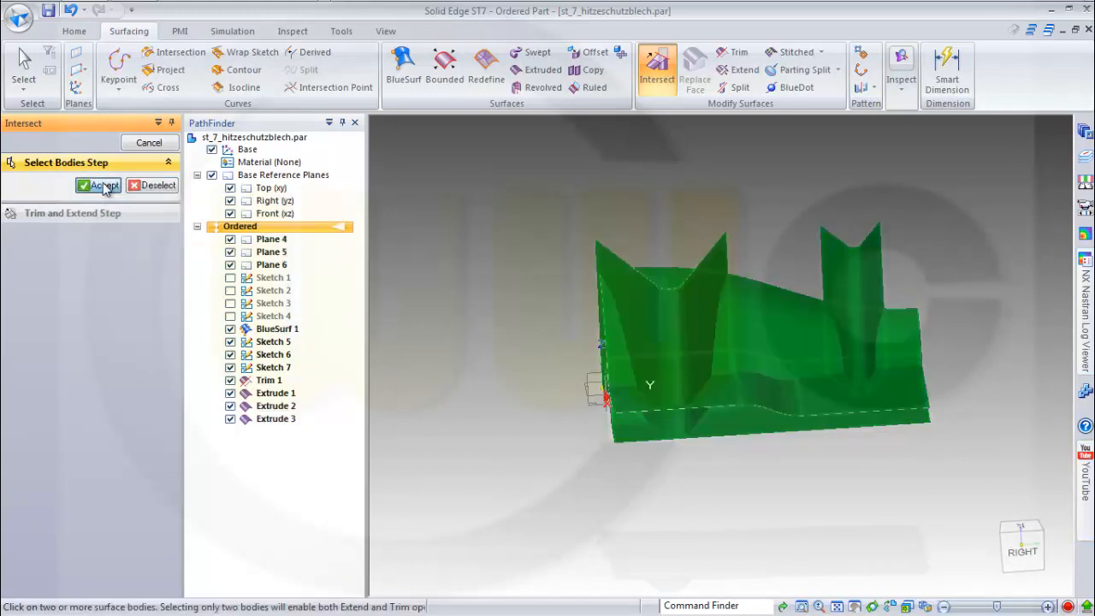
# Step: Remove the outer BlueSurf 1 flange region around the V-shaped tabs and accept the intersection
pyautogui.moveTo(468, 308); pyautogui.dragTo(467, 337, button='middle')
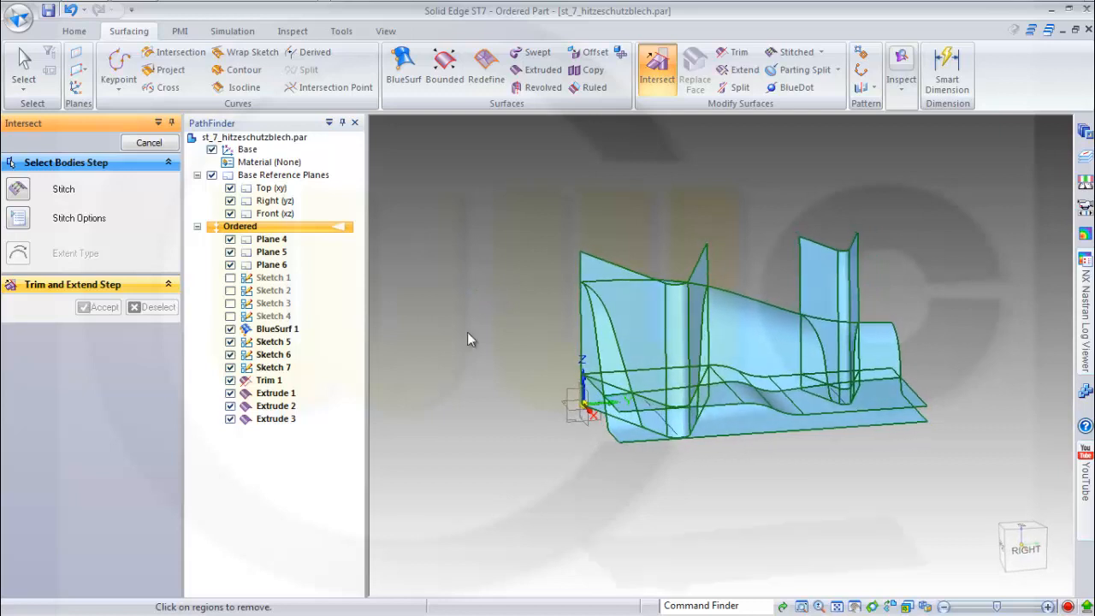
pyautogui.rightClick(623, 442)
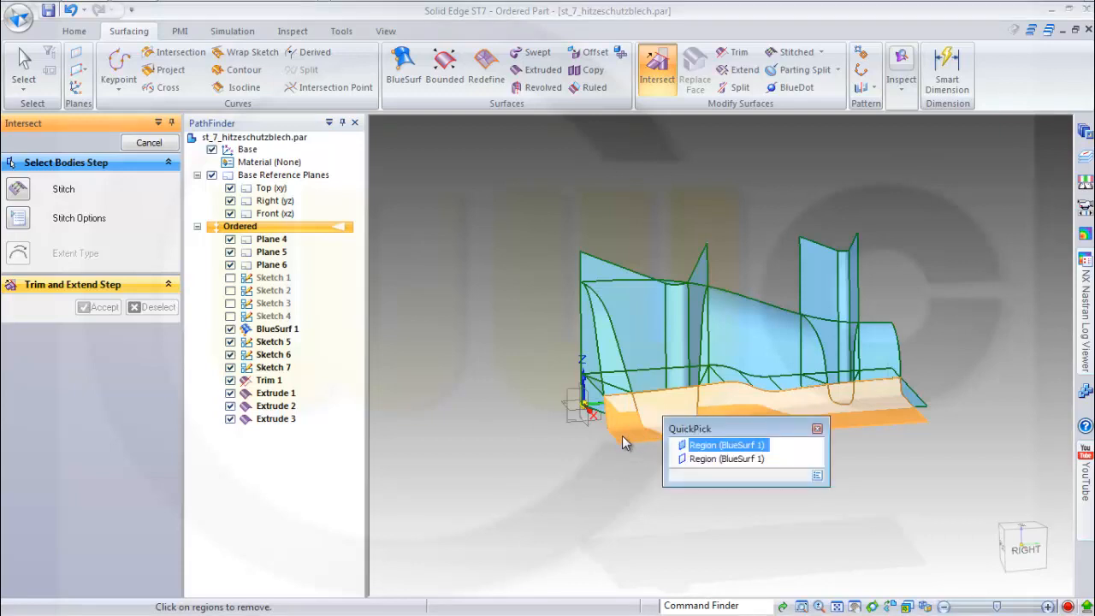
pyautogui.click(701, 460)
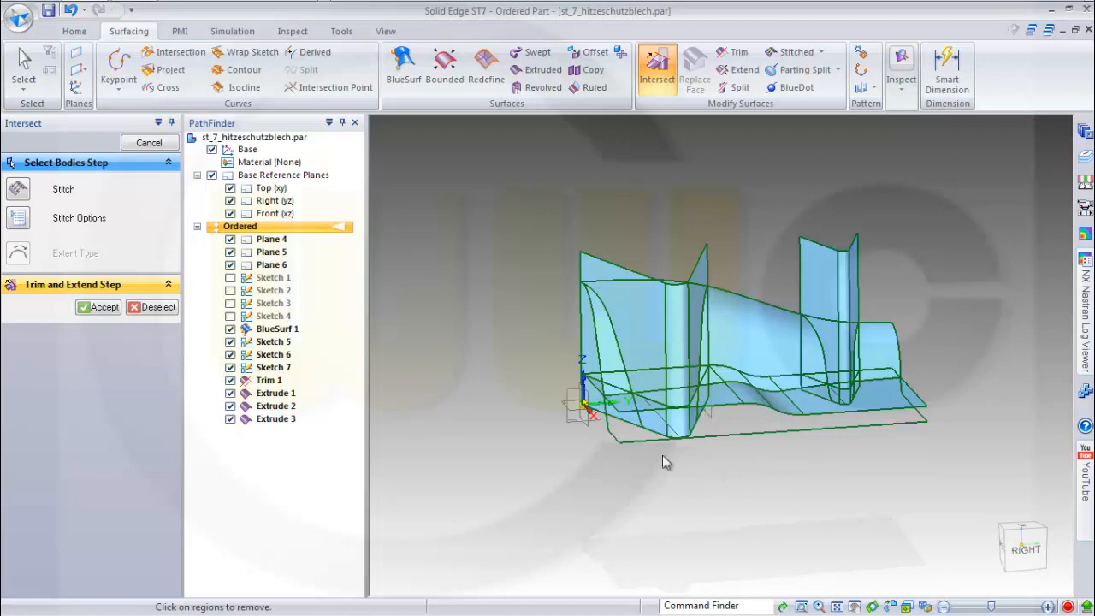
pyautogui.click(99, 307)
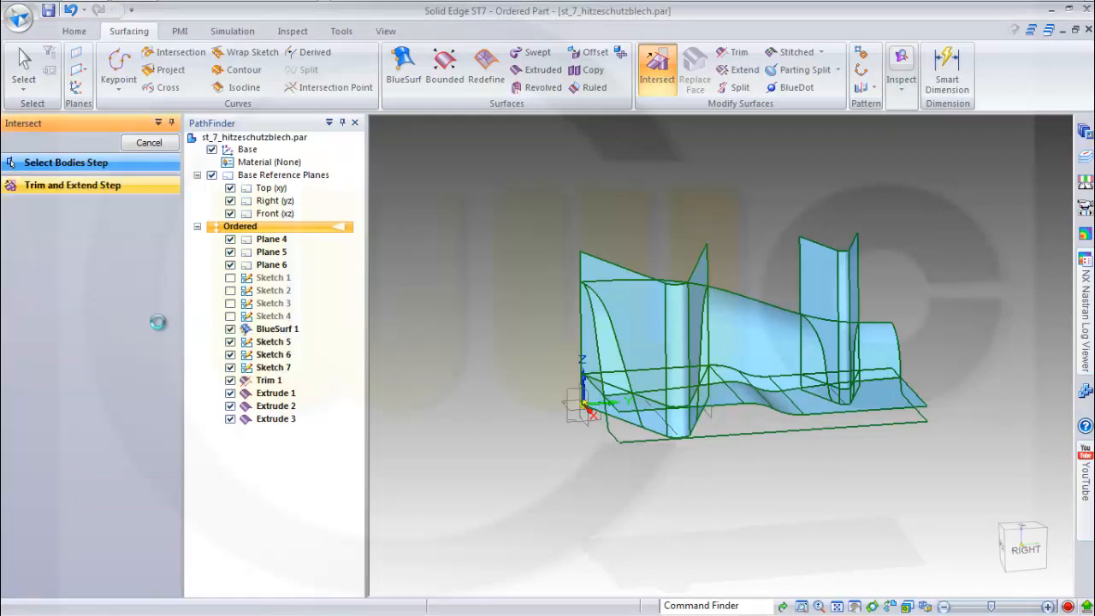
# Step: Hide Extrude 1, Extrude 2 and Extrude 3
pyautogui.click(229, 393)
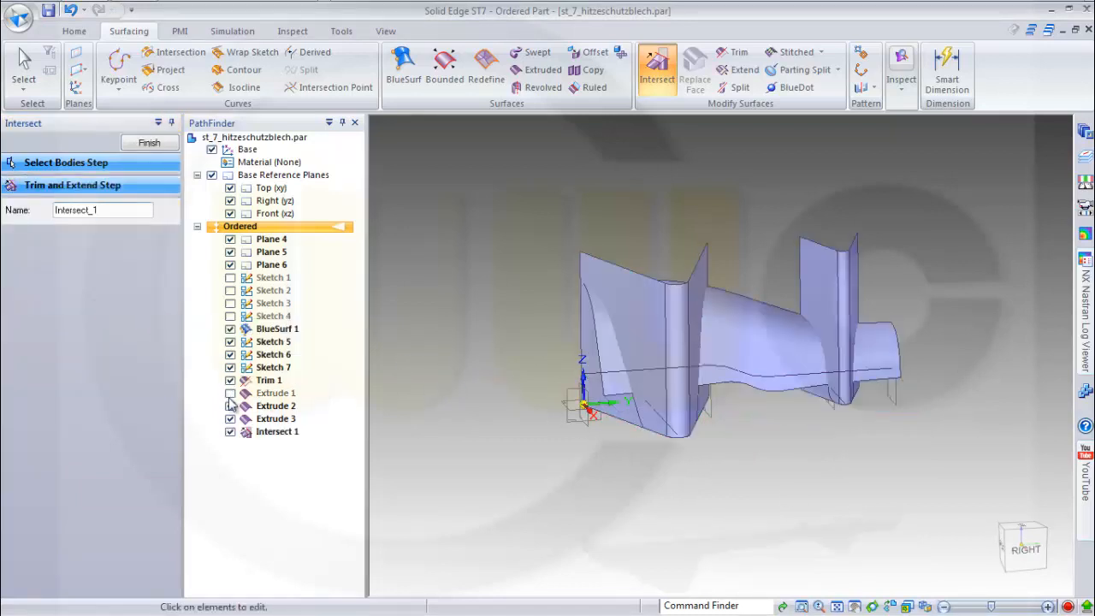
pyautogui.click(230, 405)
pyautogui.click(230, 419)
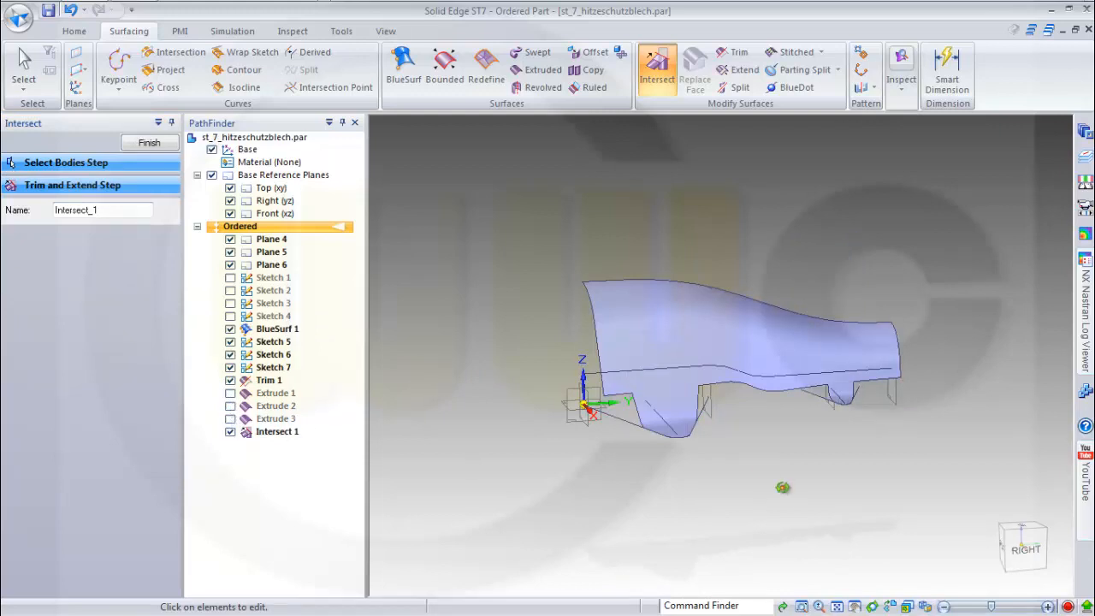
pyautogui.moveTo(783, 488); pyautogui.dragTo(702, 530, button='middle')
pyautogui.scroll(-1, 890, 267)
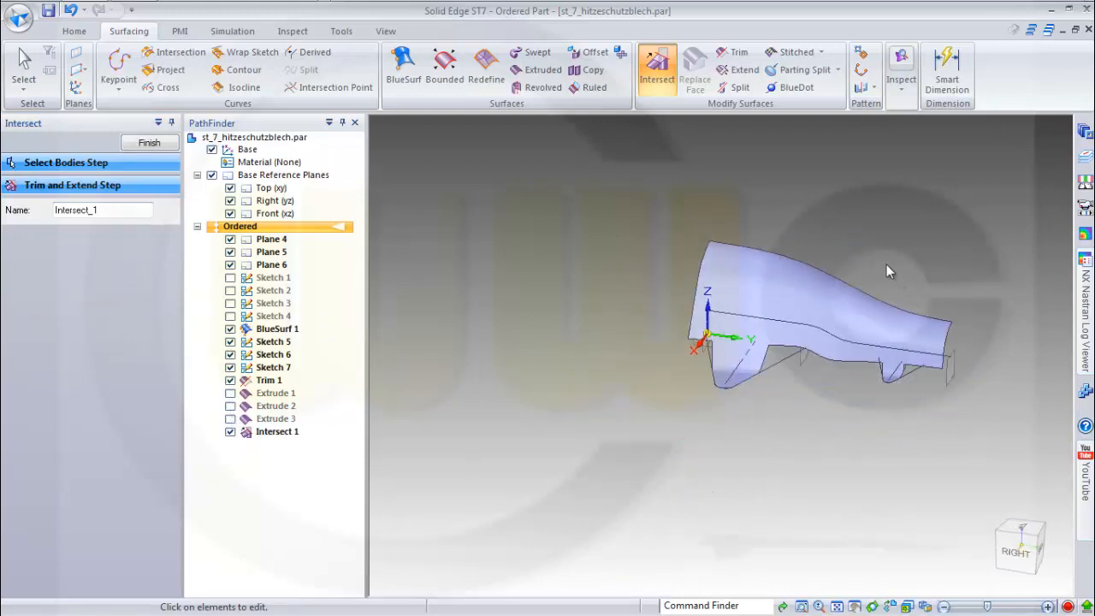
pyautogui.scroll(3, 912, 244)
pyautogui.moveTo(933, 304); pyautogui.dragTo(905, 338, button='middle')
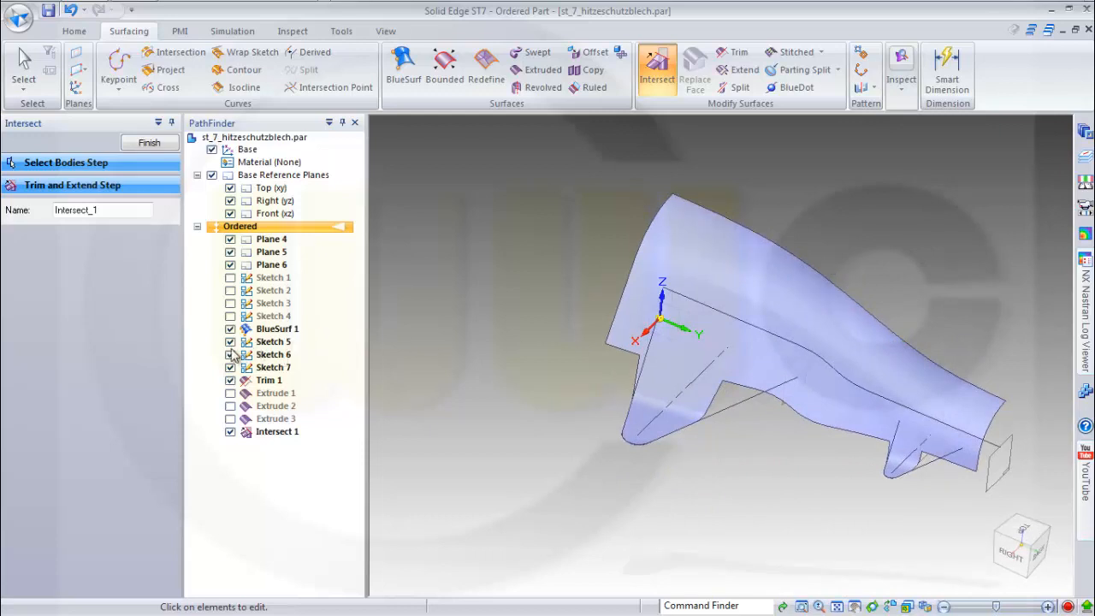
# Step: Hide Sketch 5, Sketch 6 and Sketch 7
pyautogui.click(230, 342)
pyautogui.click(230, 354)
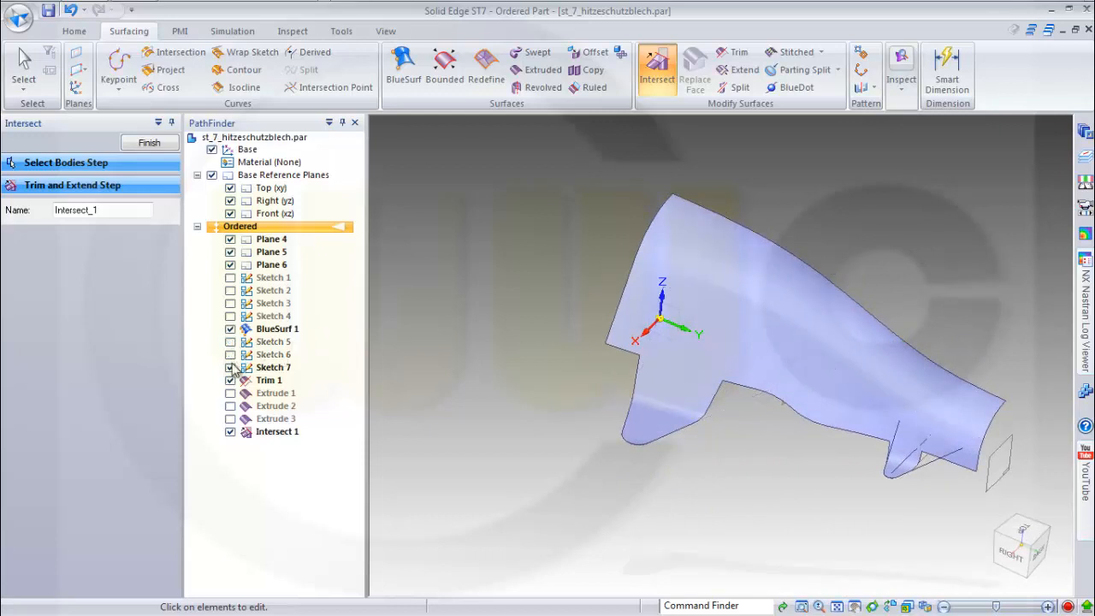
pyautogui.click(230, 367)
pyautogui.moveTo(525, 433)
pyautogui.mouseDown(button='middle')
pyautogui.moveTo(520, 402)
pyautogui.moveTo(447, 384)
pyautogui.moveTo(471, 371)
pyautogui.moveTo(655, 384)
pyautogui.moveTo(557, 338)
pyautogui.moveTo(519, 371)
pyautogui.mouseUp(button='middle')
pyautogui.scroll(-1, 973, 250)
pyautogui.scroll(1, 941, 262)
pyautogui.moveTo(897, 296); pyautogui.dragTo(921, 329, button='middle')
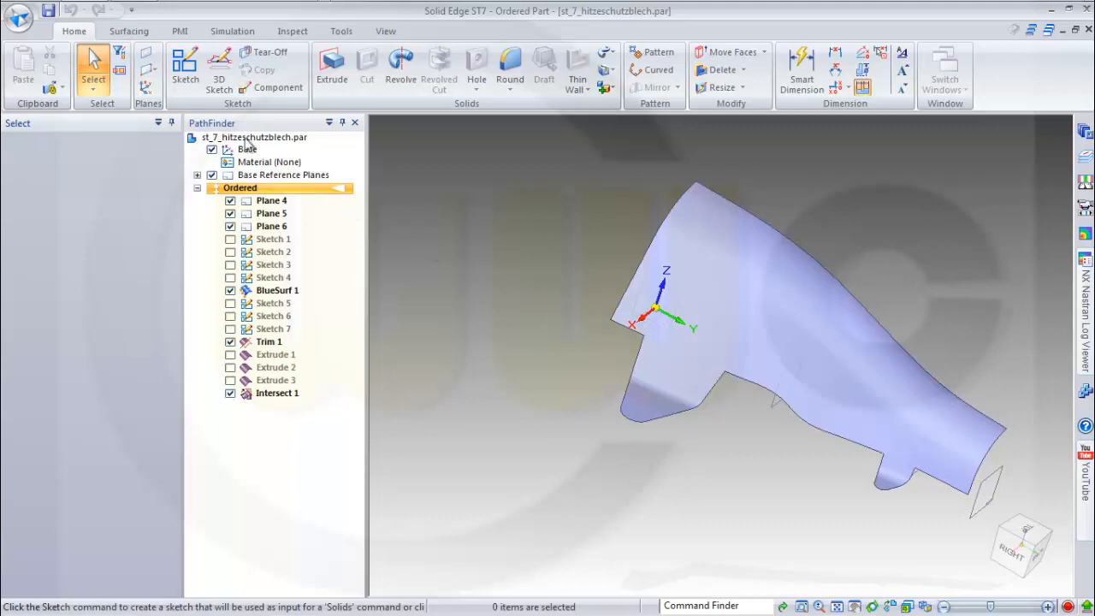
# Step: Start a sketch on the Top (xy) plane and draw a circle about 60 mm in diameter beside the small tab's tip
pyautogui.click(186, 72)
pyautogui.moveTo(500, 340); pyautogui.dragTo(568, 391, button='middle')
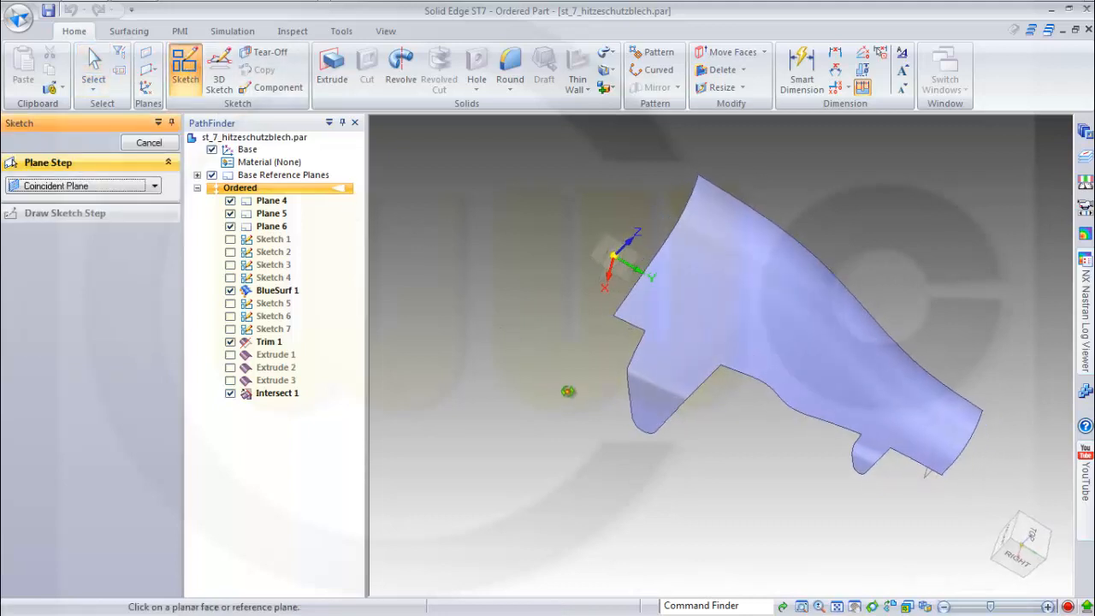
pyautogui.click(622, 287)
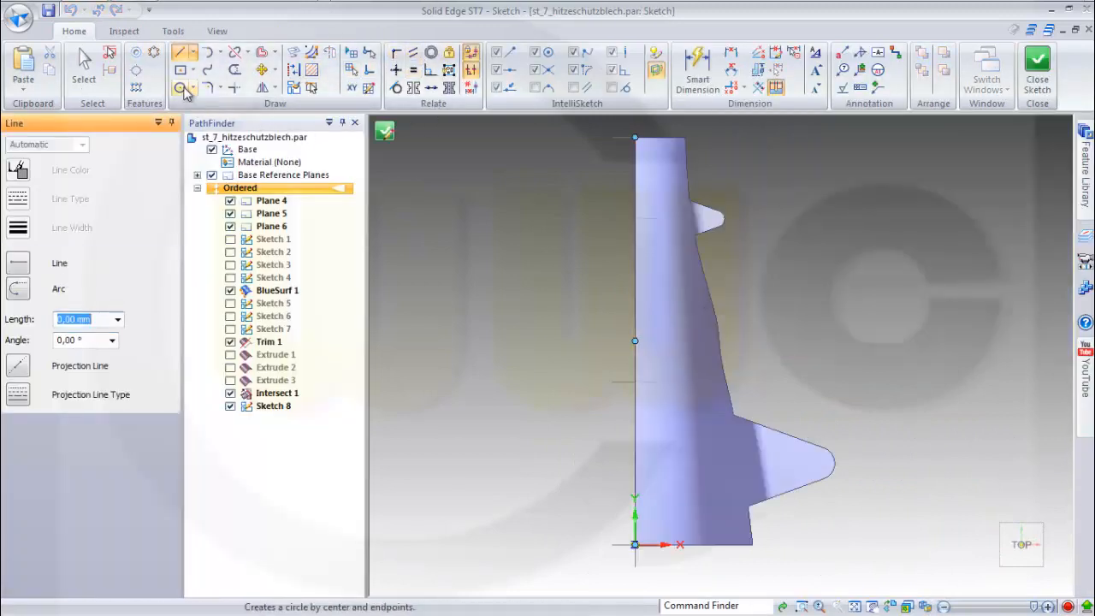
pyautogui.click(181, 88)
pyautogui.click(741, 218)
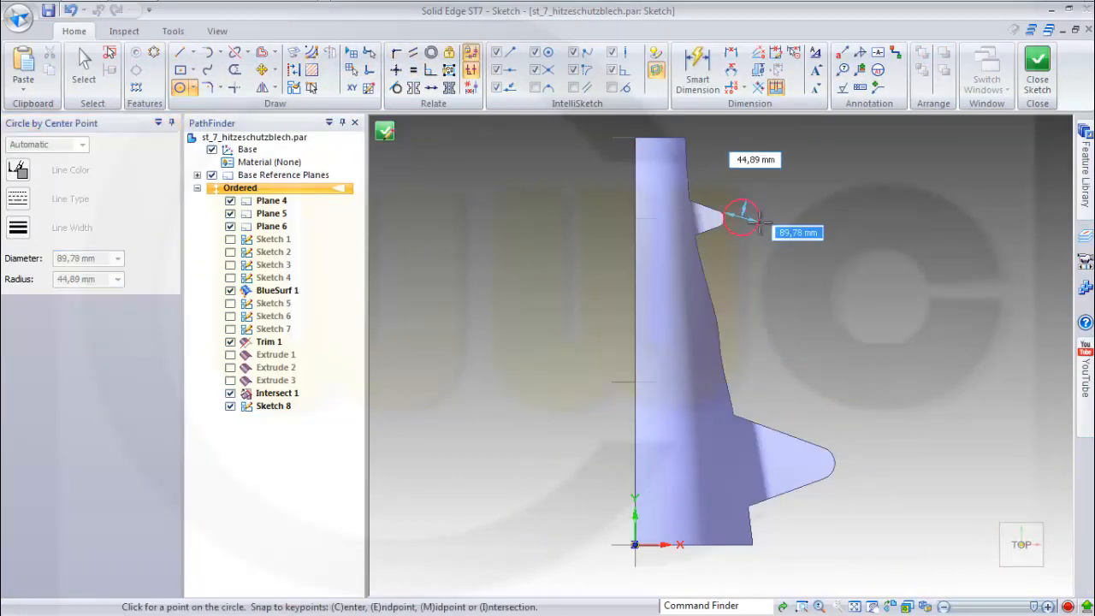
pyautogui.click(754, 217)
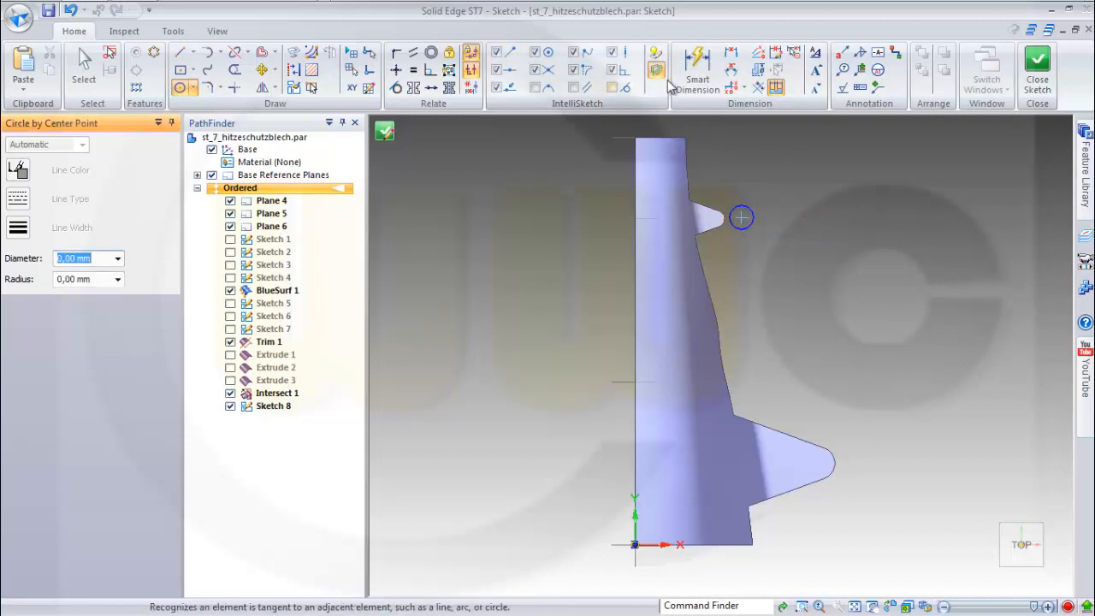
# Step: Dimension the circle's diameter at 15 mm
pyautogui.click(697, 68)
pyautogui.click(755, 217)
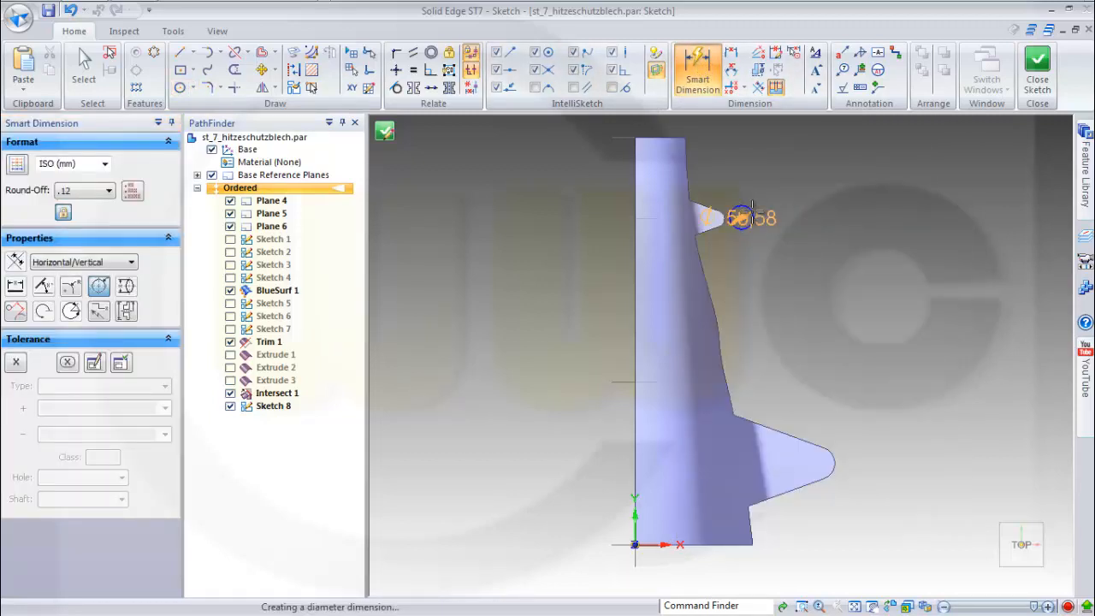
pyautogui.click(792, 197)
pyautogui.write('15')
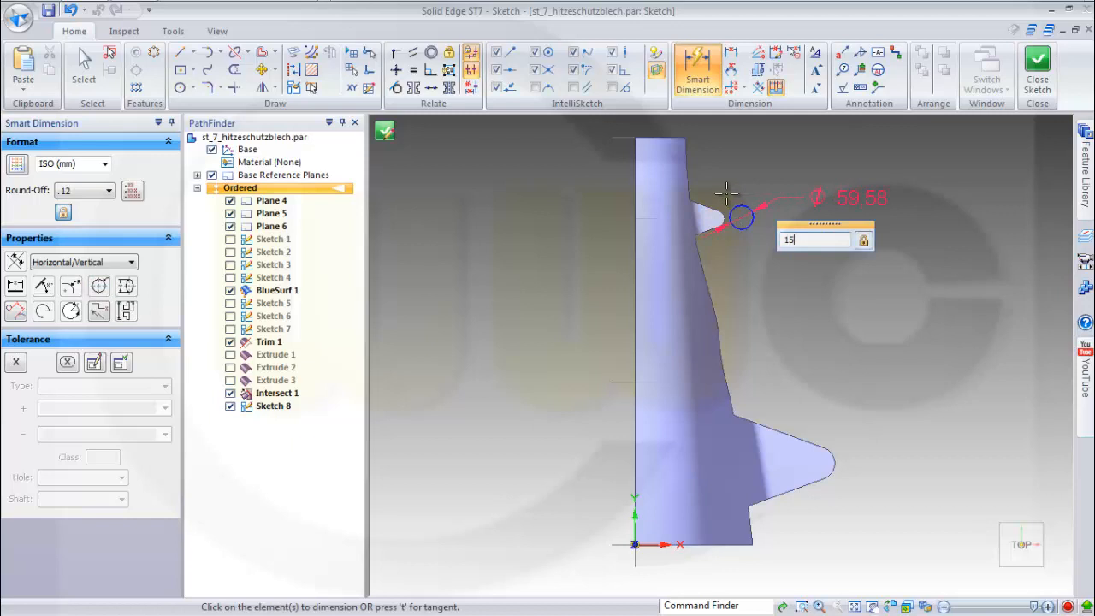
pyautogui.press('Return')
# Step: Include the small tab's rounded tip edge in the sketch and toggle it to construction geometry
pyautogui.scroll(4, 770, 245)
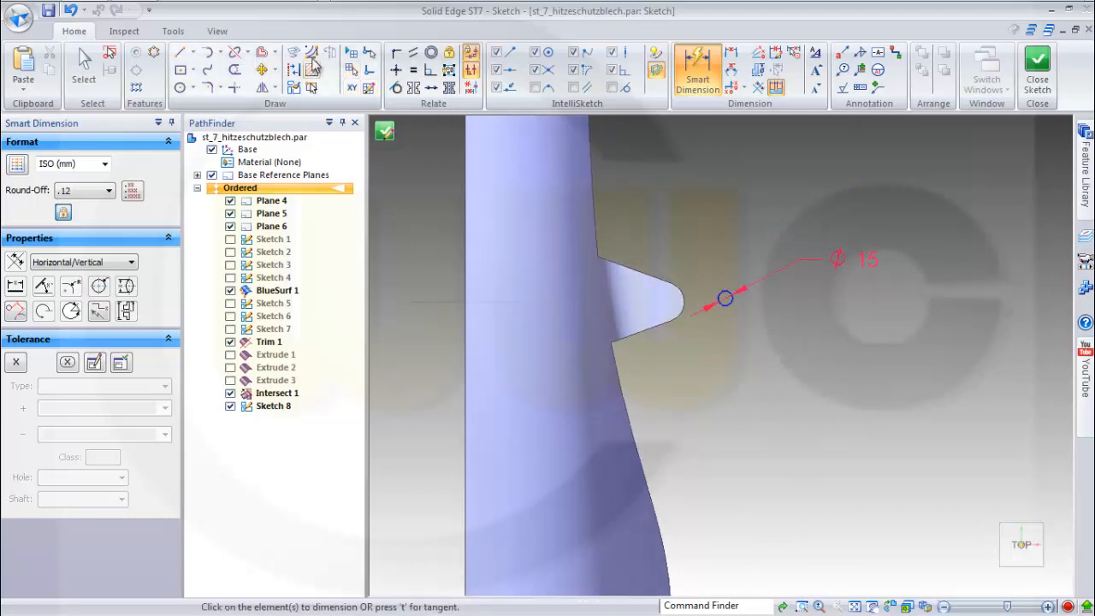
pyautogui.click(294, 54)
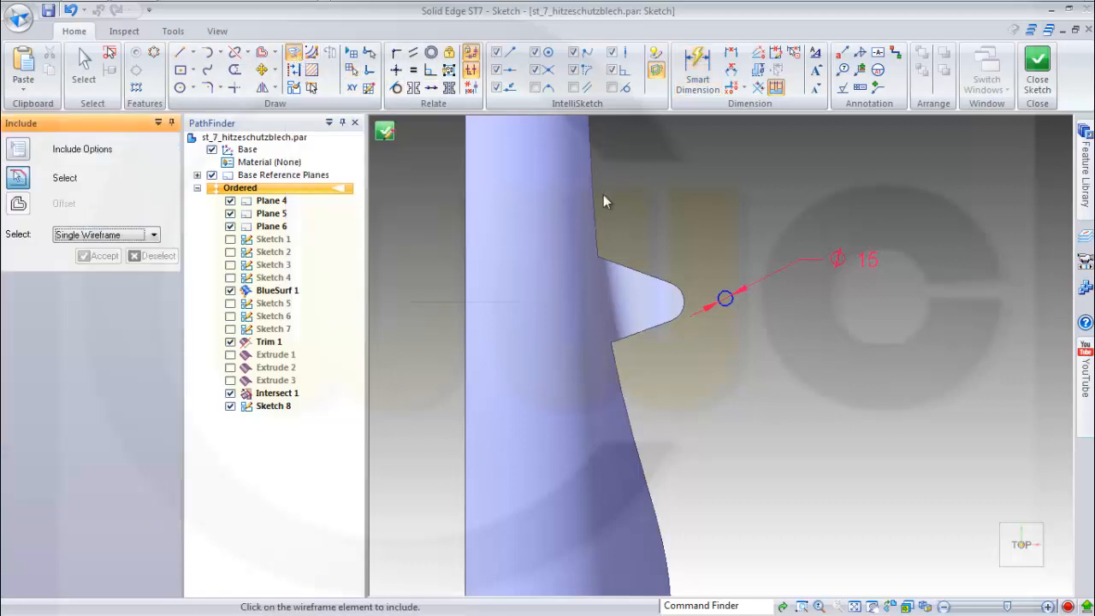
pyautogui.click(685, 301)
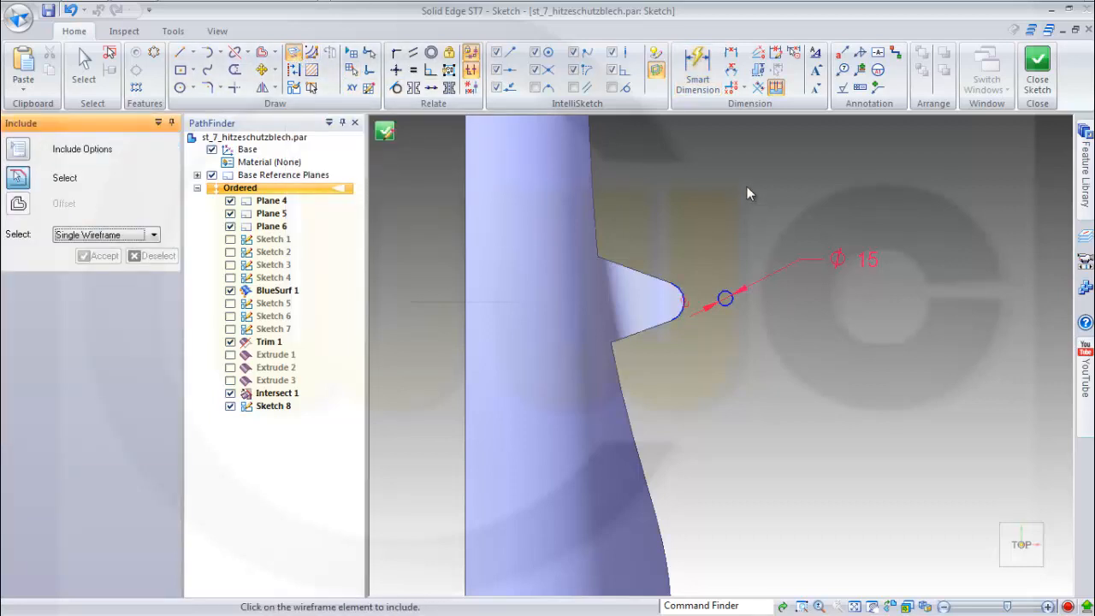
pyautogui.press('Escape')
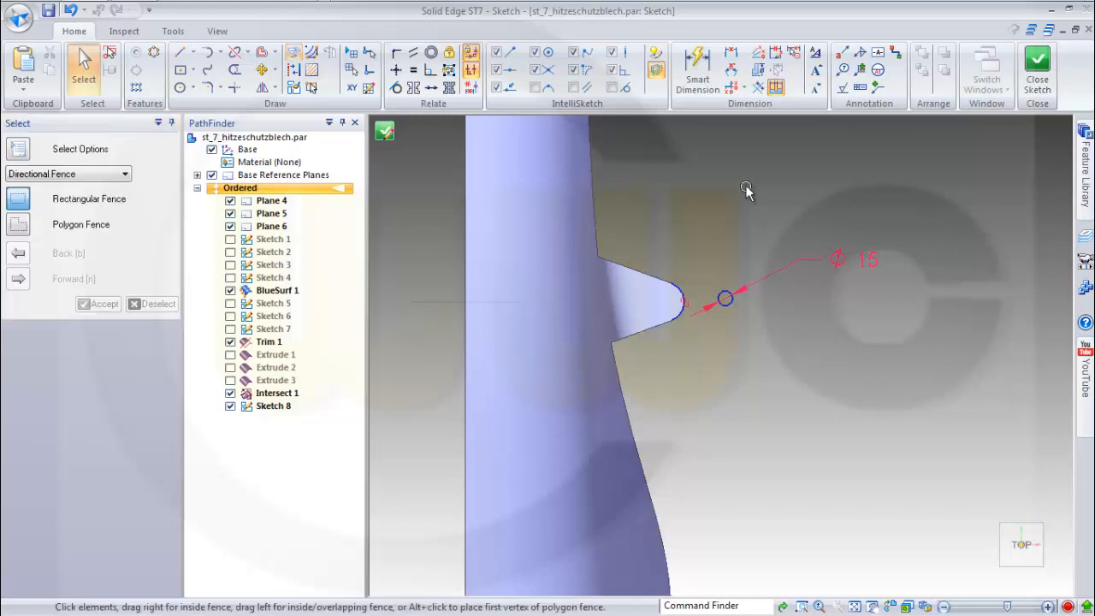
pyautogui.click(686, 300)
pyautogui.click(294, 70)
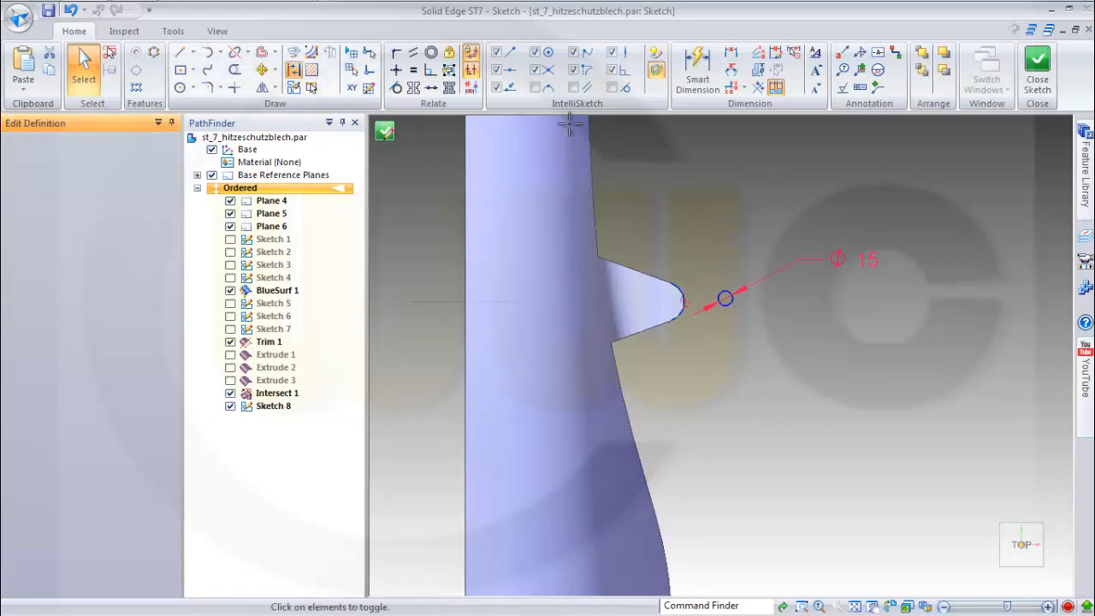
pyautogui.press('Escape')
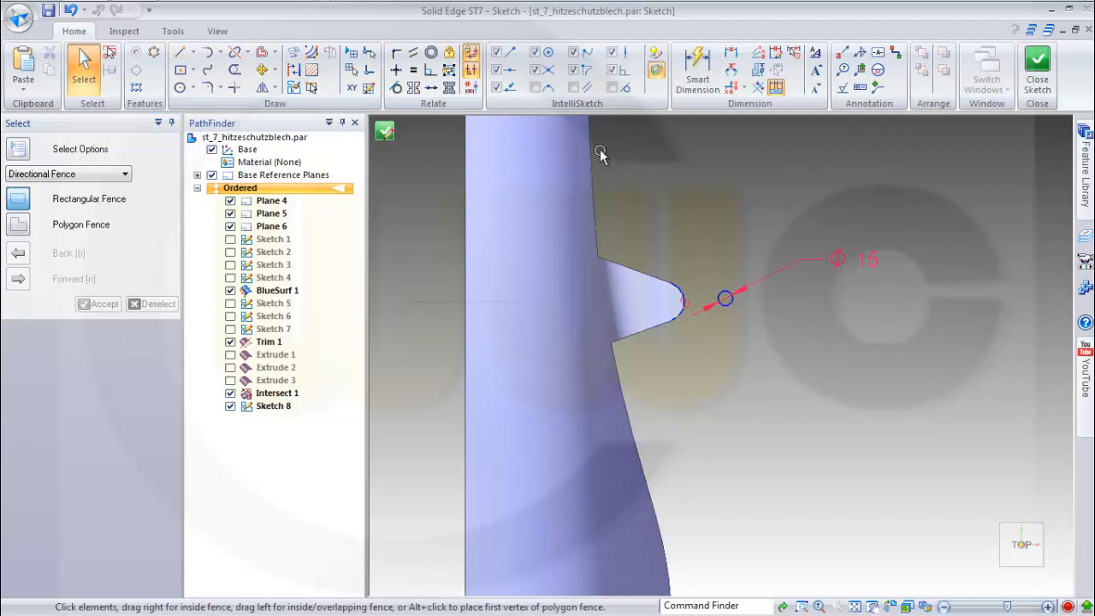
# Step: Make the circle concentric with the small tab's tip arc and close the sketch
pyautogui.click(432, 52)
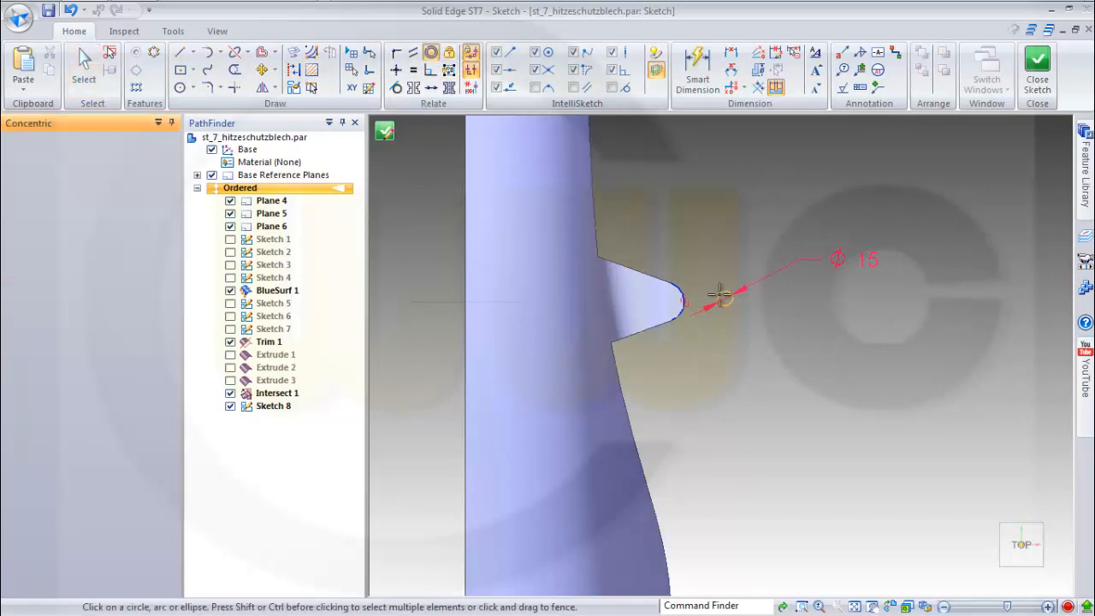
pyautogui.click(685, 290)
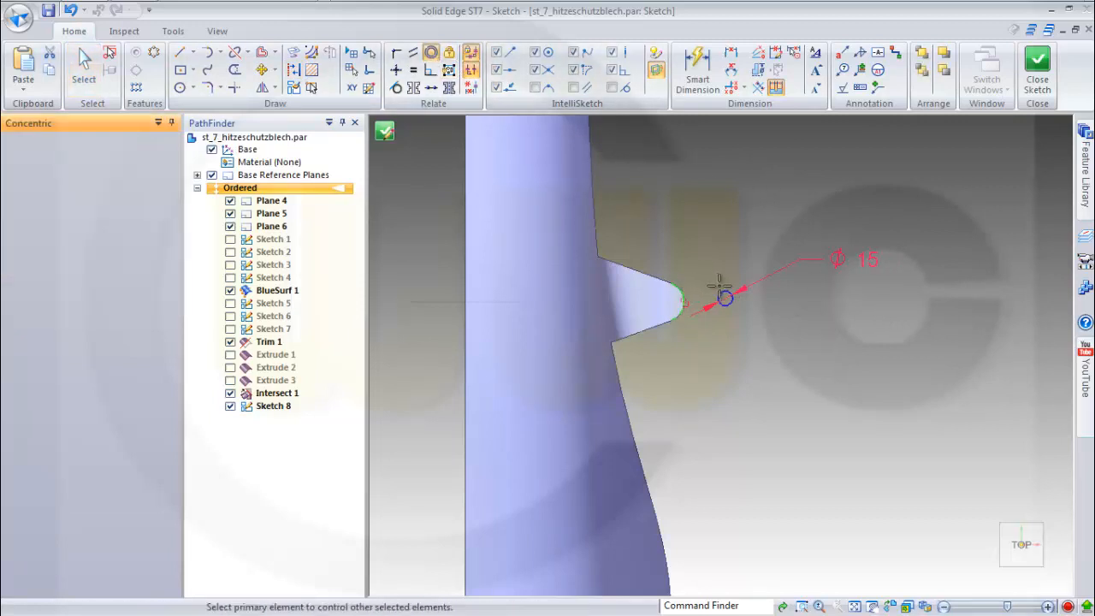
pyautogui.click(722, 291)
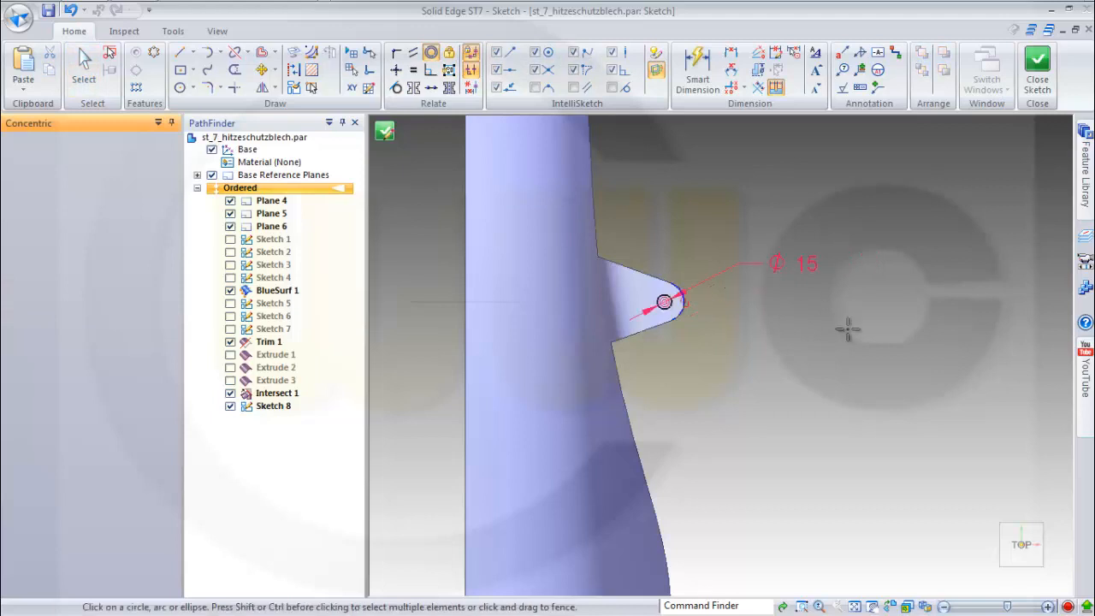
pyautogui.click(1037, 70)
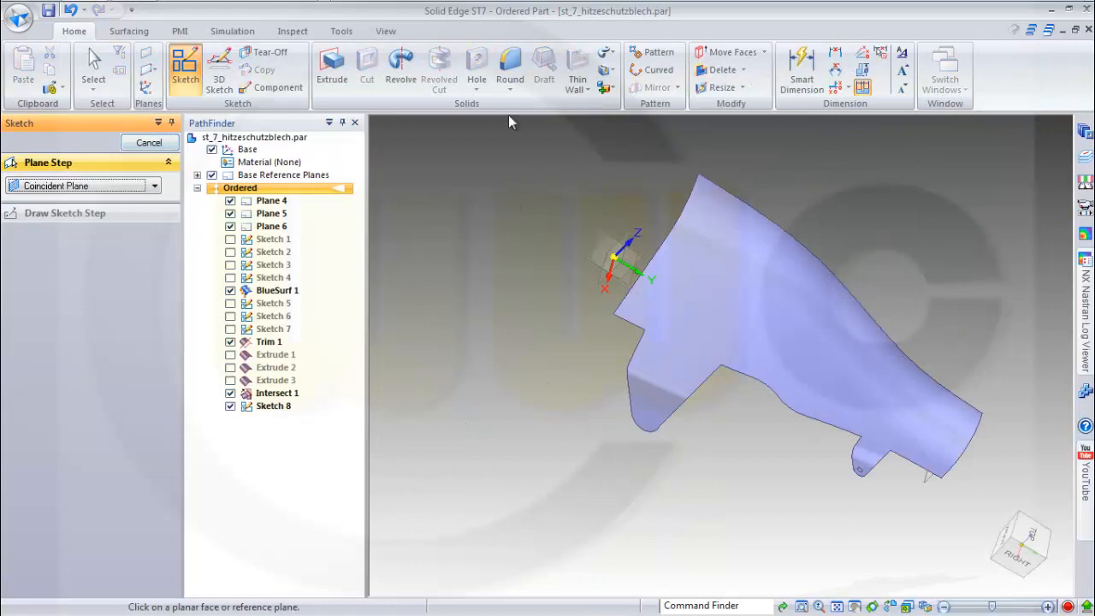
# Step: Trim the heat shield surface with the small tab's sketched circle, removing the region inside it
pyautogui.click(128, 31)
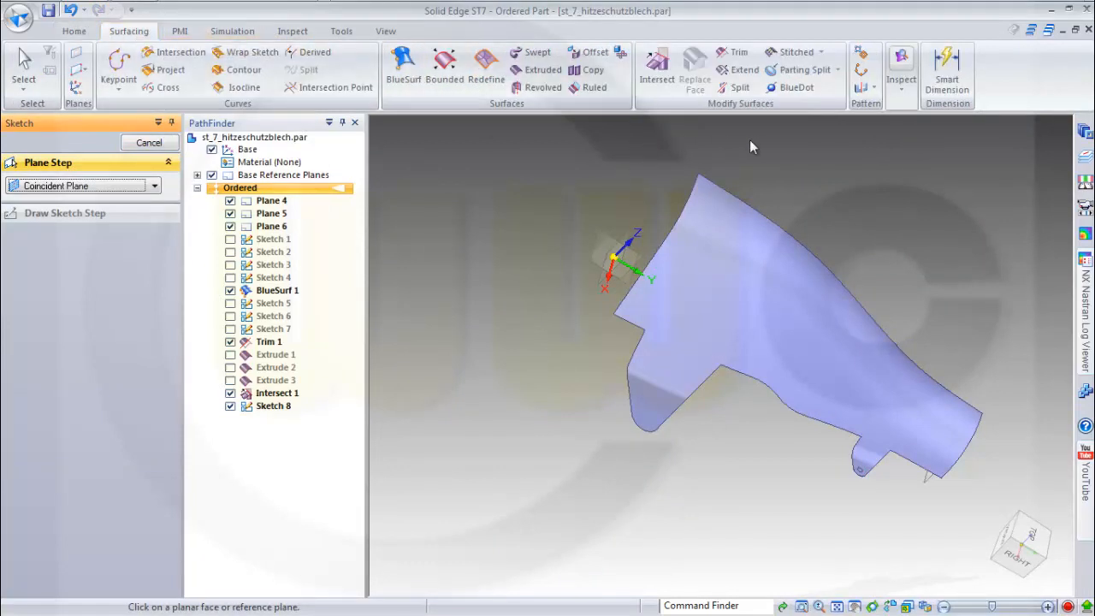
pyautogui.click(734, 52)
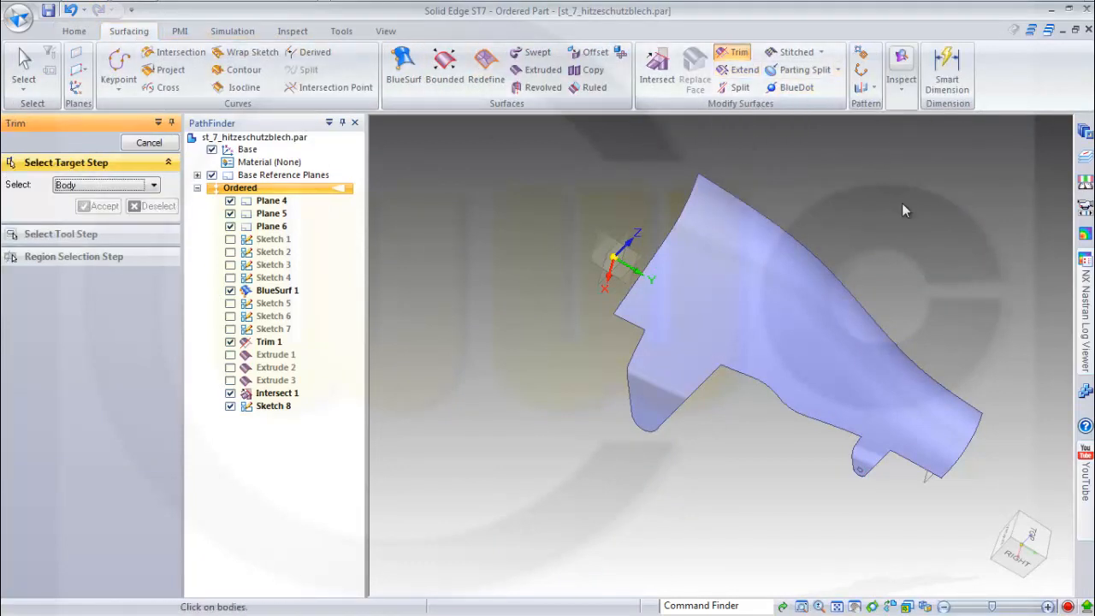
pyautogui.click(806, 304)
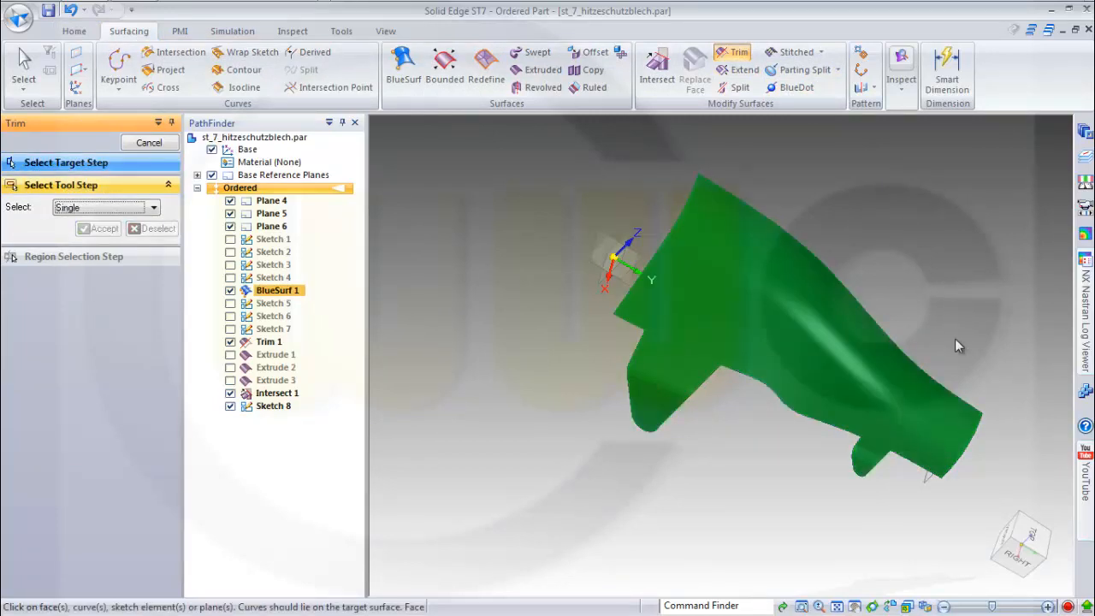
pyautogui.scroll(5, 904, 502)
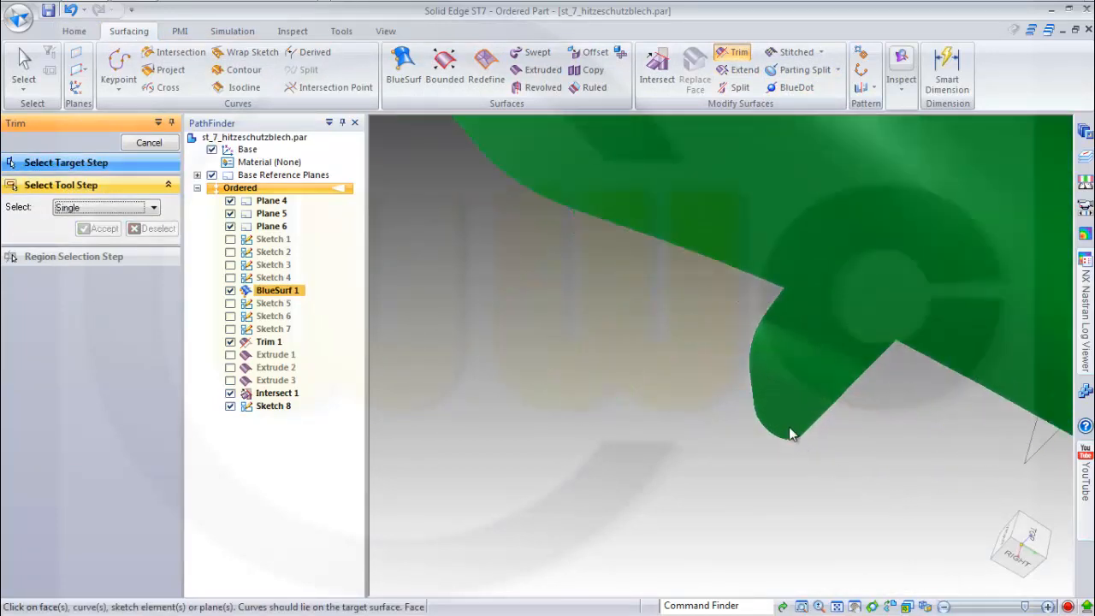
pyautogui.click(788, 421)
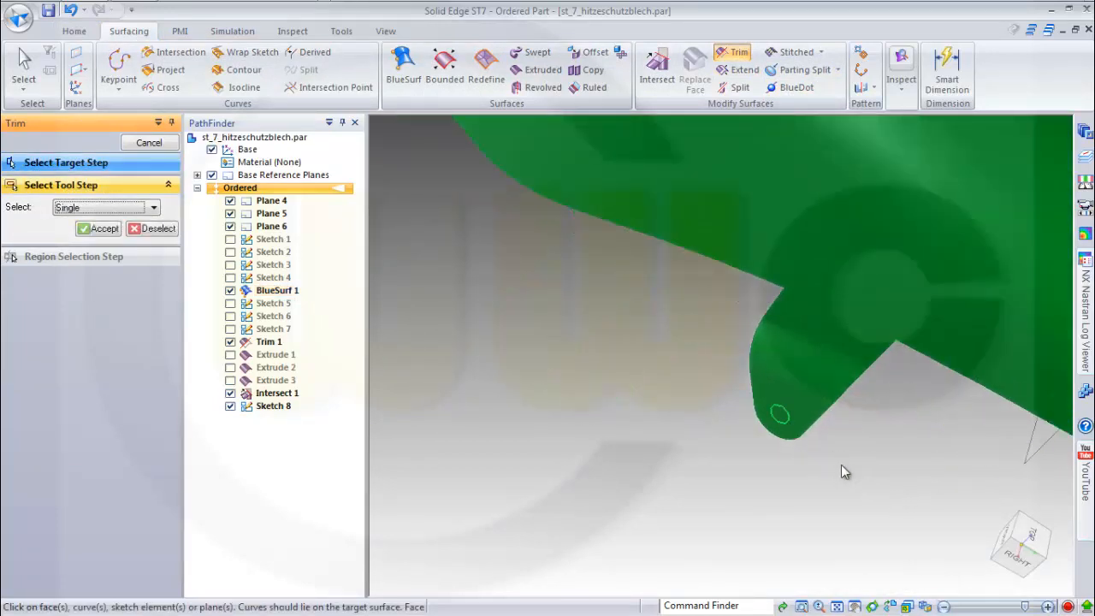
pyautogui.scroll(2, 841, 465)
pyautogui.rightClick(841, 464)
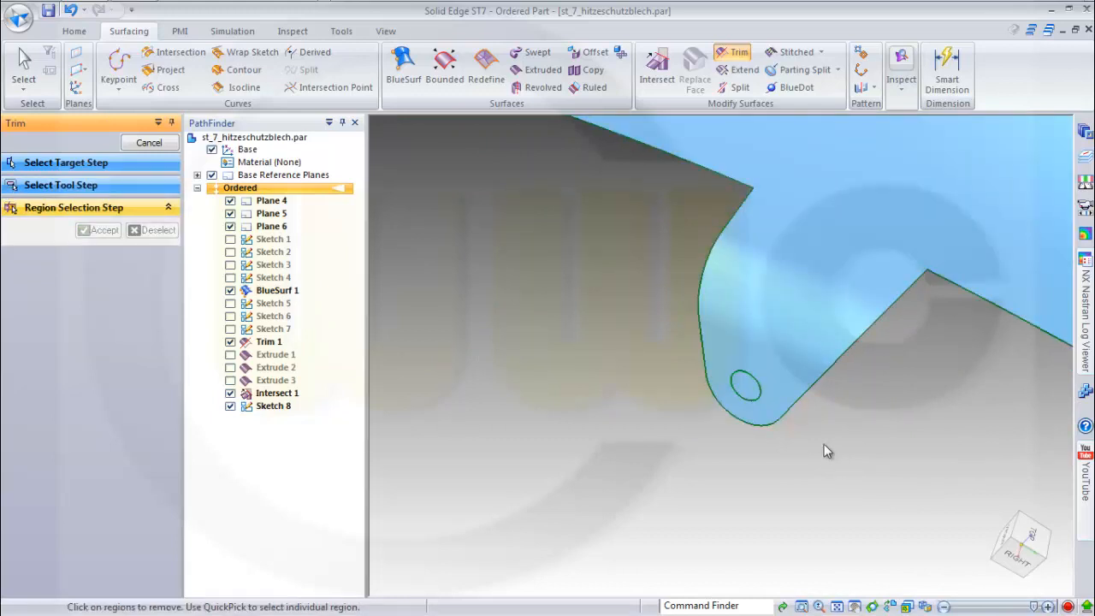
pyautogui.click(750, 390)
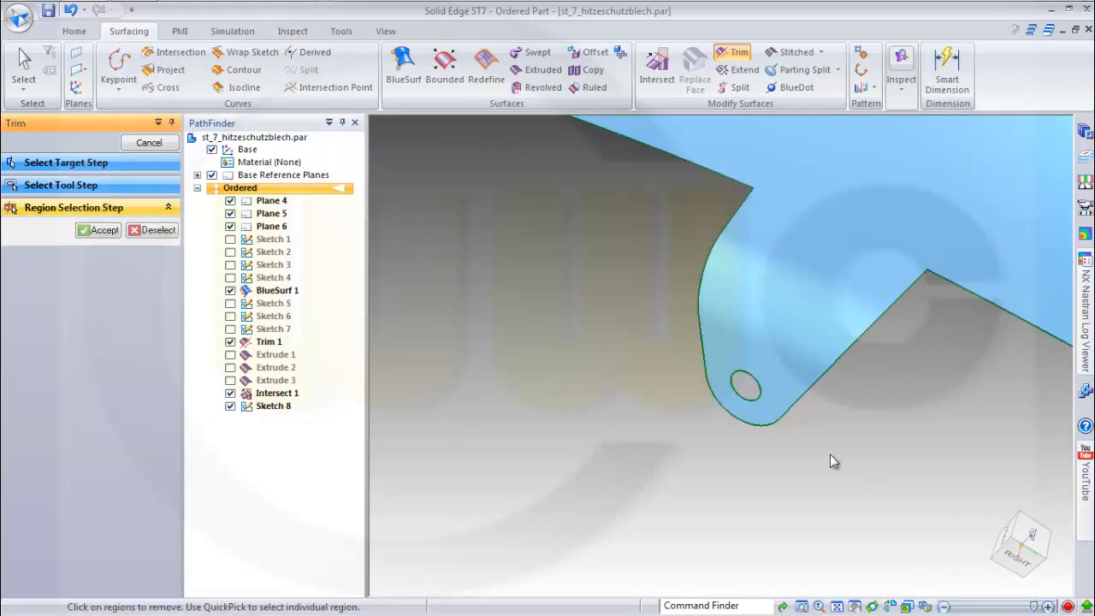
pyautogui.click(104, 230)
pyautogui.click(161, 147)
# Step: Start a sketch on the Top (xy) plane and draw a circle about 107 mm in diameter beside the large tab's tip
pyautogui.scroll(-6, 708, 343)
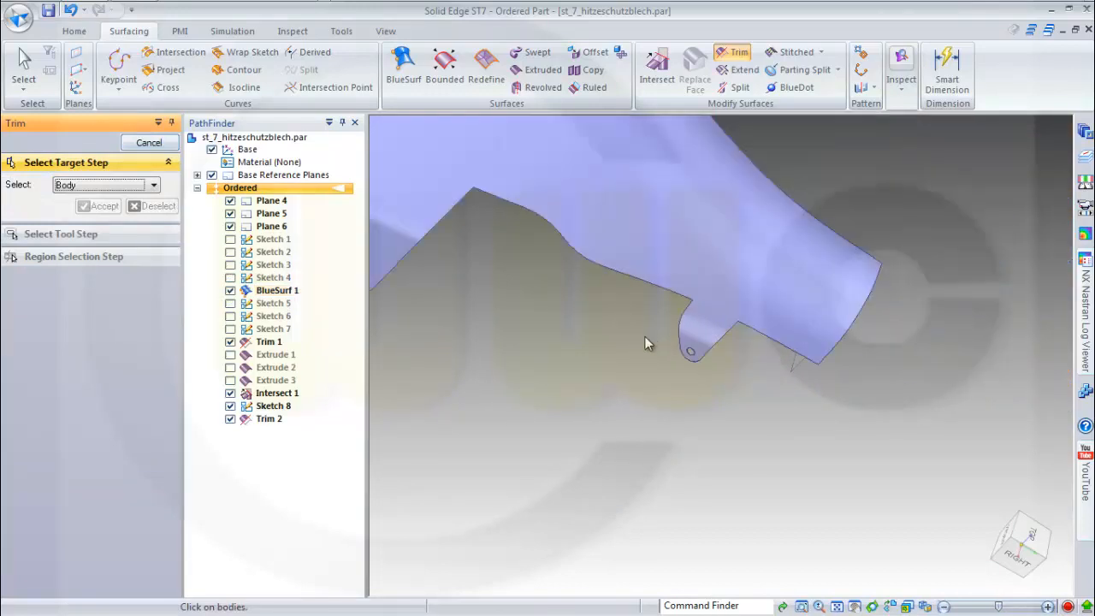
pyautogui.moveTo(547, 351); pyautogui.dragTo(620, 354, button='middle')
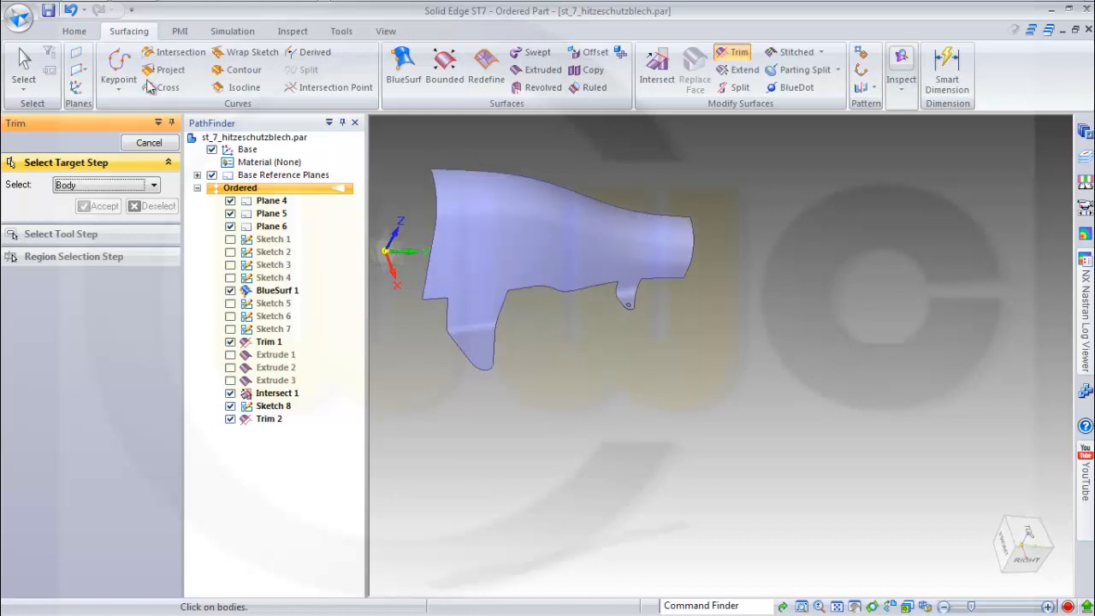
pyautogui.click(74, 31)
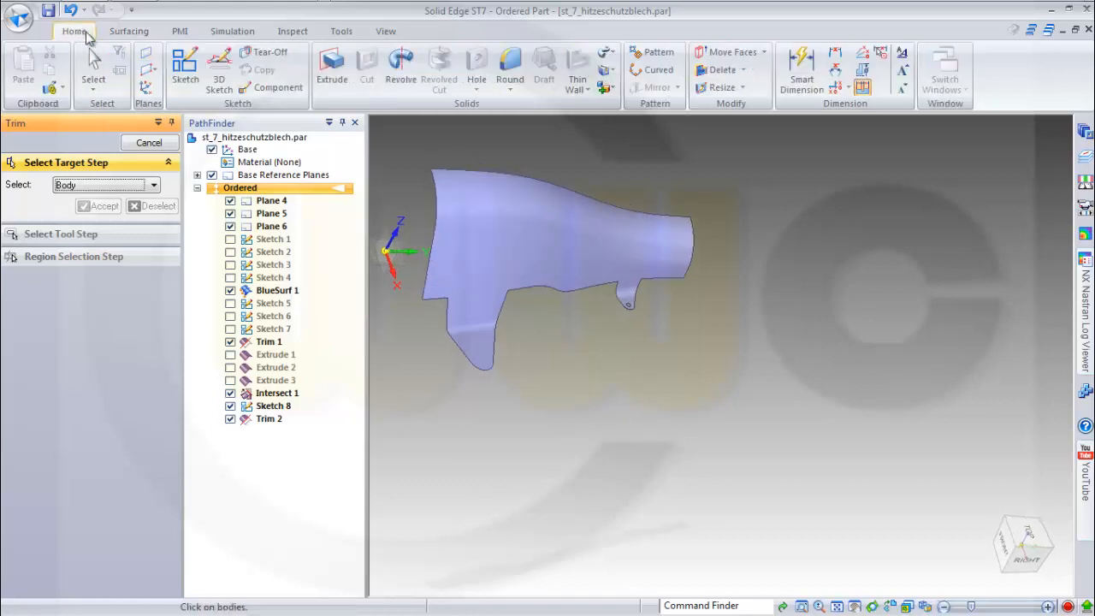
pyautogui.click(185, 65)
pyautogui.click(405, 276)
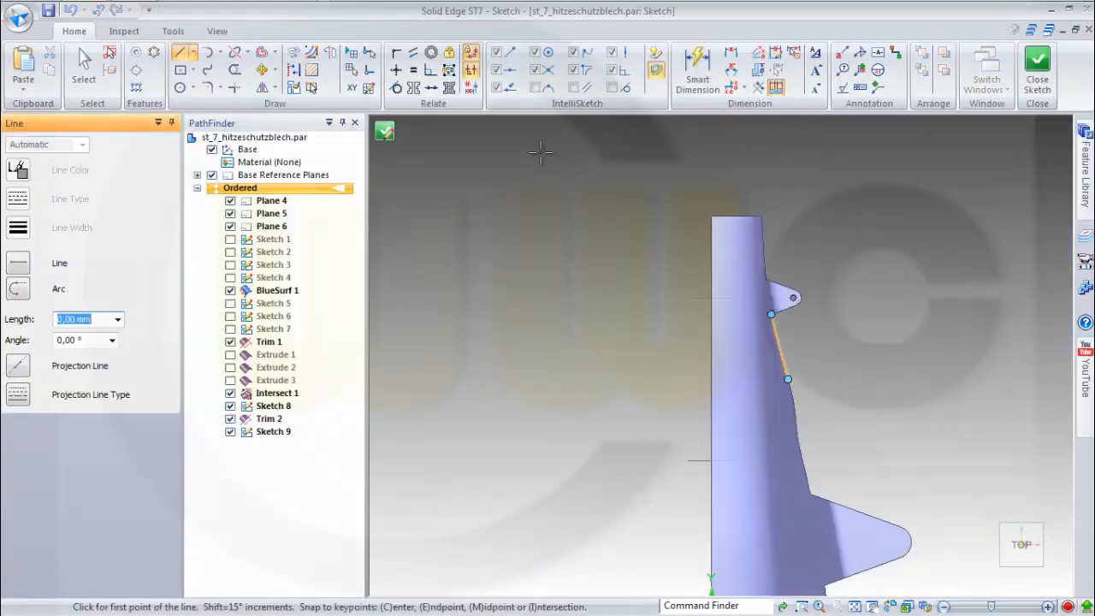
pyautogui.click(179, 87)
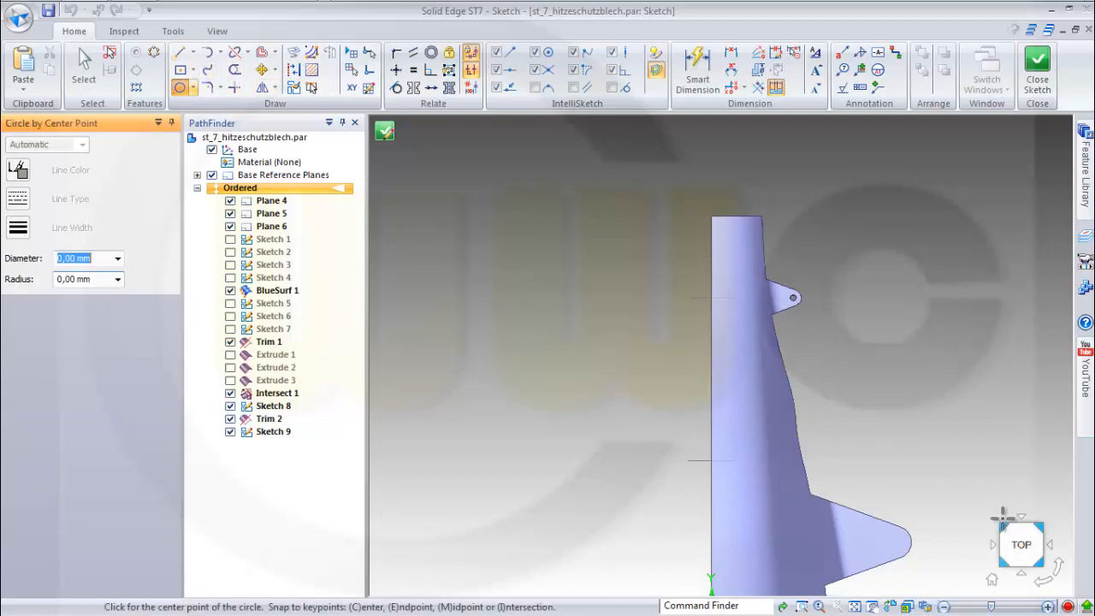
pyautogui.click(911, 499)
pyautogui.click(926, 514)
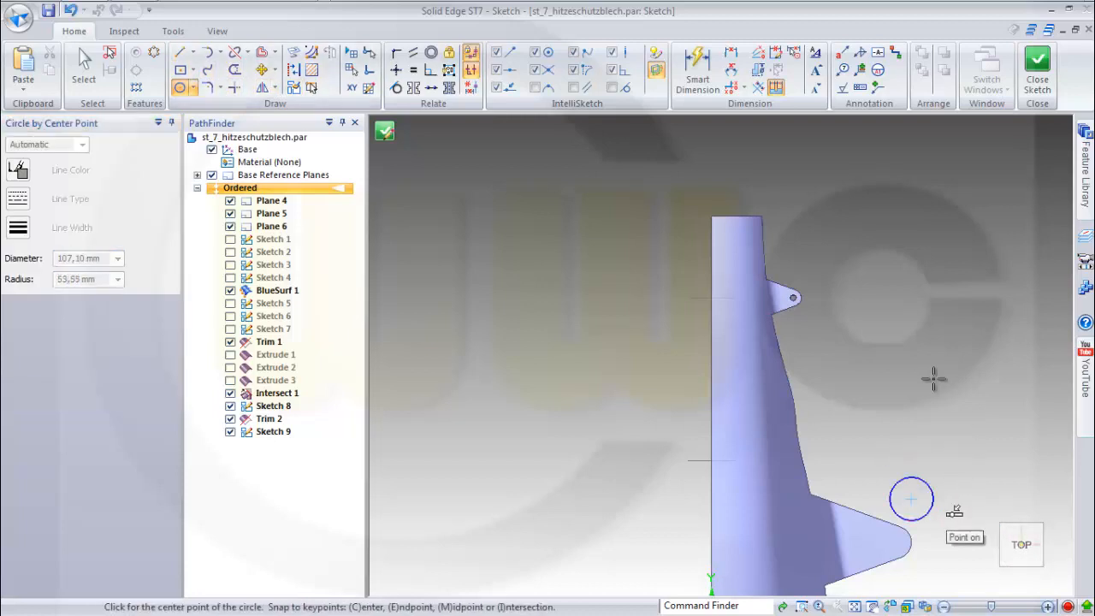
# Step: Dimension the diameter of the circle beside the large tab at 50 mm
pyautogui.click(694, 70)
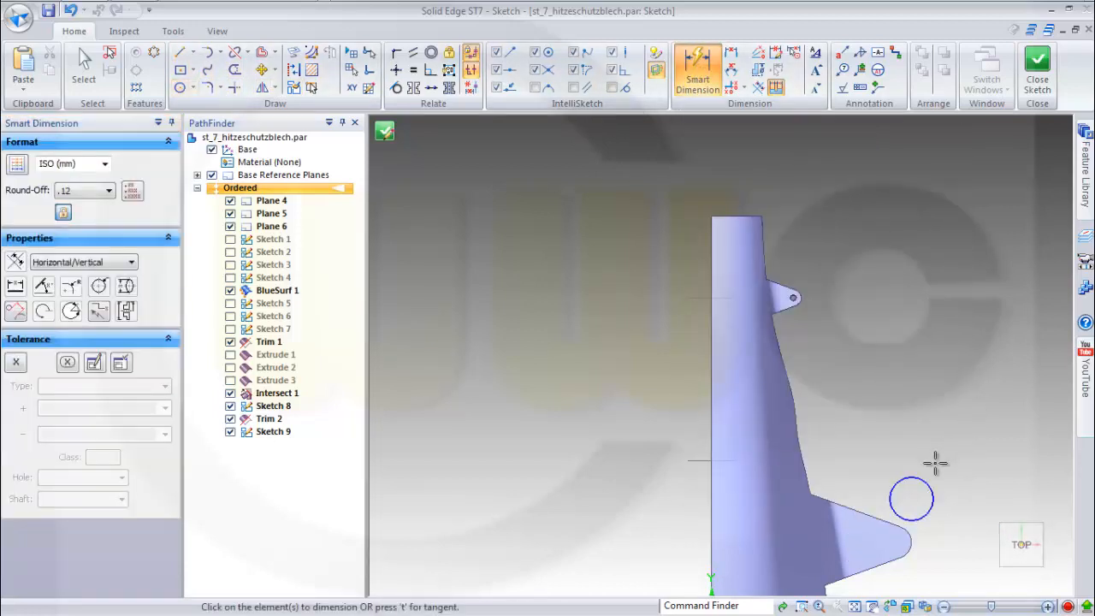
pyautogui.click(921, 480)
pyautogui.click(938, 433)
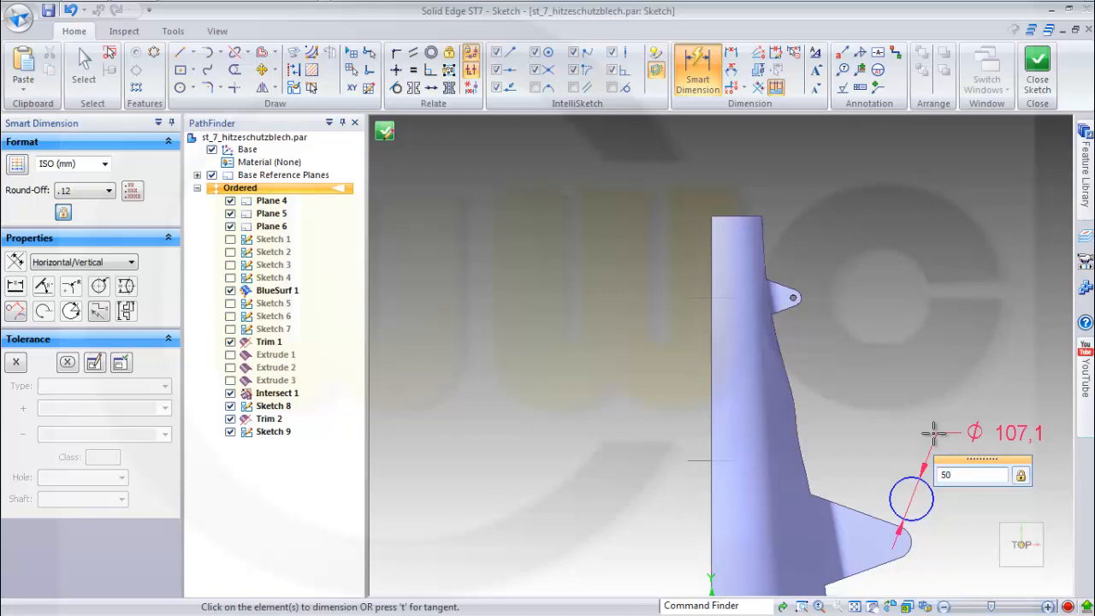
pyautogui.press('Return')
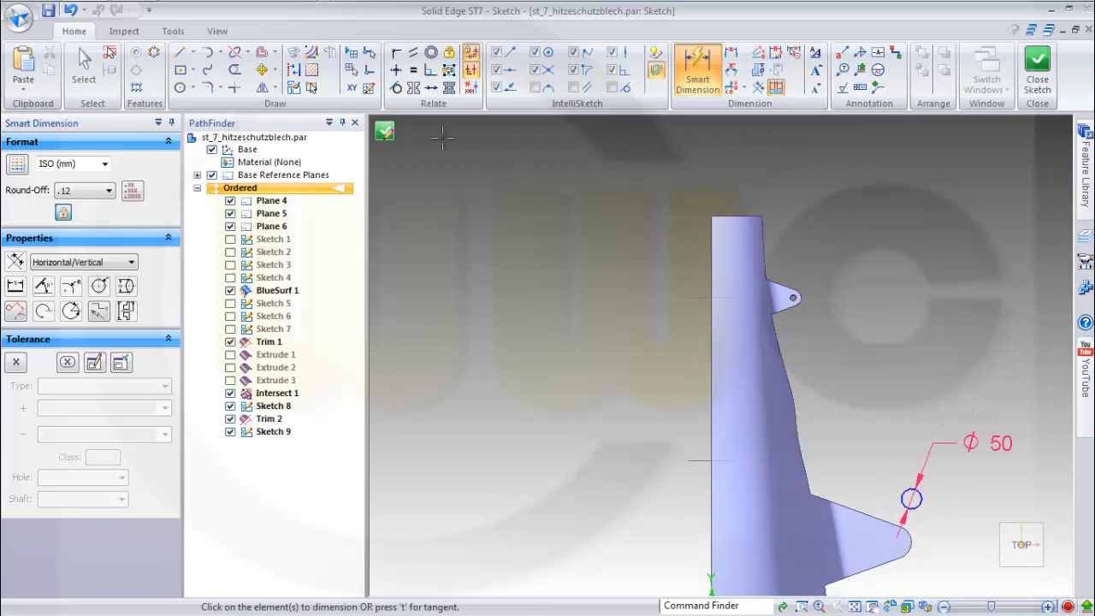
# Step: Include the large tab's rounded tip edge in the sketch
pyautogui.click(293, 52)
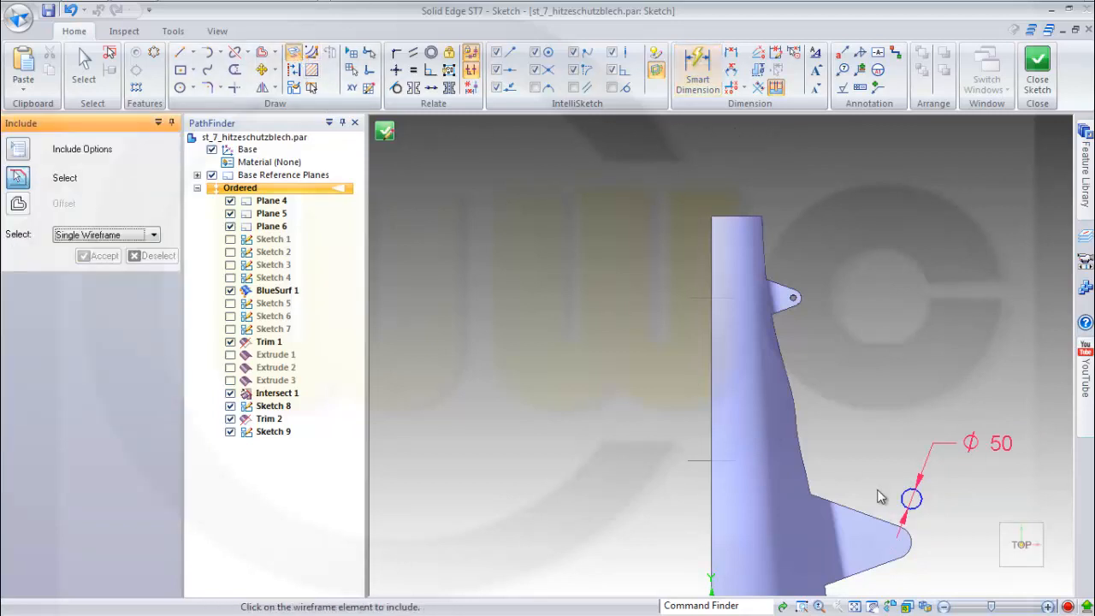
pyautogui.click(912, 546)
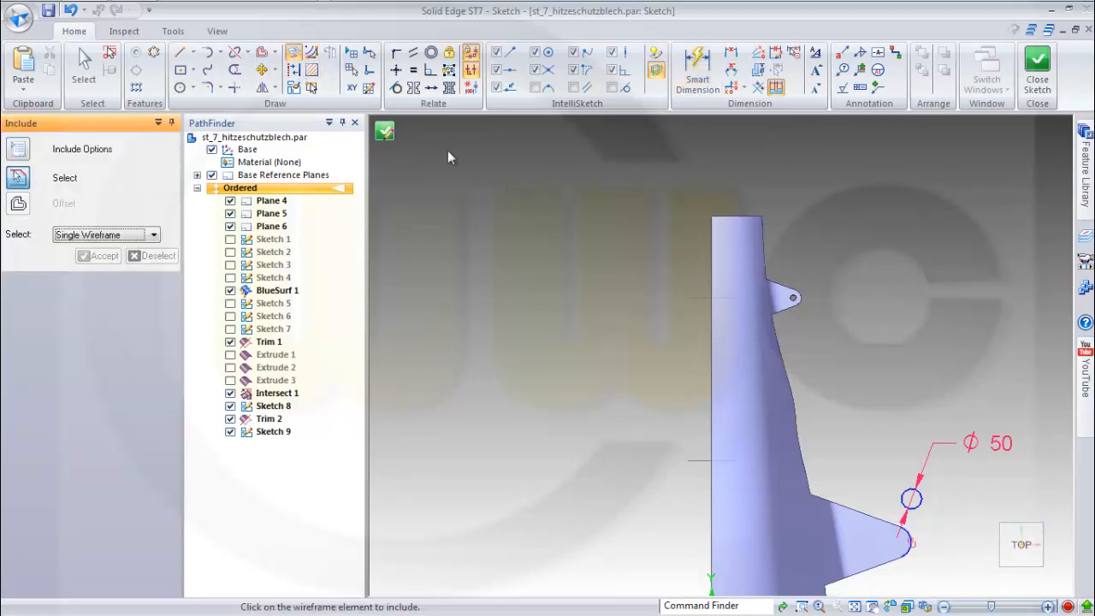
pyautogui.click(294, 72)
pyautogui.press('Escape')
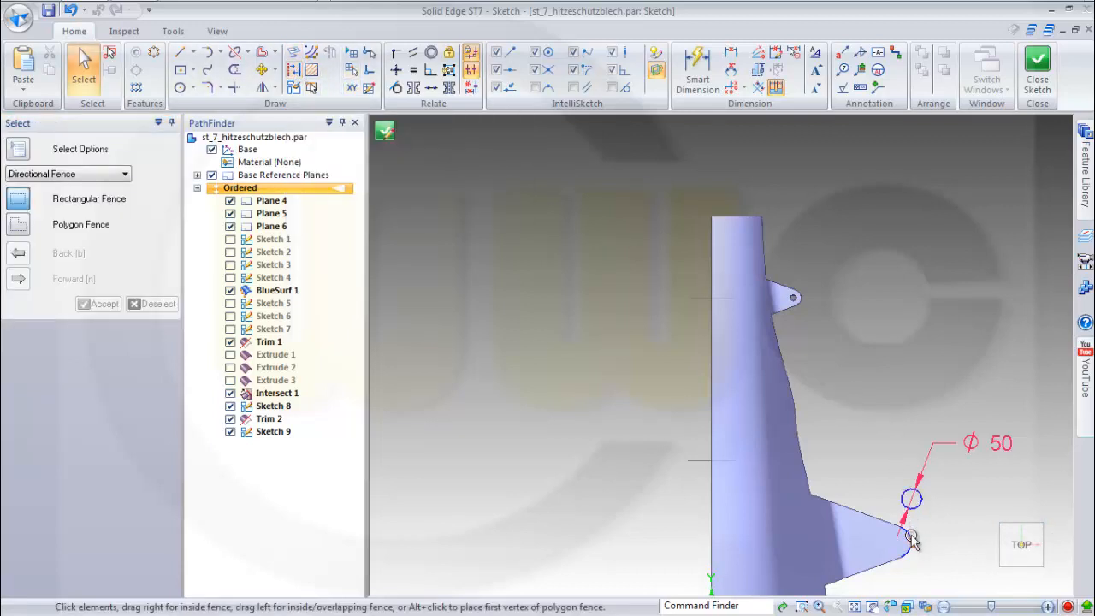
# Step: Toggle the included tip arc of the large tab to construction geometry
pyautogui.click(913, 540)
pyautogui.click(293, 70)
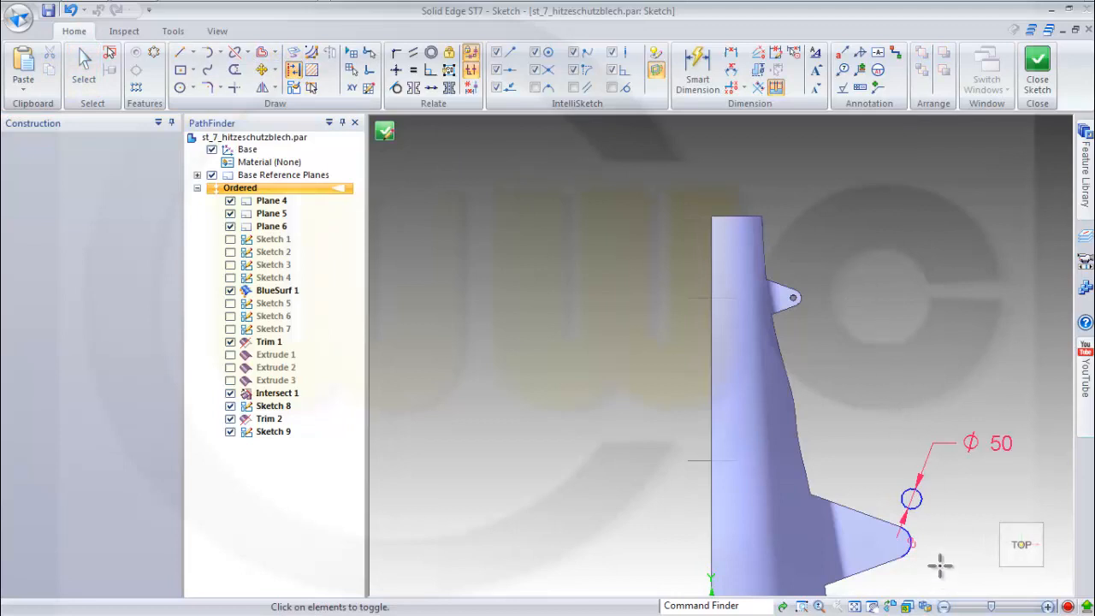
pyautogui.press('Escape')
pyautogui.scroll(3, 938, 560)
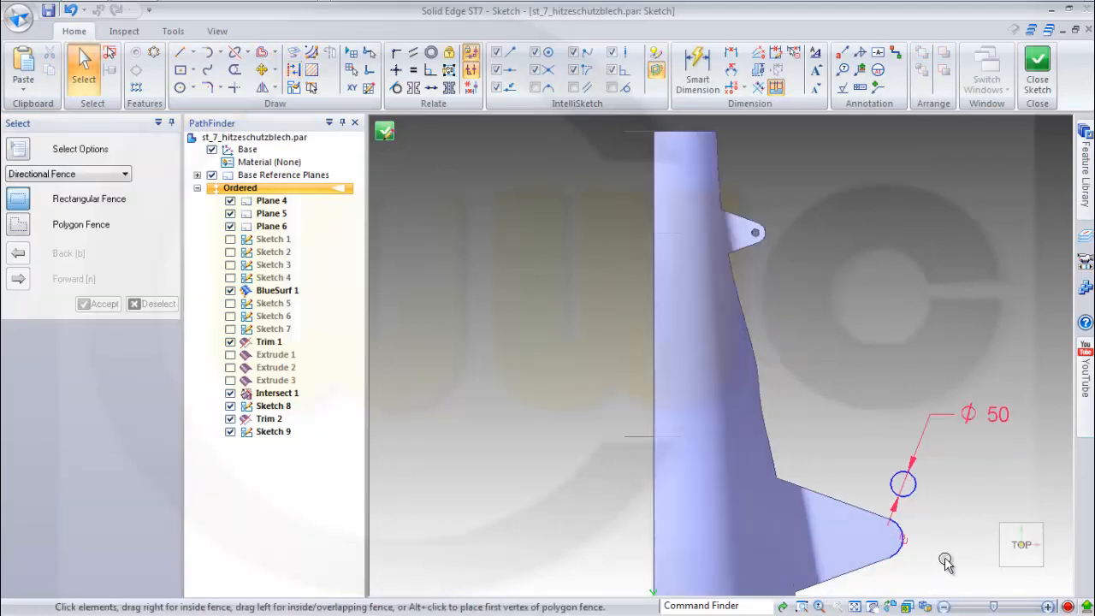
pyautogui.scroll(3, 916, 545)
pyautogui.scroll(-1, 912, 539)
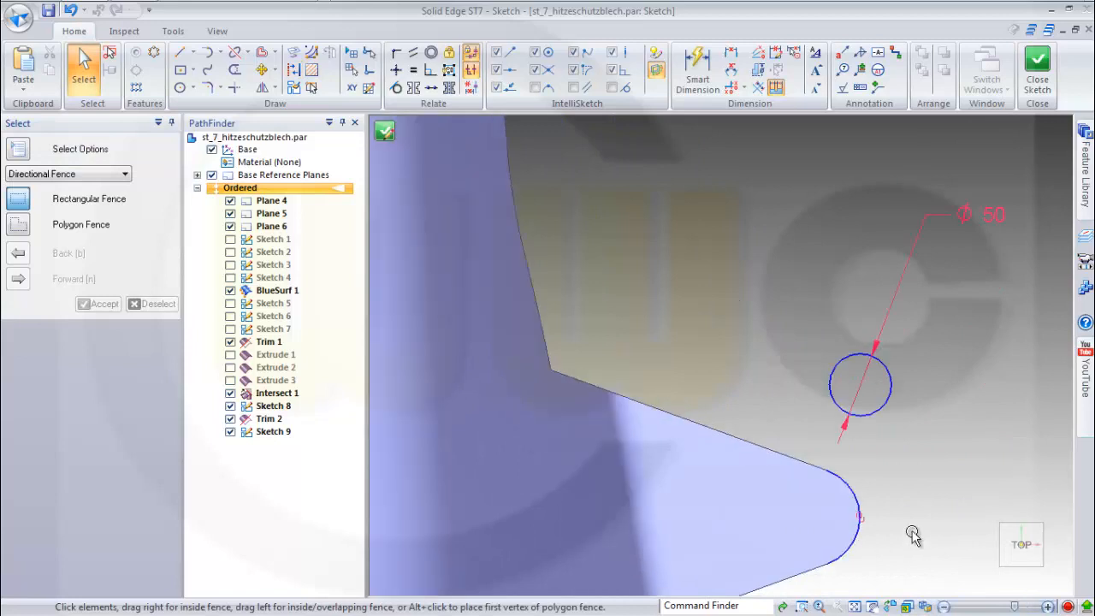
pyautogui.click(856, 503)
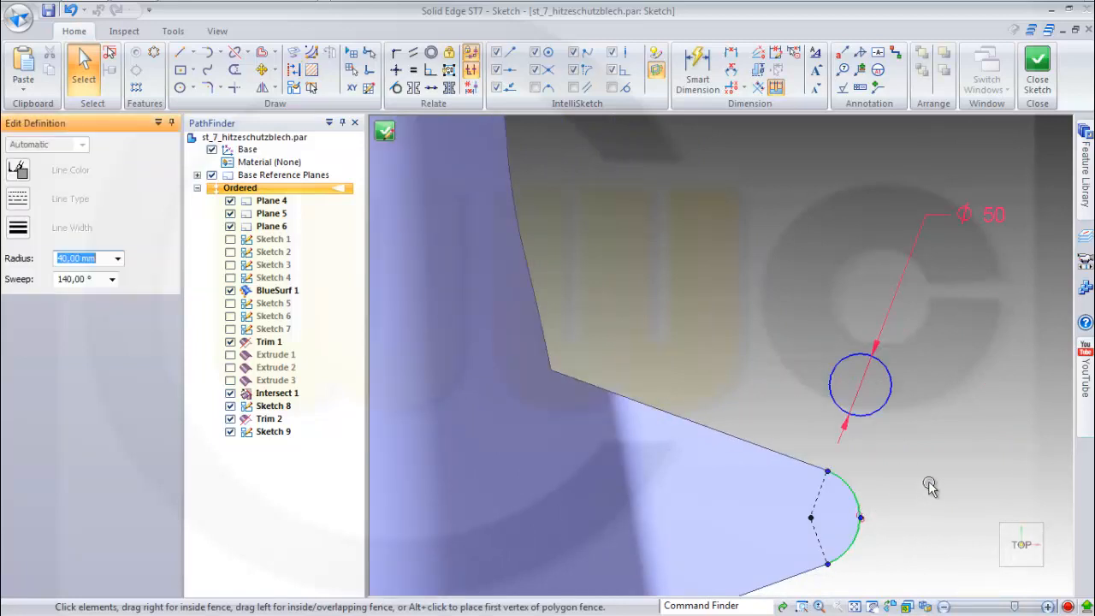
pyautogui.click(292, 70)
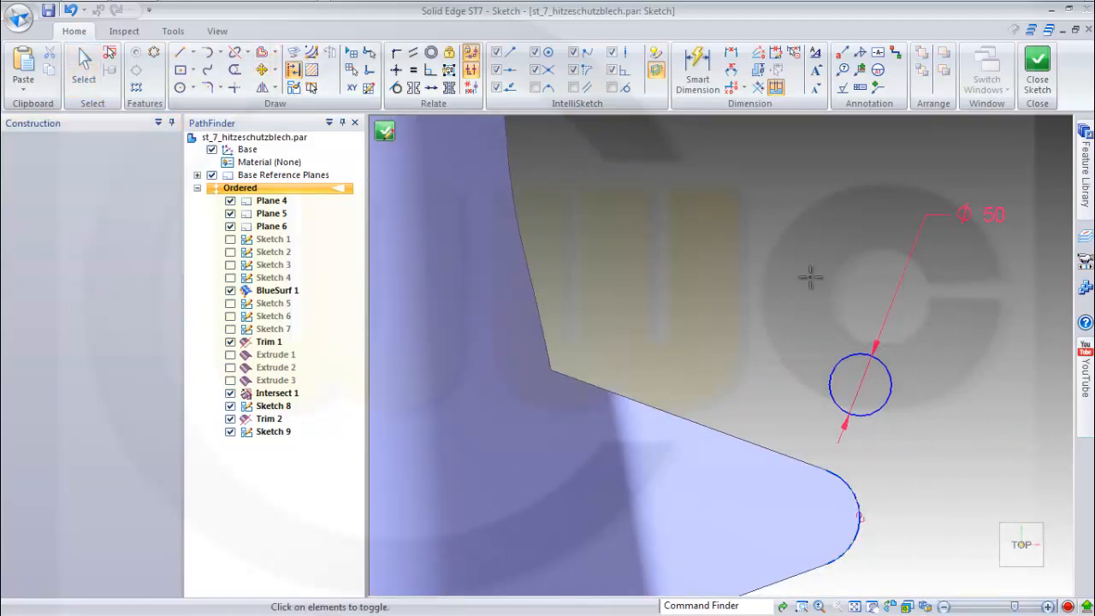
pyautogui.press('Escape')
pyautogui.scroll(-1, 934, 389)
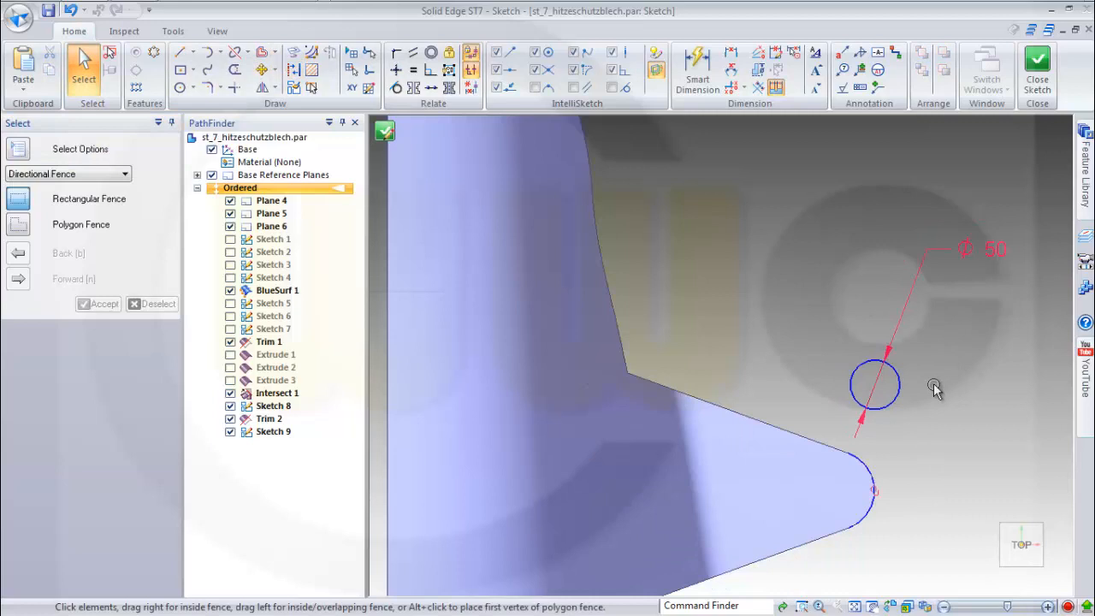
# Step: Make the 50 mm circle concentric with the large tab's tip arc, then close and finish the sketch
pyautogui.click(431, 52)
pyautogui.click(873, 459)
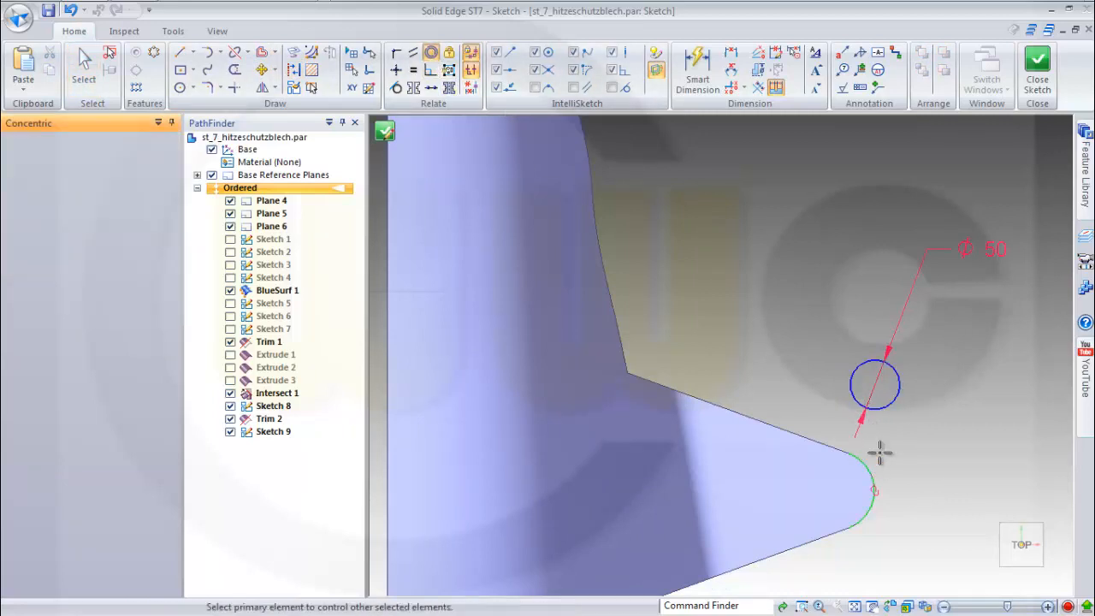
pyautogui.click(884, 408)
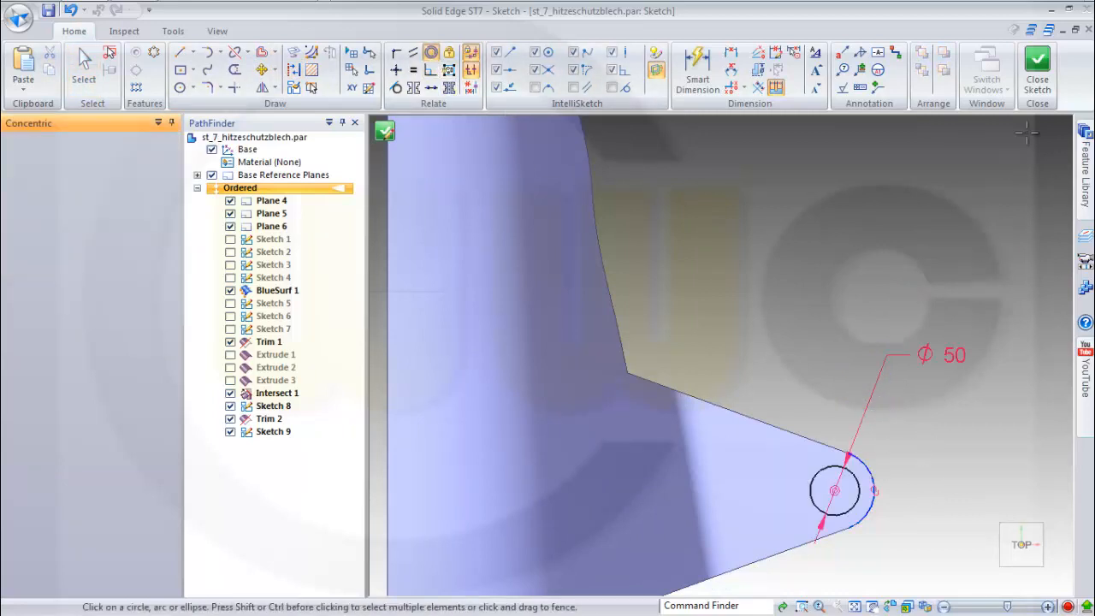
pyautogui.click(1037, 71)
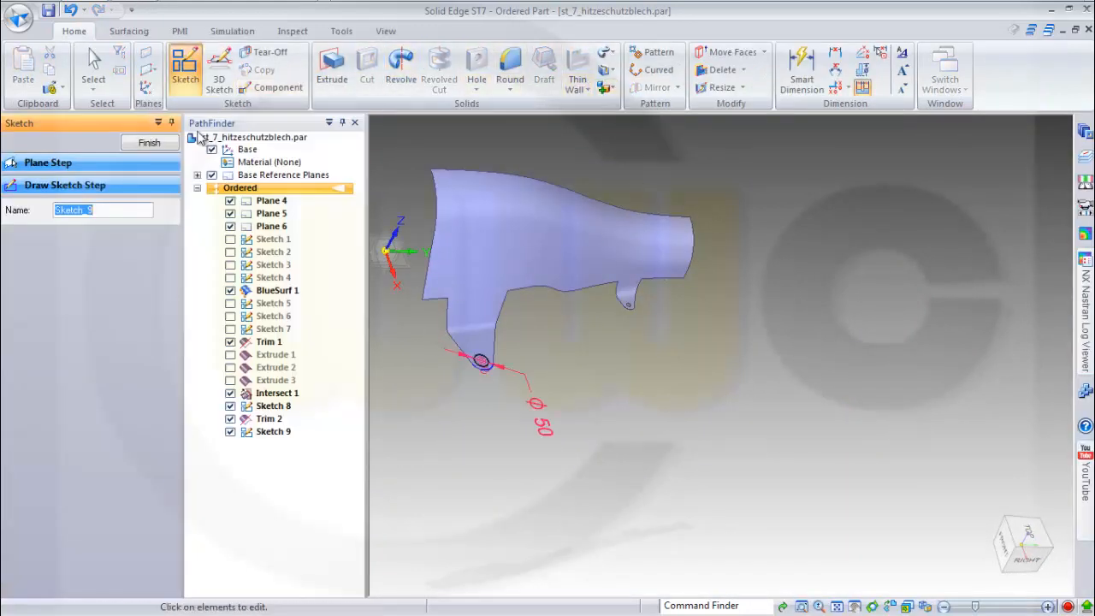
pyautogui.click(149, 142)
# Step: Trim the surface body with the 50 mm circle, removing the region inside it to open the hole in the large tab
pyautogui.click(130, 31)
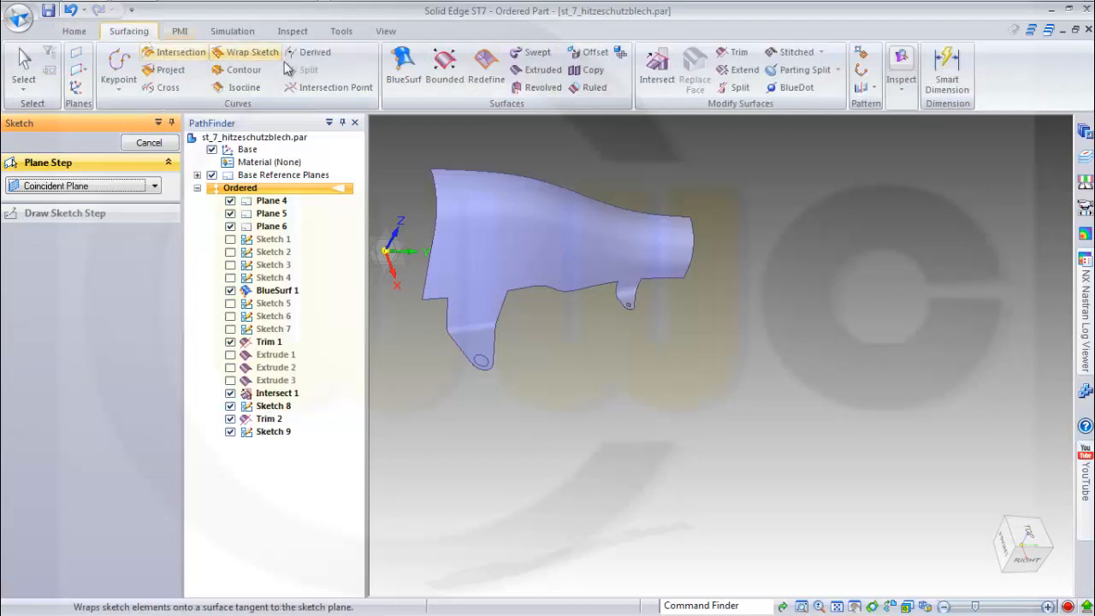
pyautogui.click(734, 52)
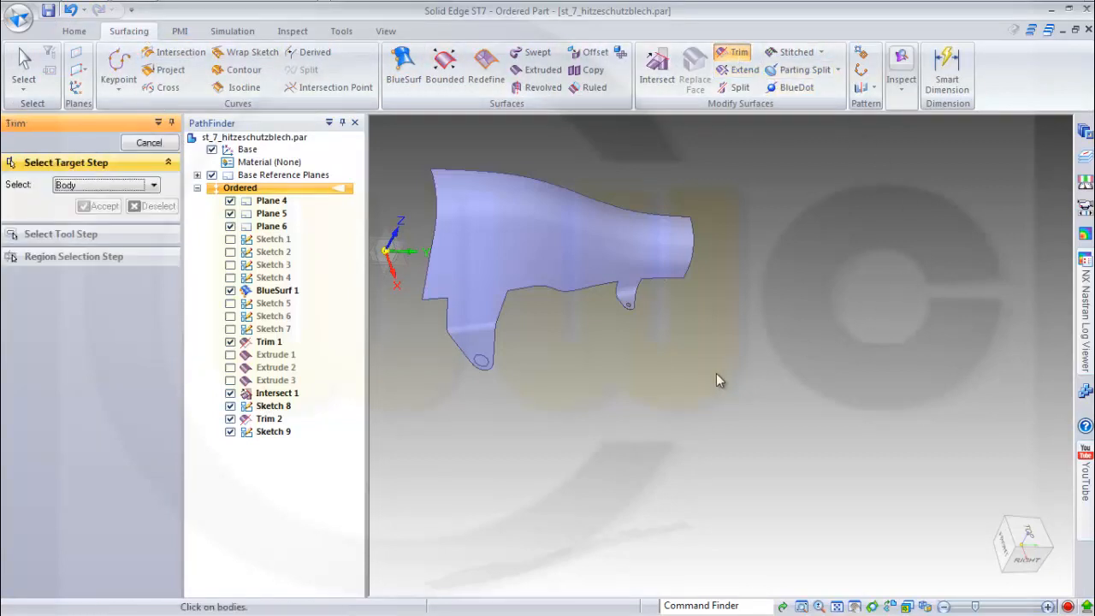
pyautogui.click(541, 256)
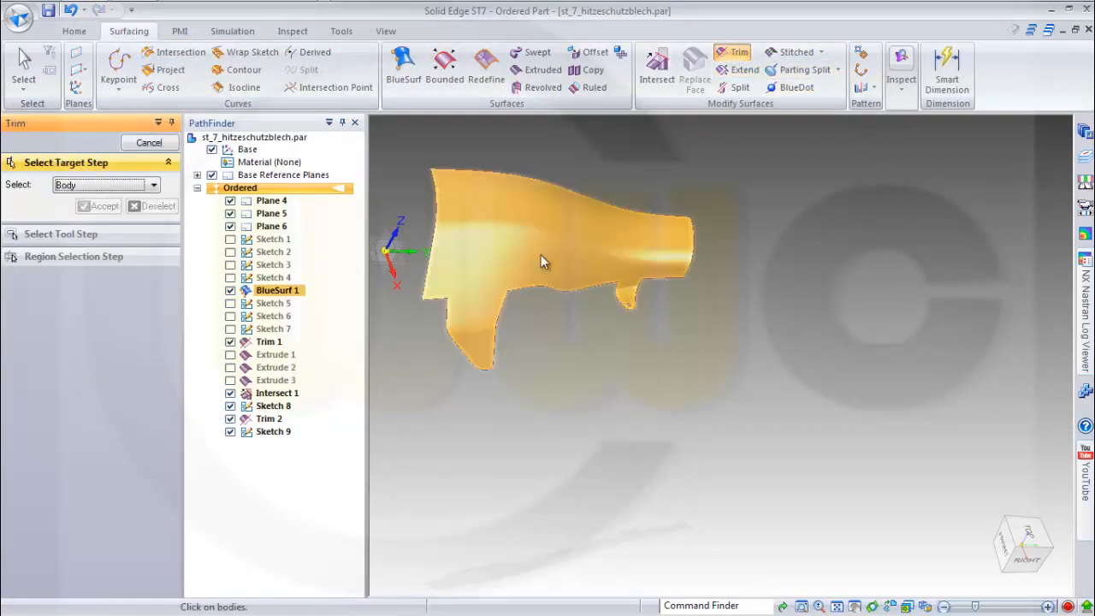
pyautogui.rightClick(581, 340)
pyautogui.click(490, 366)
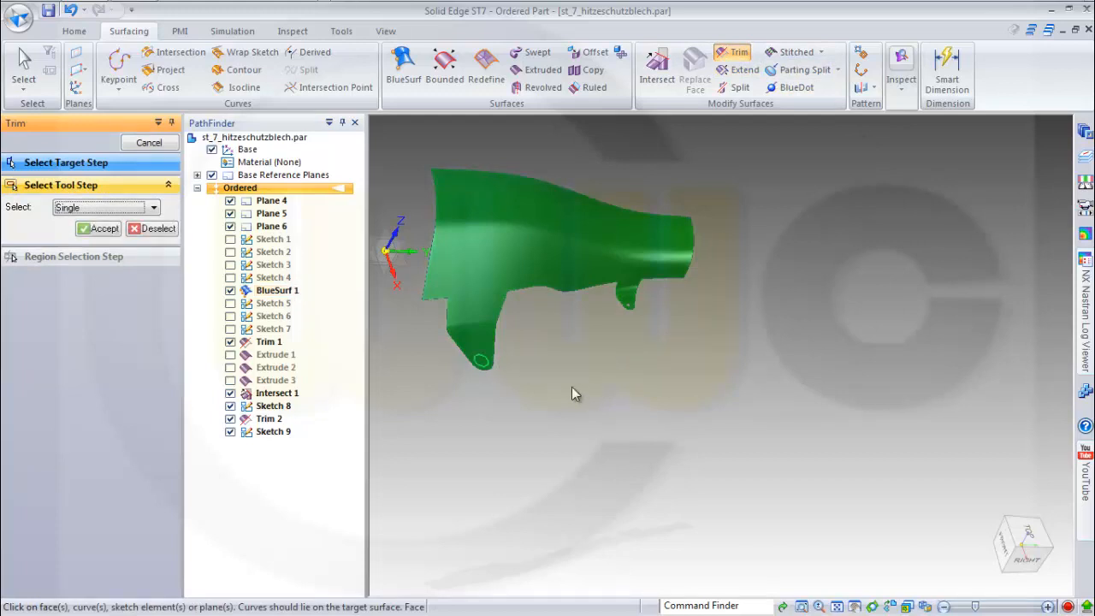
pyautogui.rightClick(571, 387)
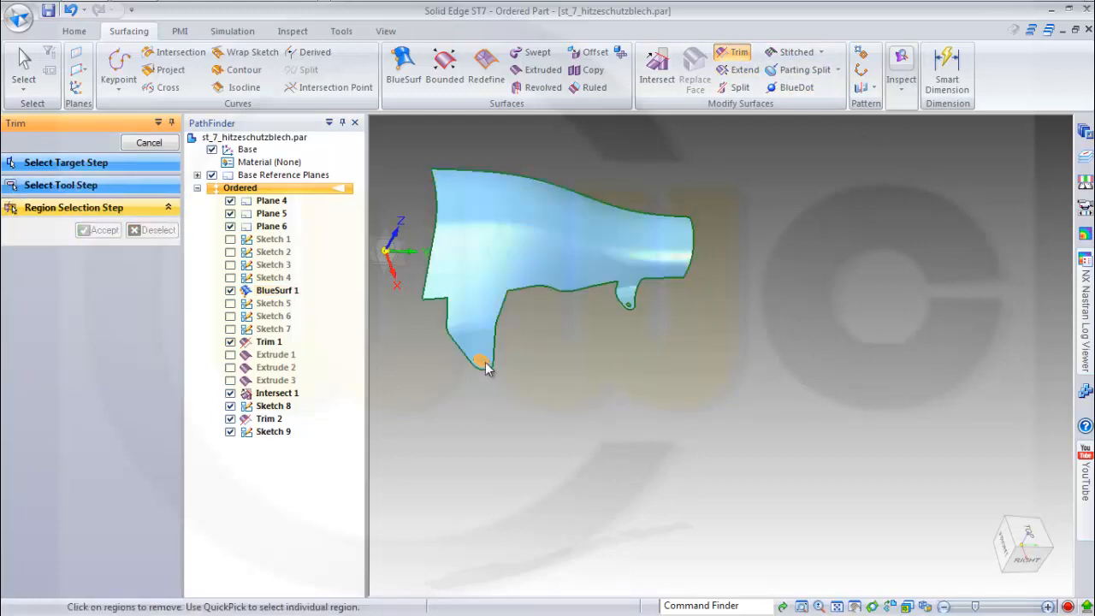
pyautogui.click(484, 367)
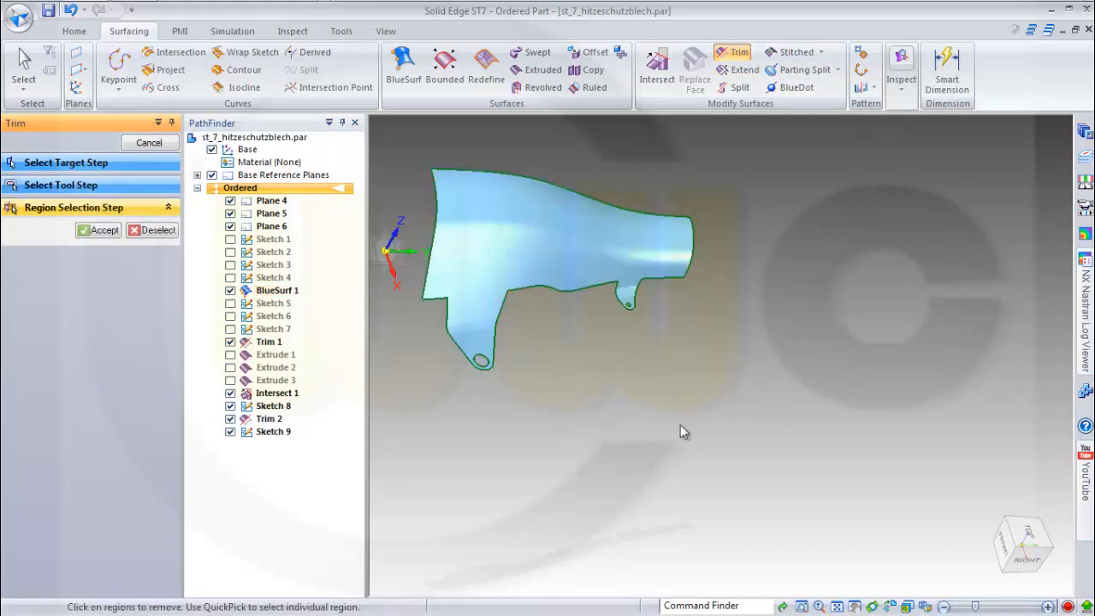
pyautogui.click(99, 231)
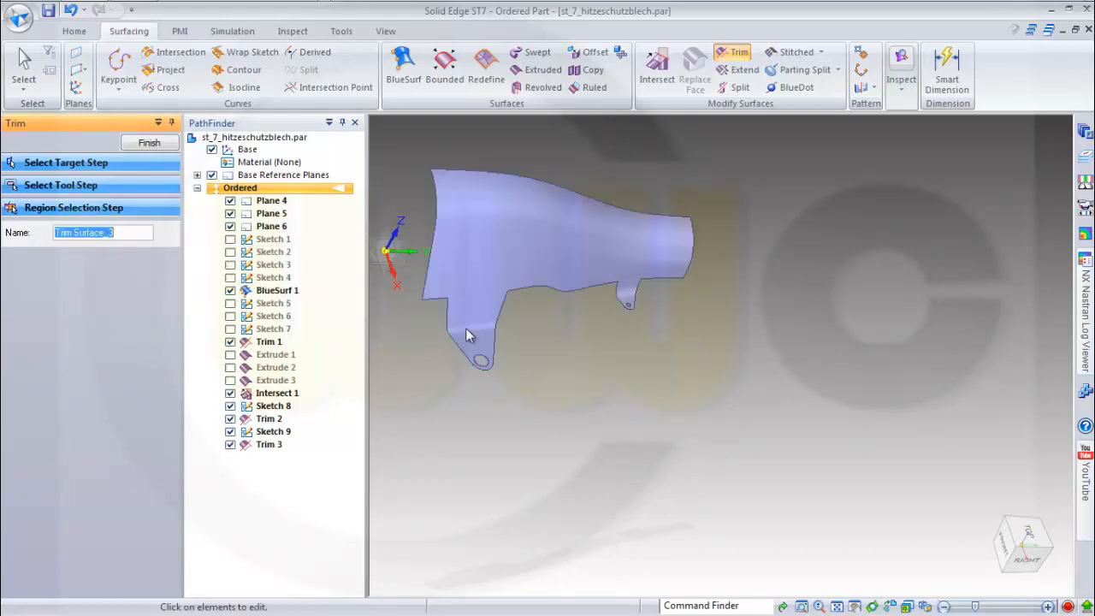
pyautogui.click(150, 142)
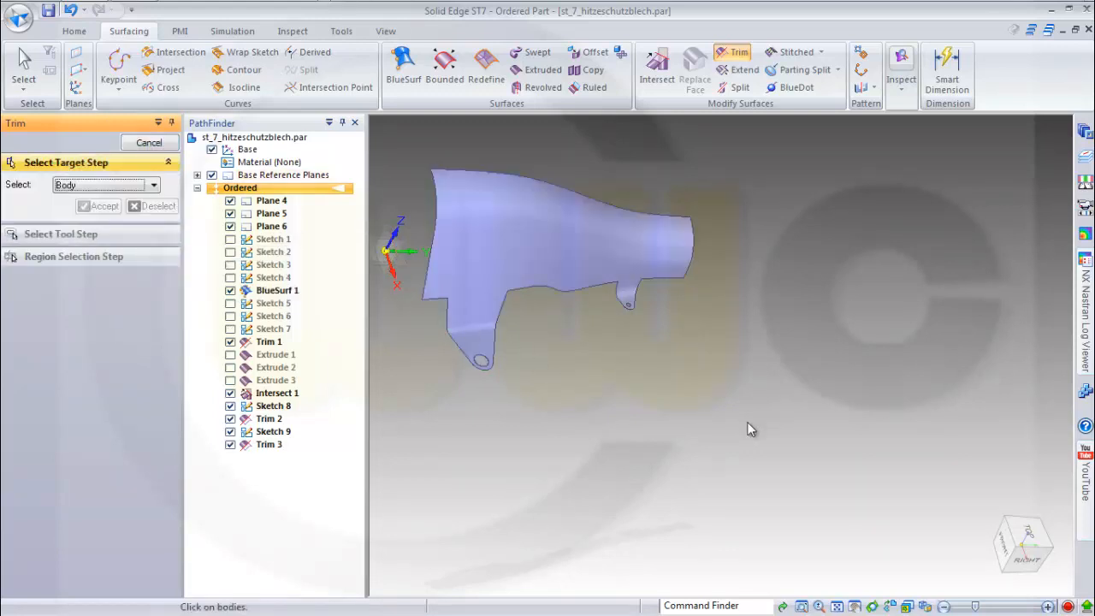
# Step: Create a reference plane parallel to the base XY plane, offset 10 mm on the underside
pyautogui.moveTo(745, 427); pyautogui.dragTo(619, 398, button='middle')
pyautogui.scroll(-2, 383, 248)
pyautogui.scroll(4, 445, 259)
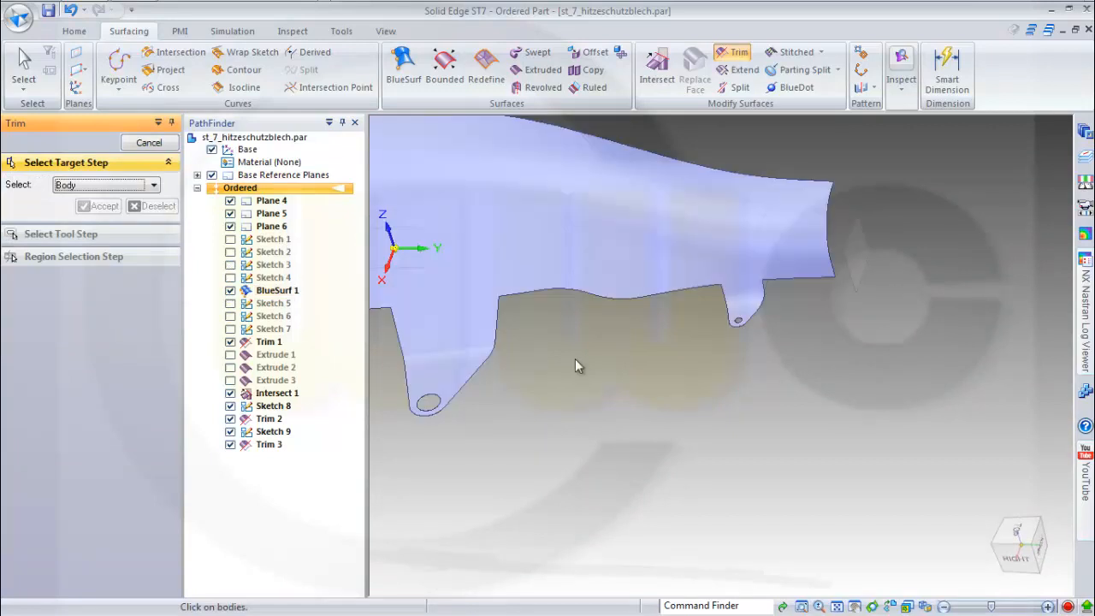
pyautogui.moveTo(575, 359); pyautogui.dragTo(441, 273, button='middle')
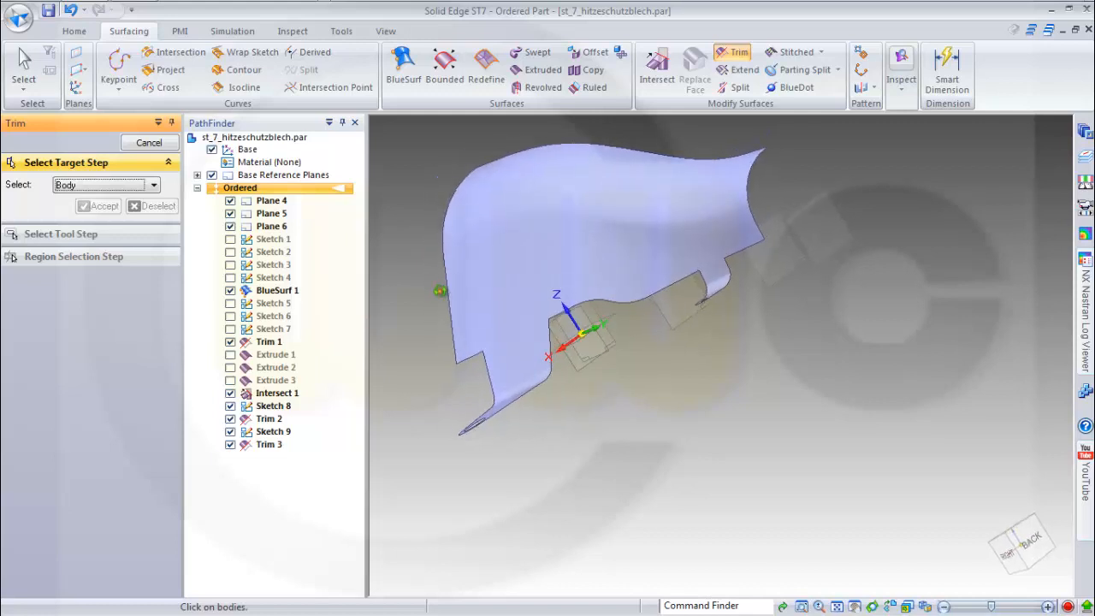
pyautogui.click(83, 71)
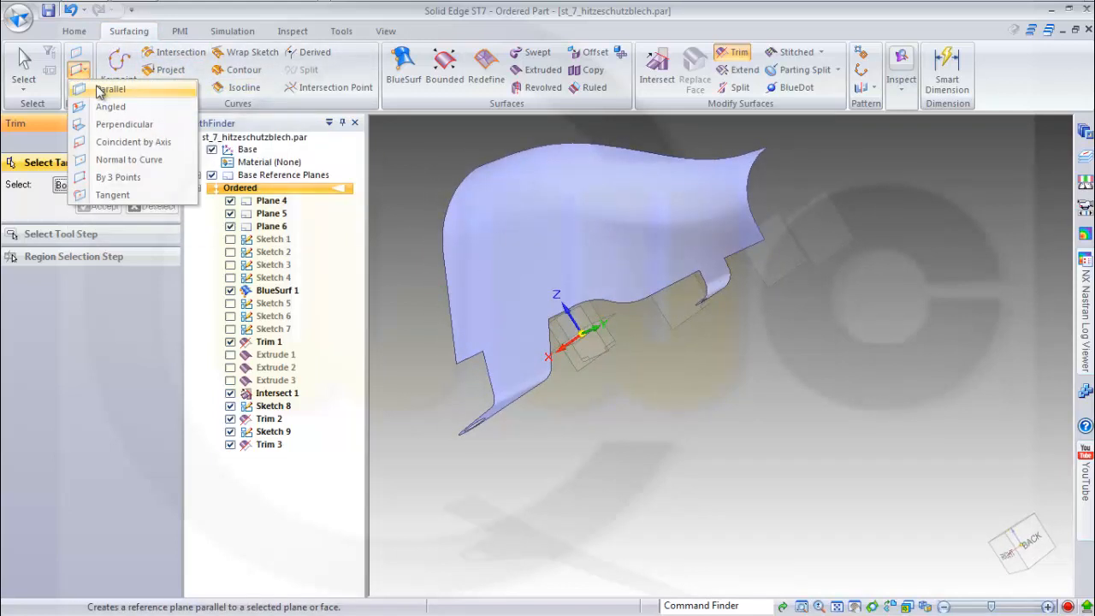
pyautogui.click(110, 89)
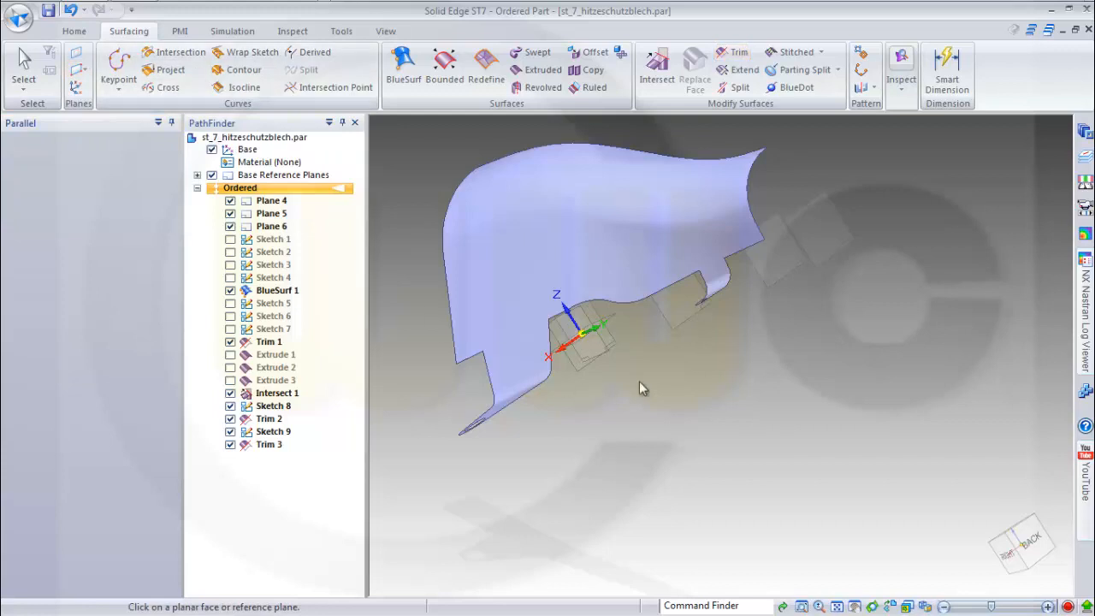
pyautogui.click(611, 319)
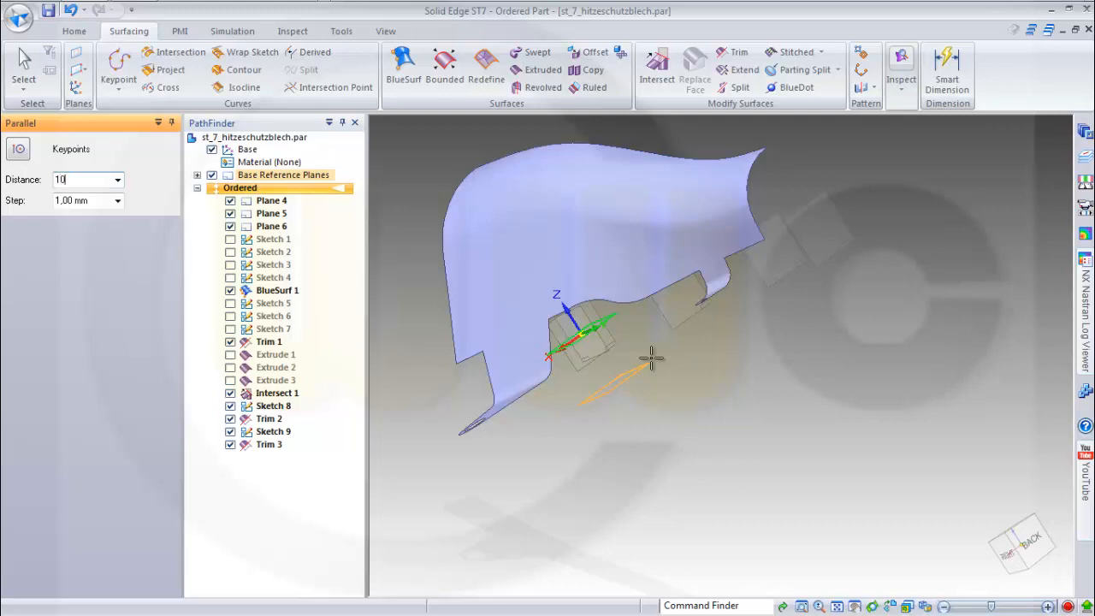
pyautogui.press('Tab')
pyautogui.click(659, 380)
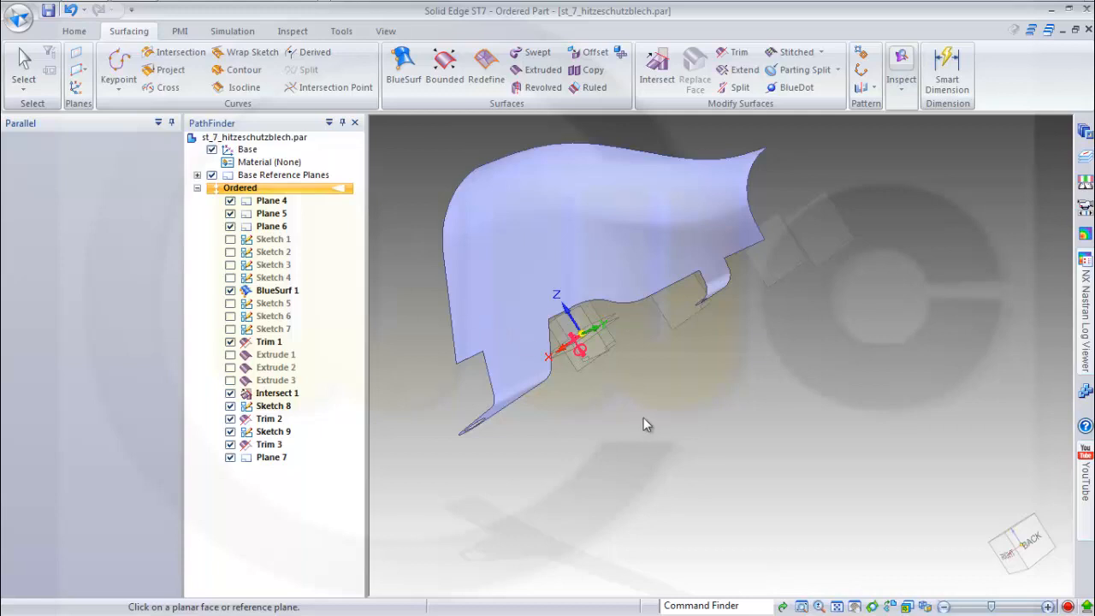
pyautogui.press('Escape')
# Step: Start a sketch on the new parallel plane and draw a circle about 26 mm in diameter inside the large tab's hole
pyautogui.moveTo(623, 374); pyautogui.dragTo(623, 360, button='middle')
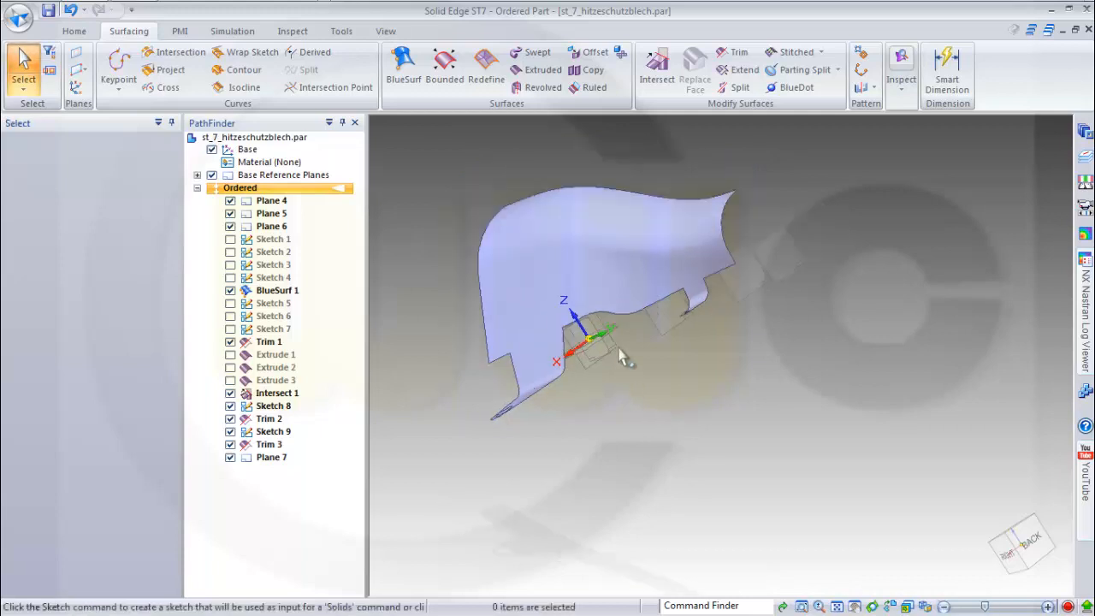
pyautogui.scroll(3, 622, 358)
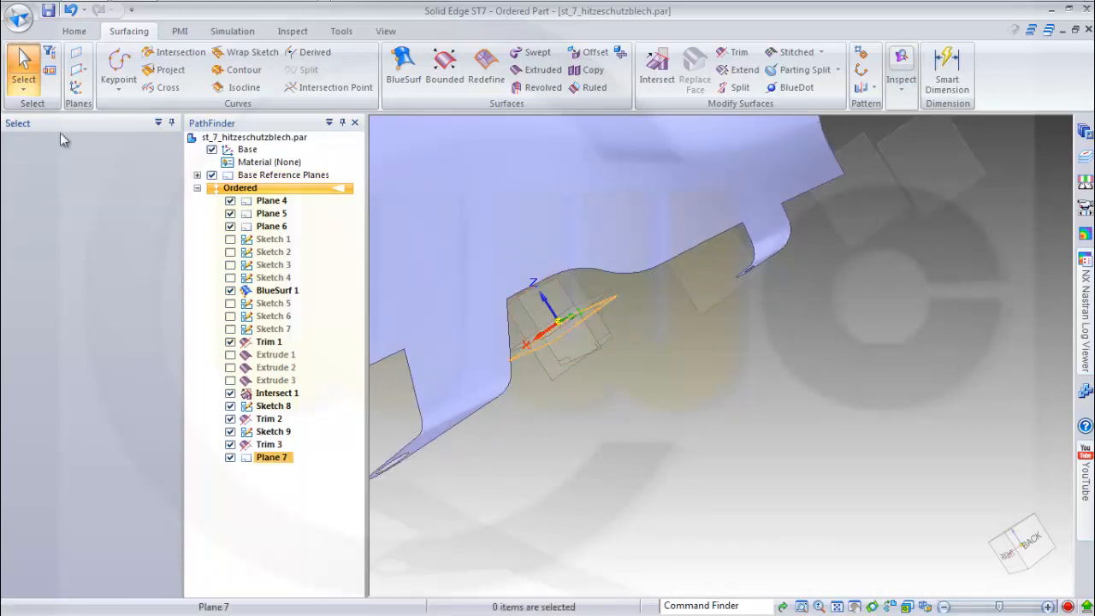
pyautogui.click(77, 33)
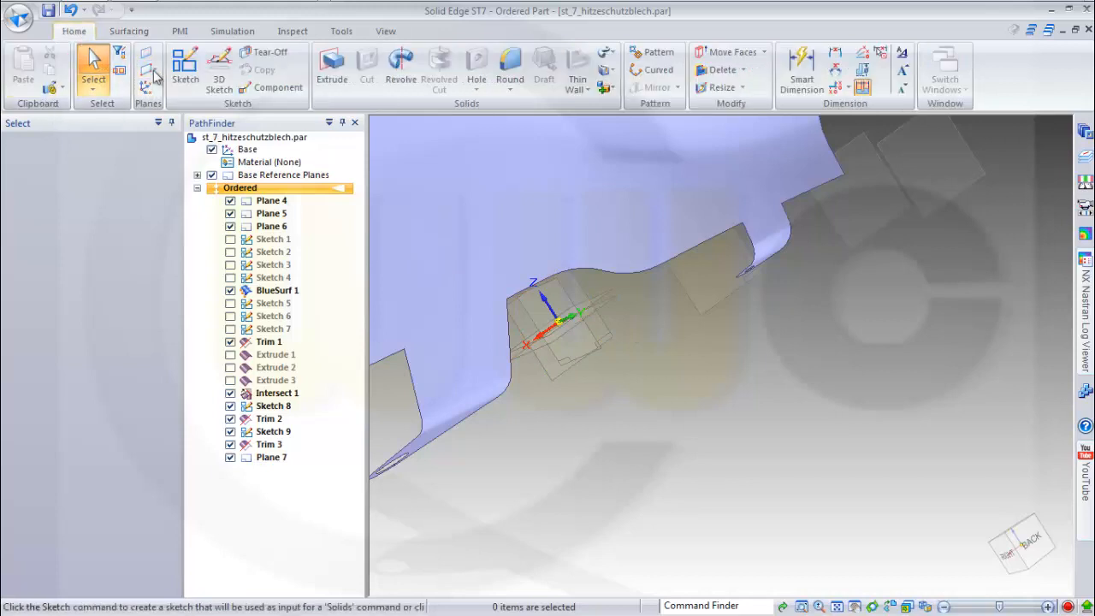
pyautogui.click(185, 68)
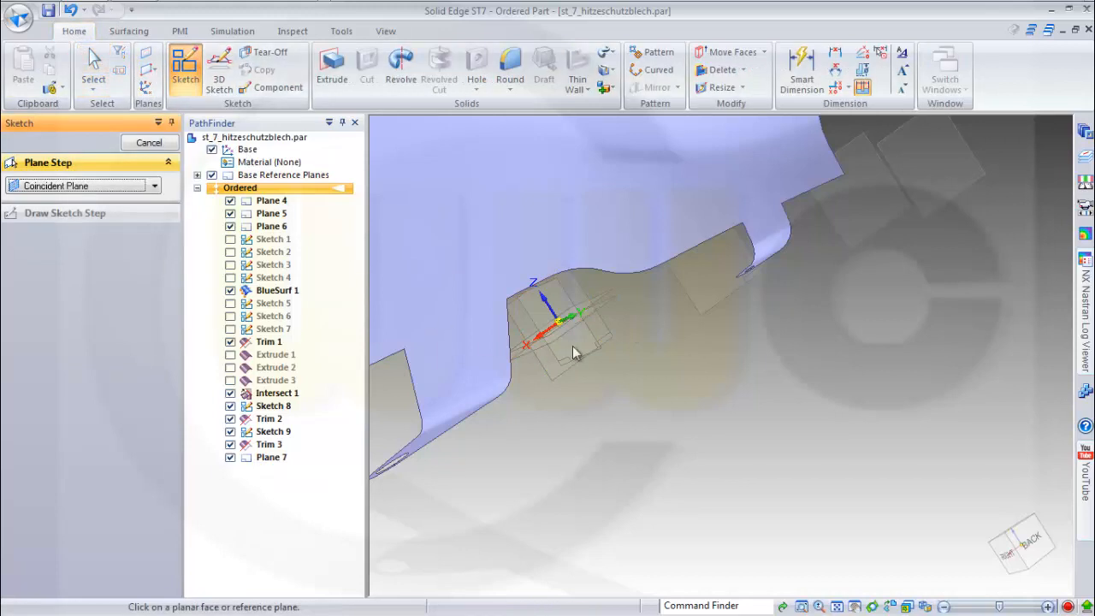
pyautogui.click(607, 308)
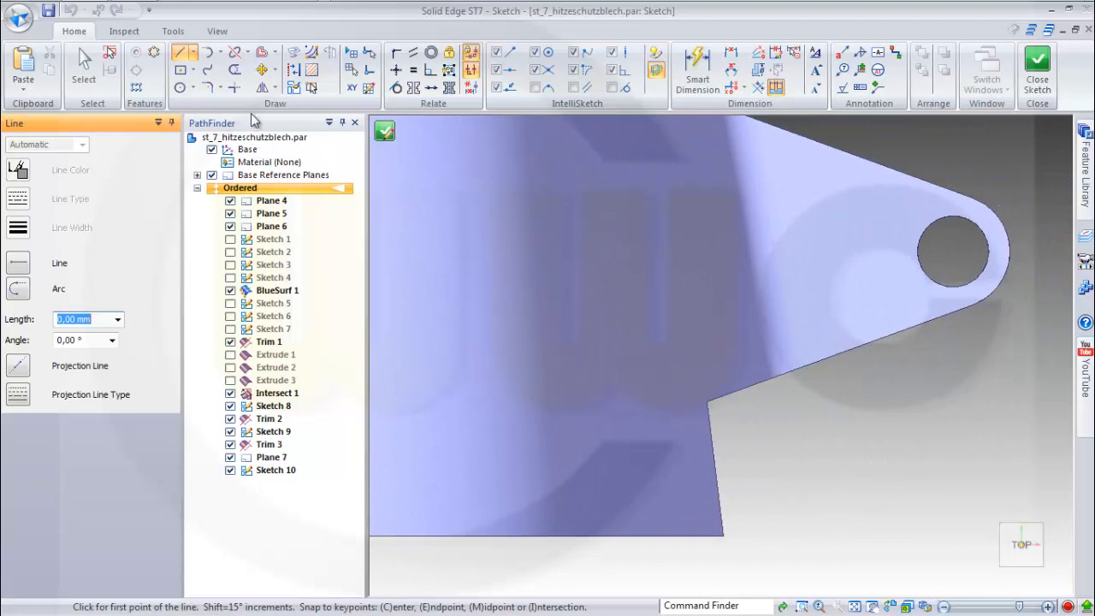
pyautogui.click(180, 87)
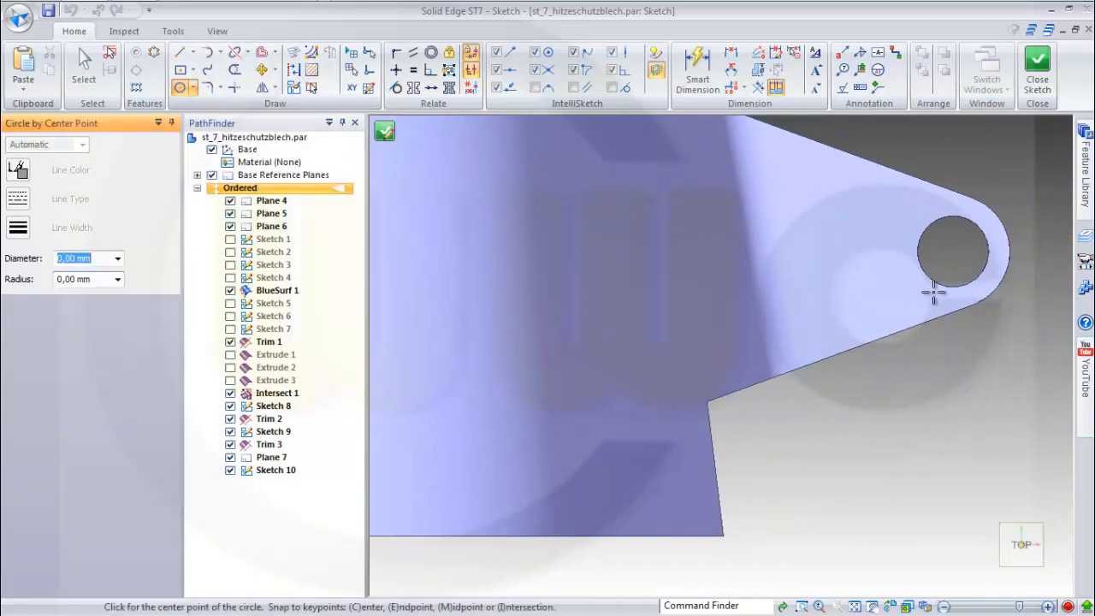
pyautogui.click(955, 250)
pyautogui.click(968, 265)
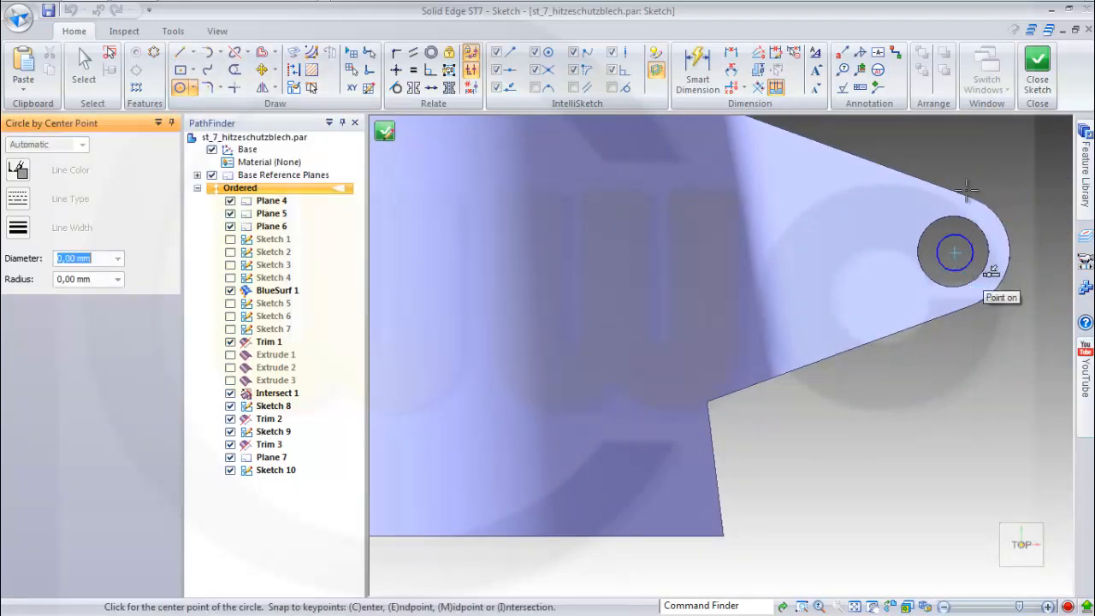
# Step: Dimension the diameter of the circle inside the large tab's hole at 30 mm
pyautogui.click(697, 67)
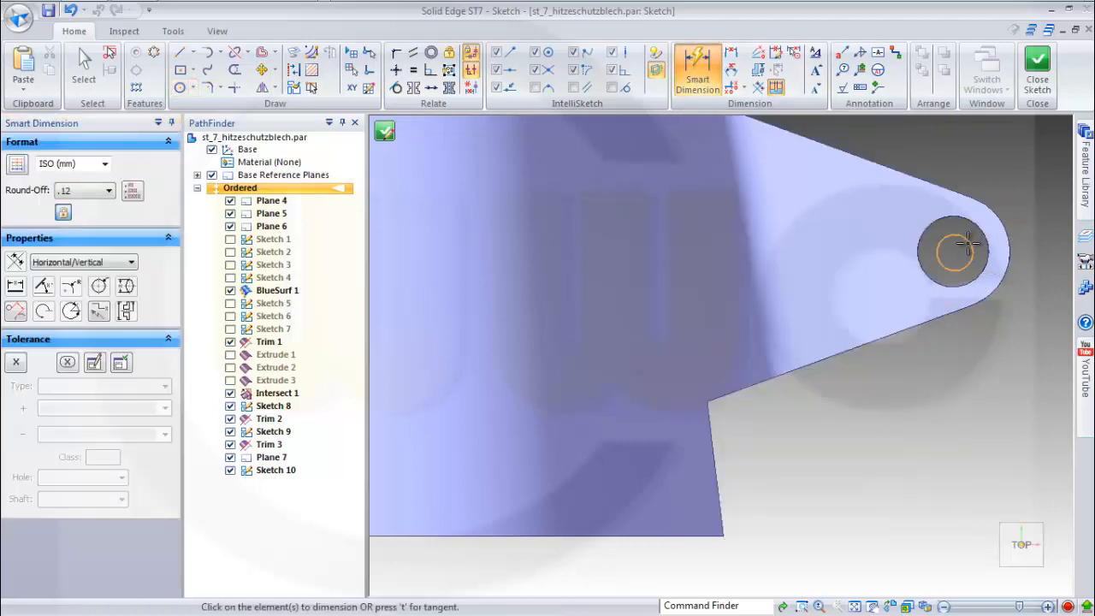
pyautogui.click(967, 246)
pyautogui.click(997, 159)
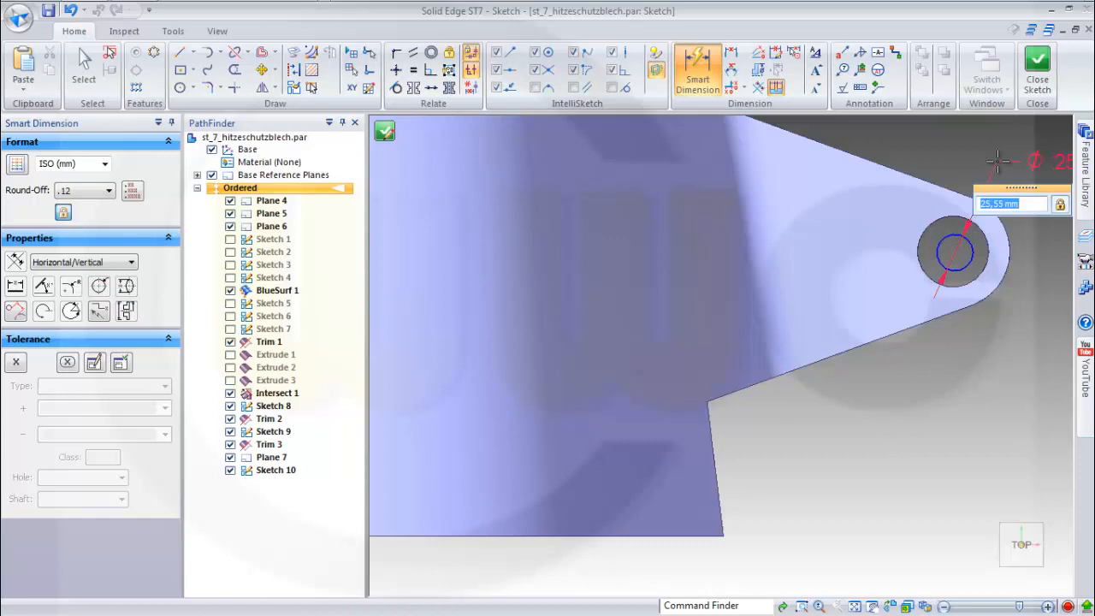
pyautogui.press('Return')
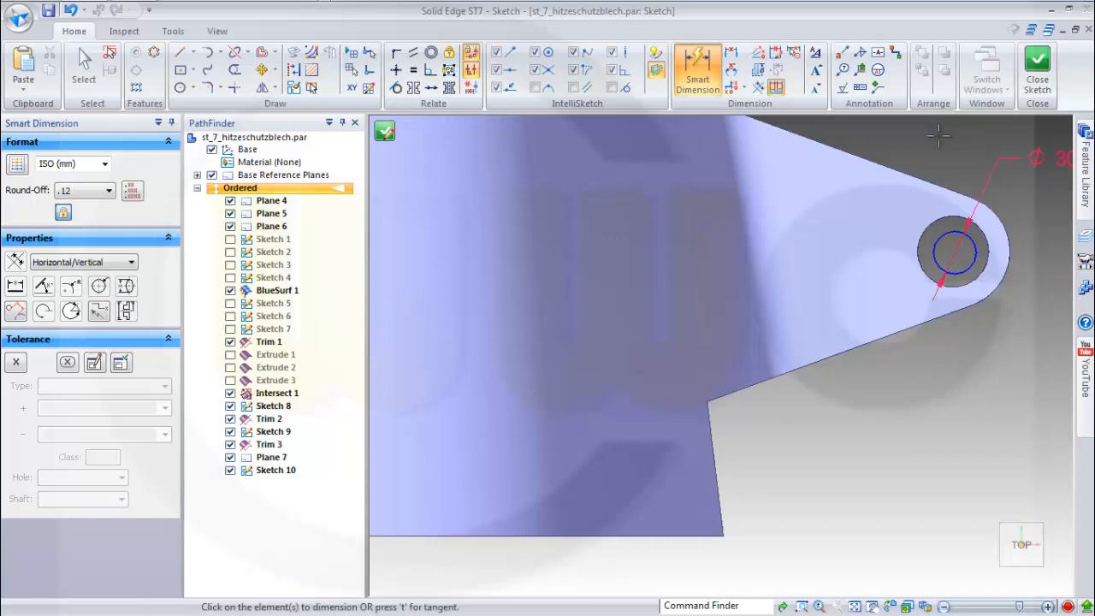
# Step: Include the large tab's 50 mm hole edge in the sketch and toggle it to construction geometry
pyautogui.click(293, 52)
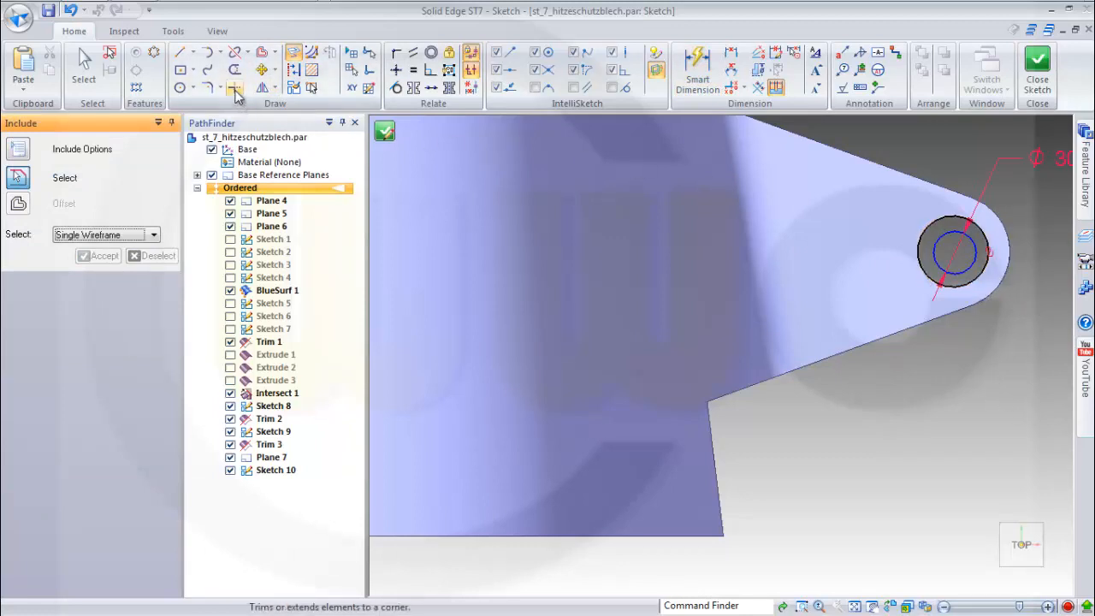
pyautogui.click(293, 69)
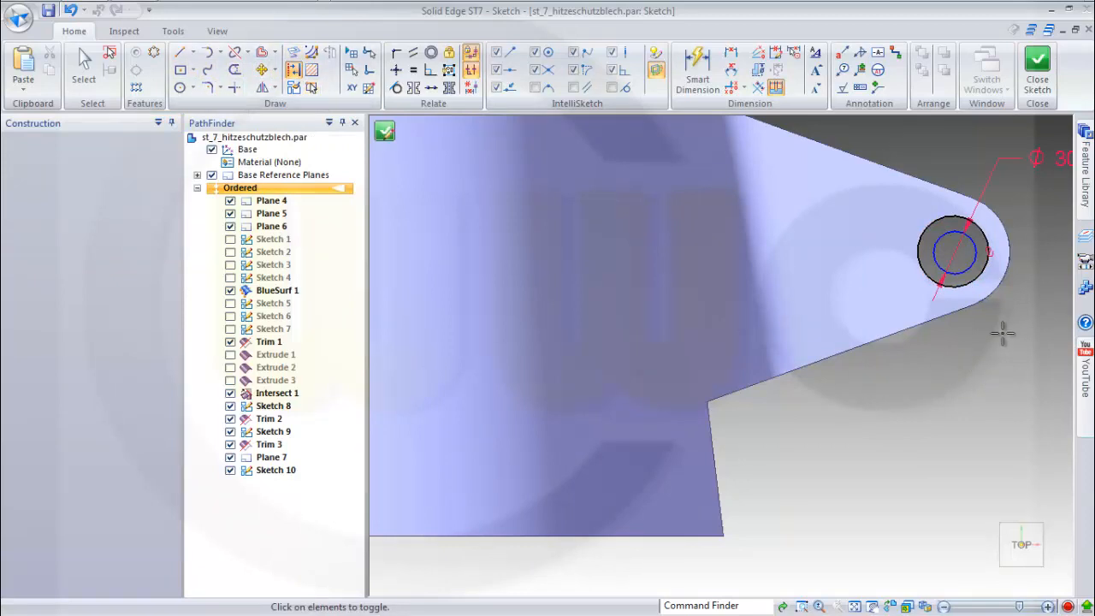
pyautogui.press('Escape')
pyautogui.click(979, 282)
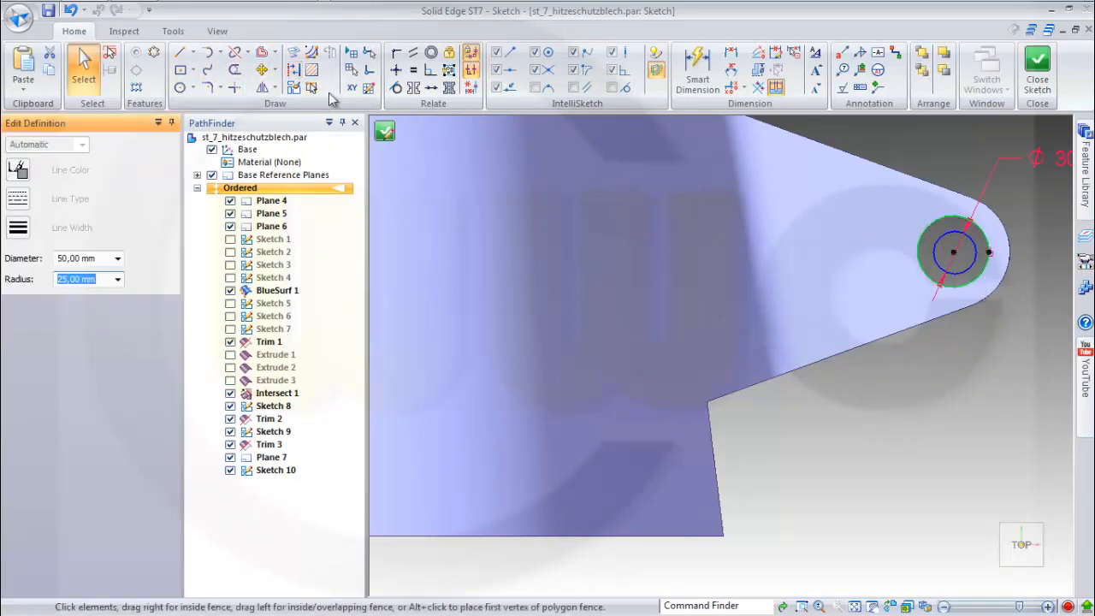
pyautogui.click(294, 69)
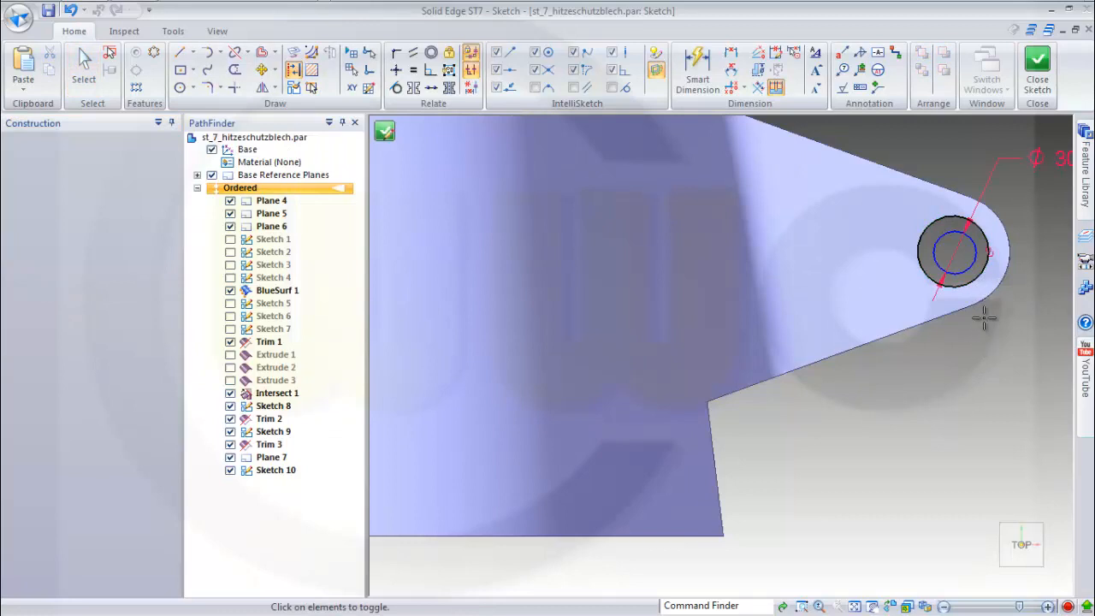
pyautogui.press('Escape')
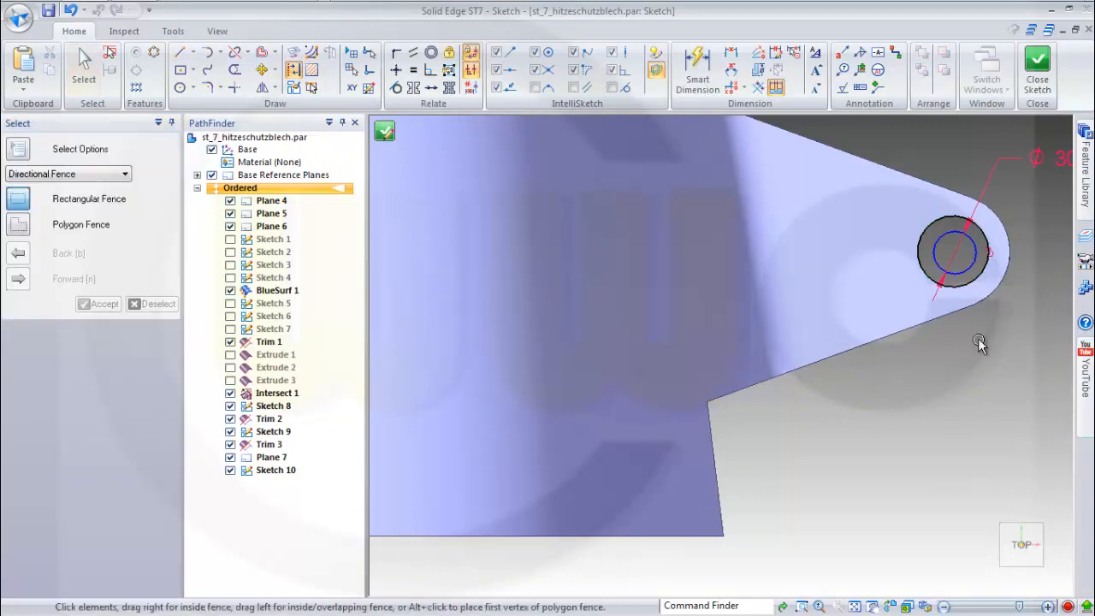
# Step: Toggle the included 50 mm hole edge back to regular geometry, then to construction geometry again
pyautogui.scroll(-2, 958, 362)
pyautogui.scroll(5, 990, 274)
pyautogui.scroll(-2, 991, 274)
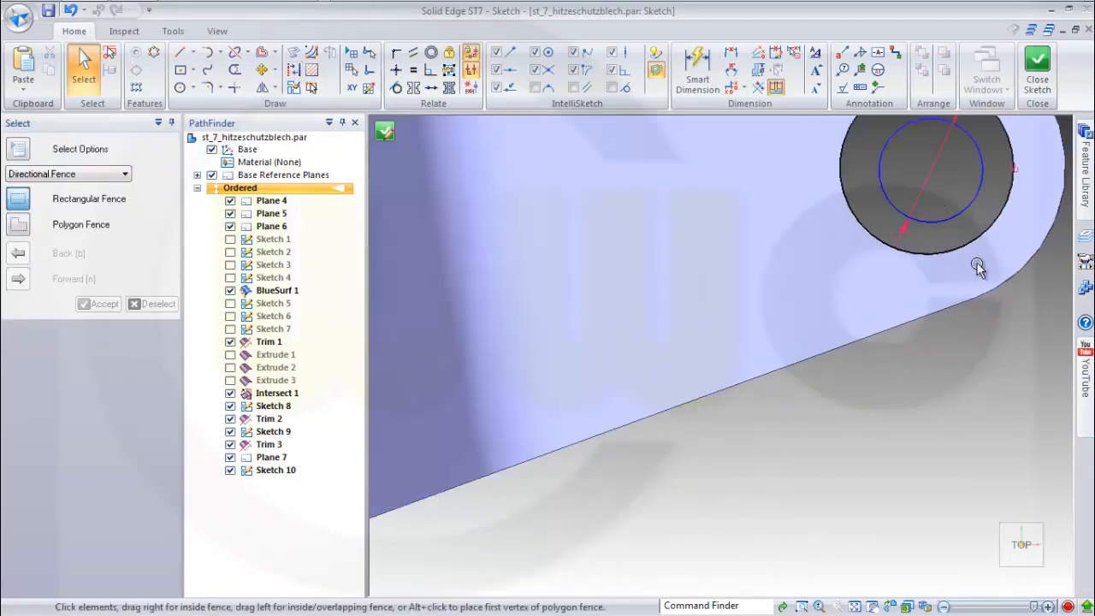
pyautogui.scroll(-1, 965, 251)
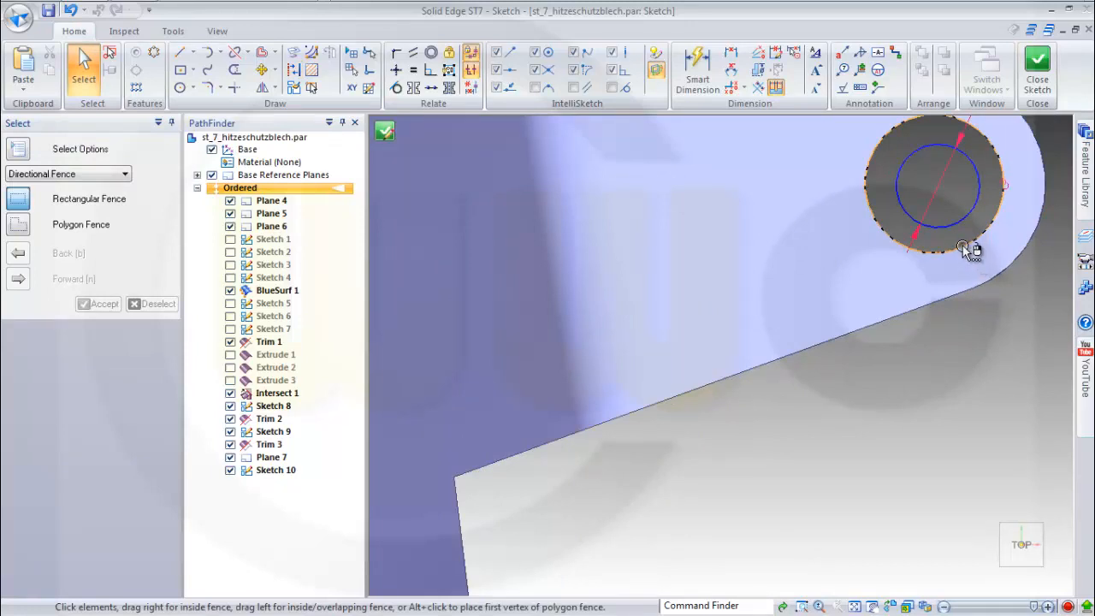
pyautogui.click(964, 247)
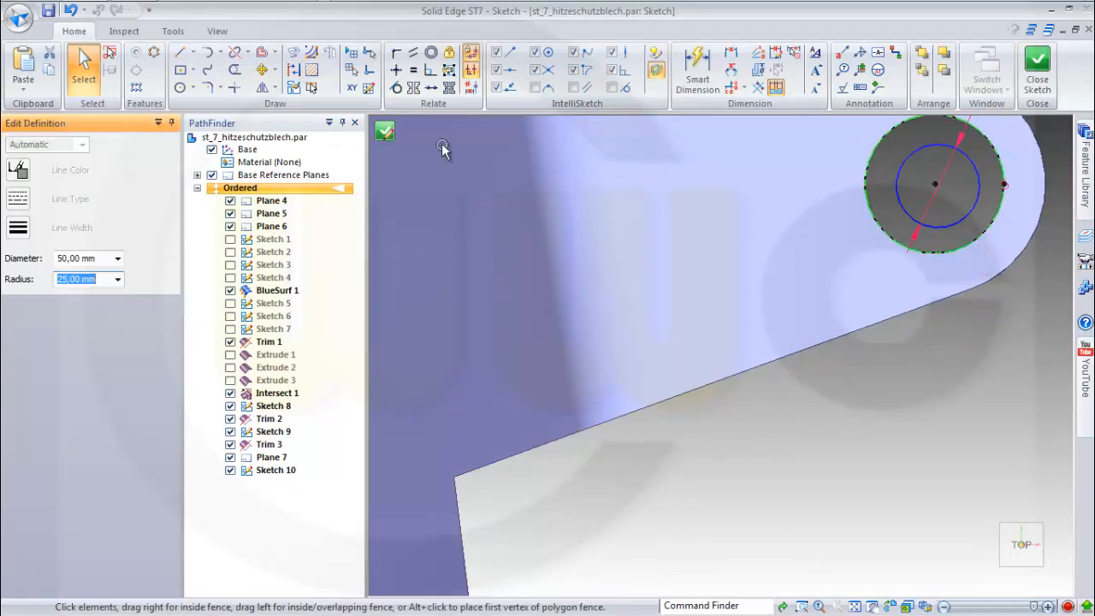
pyautogui.click(294, 71)
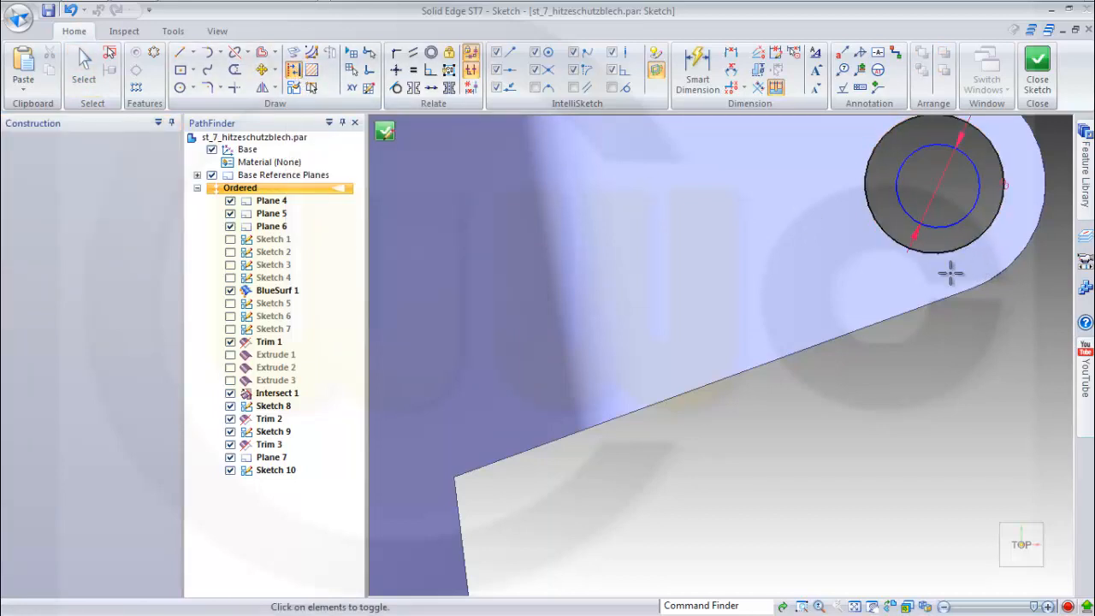
pyautogui.press('Escape')
pyautogui.click(907, 239)
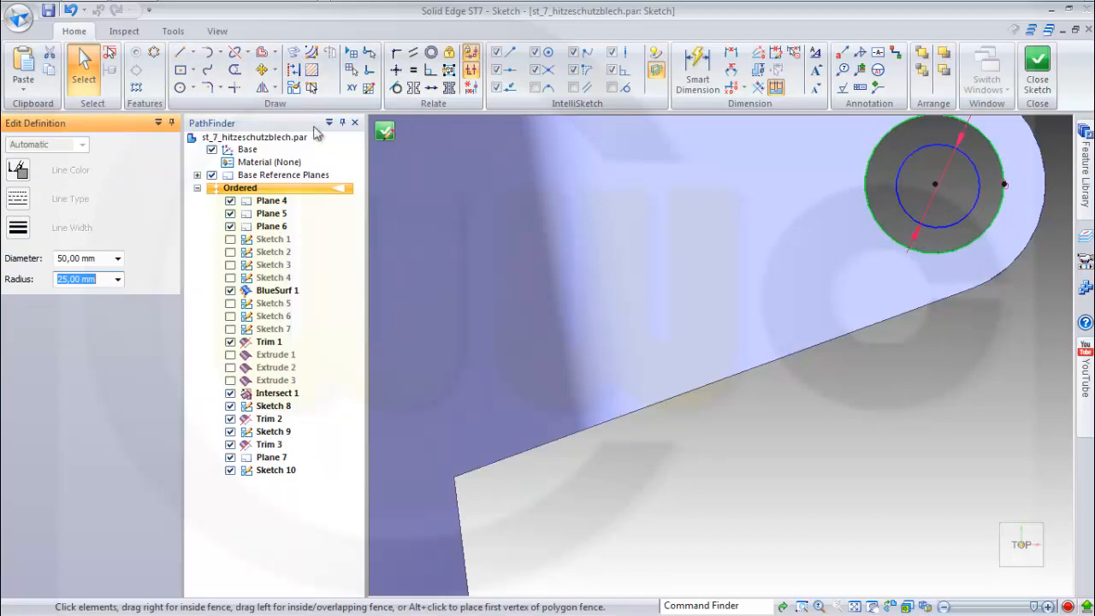
pyautogui.click(294, 71)
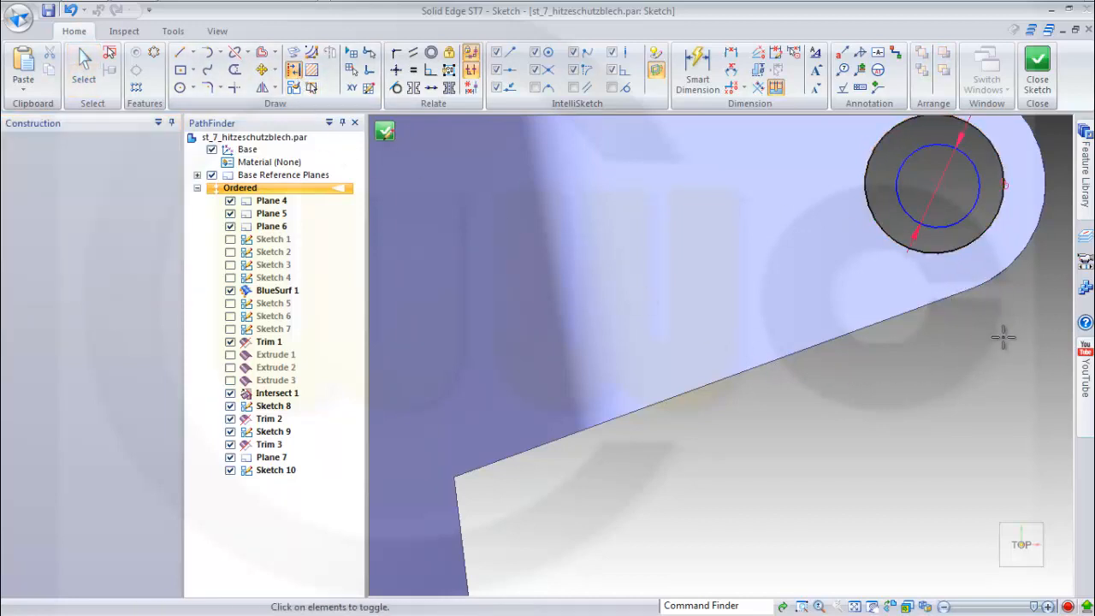
# Step: Make the 30 mm circle concentric with the included 50 mm hole edge of the large tab
pyautogui.press('Escape')
pyautogui.scroll(-1, 1018, 345)
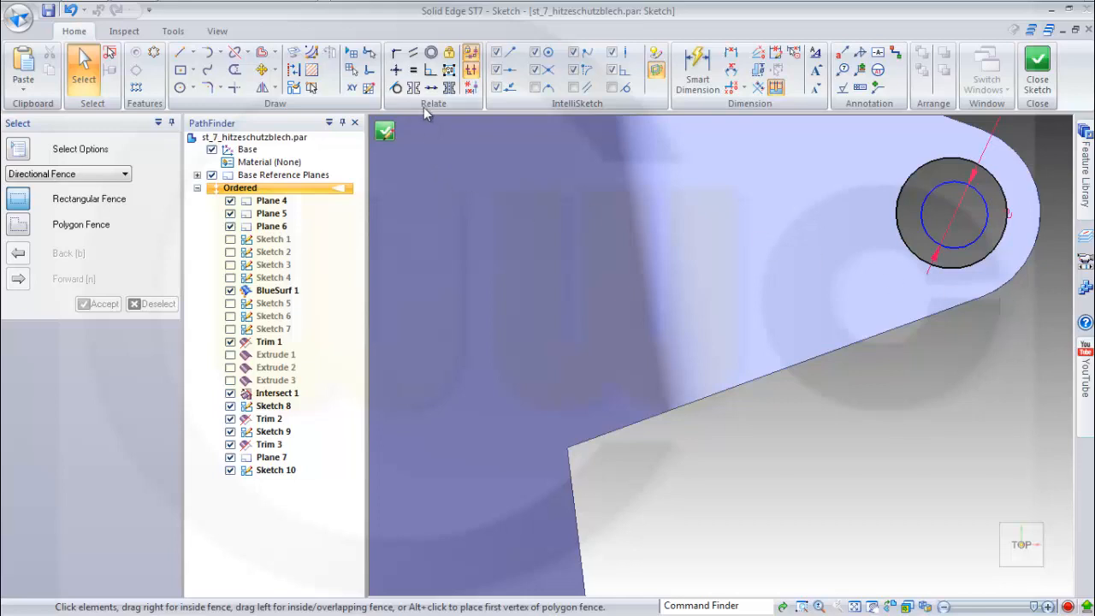
pyautogui.click(432, 53)
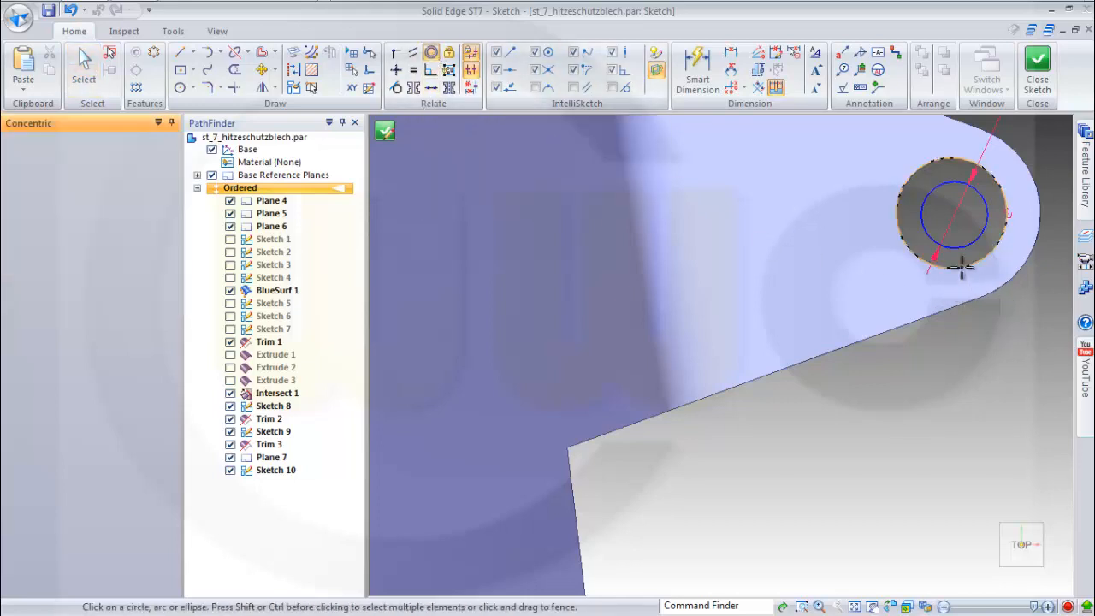
pyautogui.click(961, 267)
pyautogui.click(984, 210)
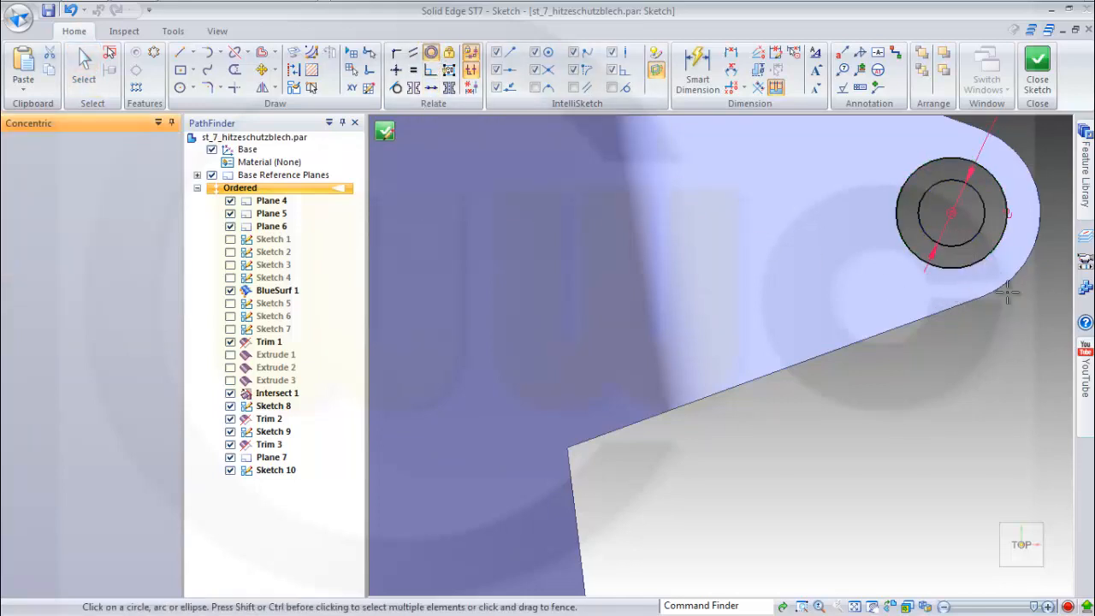
# Step: Close and finish the circle sketch, and leave the sketch command
pyautogui.click(1040, 60)
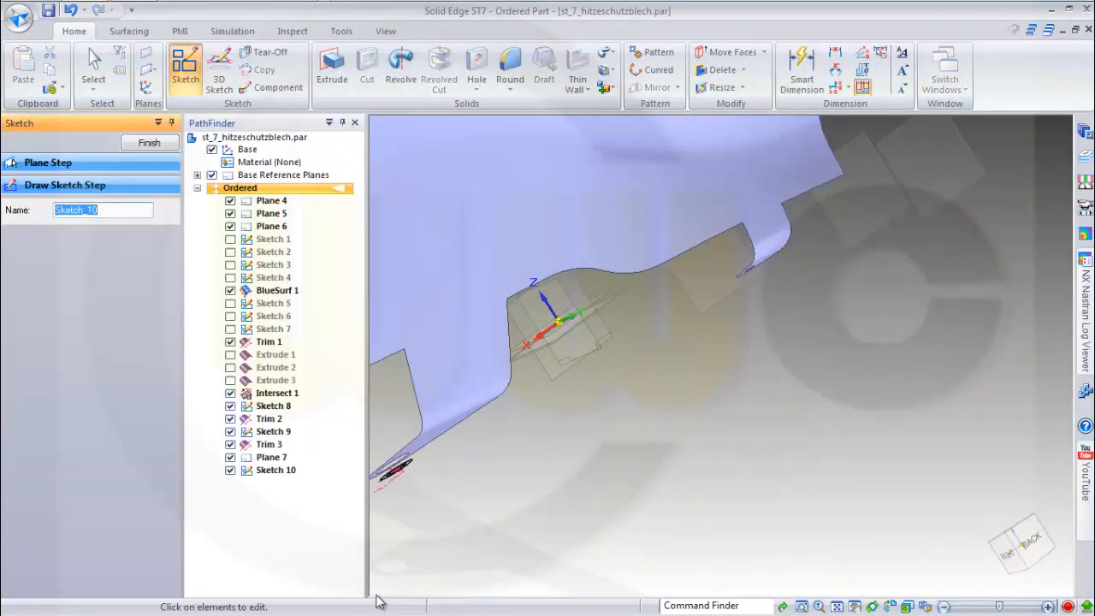
pyautogui.click(138, 161)
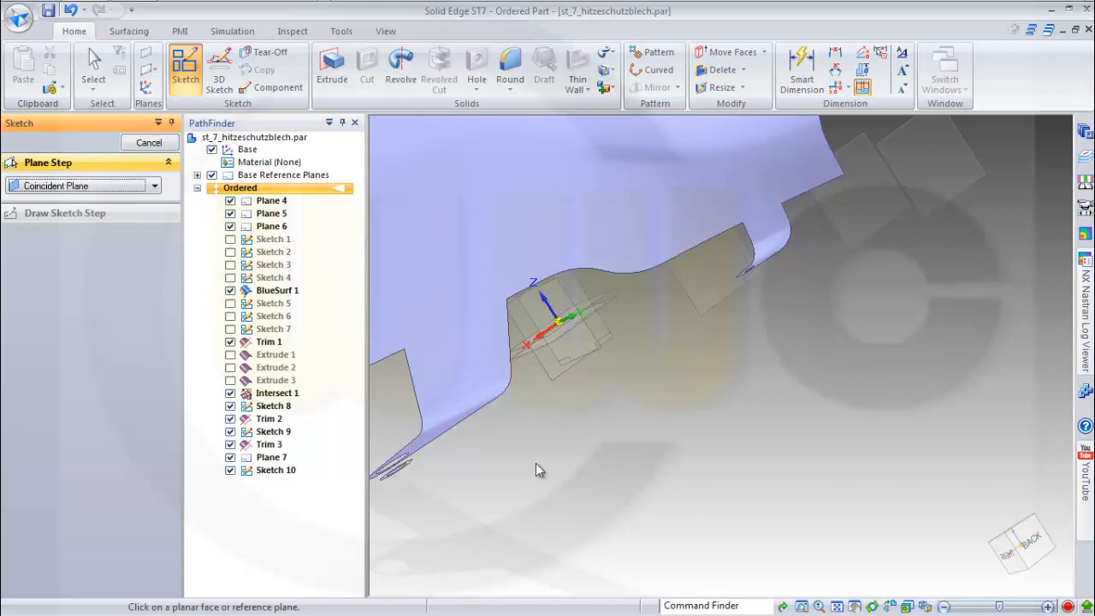
pyautogui.moveTo(536, 462); pyautogui.dragTo(450, 365, button='middle')
pyautogui.scroll(5, 472, 496)
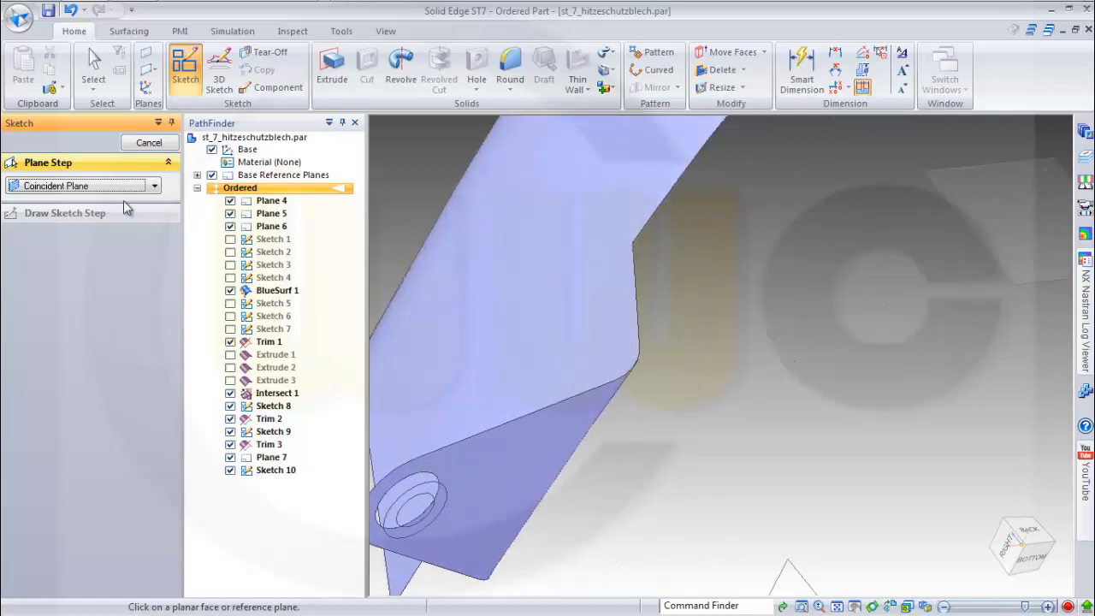
pyautogui.click(148, 145)
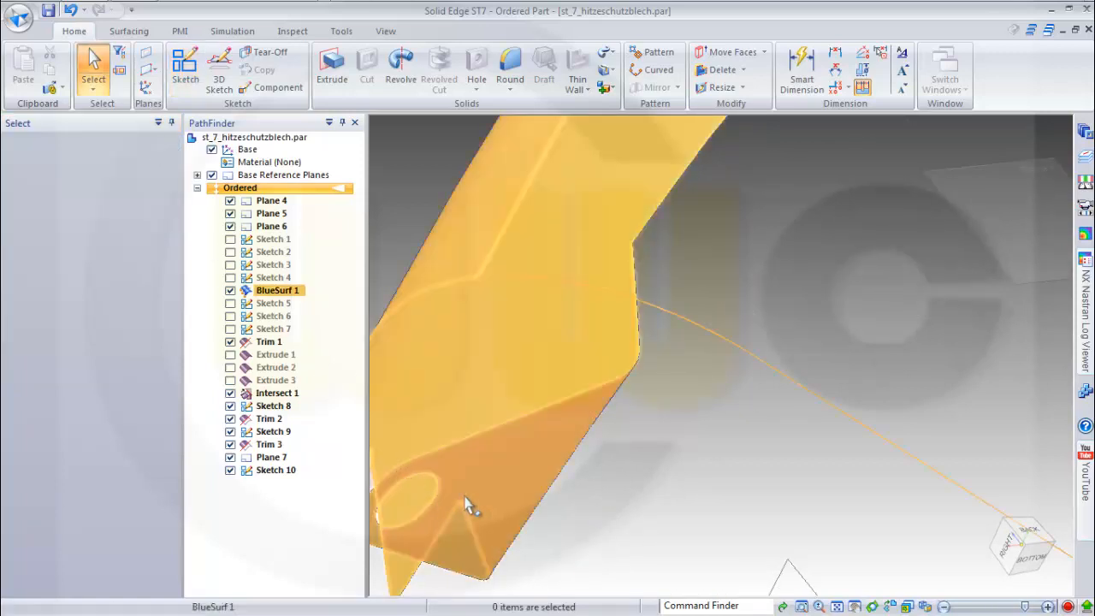
# Step: Reopen the profile of Sketch 10 and pick the second of the overlapping 50 mm circles to inspect it
pyautogui.click(264, 478)
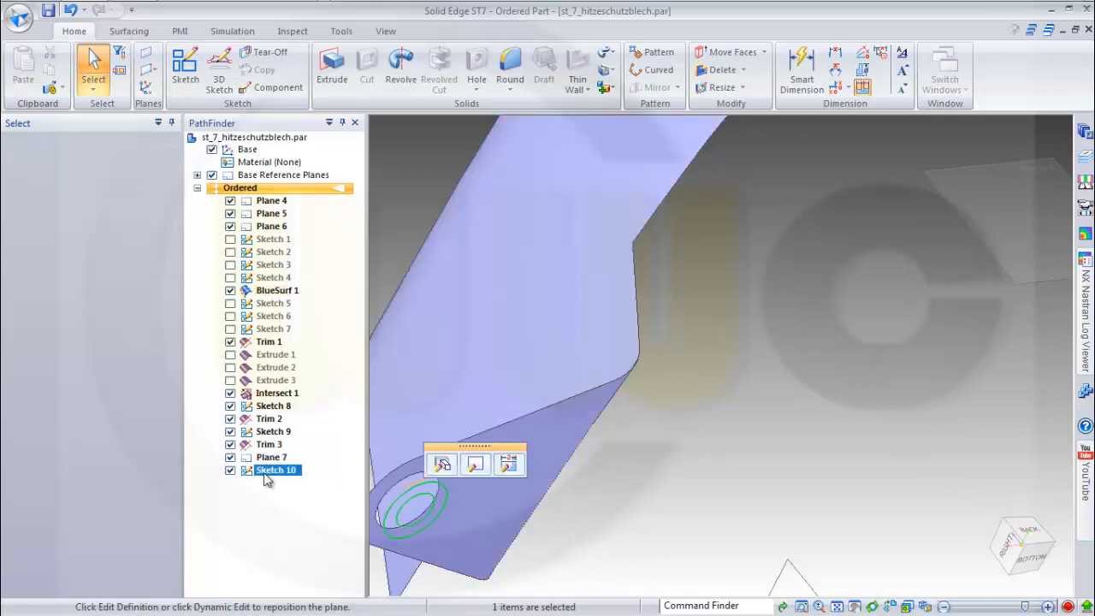
pyautogui.rightClick(266, 477)
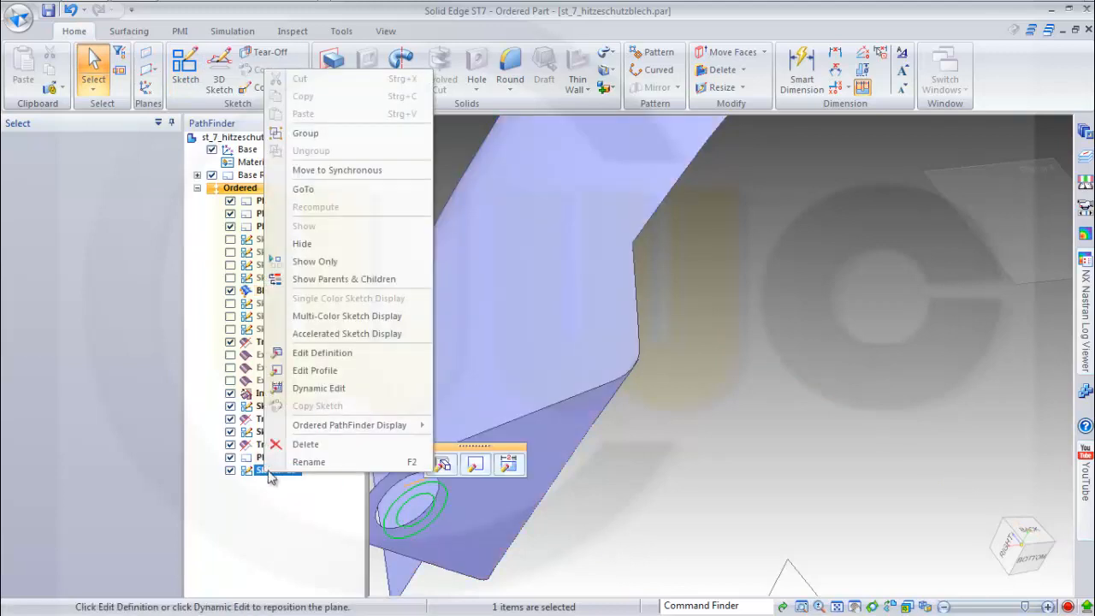
pyautogui.click(496, 435)
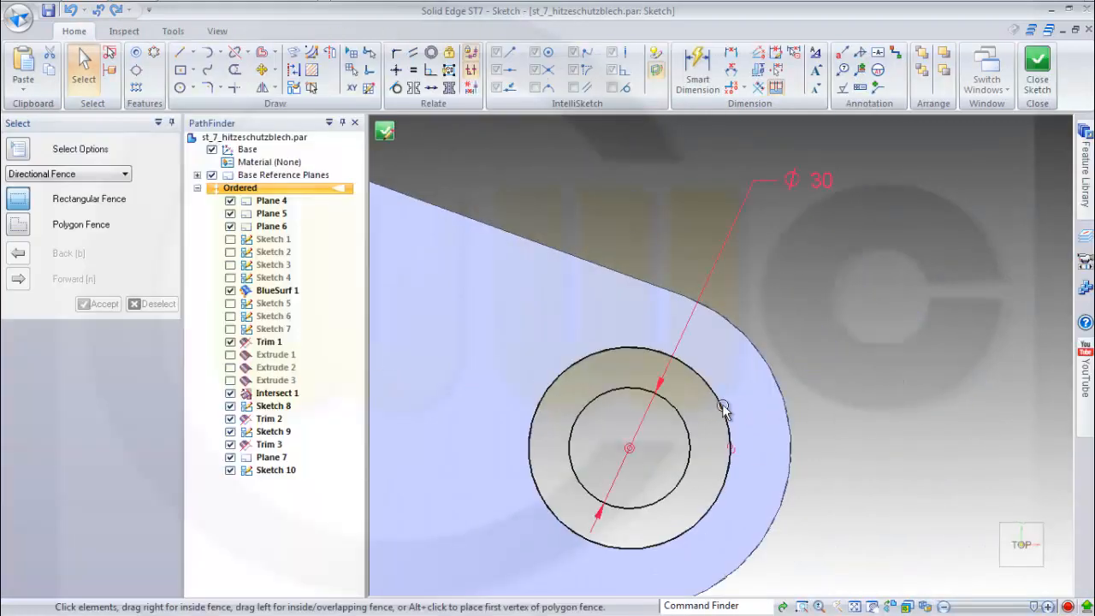
pyautogui.click(723, 409)
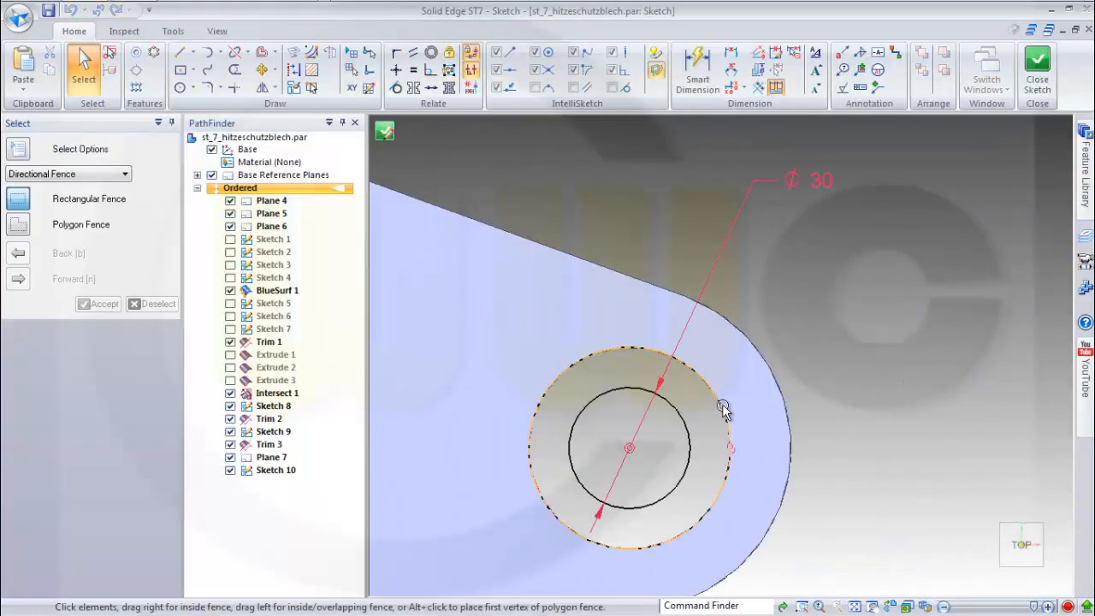
pyautogui.rightClick(723, 409)
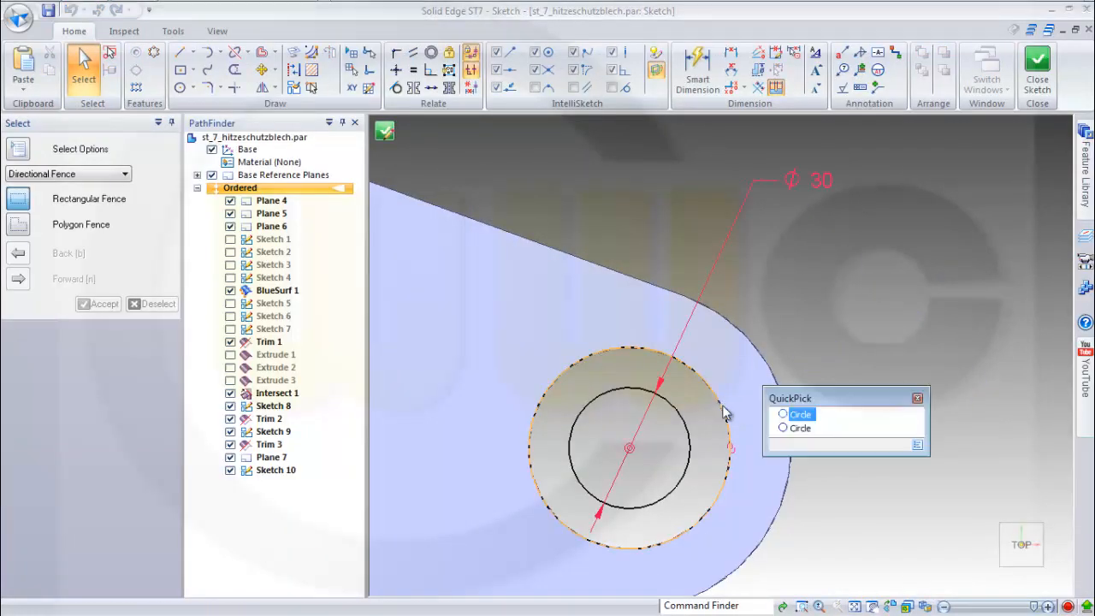
pyautogui.click(798, 428)
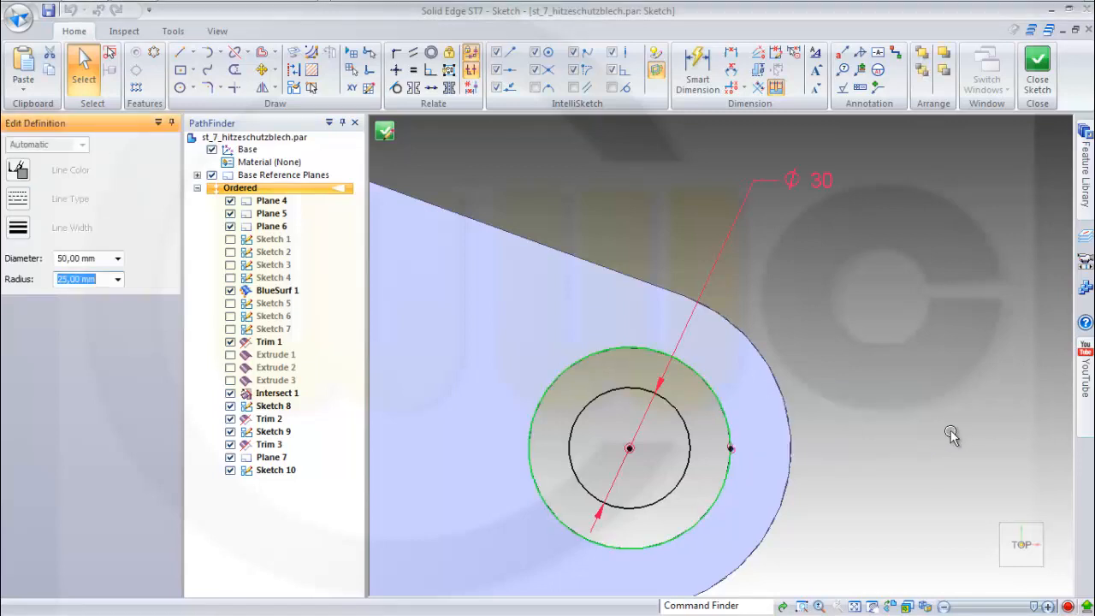
pyautogui.click(930, 440)
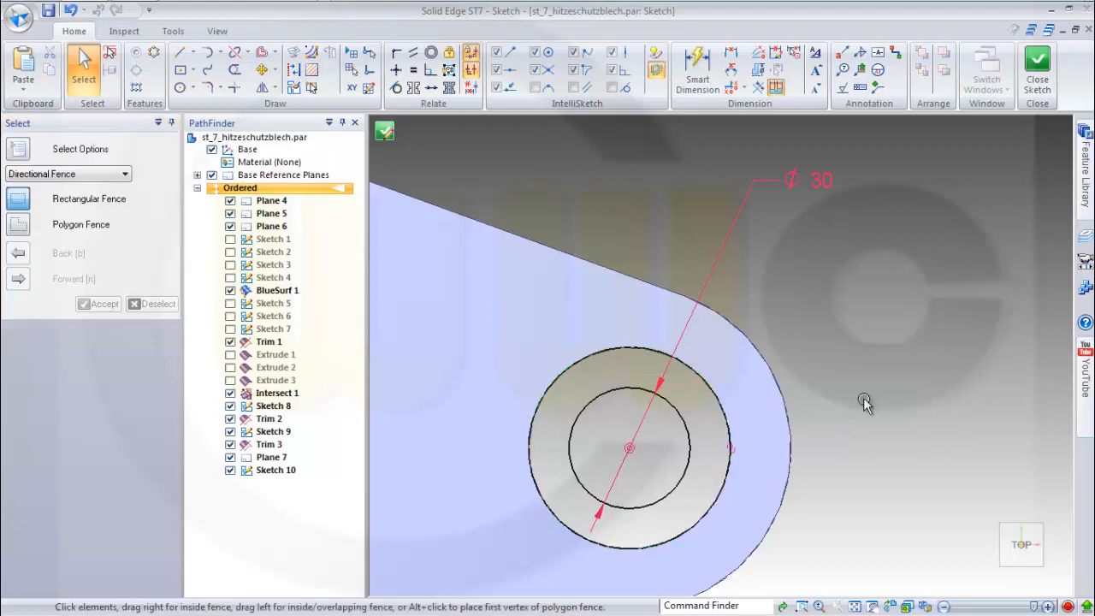
# Step: Convert the outer 50 mm circle to construction geometry and finish the sketch
pyautogui.click(725, 421)
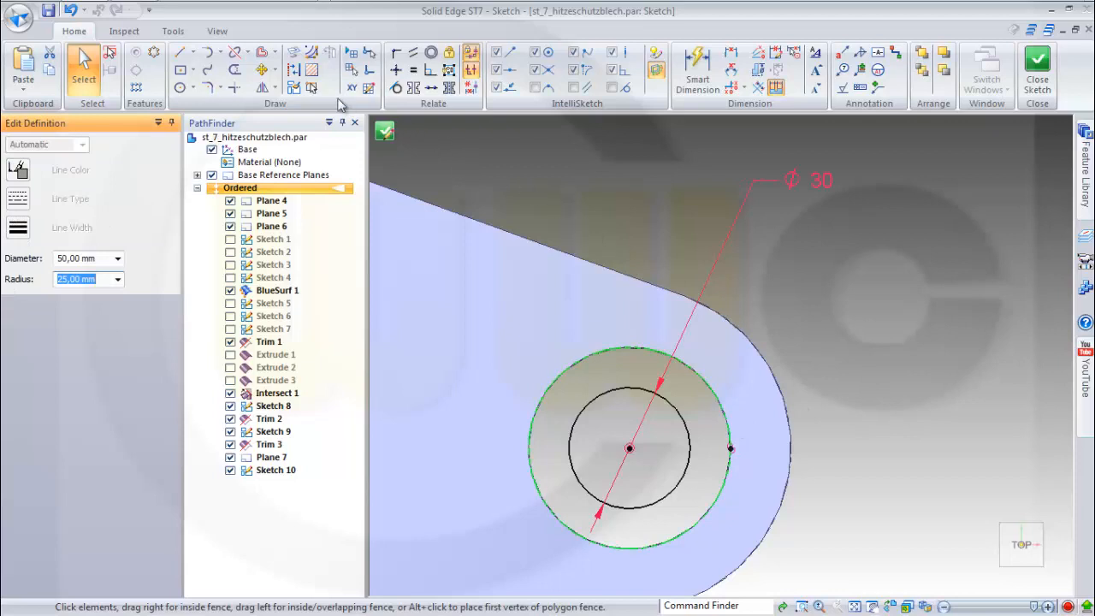
pyautogui.click(294, 69)
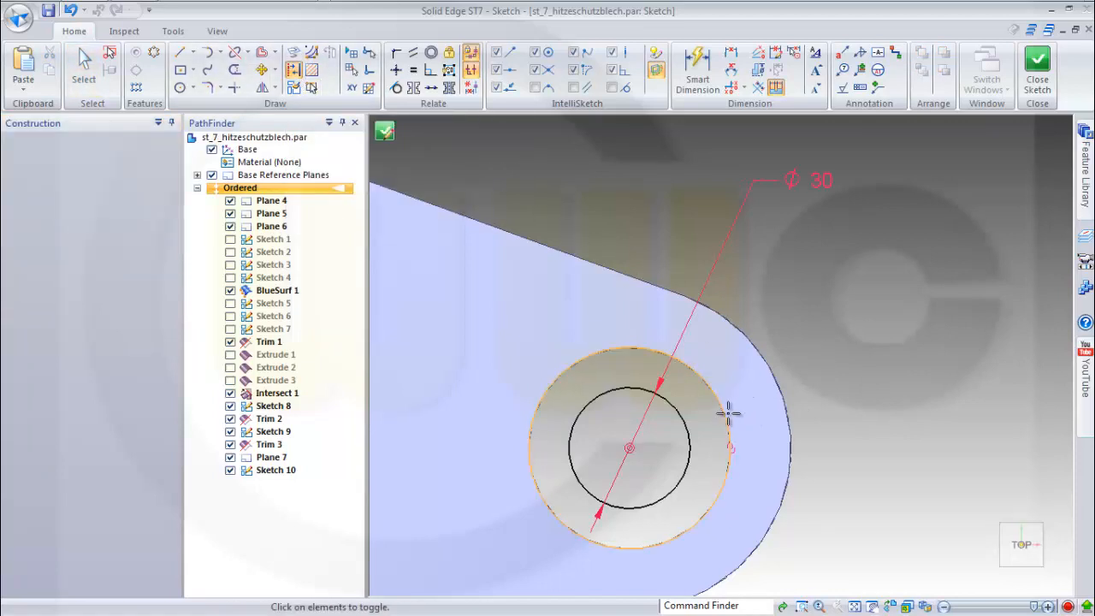
pyautogui.click(728, 414)
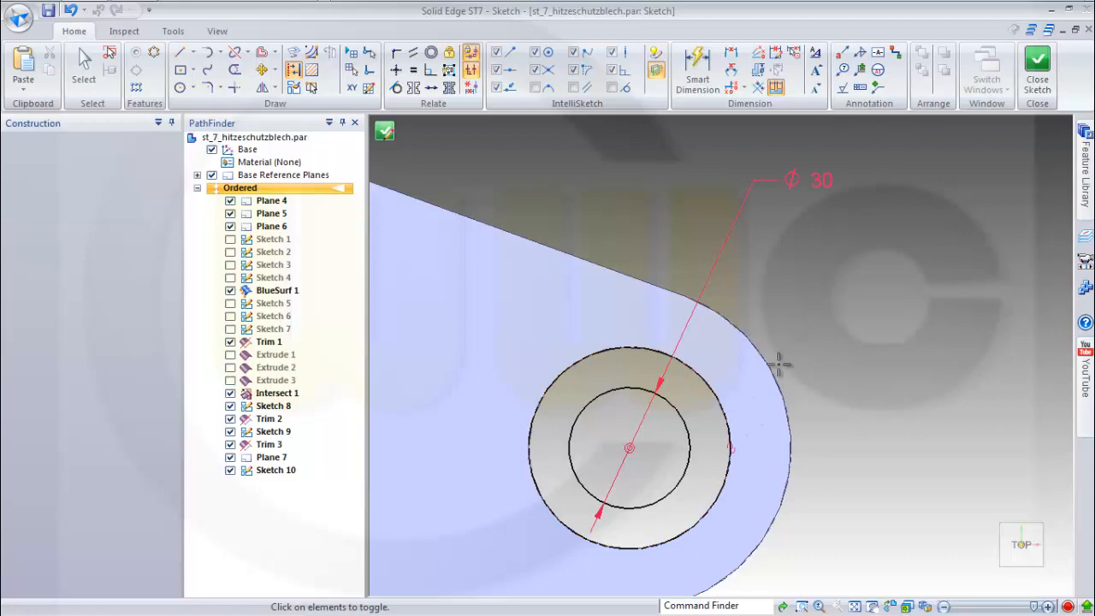
pyautogui.press('Escape')
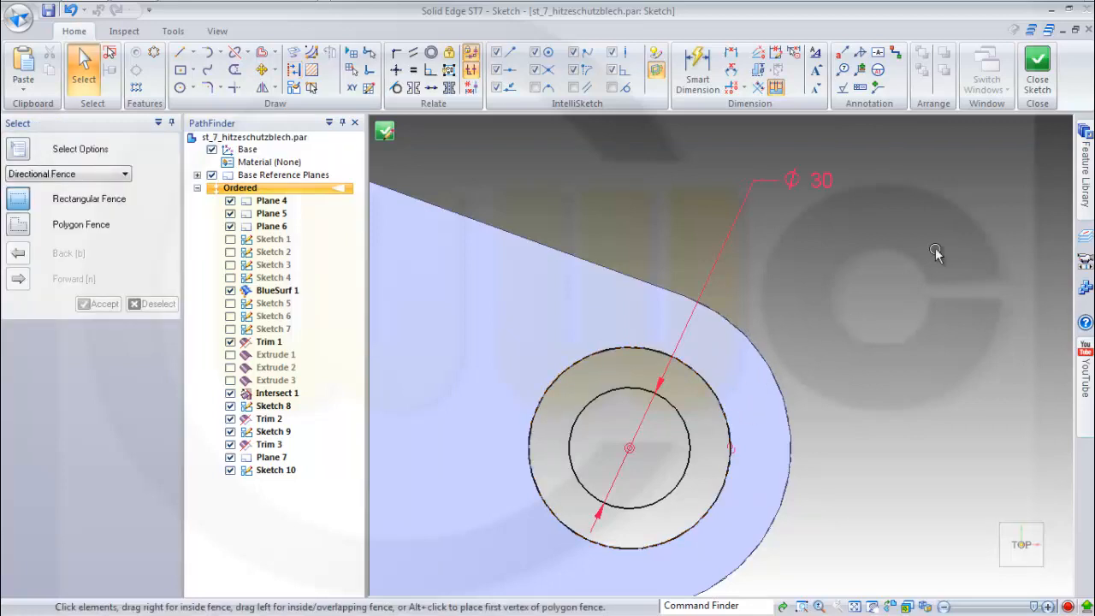
pyautogui.click(1036, 77)
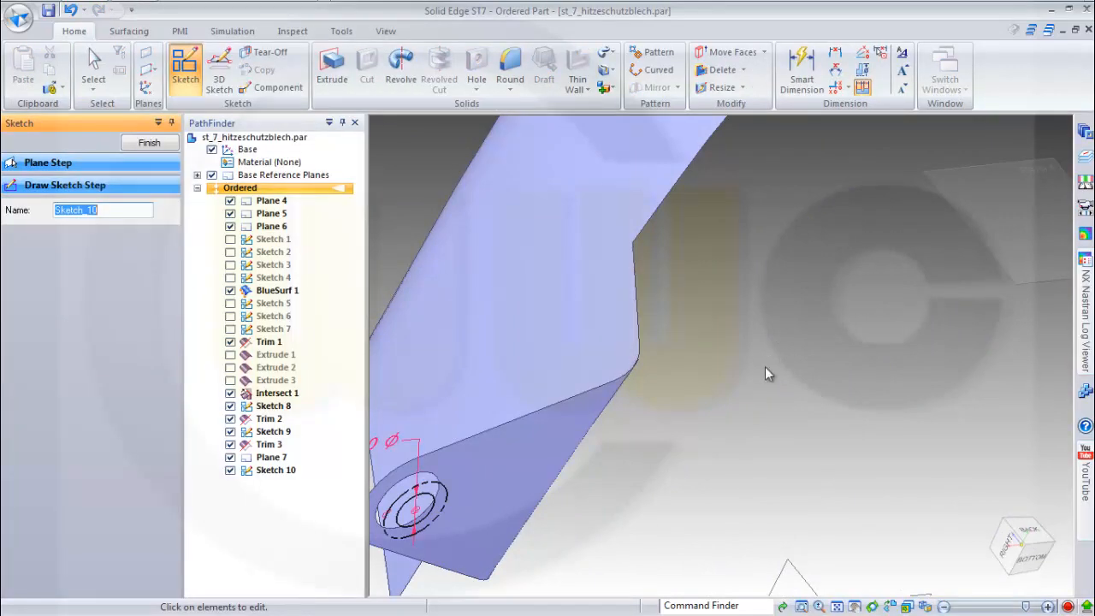
pyautogui.moveTo(766, 369); pyautogui.dragTo(815, 396, button='middle')
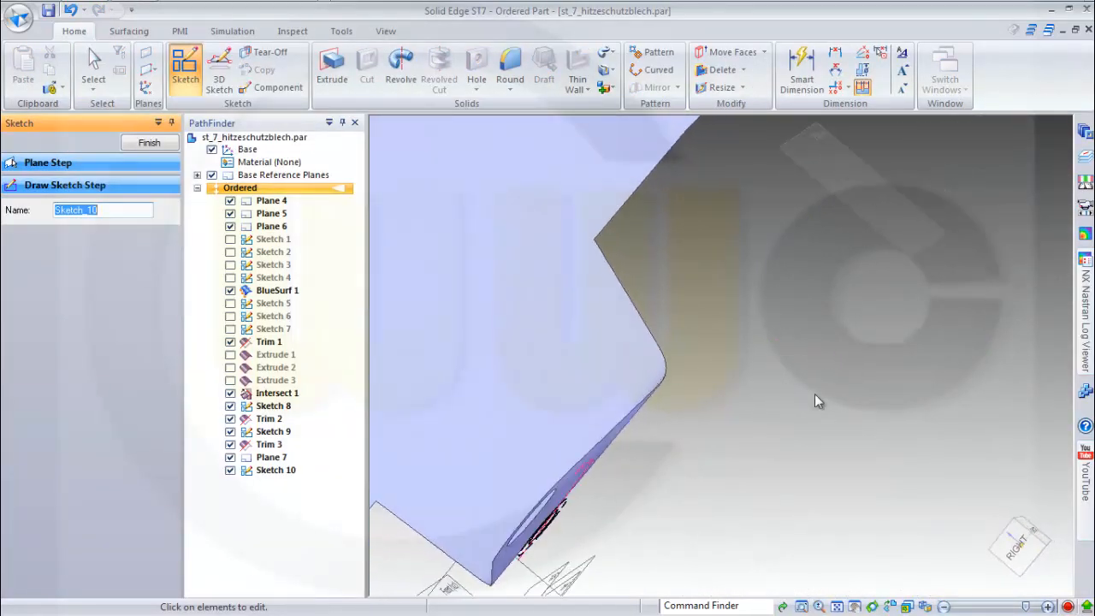
pyautogui.scroll(-2, 725, 415)
pyautogui.moveTo(725, 416)
pyautogui.mouseDown(button='middle')
pyautogui.moveTo(733, 439)
pyautogui.moveTo(728, 424)
pyautogui.moveTo(791, 486)
pyautogui.mouseUp(button='middle')
pyautogui.rightClick(569, 329)
pyautogui.click(762, 430)
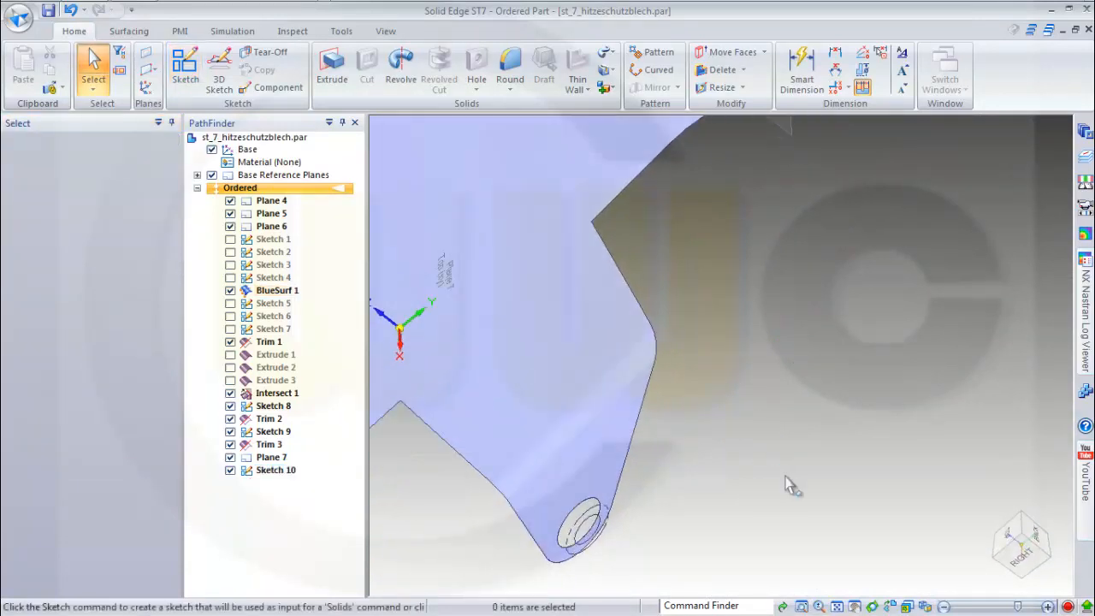
# Step: Create a BlueSurf between the 30 mm sketch circle and the large tab's 50 mm hole edge
pyautogui.moveTo(709, 509); pyautogui.dragTo(700, 468, button='middle')
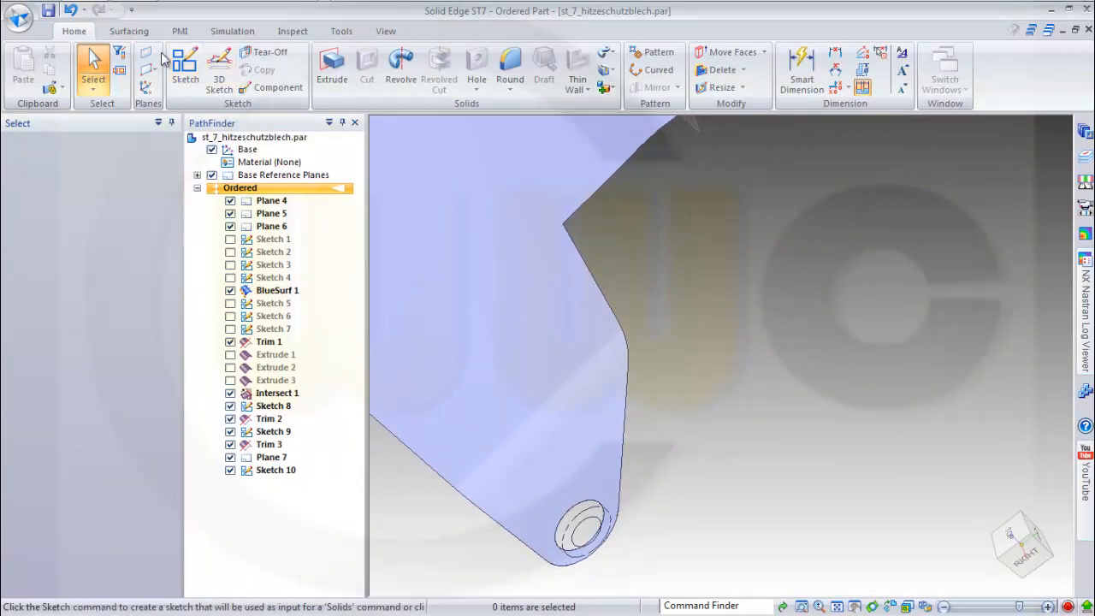
pyautogui.click(133, 34)
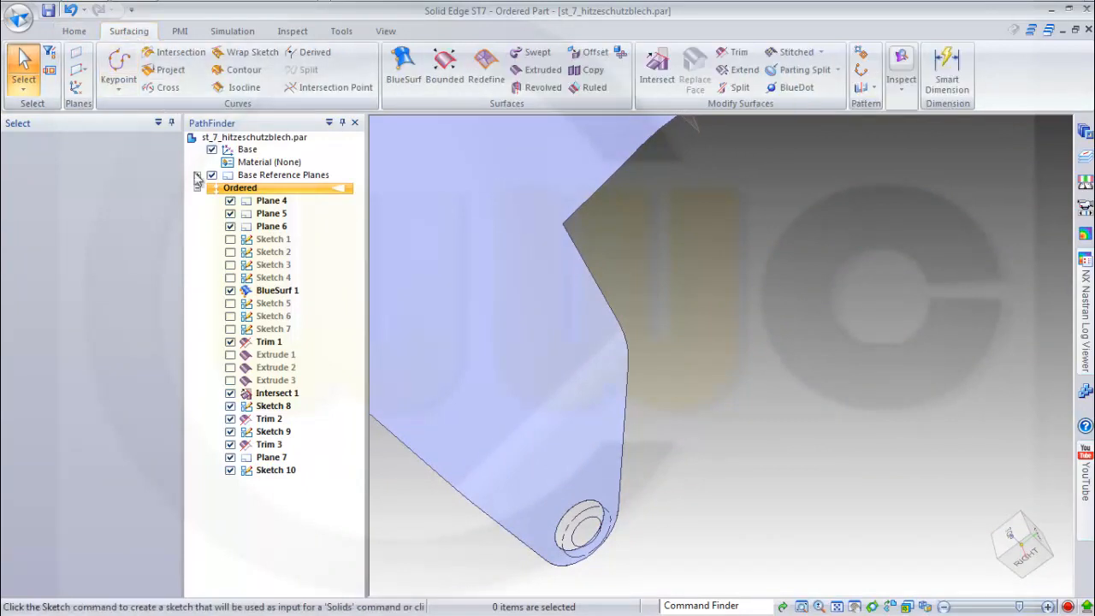
pyautogui.click(404, 69)
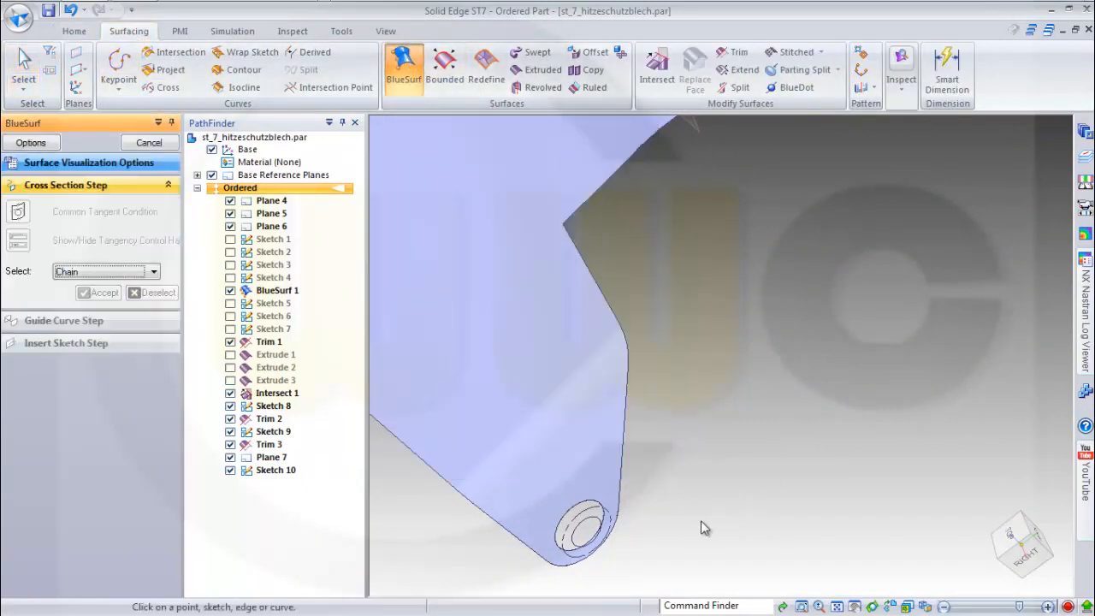
pyautogui.click(592, 527)
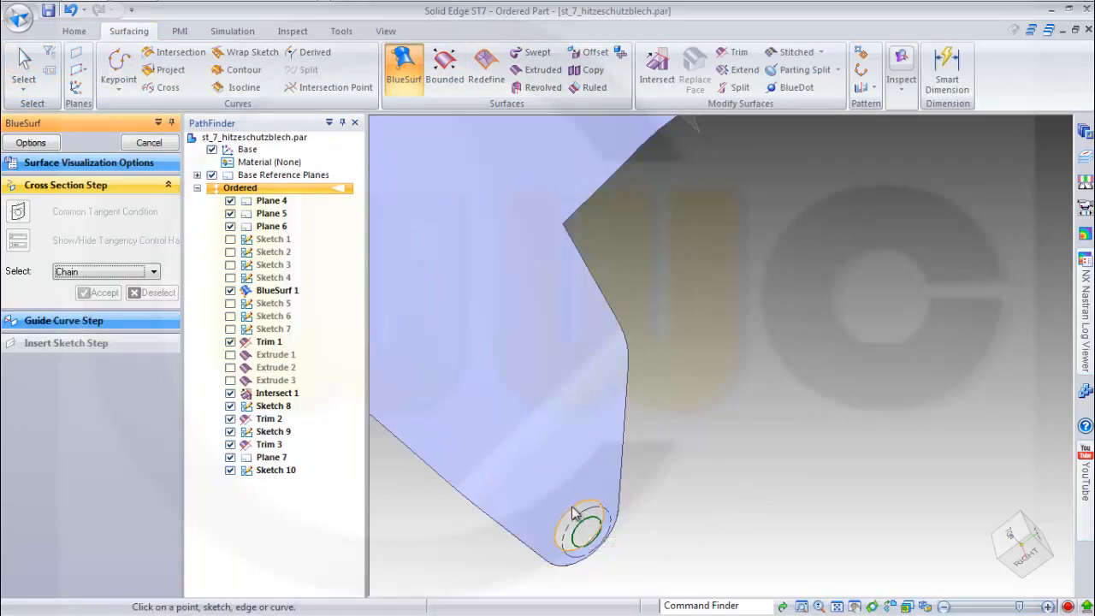
pyautogui.click(572, 507)
pyautogui.moveTo(712, 450); pyautogui.dragTo(578, 335, button='middle')
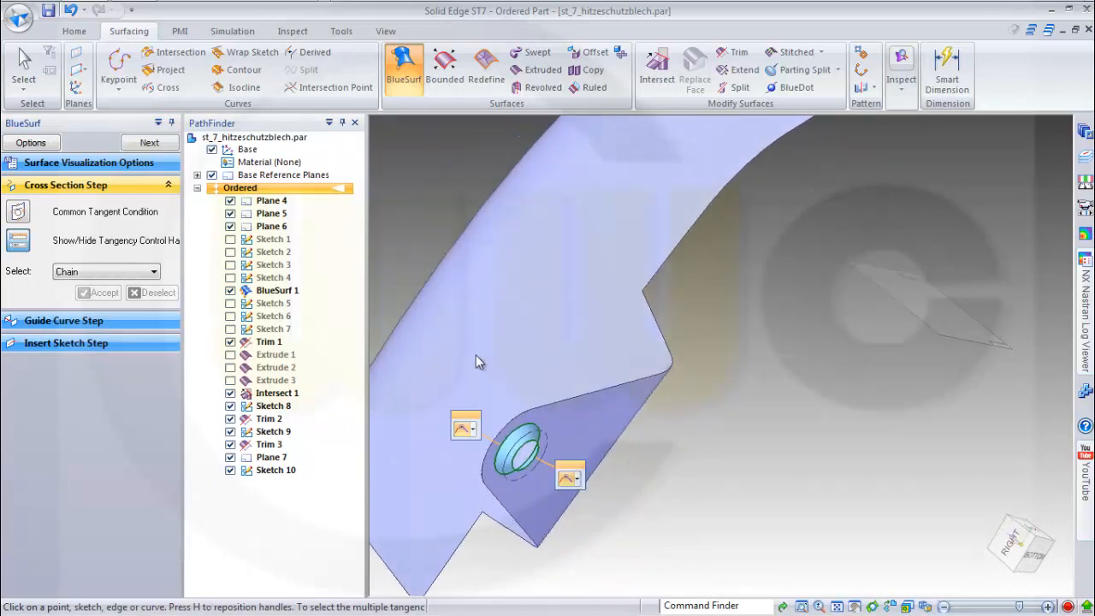
pyautogui.scroll(-1, 476, 355)
pyautogui.scroll(1, 476, 355)
pyautogui.moveTo(493, 363); pyautogui.dragTo(758, 445, button='middle')
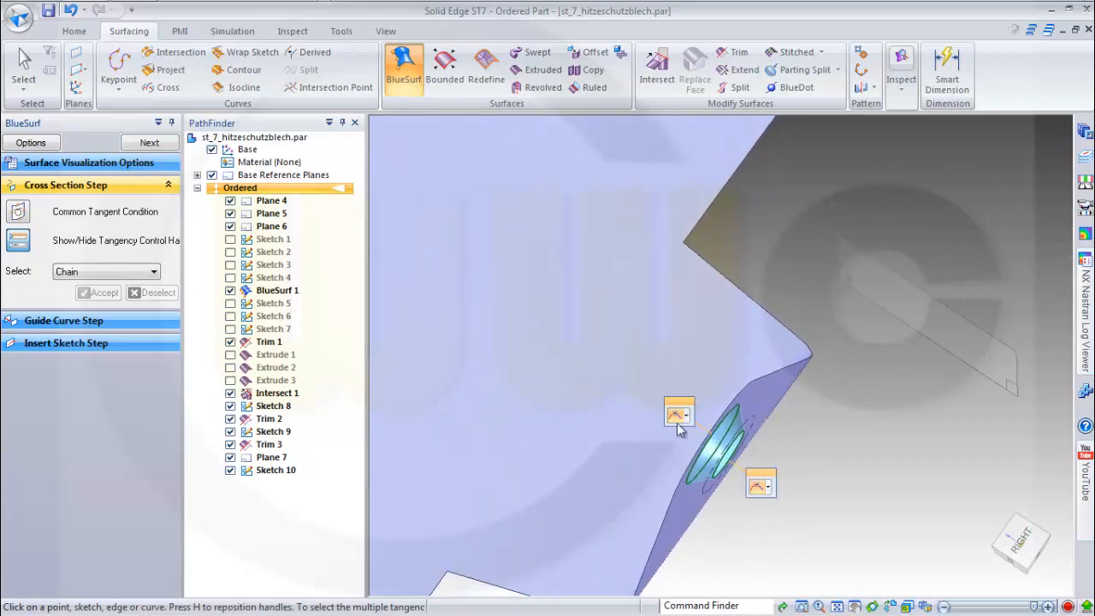
pyautogui.rightClick(856, 330)
pyautogui.rightClick(856, 331)
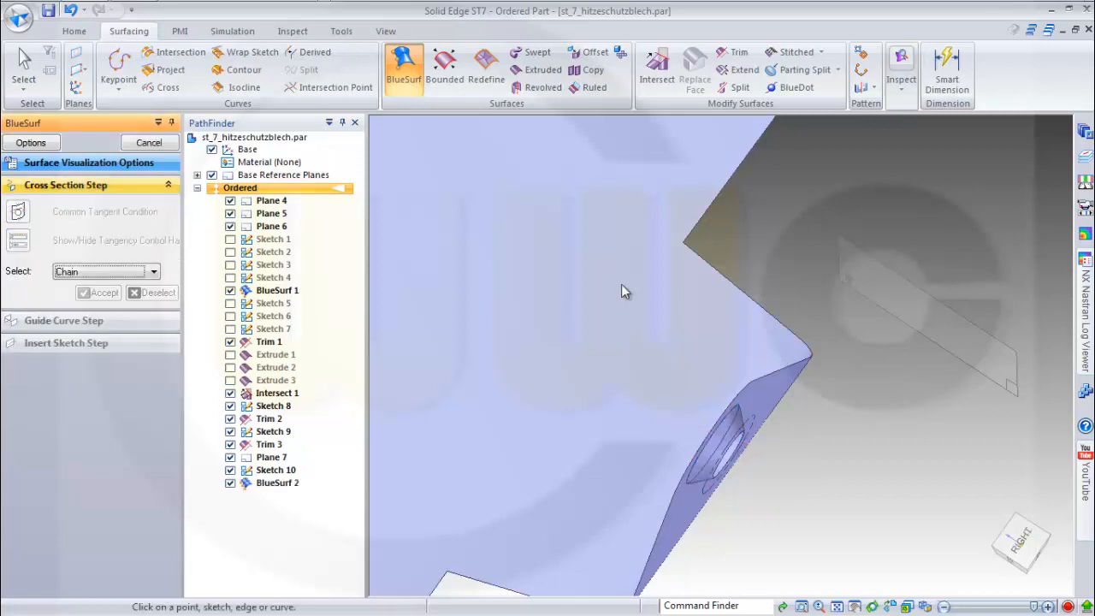
pyautogui.click(149, 143)
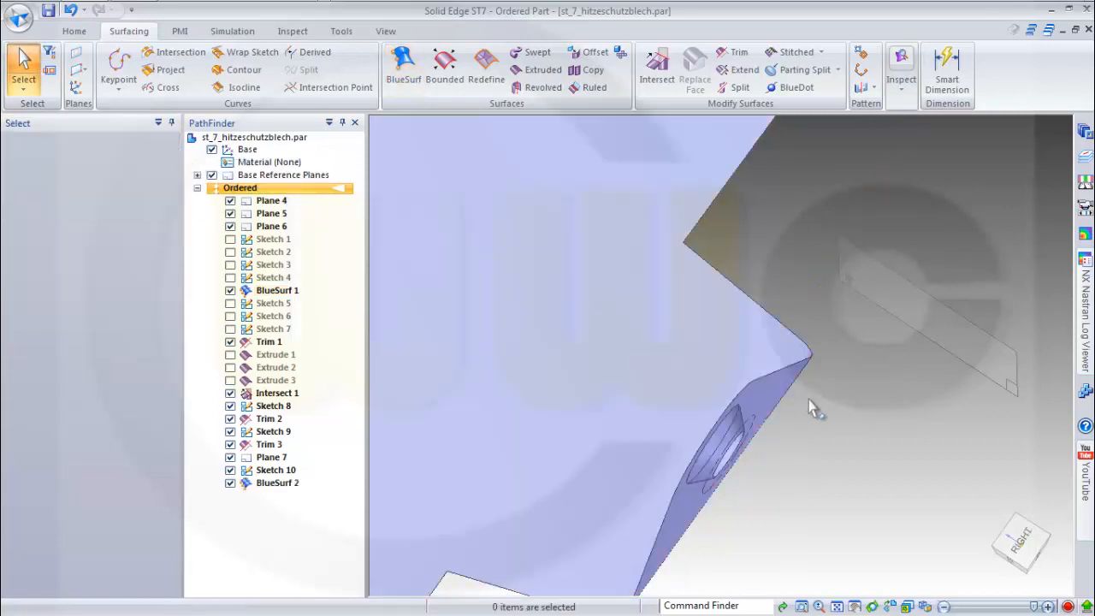
# Step: Close the 30 mm opening at the narrow end of the new BlueSurf with a bounded surface
pyautogui.moveTo(809, 405); pyautogui.dragTo(921, 437, button='middle')
pyautogui.scroll(-3, 920, 483)
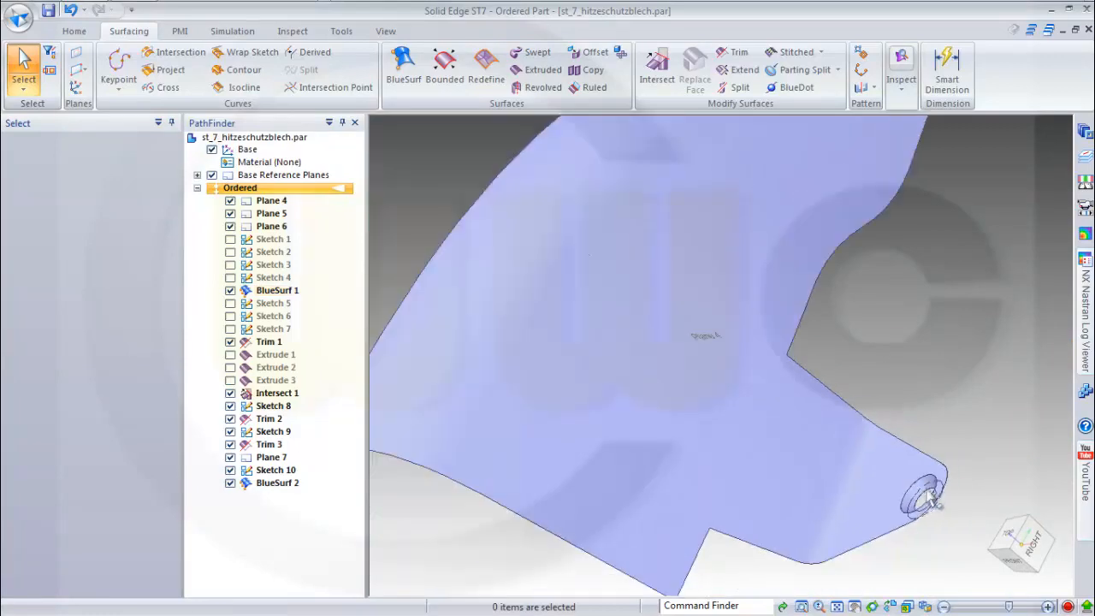
pyautogui.moveTo(947, 474)
pyautogui.mouseDown(button='middle')
pyautogui.moveTo(982, 503)
pyautogui.moveTo(867, 433)
pyautogui.moveTo(901, 489)
pyautogui.moveTo(804, 563)
pyautogui.moveTo(813, 577)
pyautogui.mouseUp(button='middle')
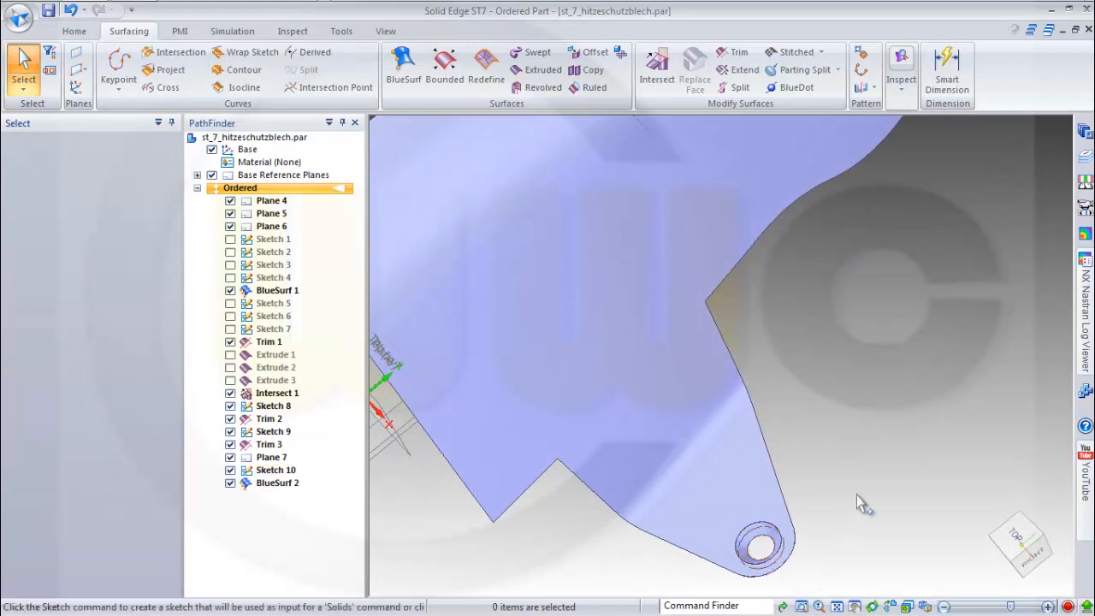
pyautogui.click(444, 70)
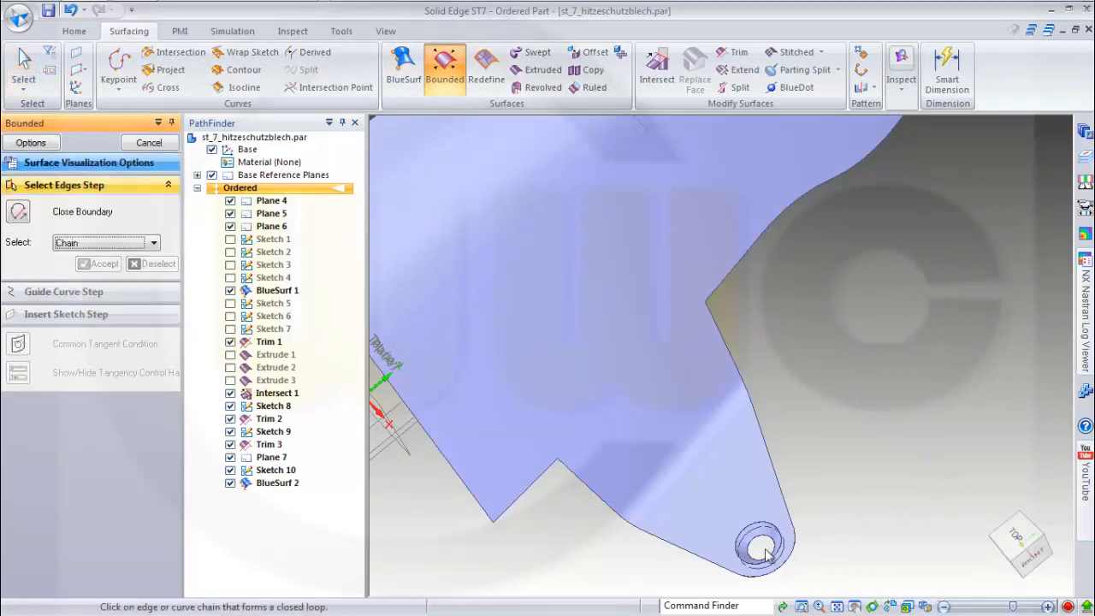
pyautogui.click(770, 545)
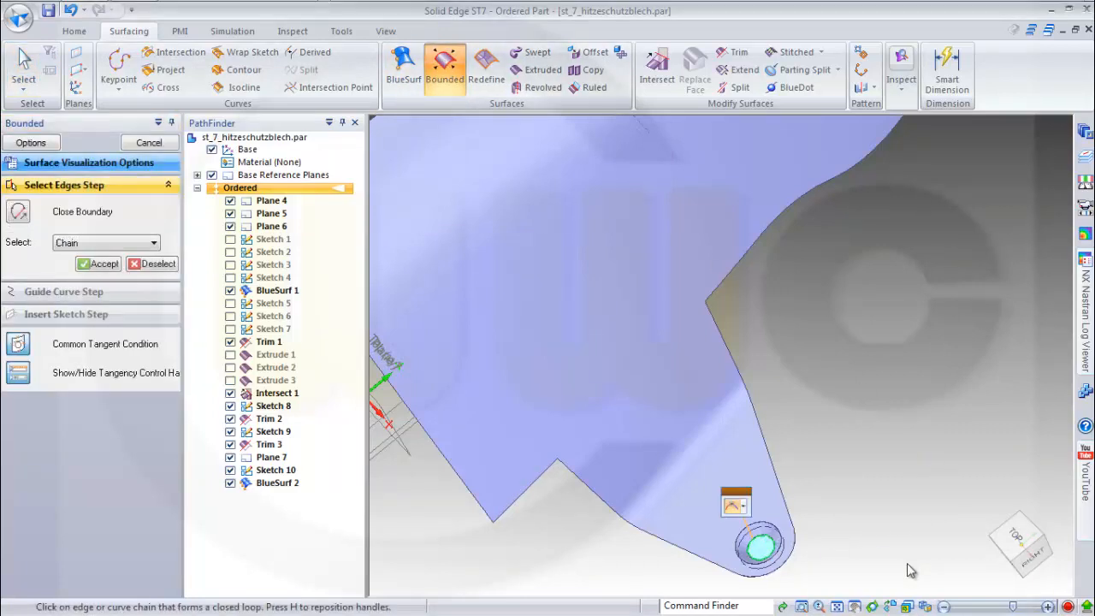
pyautogui.rightClick(885, 350)
pyautogui.moveTo(847, 455); pyautogui.dragTo(815, 489, button='middle')
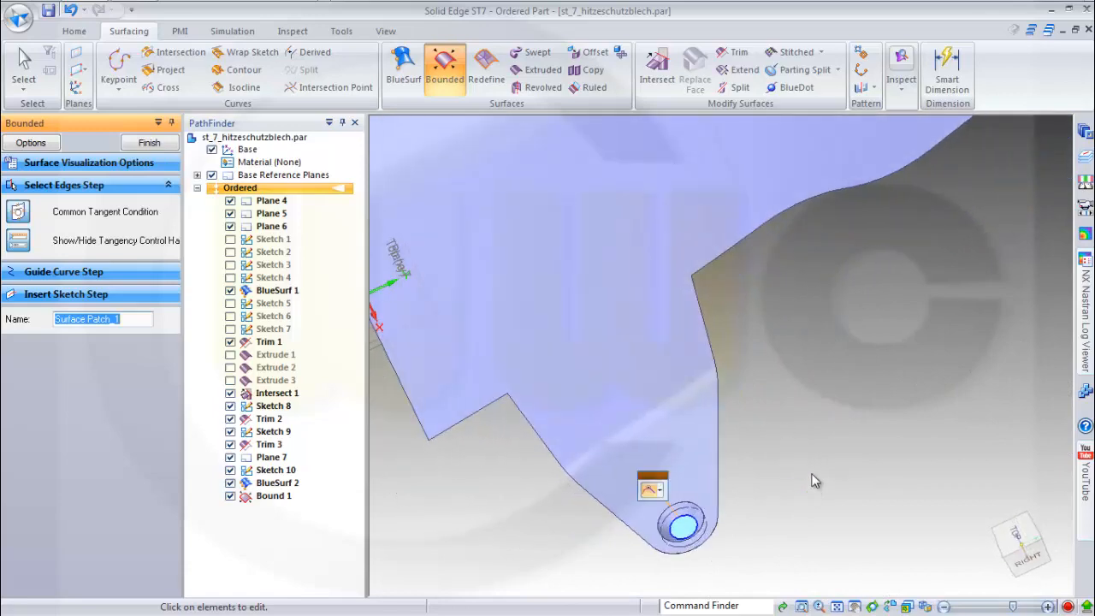
pyautogui.rightClick(814, 480)
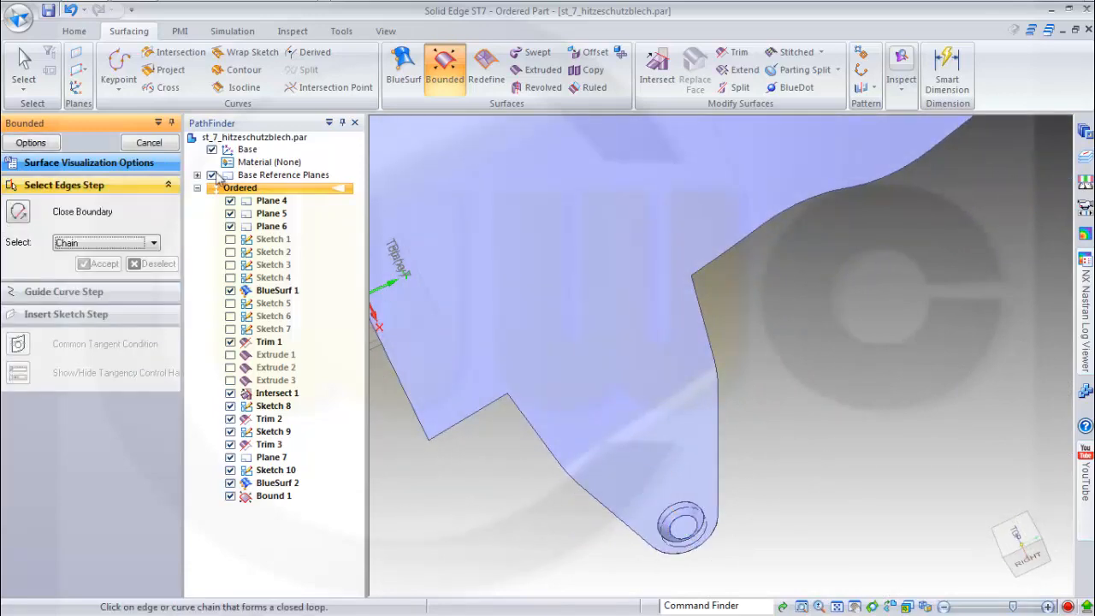
# Step: Leave the Bounded command and start a new sketch on Plane 7
pyautogui.click(149, 143)
pyautogui.moveTo(799, 518); pyautogui.dragTo(890, 462, button='middle')
pyautogui.moveTo(673, 304); pyautogui.dragTo(753, 573, button='middle')
pyautogui.scroll(-3, 795, 579)
pyautogui.scroll(4, 773, 565)
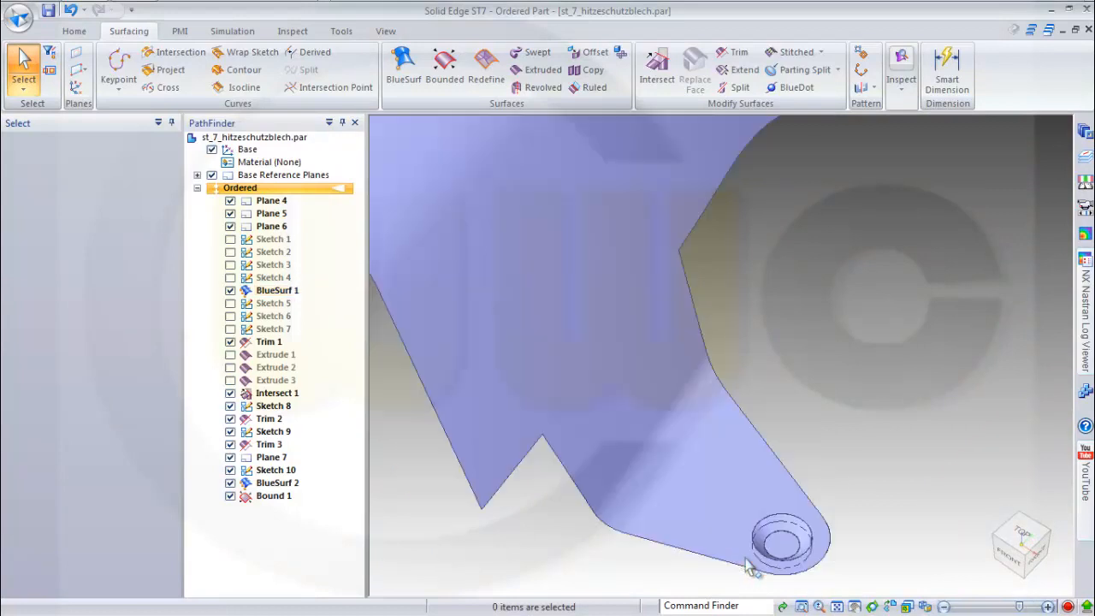
pyautogui.moveTo(889, 462)
pyautogui.mouseDown(button='middle')
pyautogui.moveTo(888, 503)
pyautogui.moveTo(882, 455)
pyautogui.mouseUp(button='middle')
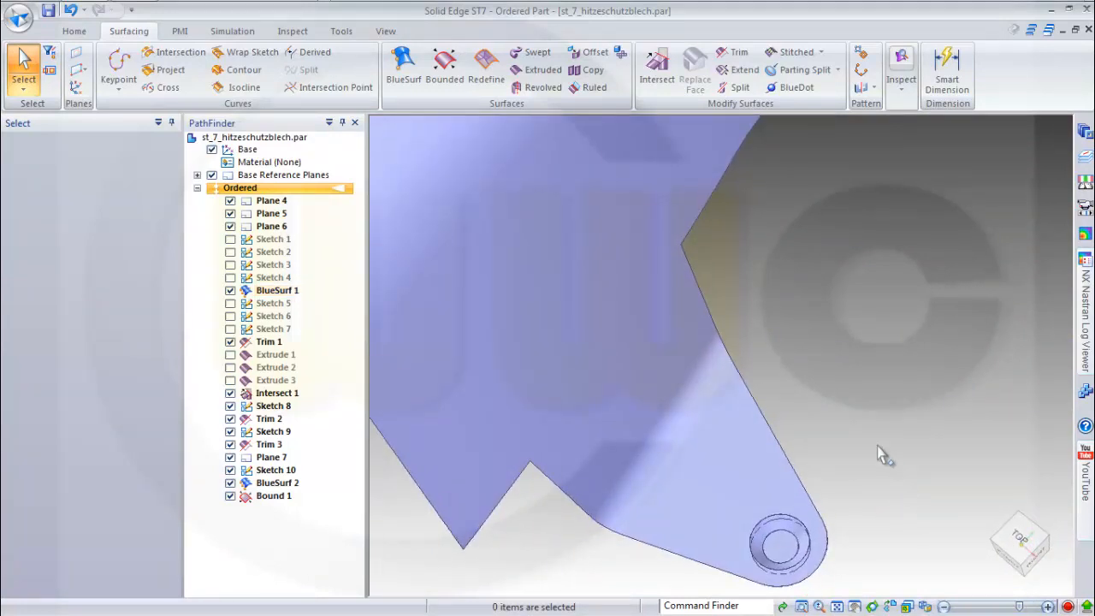
pyautogui.click(659, 320)
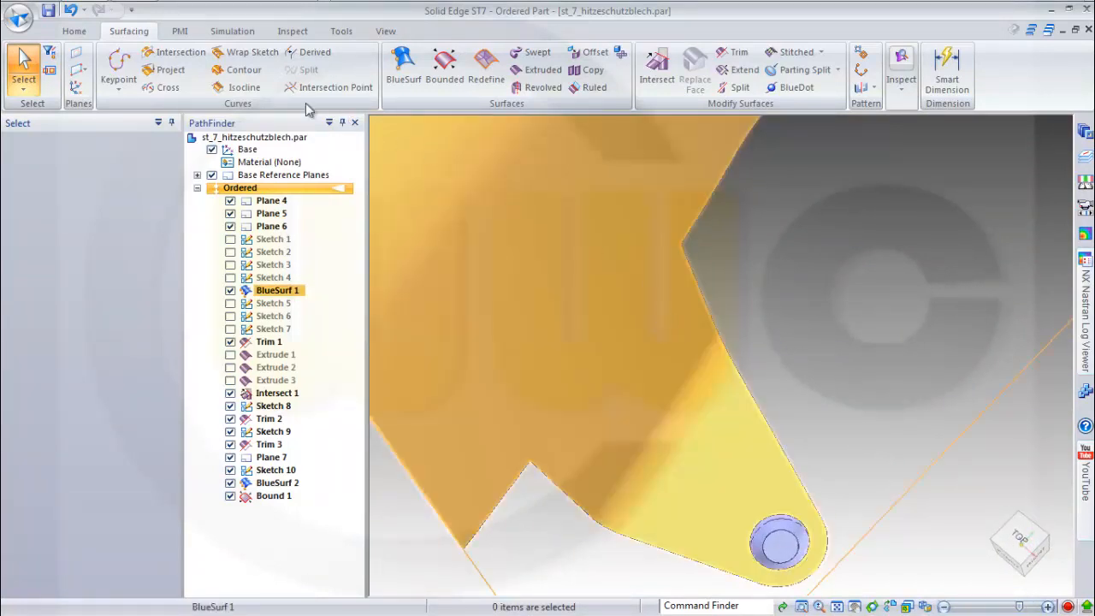
pyautogui.click(74, 32)
pyautogui.click(185, 69)
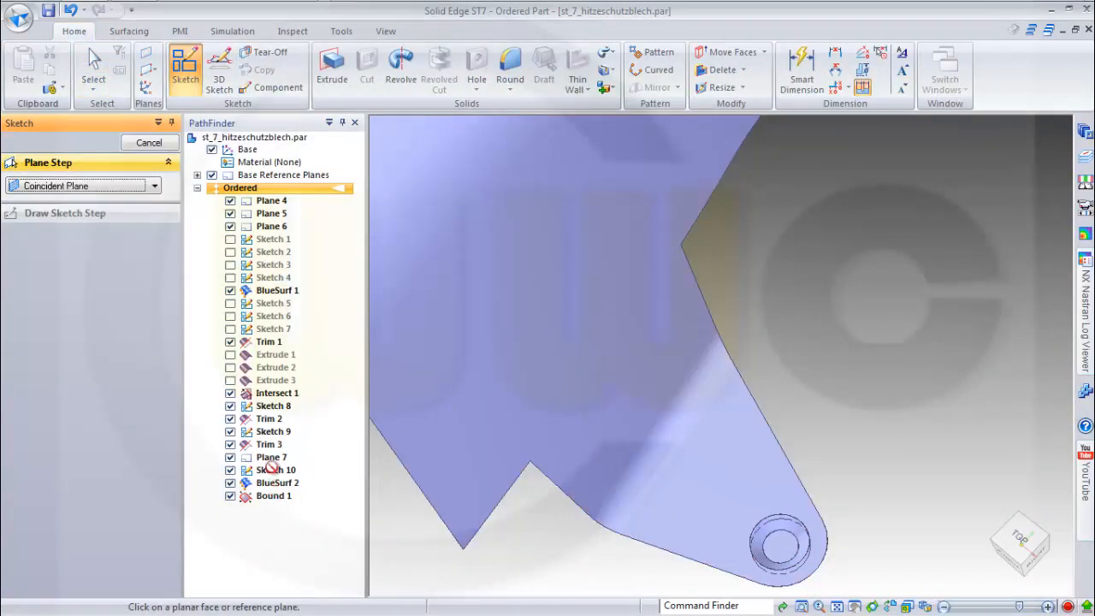
pyautogui.click(272, 458)
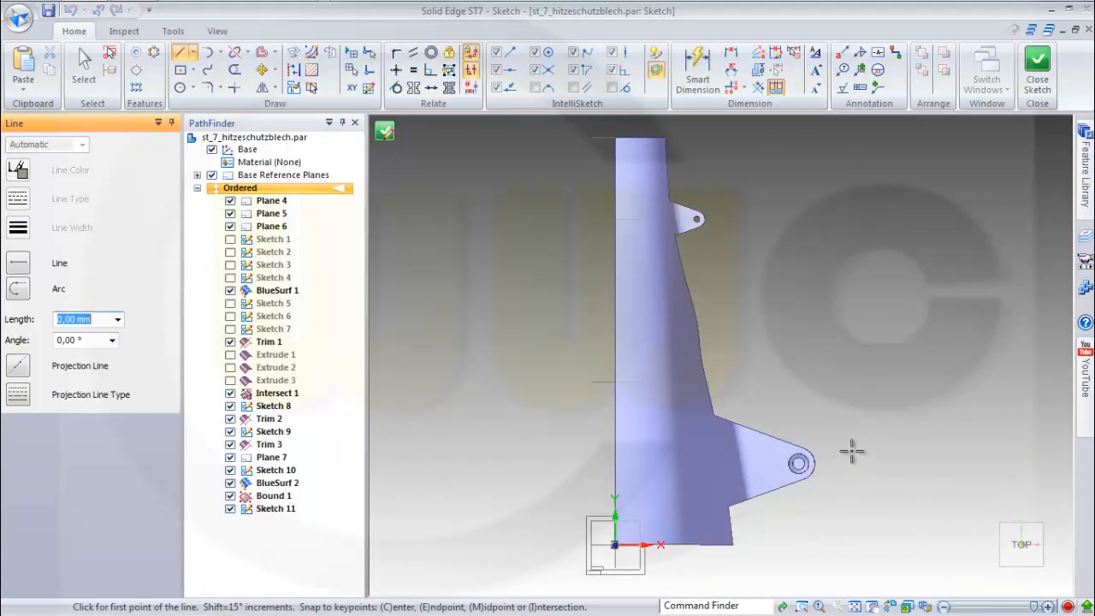
# Step: Sketch a circle just outside the large tab's rounded end and set its diameter to 15 mm
pyautogui.scroll(5, 847, 449)
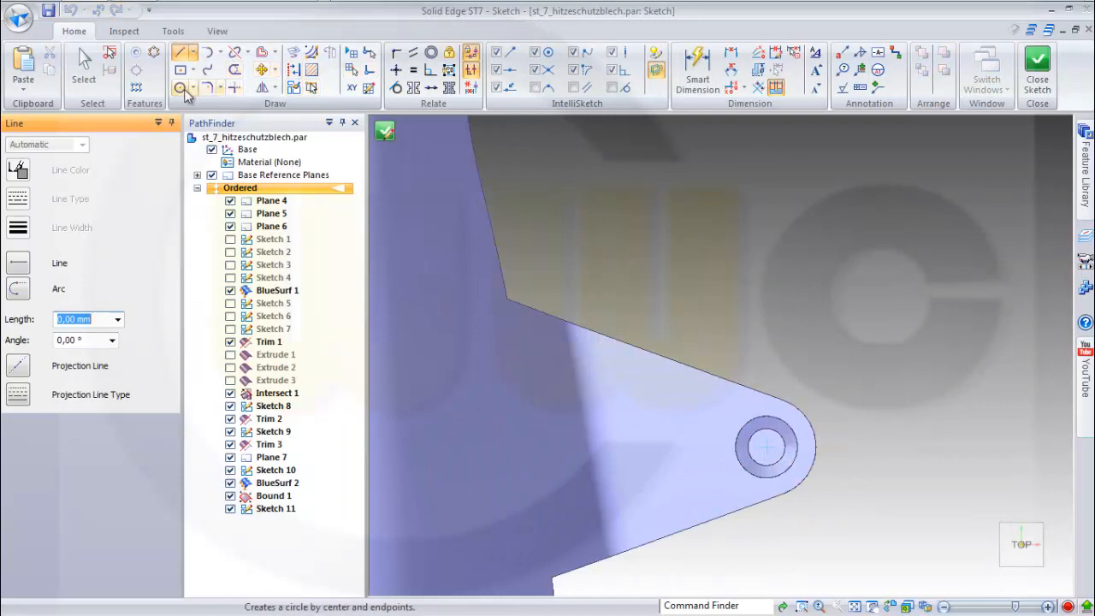
pyautogui.click(181, 88)
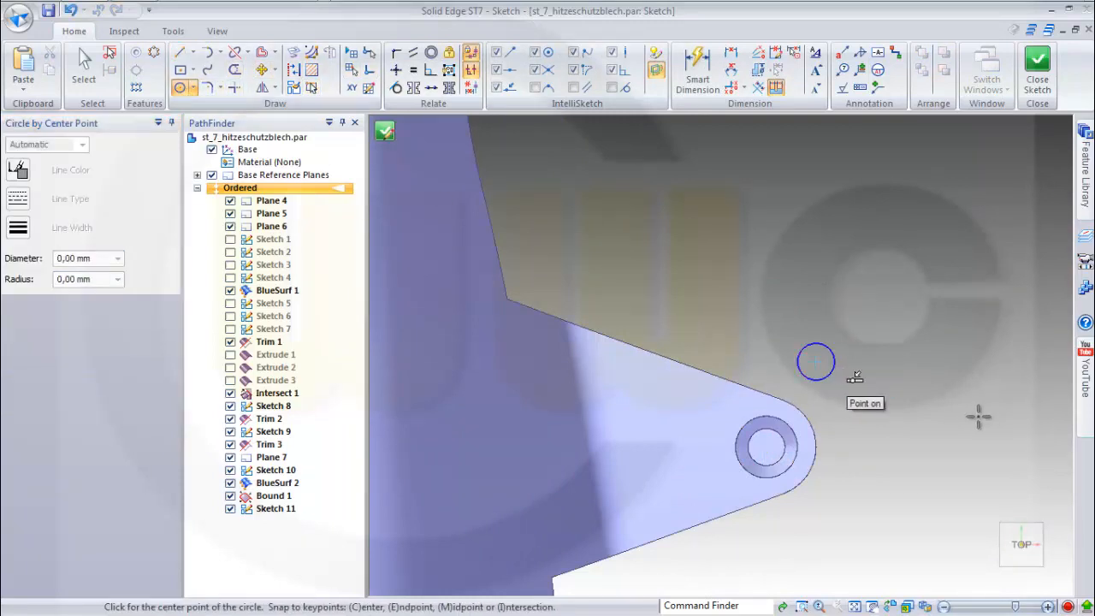
pyautogui.click(697, 69)
pyautogui.click(821, 341)
pyautogui.click(843, 306)
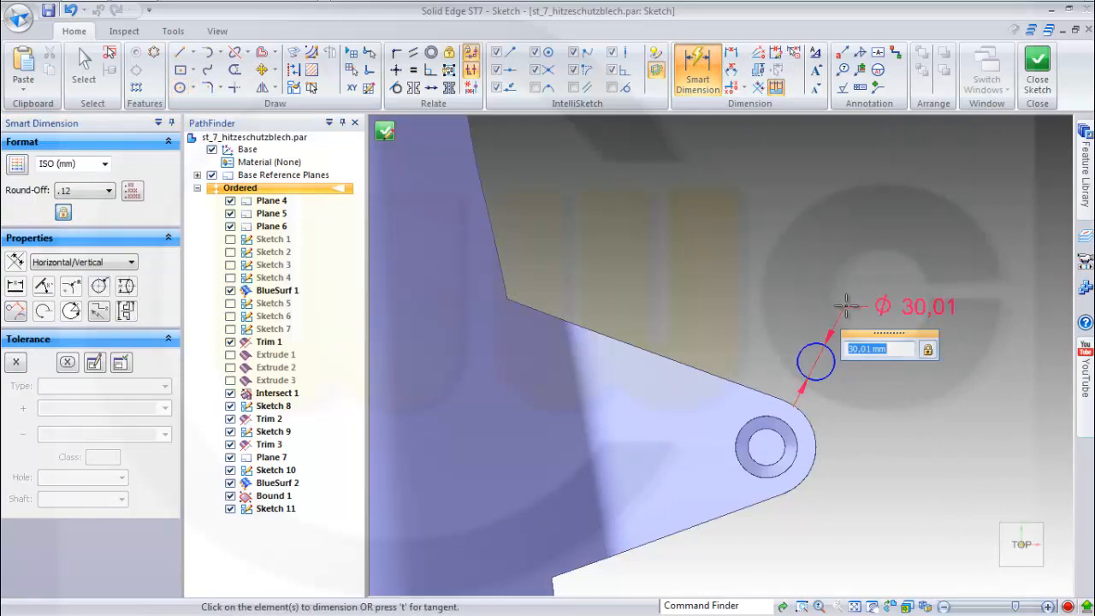
pyautogui.press('Return')
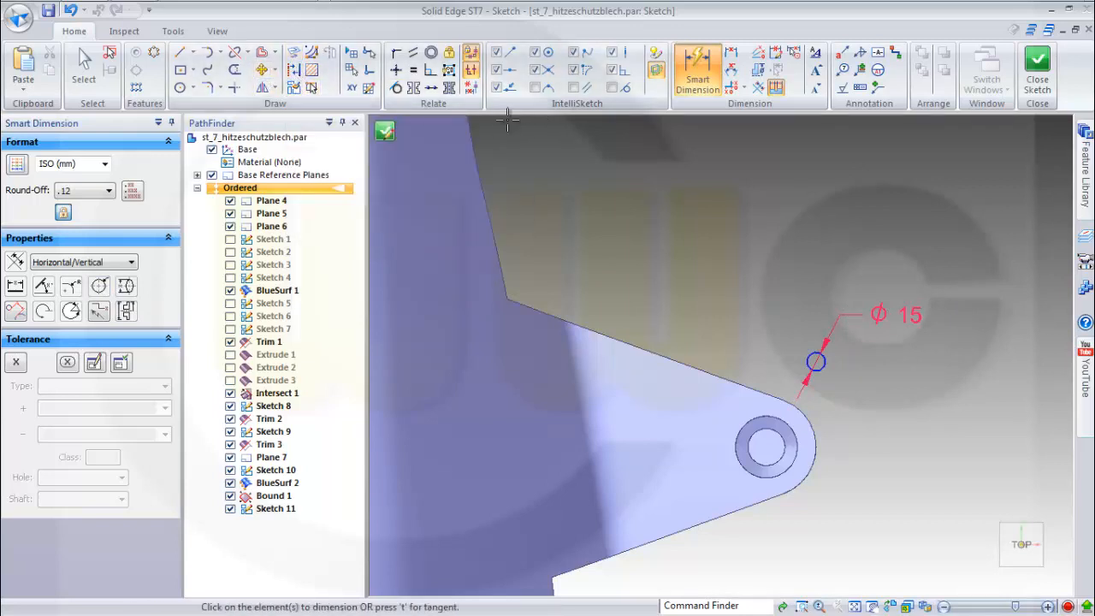
pyautogui.press('Escape')
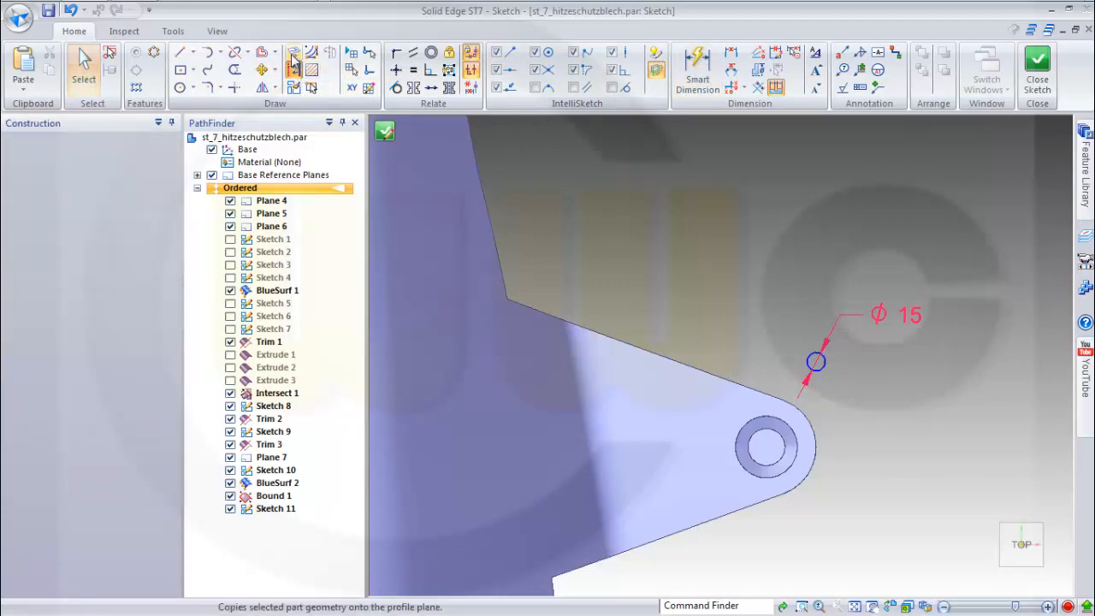
# Step: Include the circular edge of the recess floor in the sketch as reference geometry
pyautogui.click(293, 53)
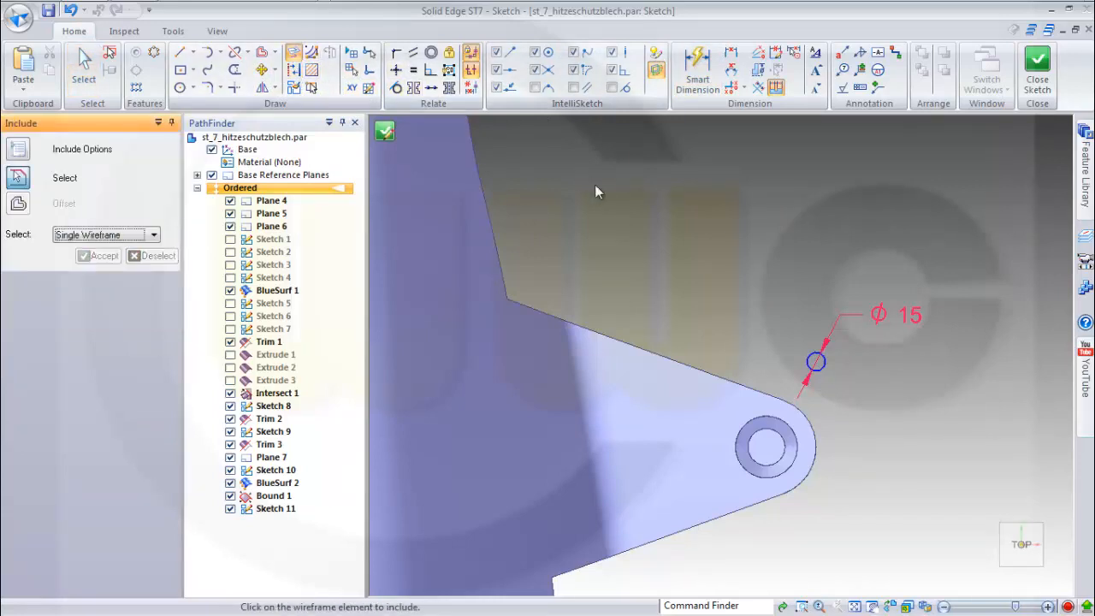
pyautogui.click(784, 446)
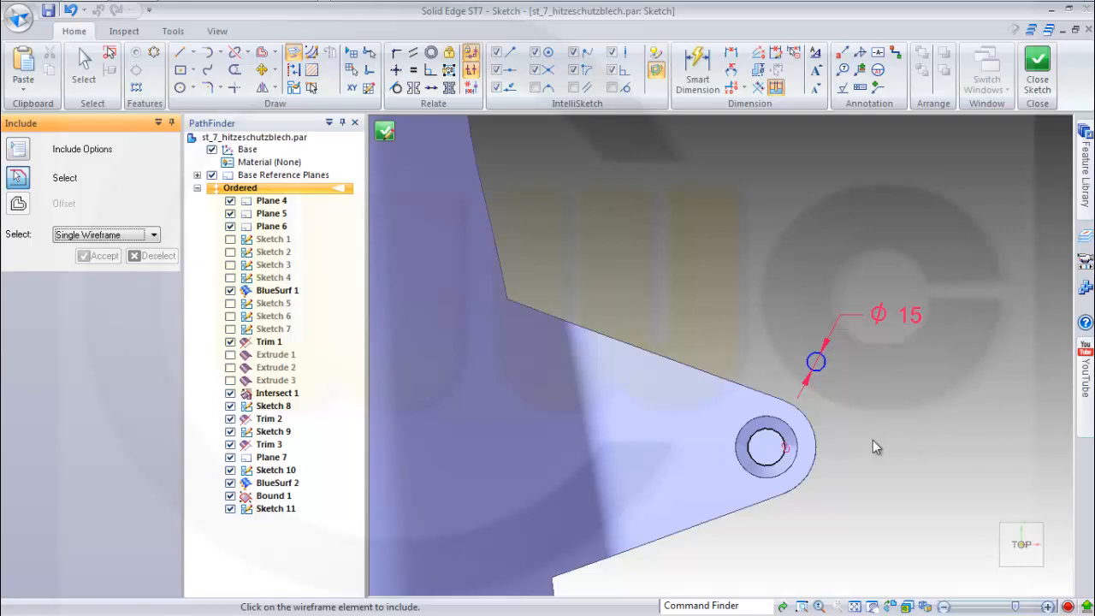
pyautogui.press('Escape')
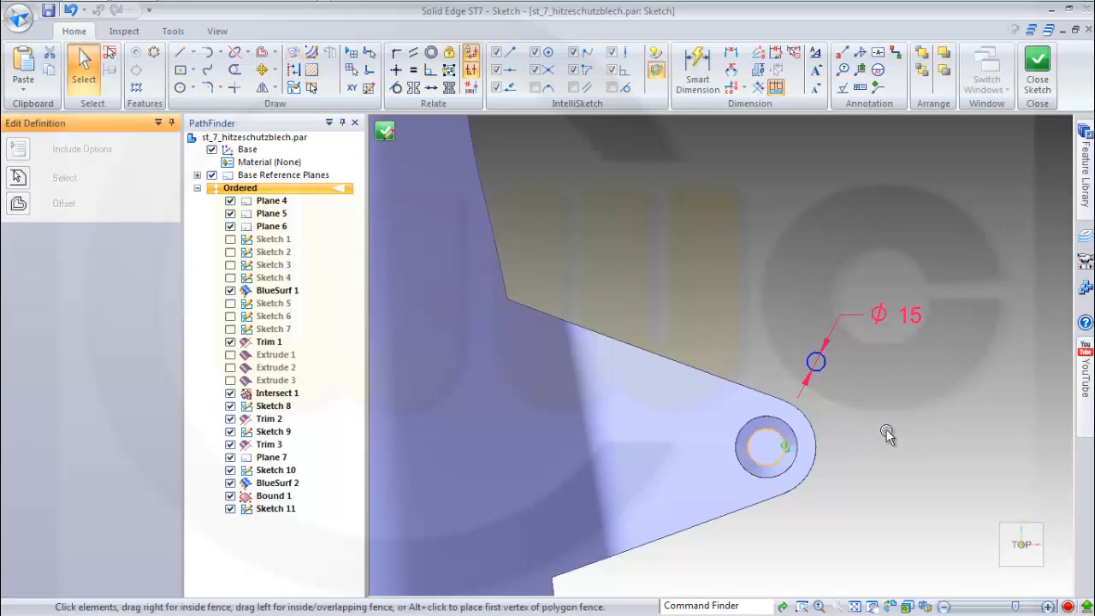
pyautogui.click(293, 69)
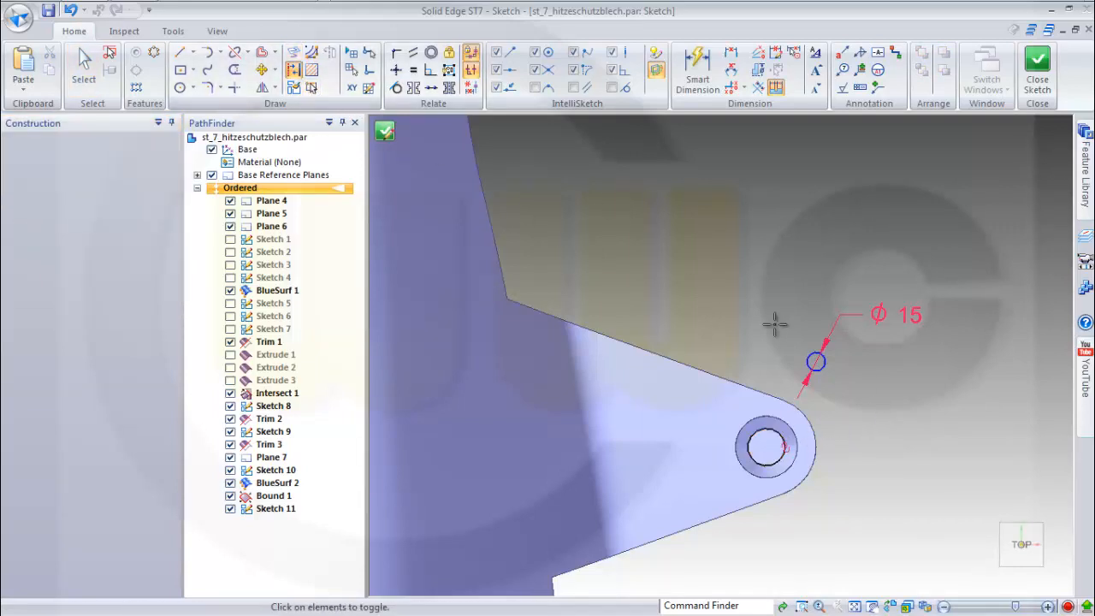
pyautogui.press('Escape')
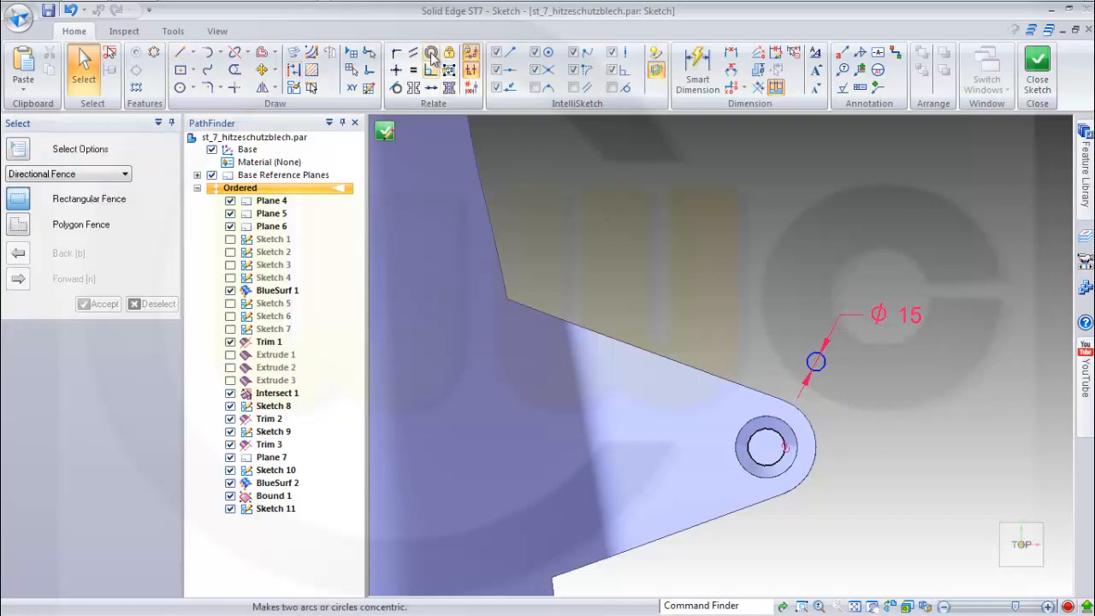
# Step: Make the 15 mm circle concentric with the included recess floor edge and close the sketch
pyautogui.click(431, 53)
pyautogui.click(825, 366)
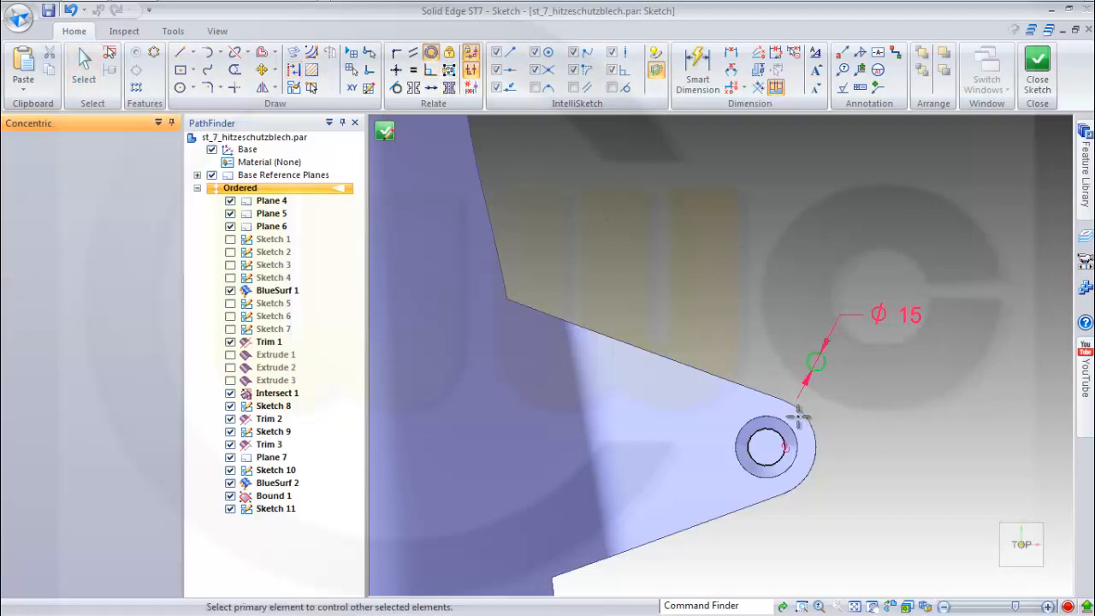
pyautogui.click(780, 435)
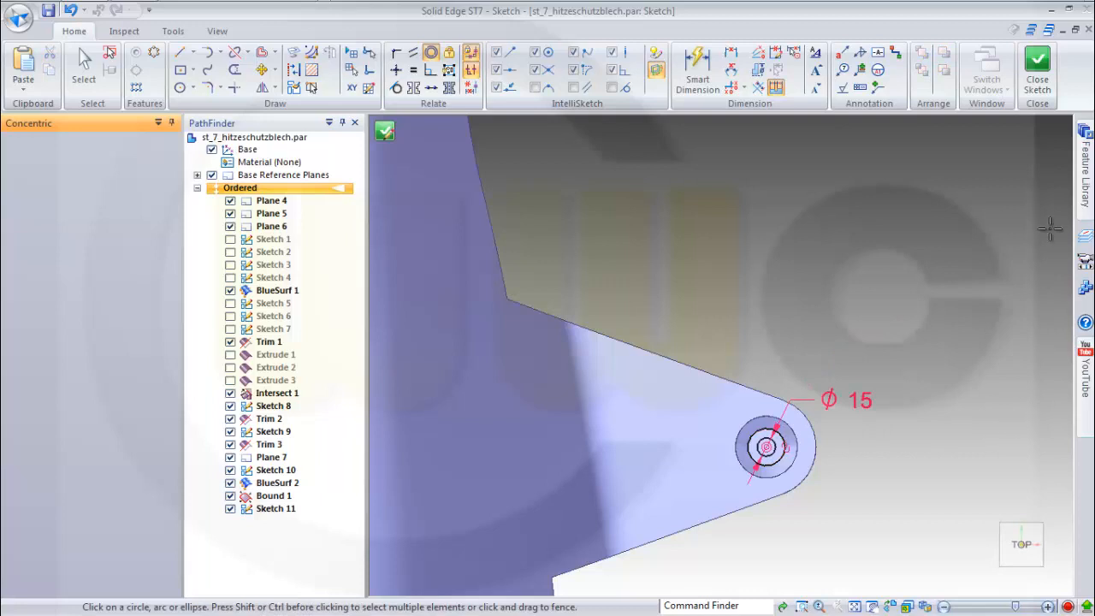
pyautogui.click(1037, 68)
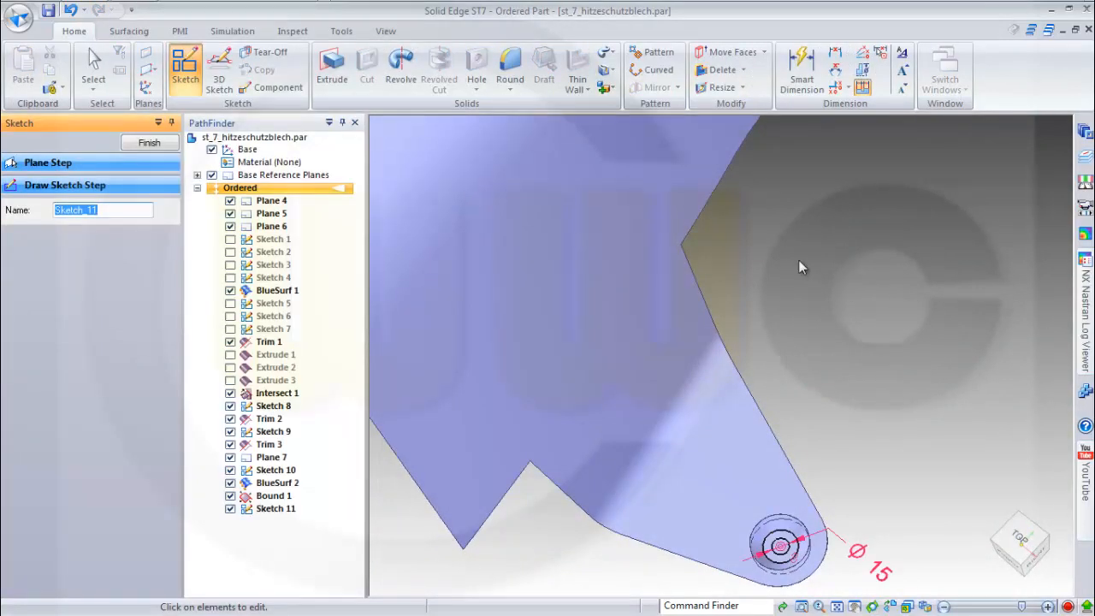
# Step: Trim the bounded surface at the recess floor with the 15 mm sketch circle, removing the region inside it
pyautogui.click(141, 33)
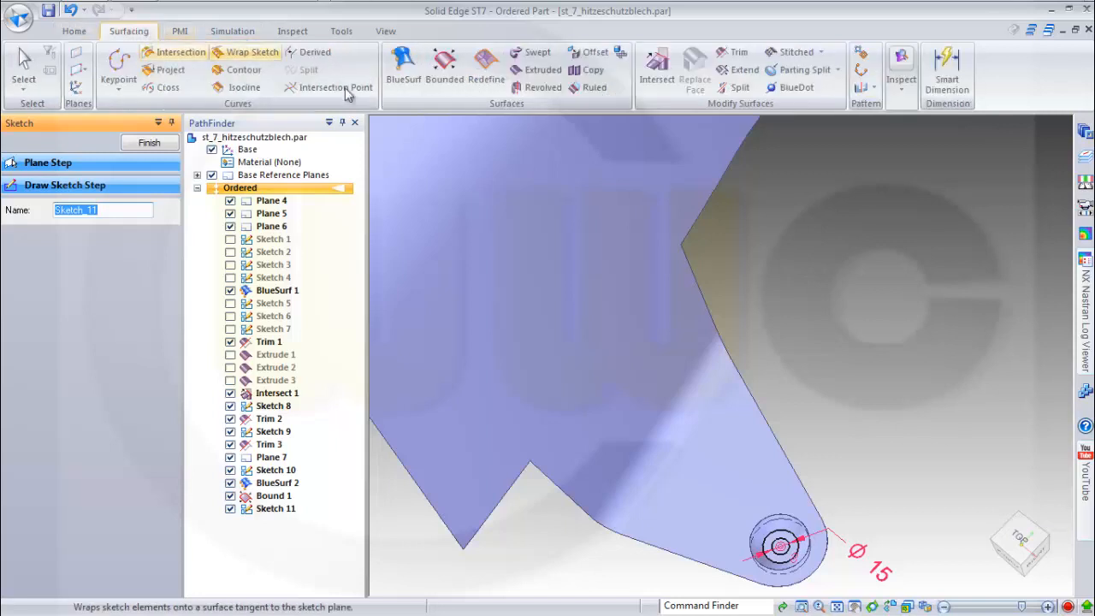
pyautogui.click(735, 53)
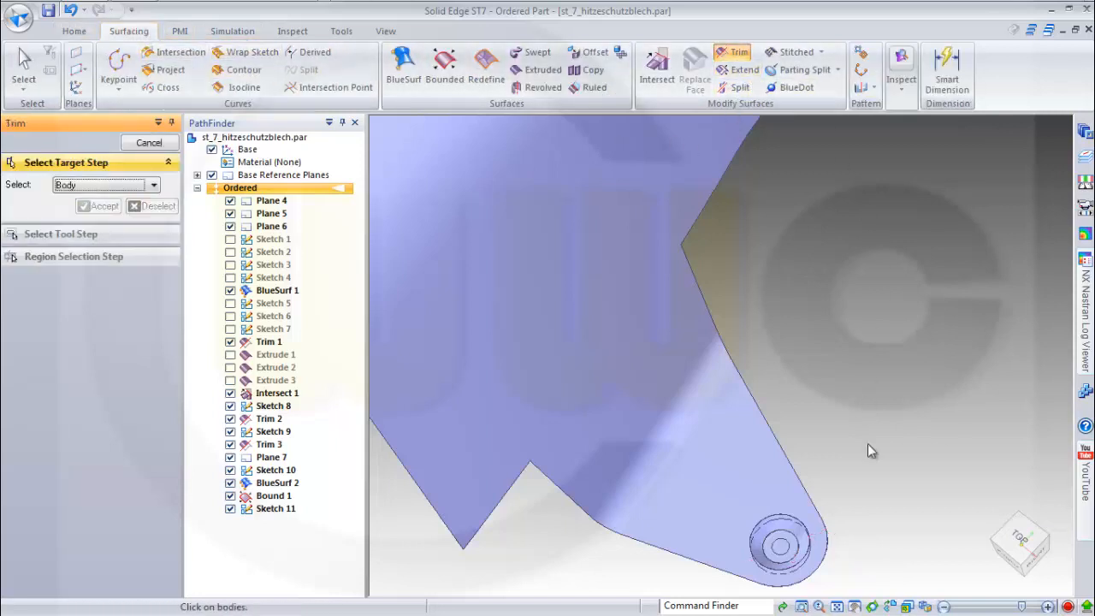
pyautogui.scroll(1, 866, 472)
pyautogui.click(759, 563)
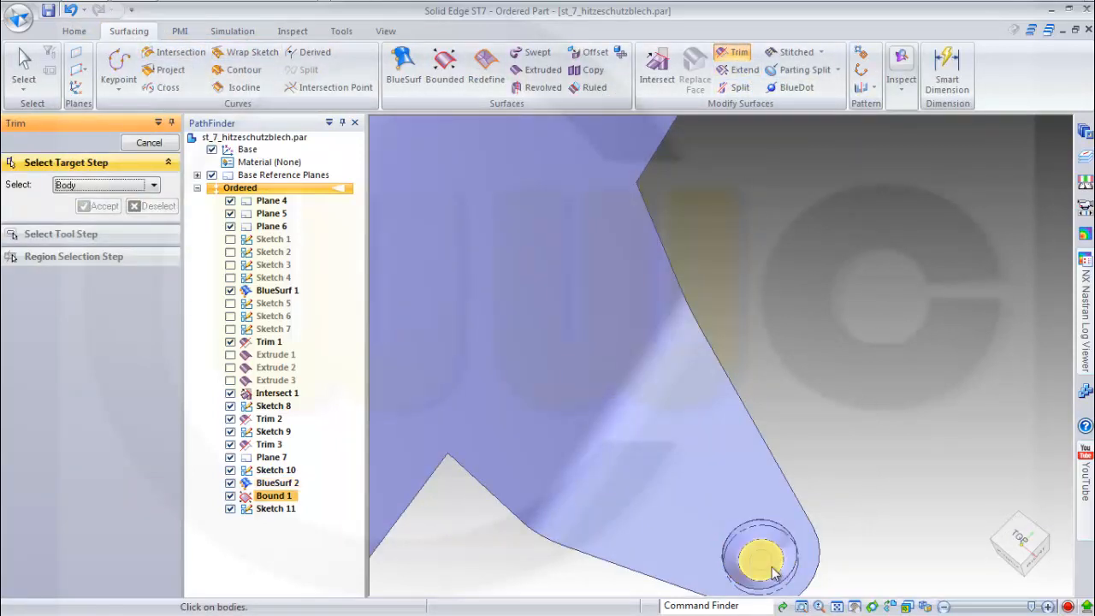
pyautogui.press('Return')
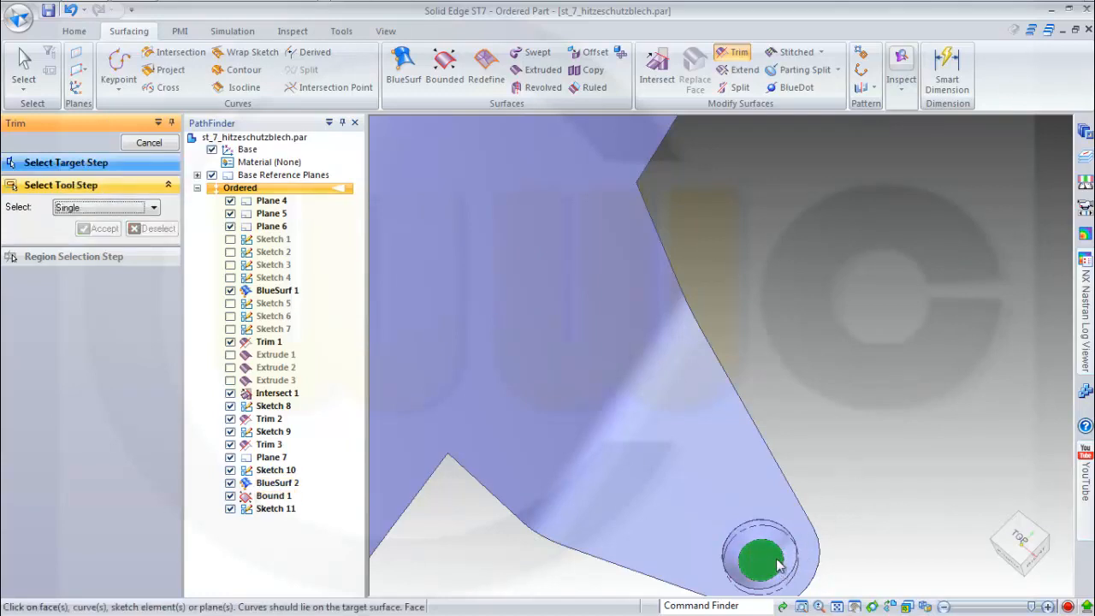
pyautogui.click(774, 566)
pyautogui.press('Return')
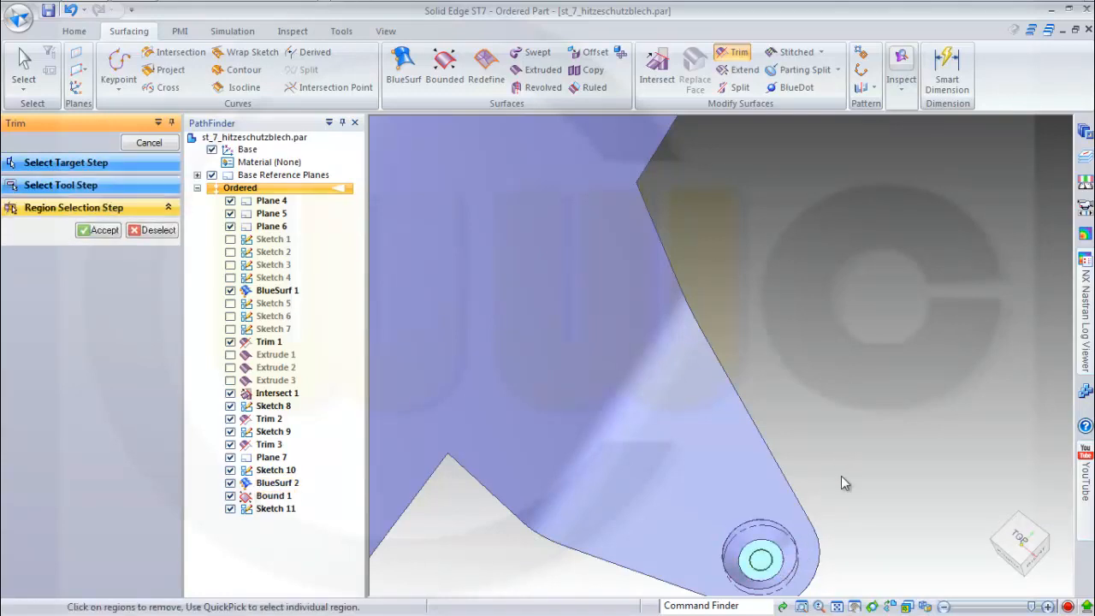
pyautogui.click(761, 569)
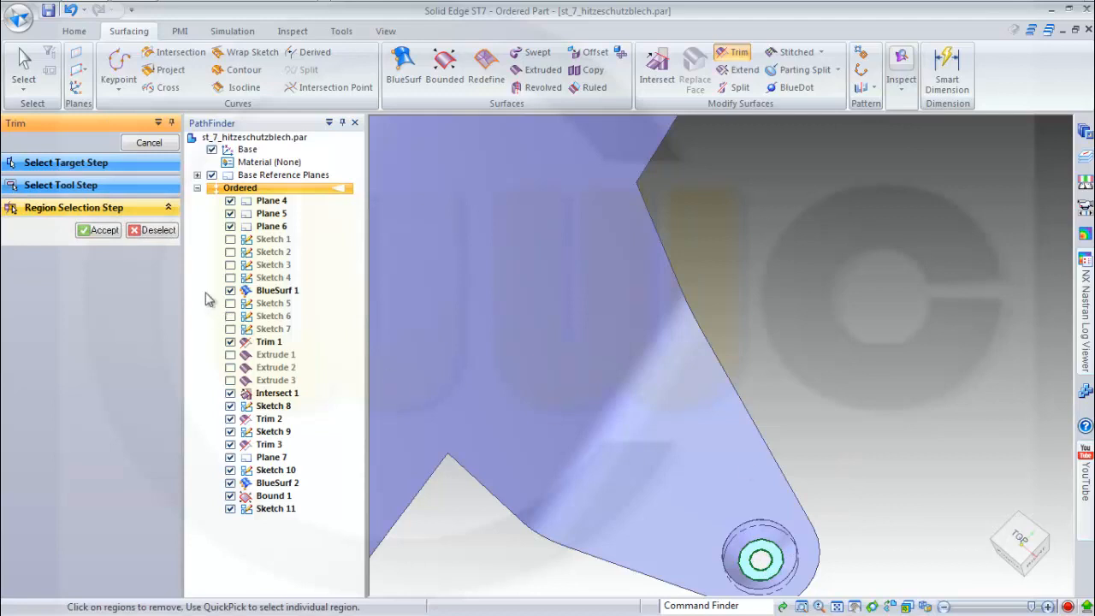
pyautogui.click(106, 233)
pyautogui.scroll(-4, 819, 391)
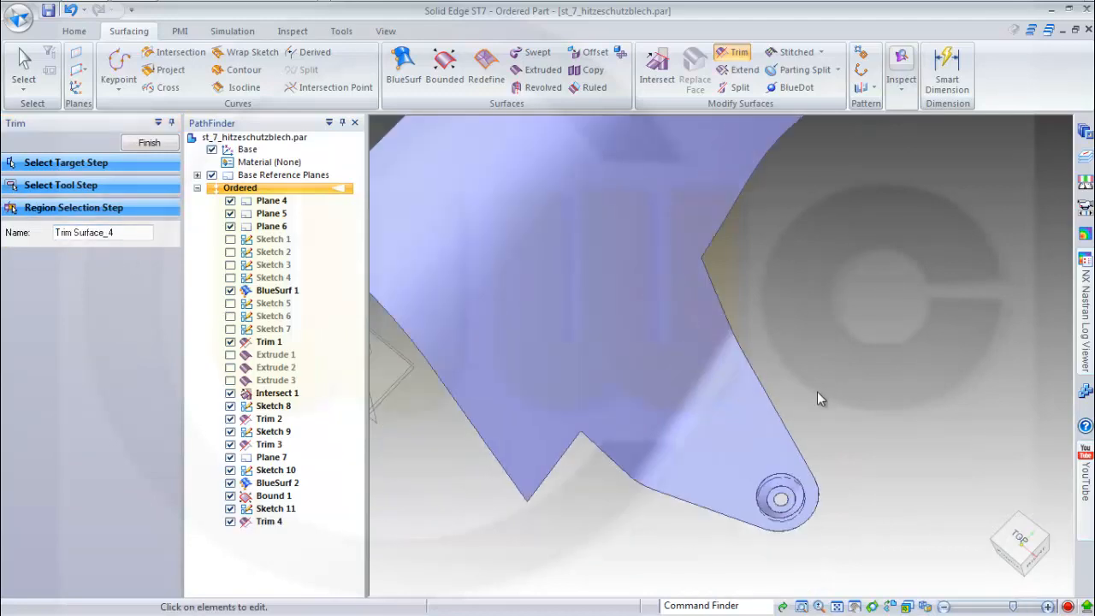
# Step: Stitch the main shield surface, the tapered recess wall and the trimmed recess floor together, using the default stitch options without healing
pyautogui.moveTo(824, 394); pyautogui.dragTo(901, 325, button='middle')
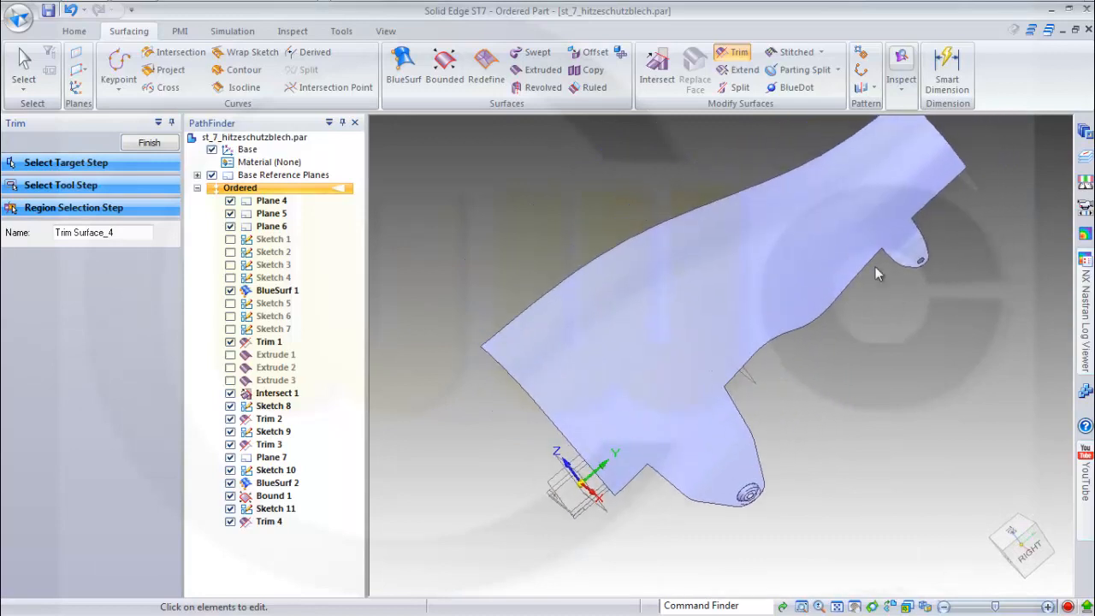
pyautogui.click(796, 53)
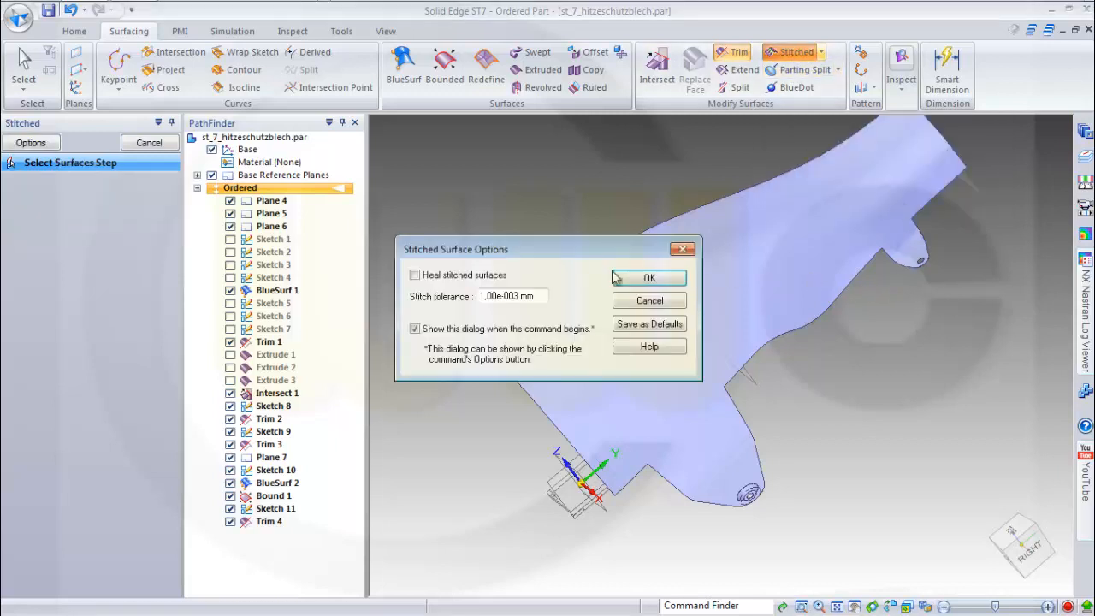
pyautogui.moveTo(566, 246); pyautogui.dragTo(351, 159)
pyautogui.click(465, 203)
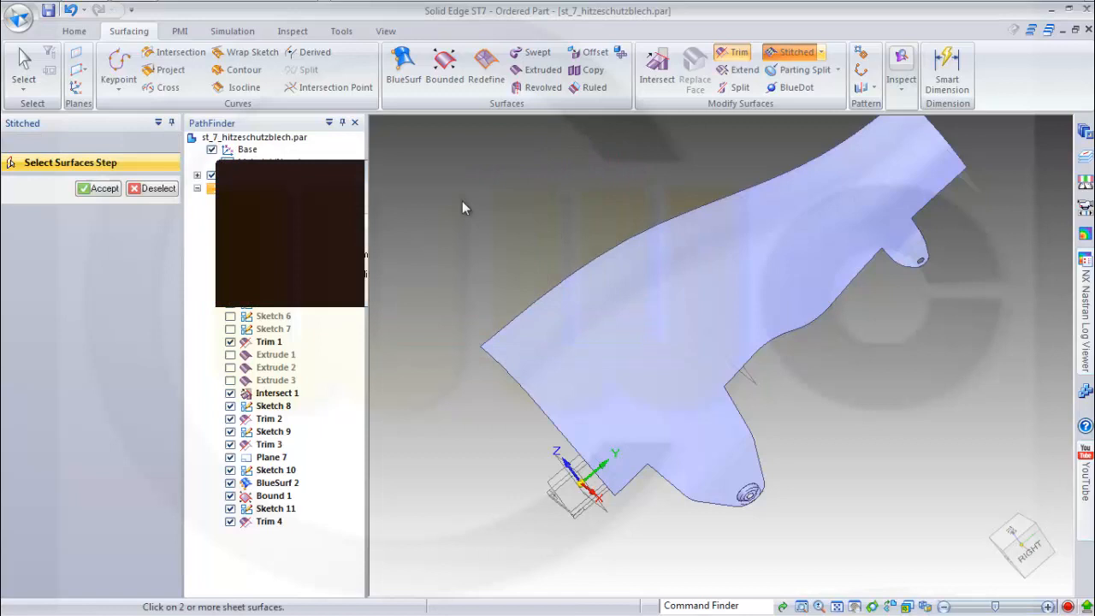
pyautogui.click(688, 316)
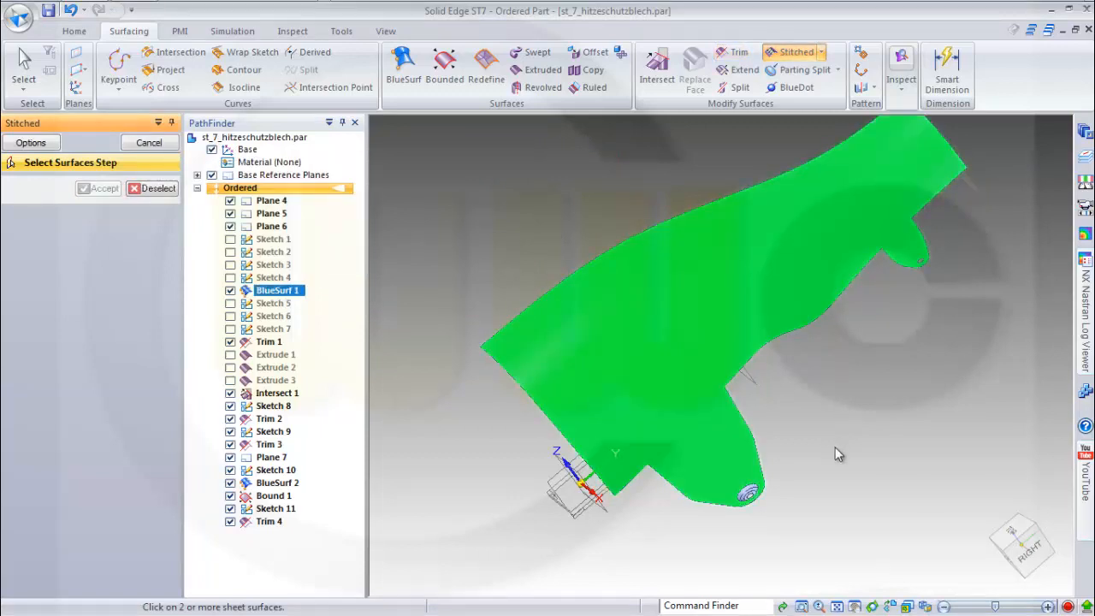
pyautogui.scroll(2, 835, 449)
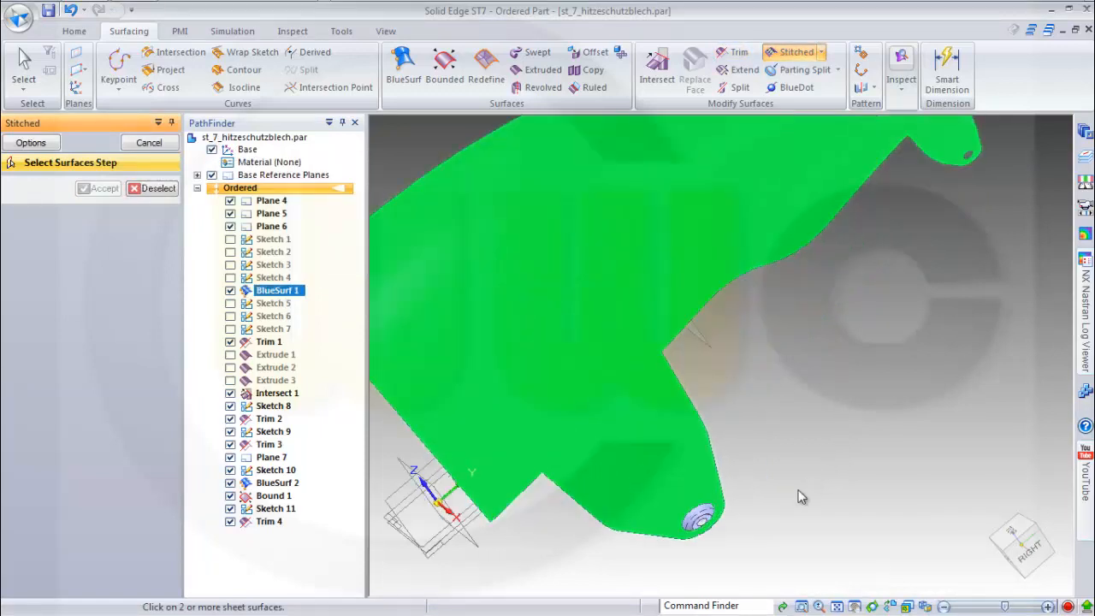
pyautogui.moveTo(802, 496); pyautogui.dragTo(754, 548, button='middle')
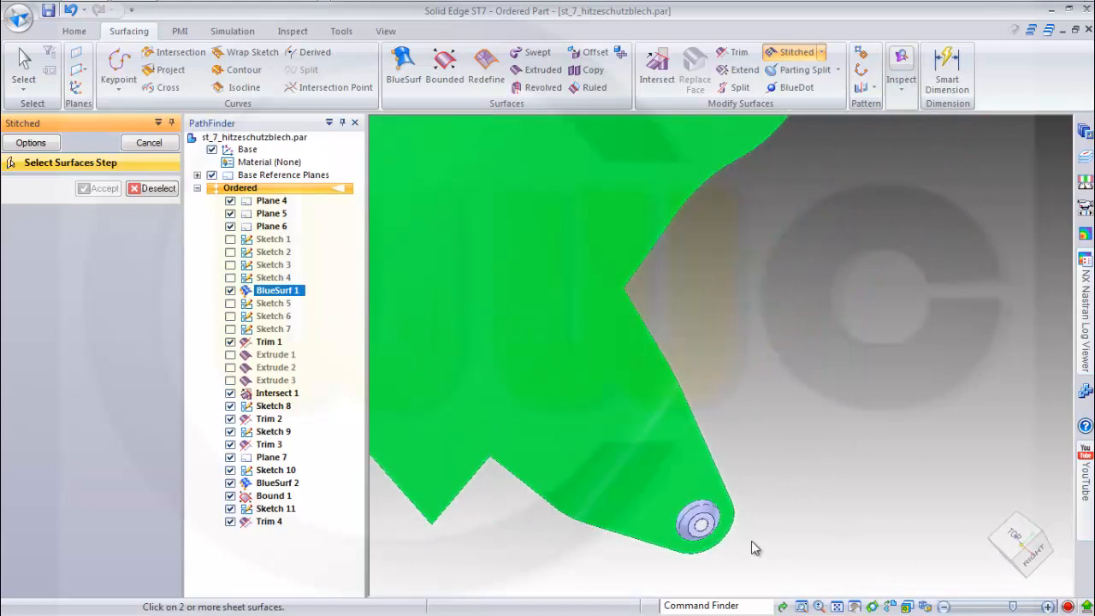
pyautogui.scroll(3, 751, 541)
pyautogui.click(676, 498)
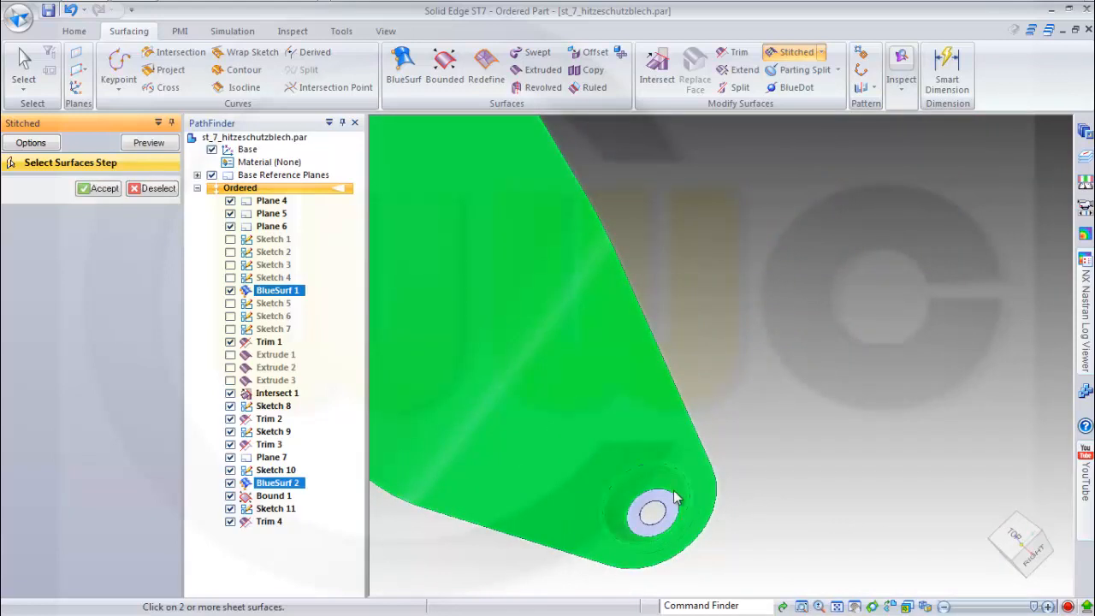
pyautogui.click(680, 510)
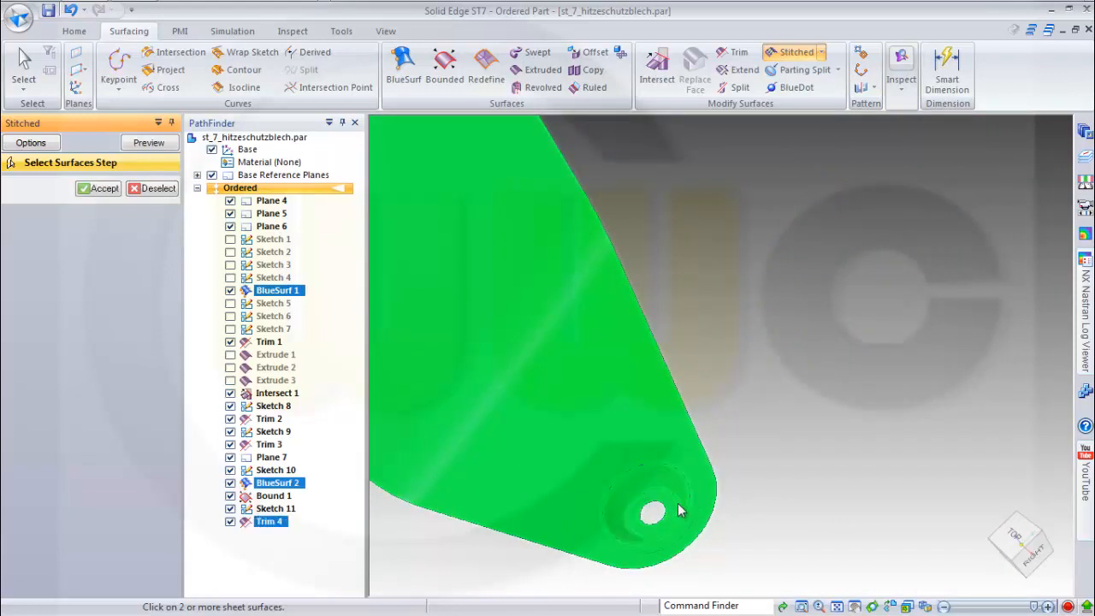
pyautogui.rightClick(812, 349)
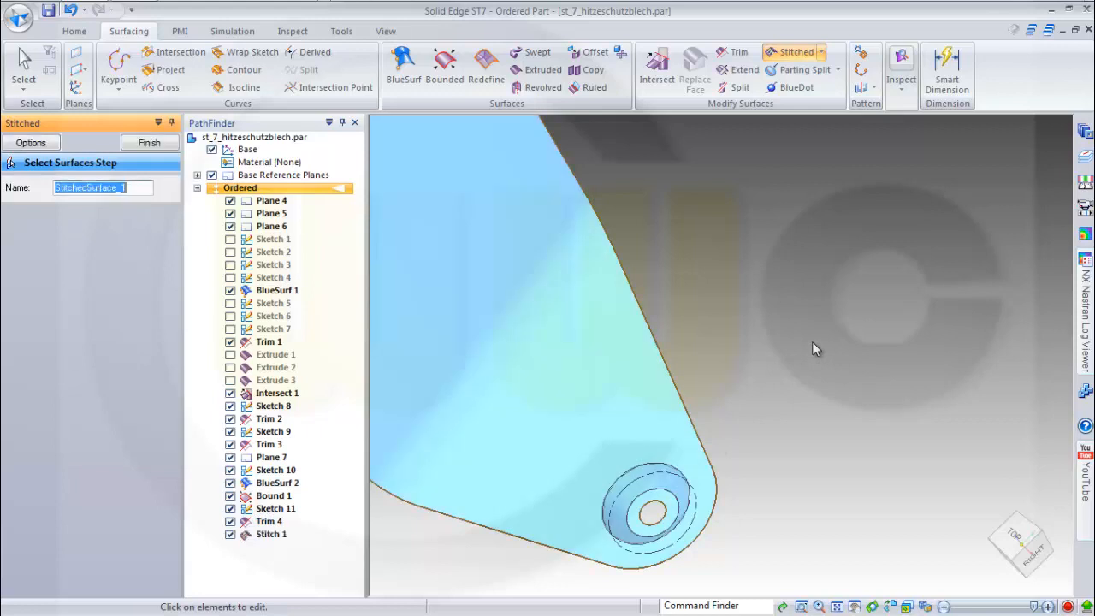
pyautogui.click(151, 142)
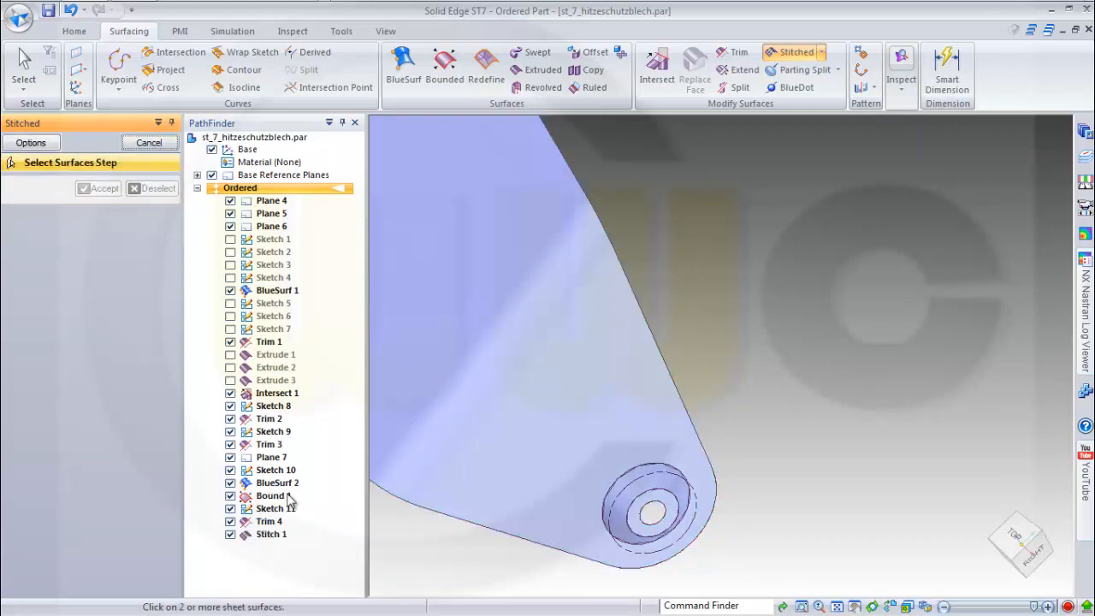
# Step: Hide Sketch 10 and Sketch 11, the sketches used for the tapered recess and its floor hole
pyautogui.click(230, 508)
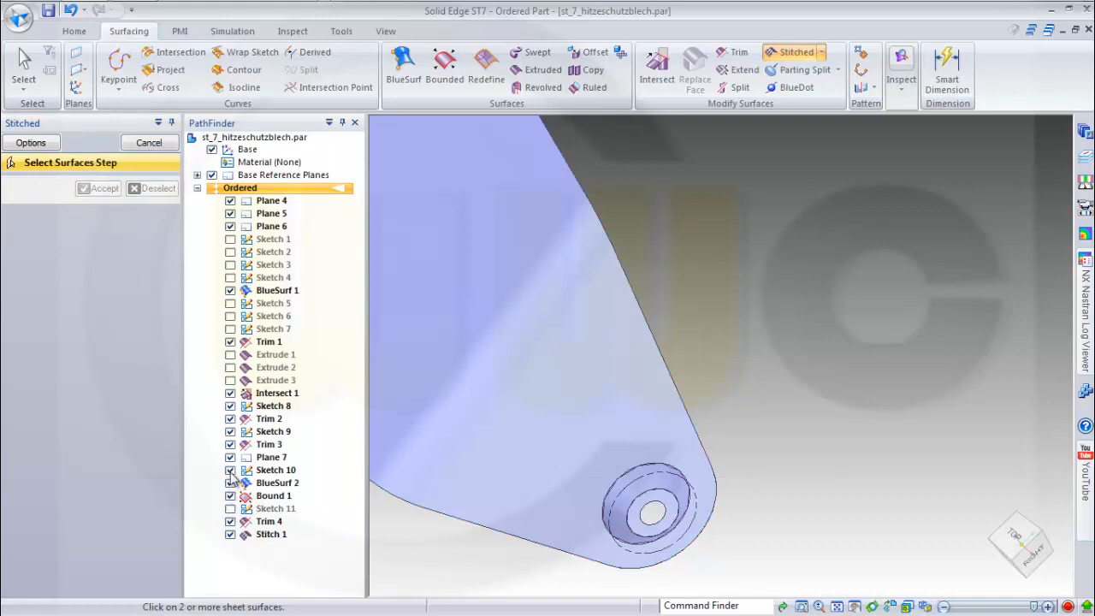
pyautogui.click(230, 470)
pyautogui.scroll(-1, 741, 465)
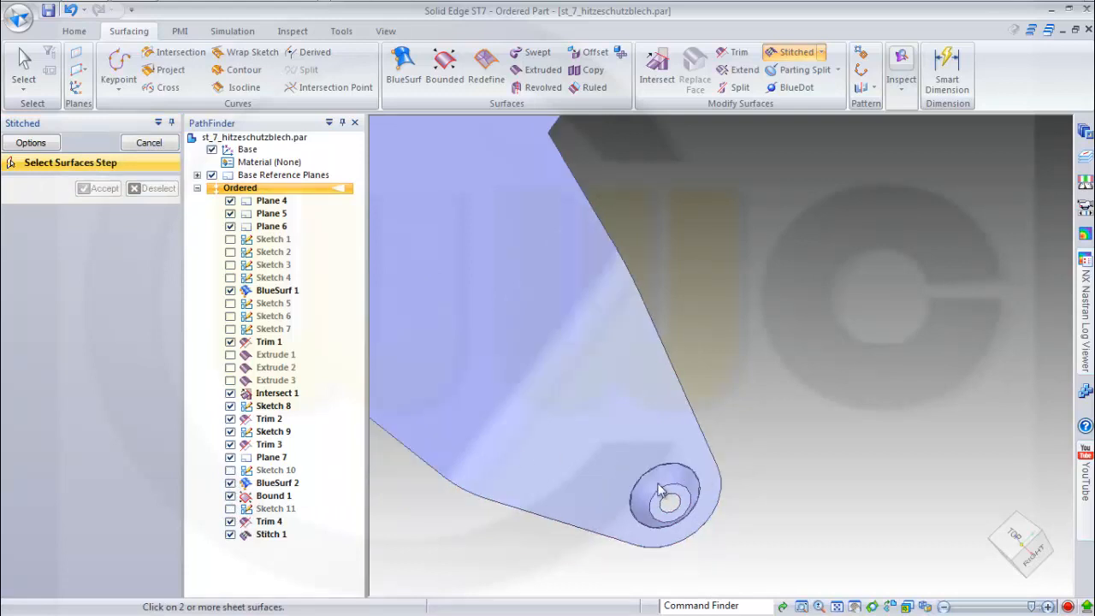
pyautogui.scroll(3, 658, 483)
pyautogui.moveTo(782, 508); pyautogui.dragTo(697, 430, button='middle')
pyautogui.scroll(-5, 716, 422)
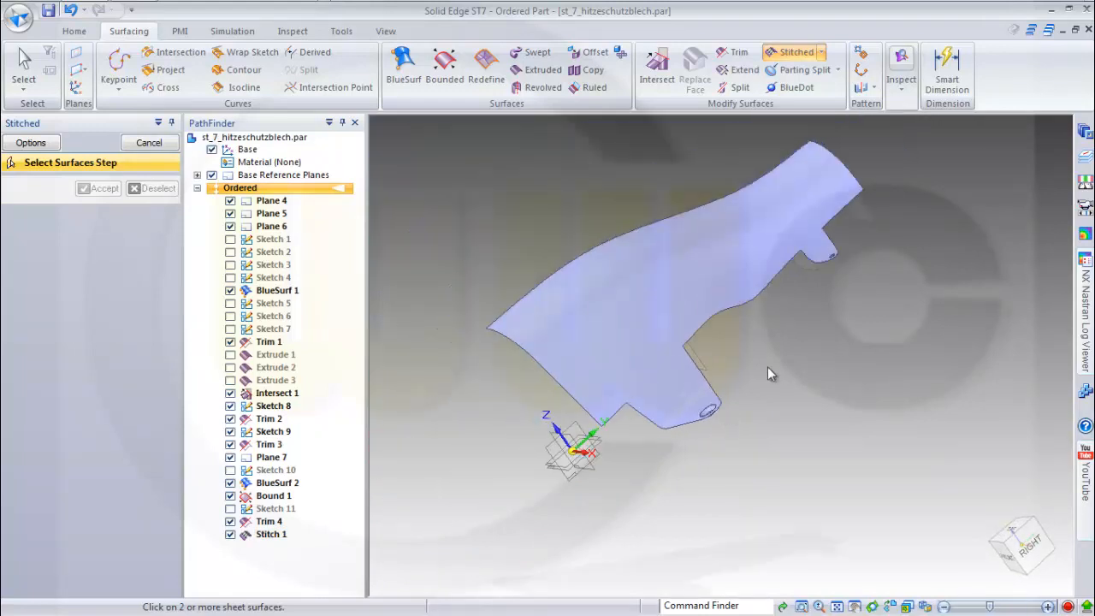
pyautogui.moveTo(767, 366); pyautogui.dragTo(797, 347, button='middle')
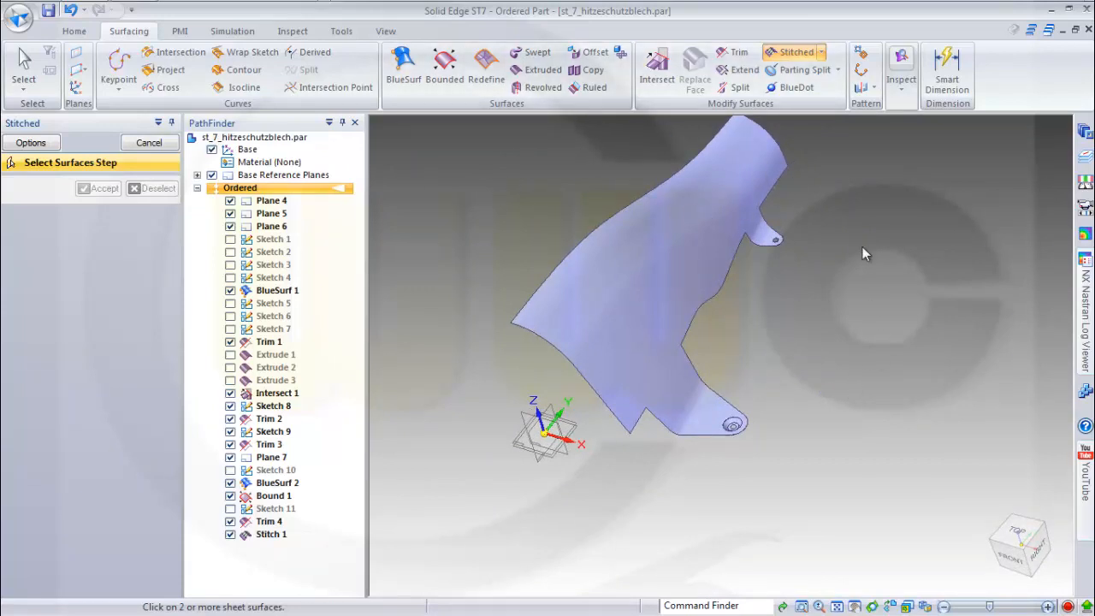
# Step: Mirror the stitched half shield as a copy about the vertical base reference plane along its long upper edge
pyautogui.click(874, 89)
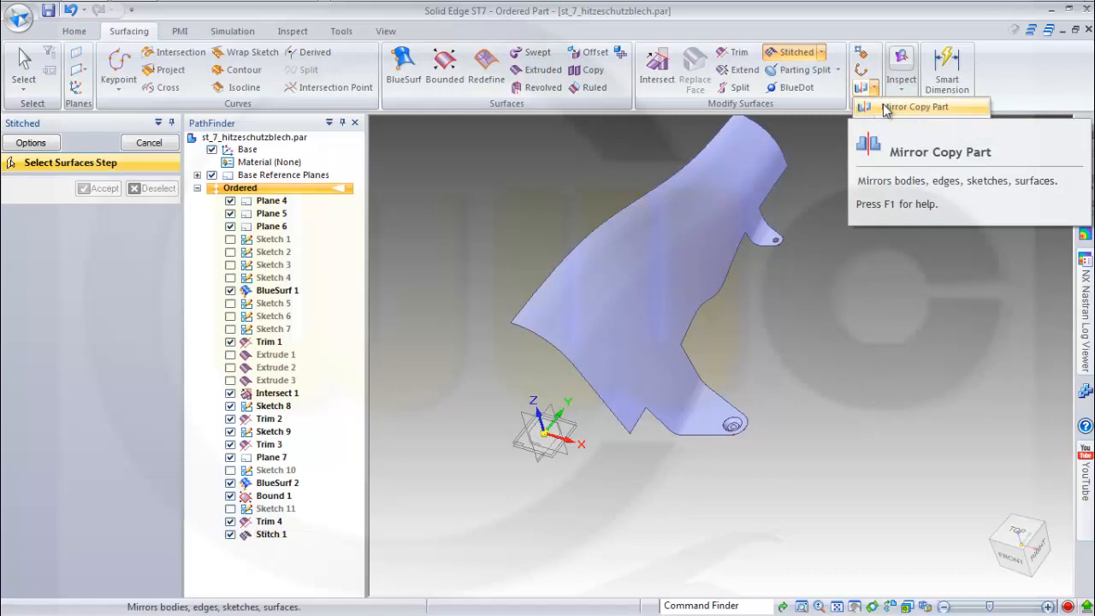
pyautogui.click(914, 107)
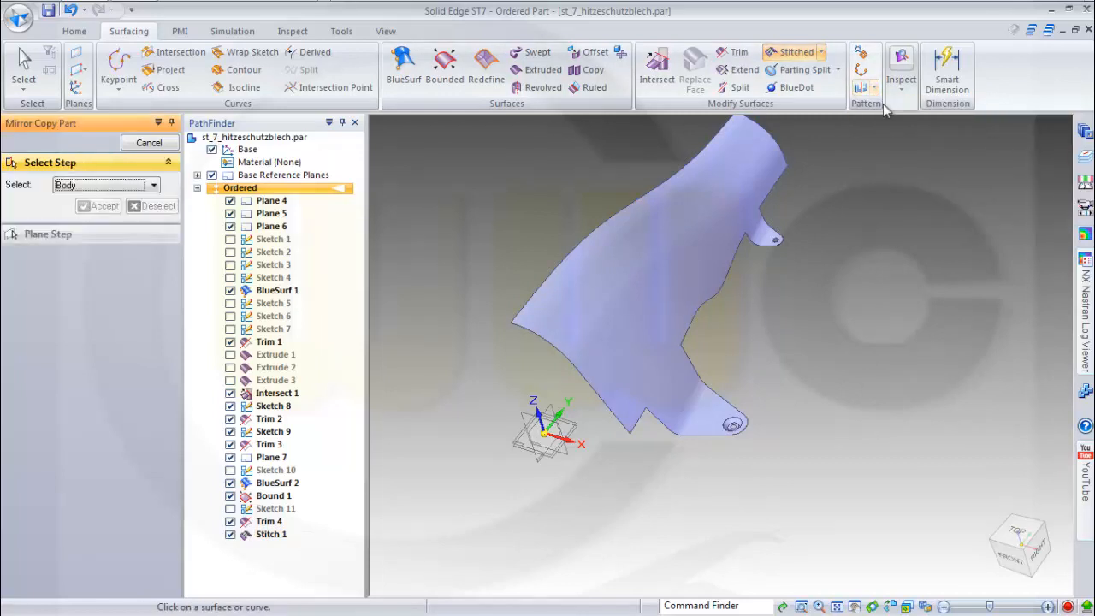
pyautogui.click(672, 258)
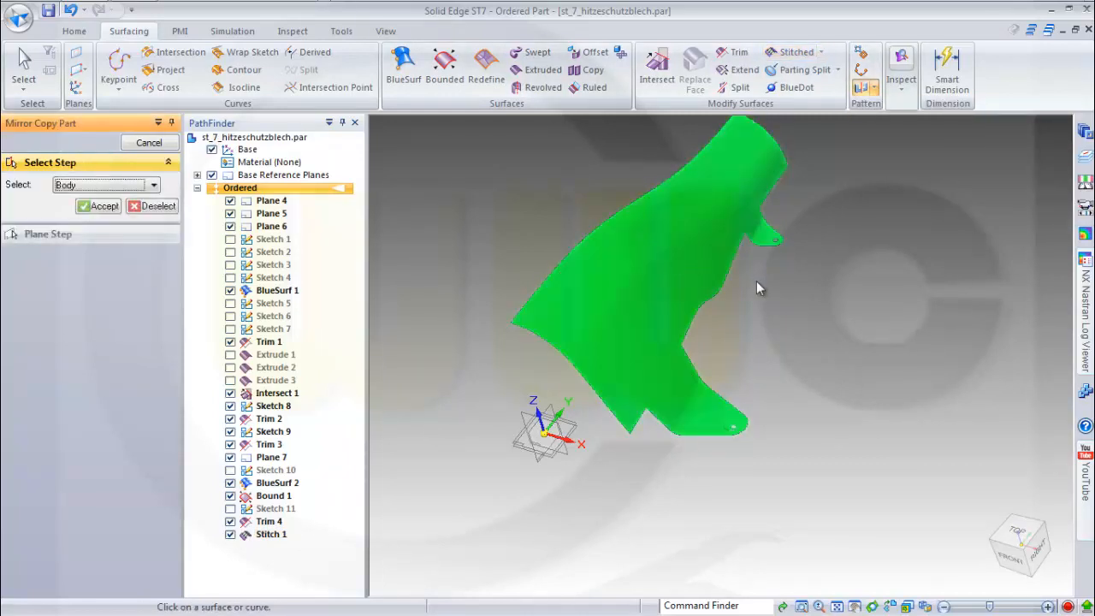
pyautogui.rightClick(440, 208)
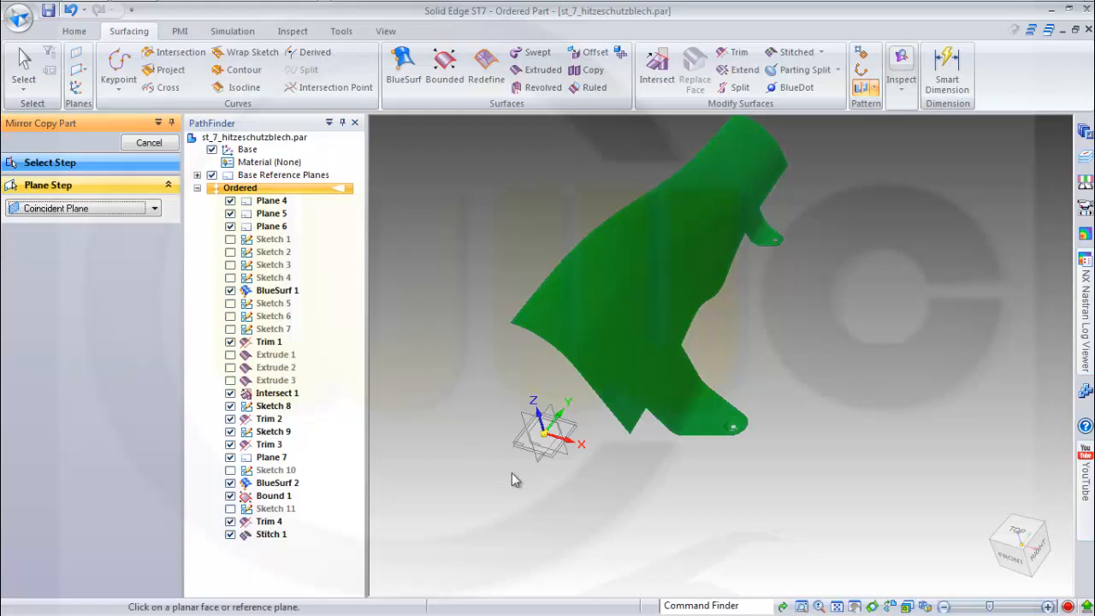
pyautogui.moveTo(613, 503); pyautogui.dragTo(537, 443, button='middle')
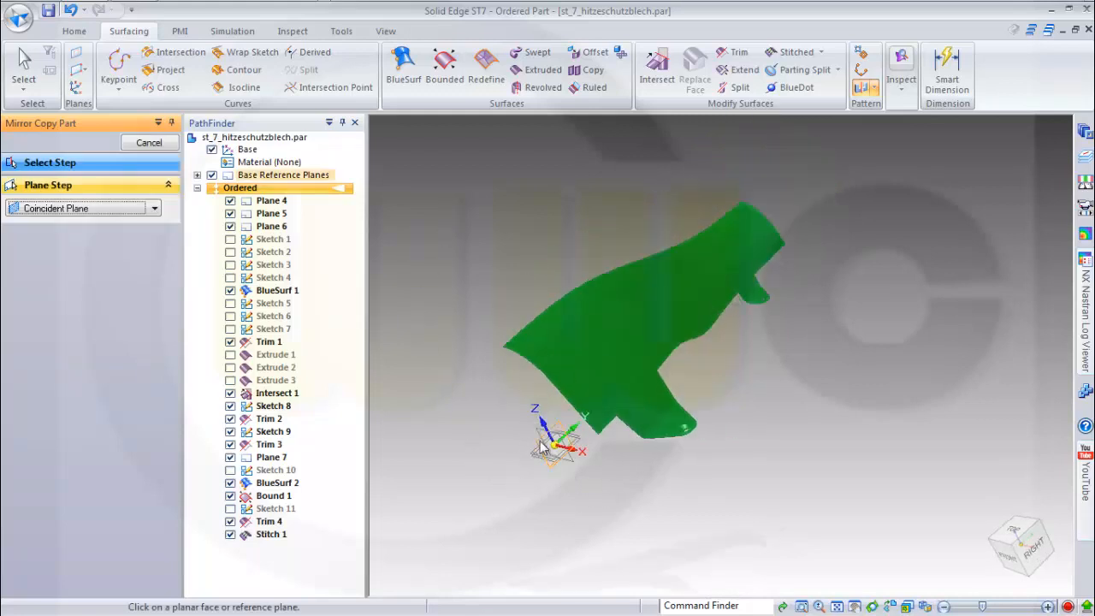
pyautogui.click(547, 443)
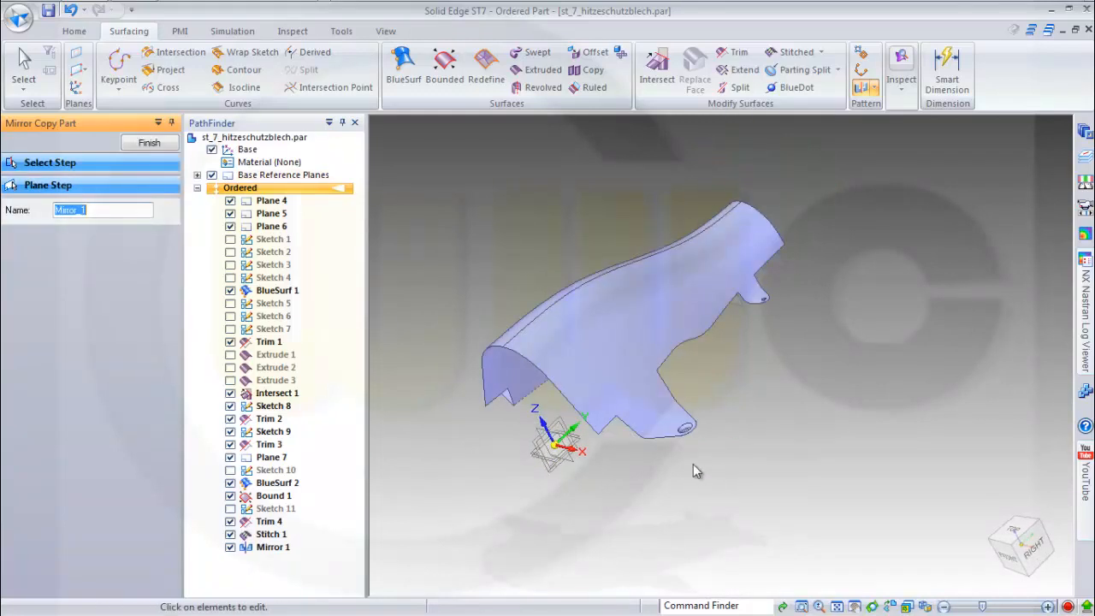
pyautogui.click(150, 144)
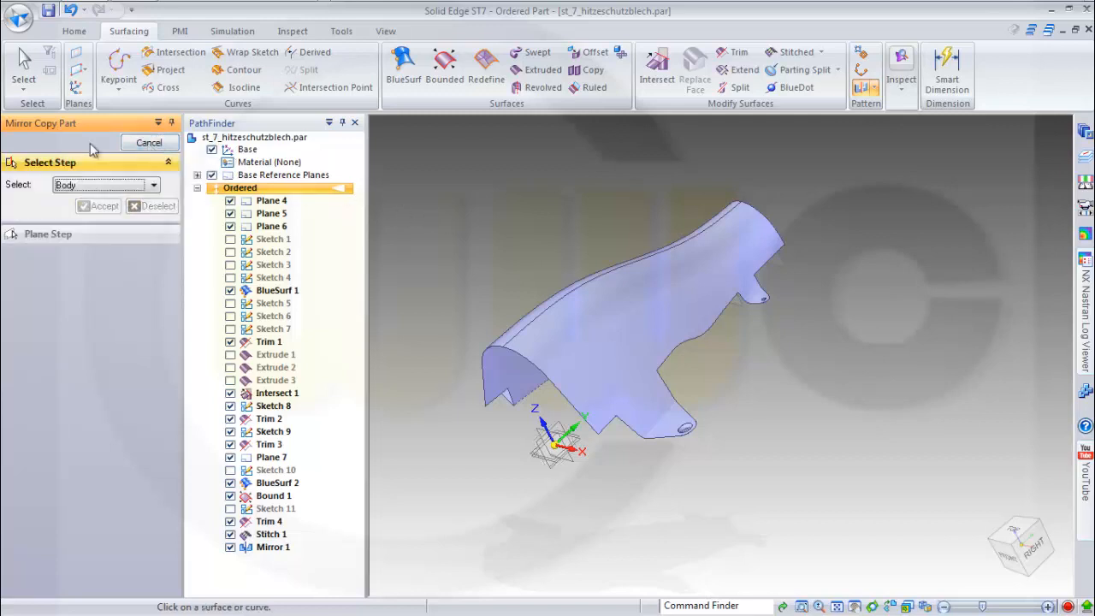
pyautogui.click(149, 143)
# Step: Stitch the original and mirrored shield halves together, using the default stitch tolerance without healing
pyautogui.moveTo(481, 237); pyautogui.dragTo(581, 234, button='middle')
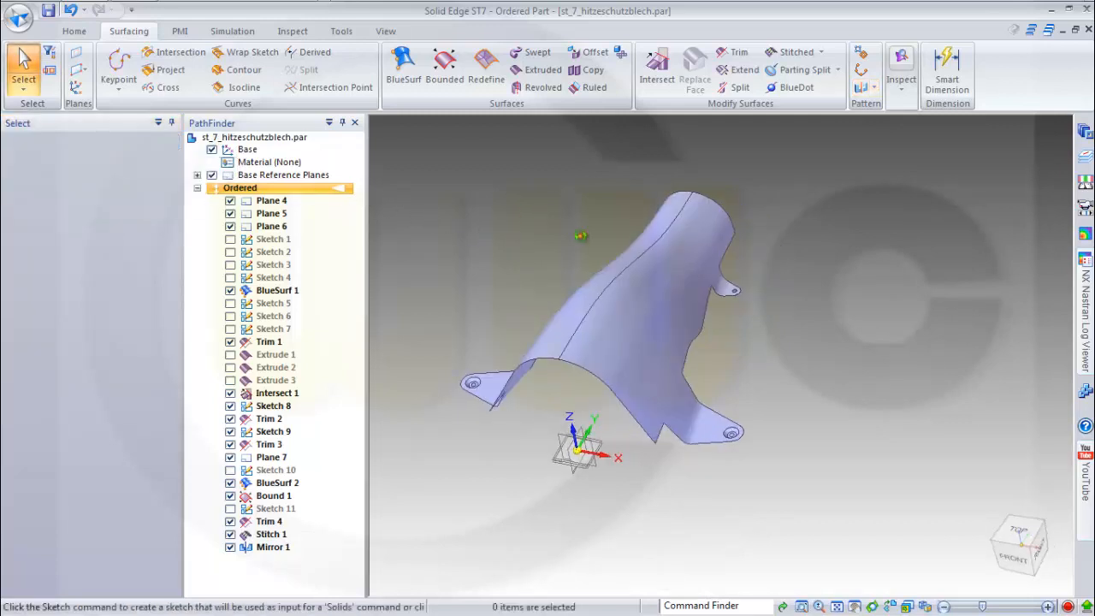
pyautogui.click(791, 52)
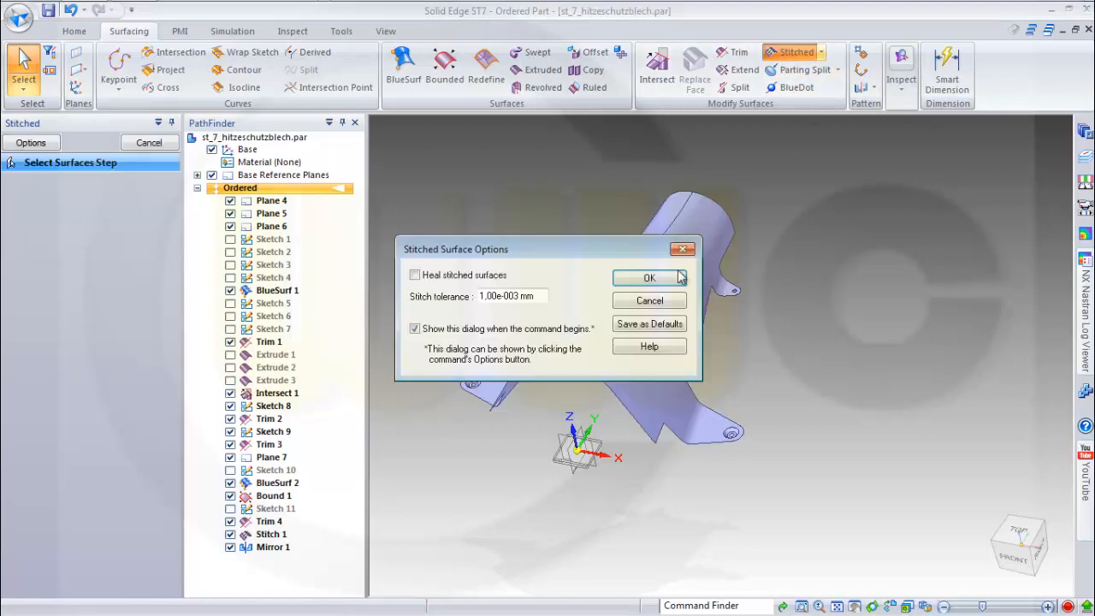
pyautogui.click(661, 284)
pyautogui.click(695, 253)
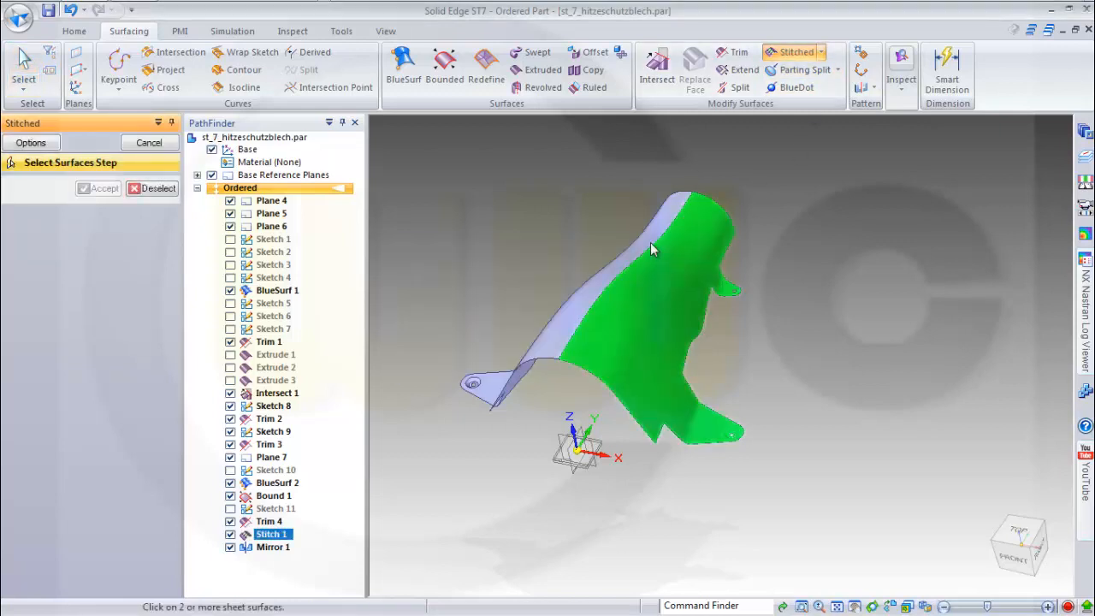
pyautogui.click(653, 243)
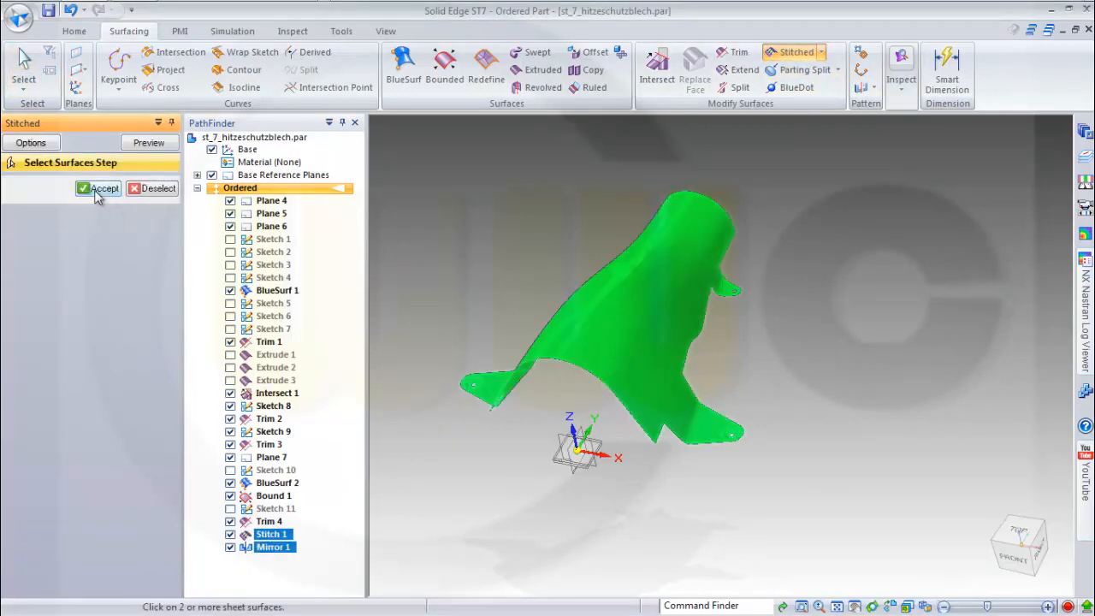
pyautogui.click(99, 188)
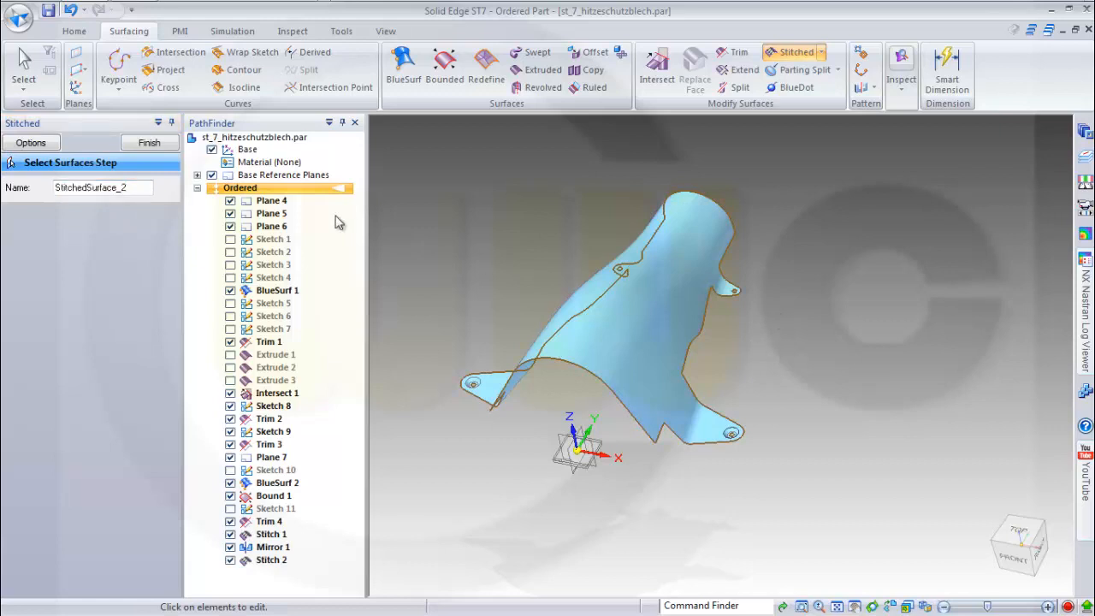
pyautogui.click(163, 146)
# Step: Examine the stitched heat shield from several angles, including its tabs, recesses and open ends
pyautogui.moveTo(844, 431); pyautogui.dragTo(590, 527, button='middle')
pyautogui.scroll(-1, 557, 261)
pyautogui.scroll(3, 557, 262)
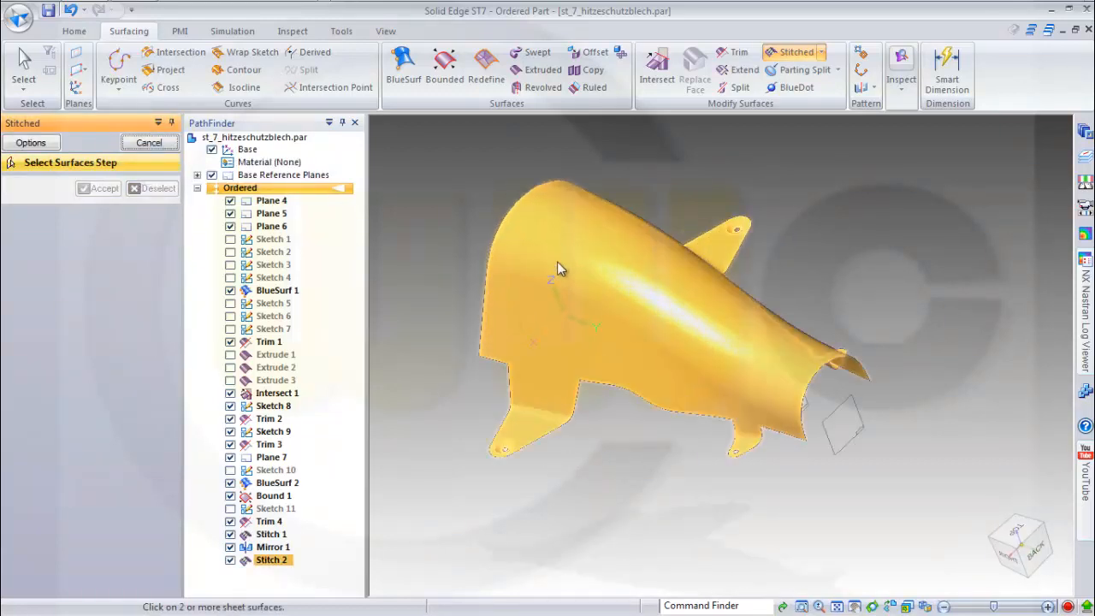
pyautogui.moveTo(857, 287); pyautogui.dragTo(896, 290, button='middle')
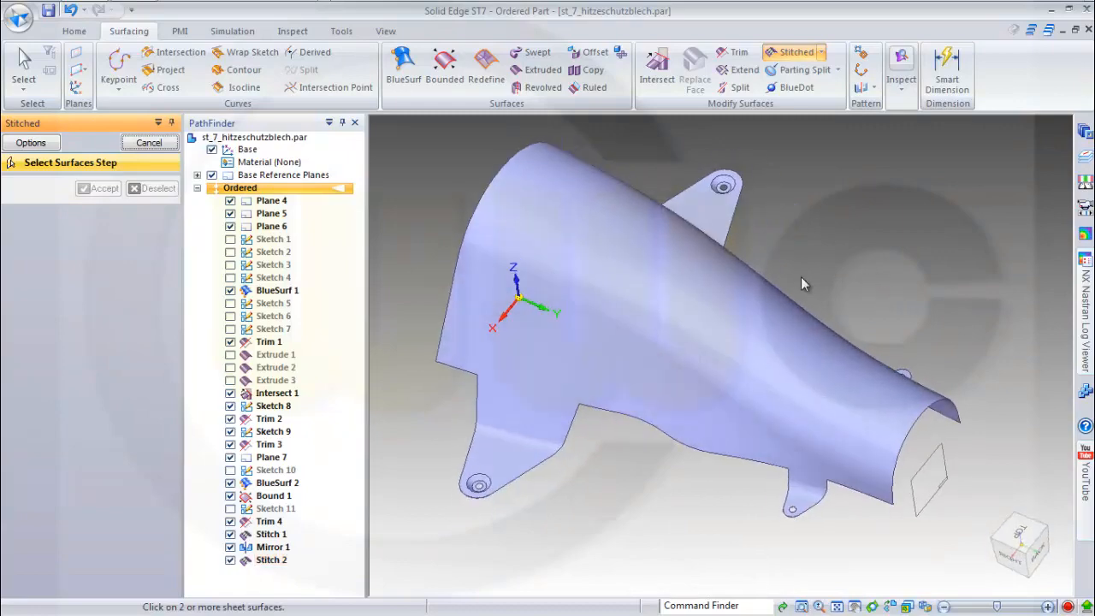
pyautogui.scroll(2, 801, 276)
pyautogui.moveTo(805, 280); pyautogui.dragTo(646, 204, button='middle')
pyautogui.scroll(-2, 657, 176)
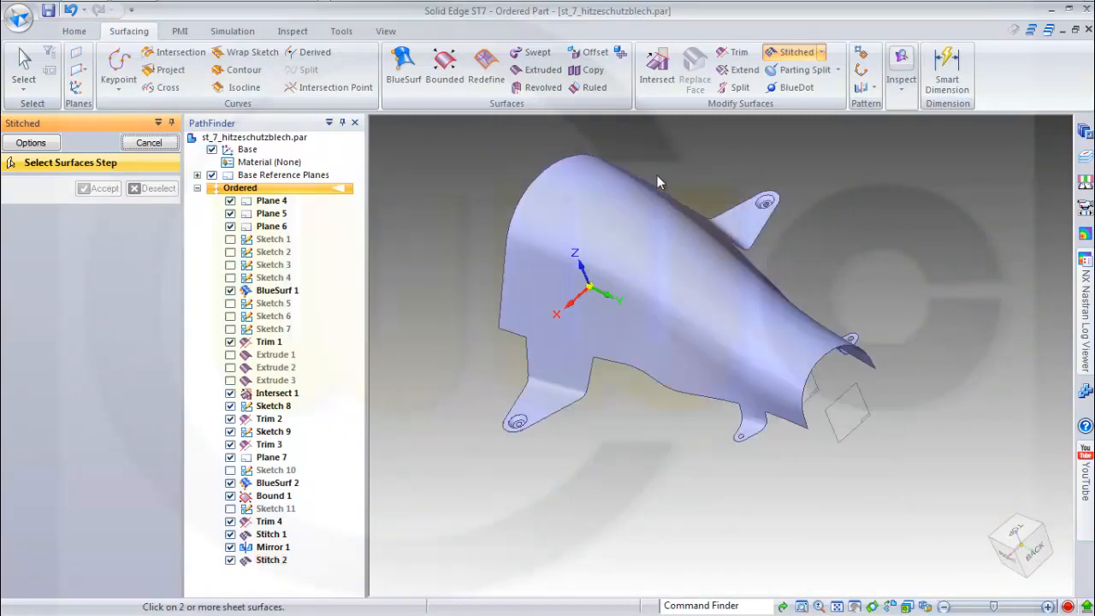
pyautogui.moveTo(869, 304); pyautogui.dragTo(858, 320, button='middle')
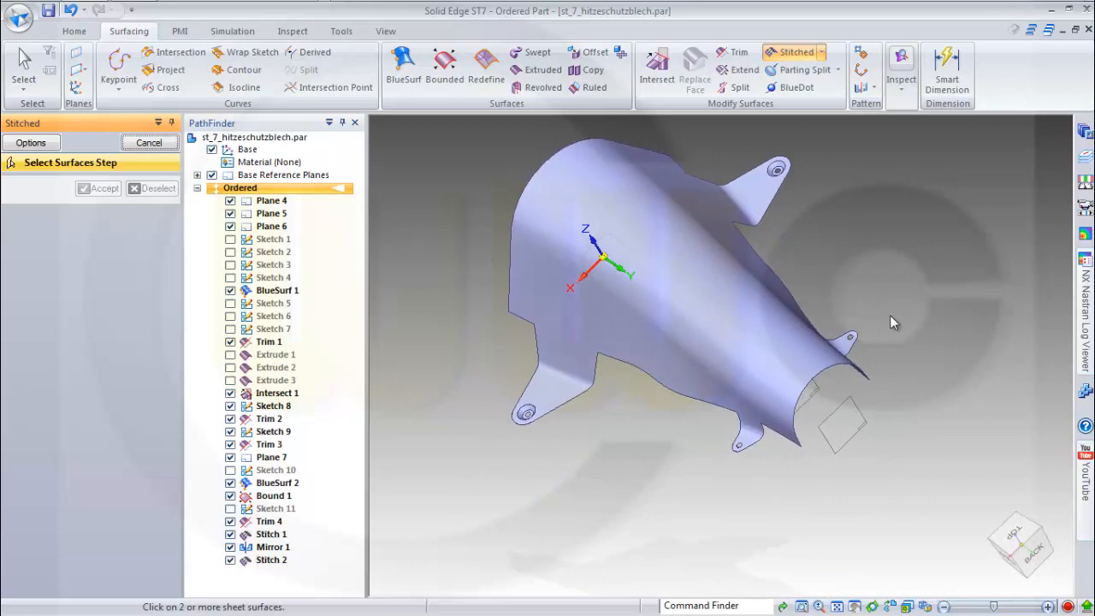